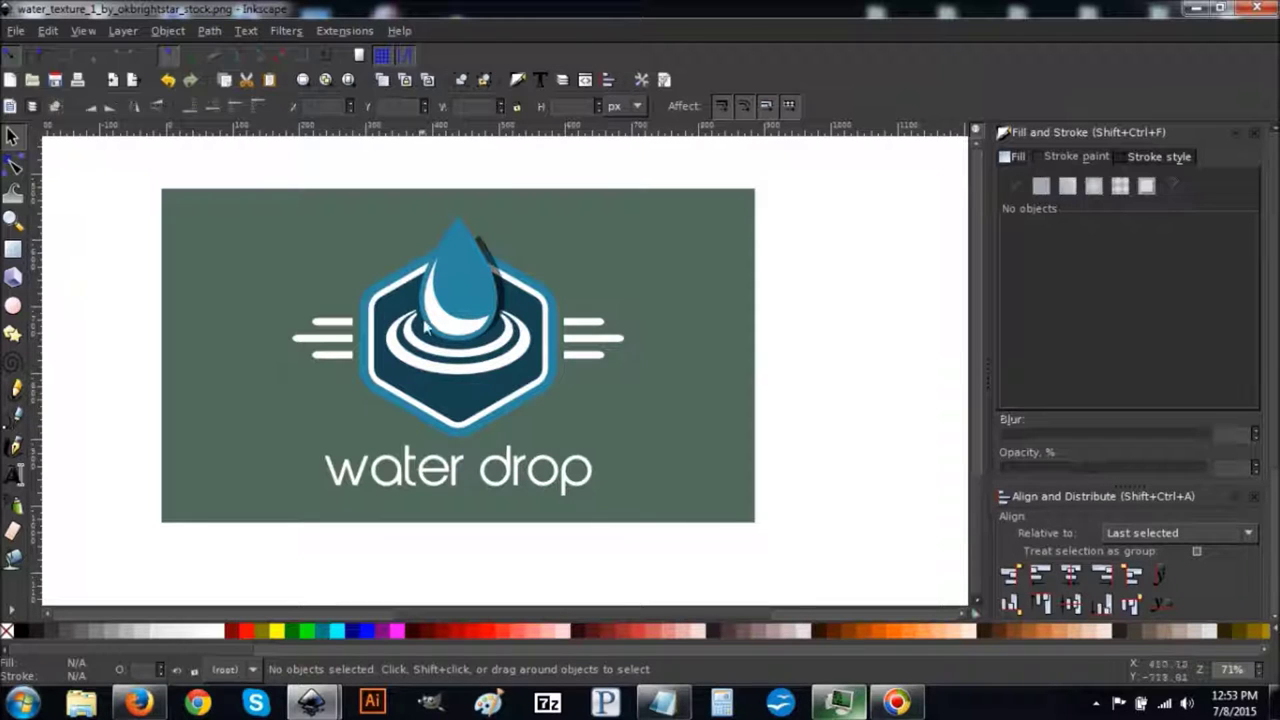
Switch to the blank New document 1 window and set its zoom to 1:1
mouse_move(328, 712)
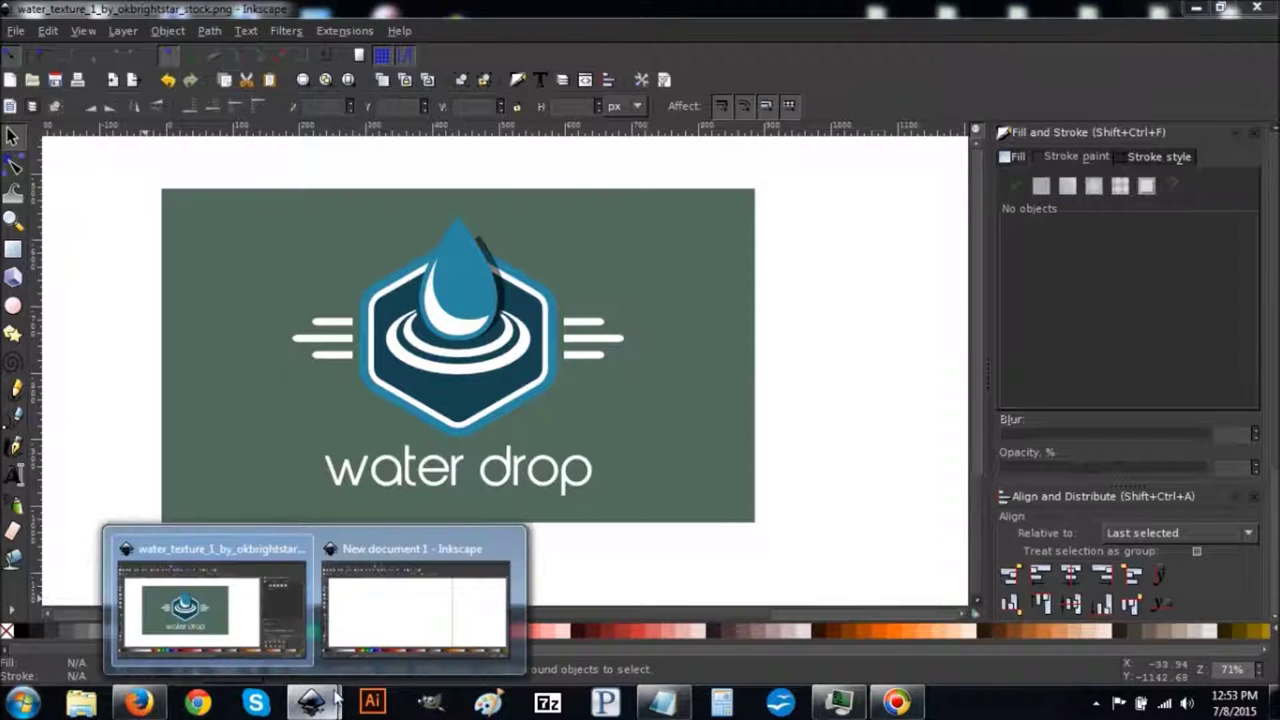
left_click(419, 592)
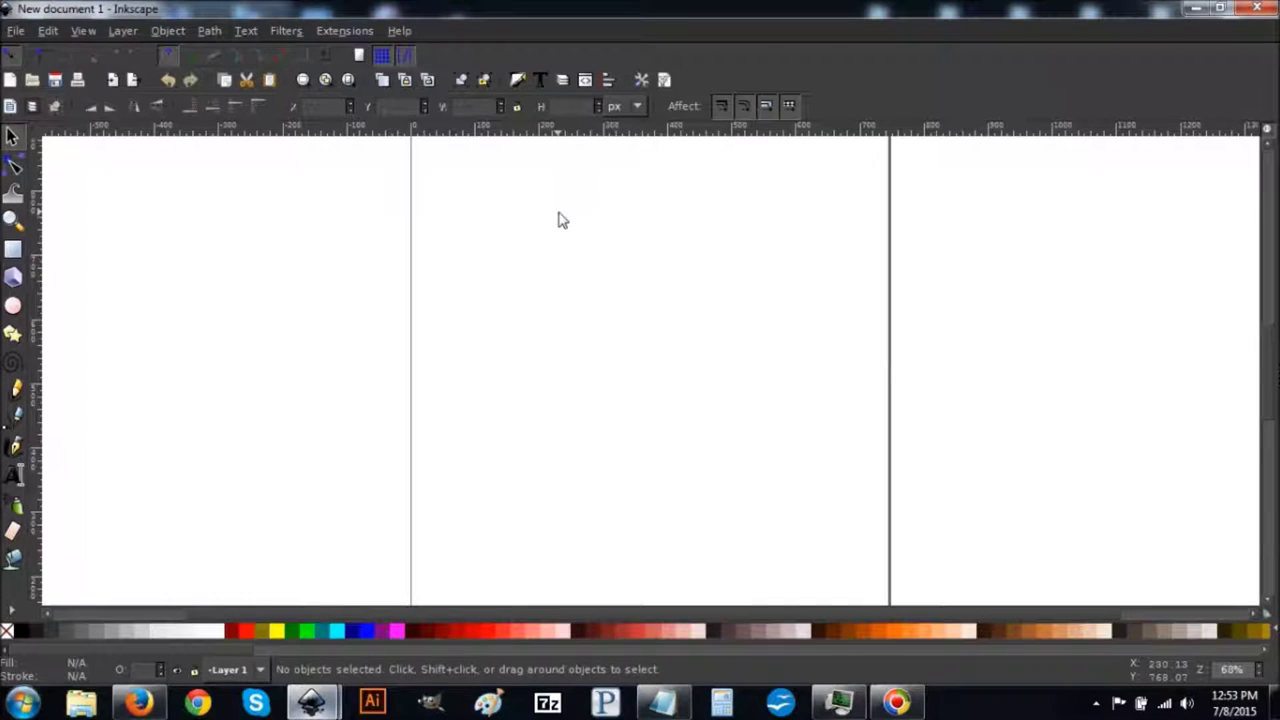
left_click(84, 31)
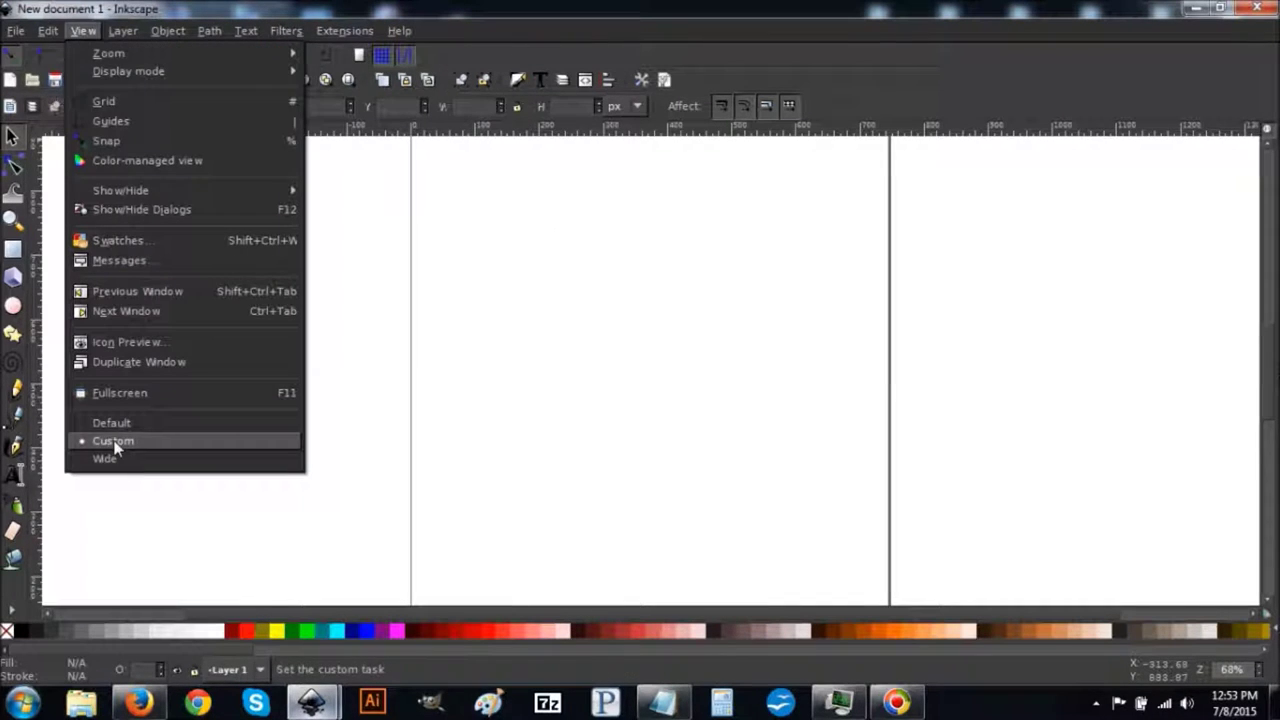
mouse_move(154, 53)
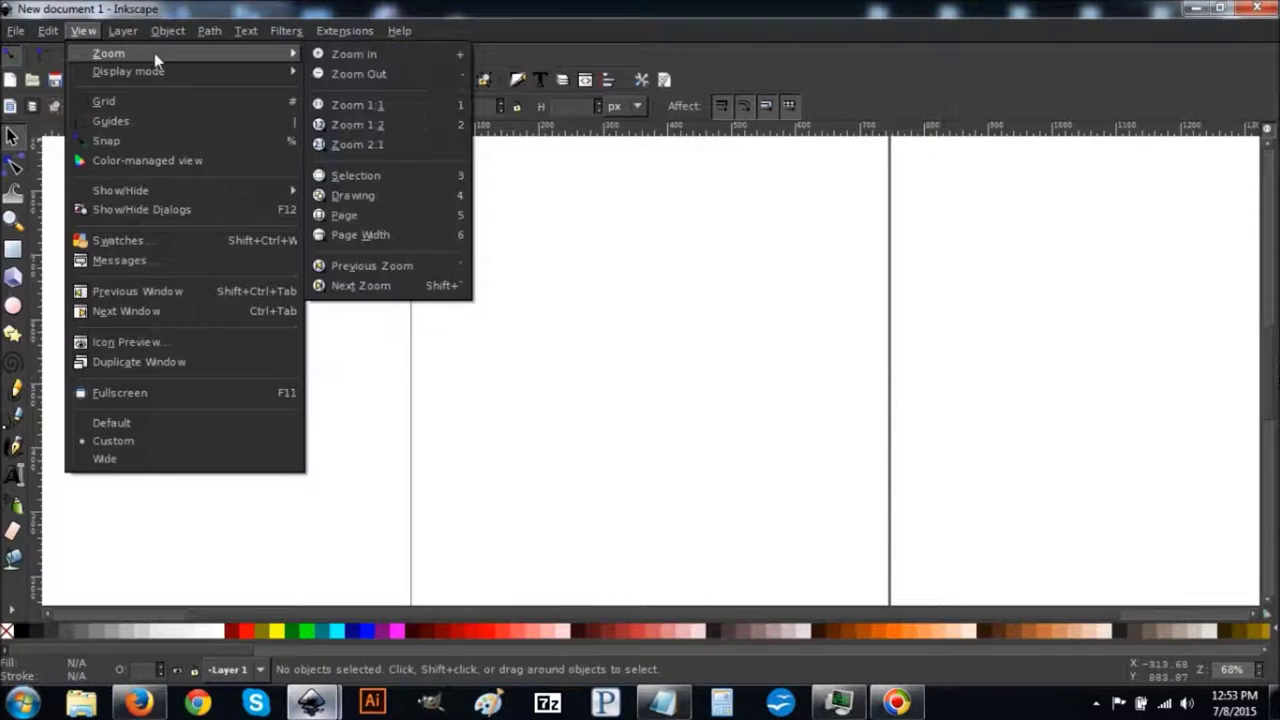
left_click(366, 105)
Turn off the page border and the border shadow in the document properties
left_click(16, 31)
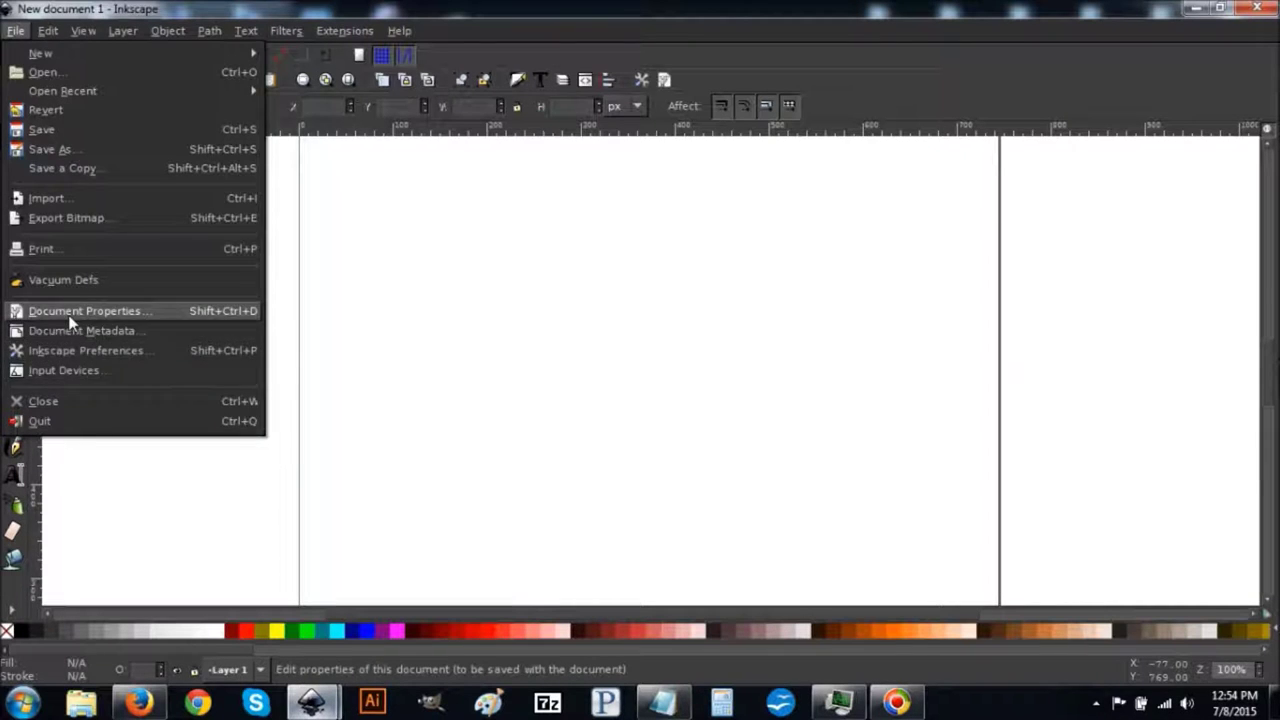
left_click(70, 311)
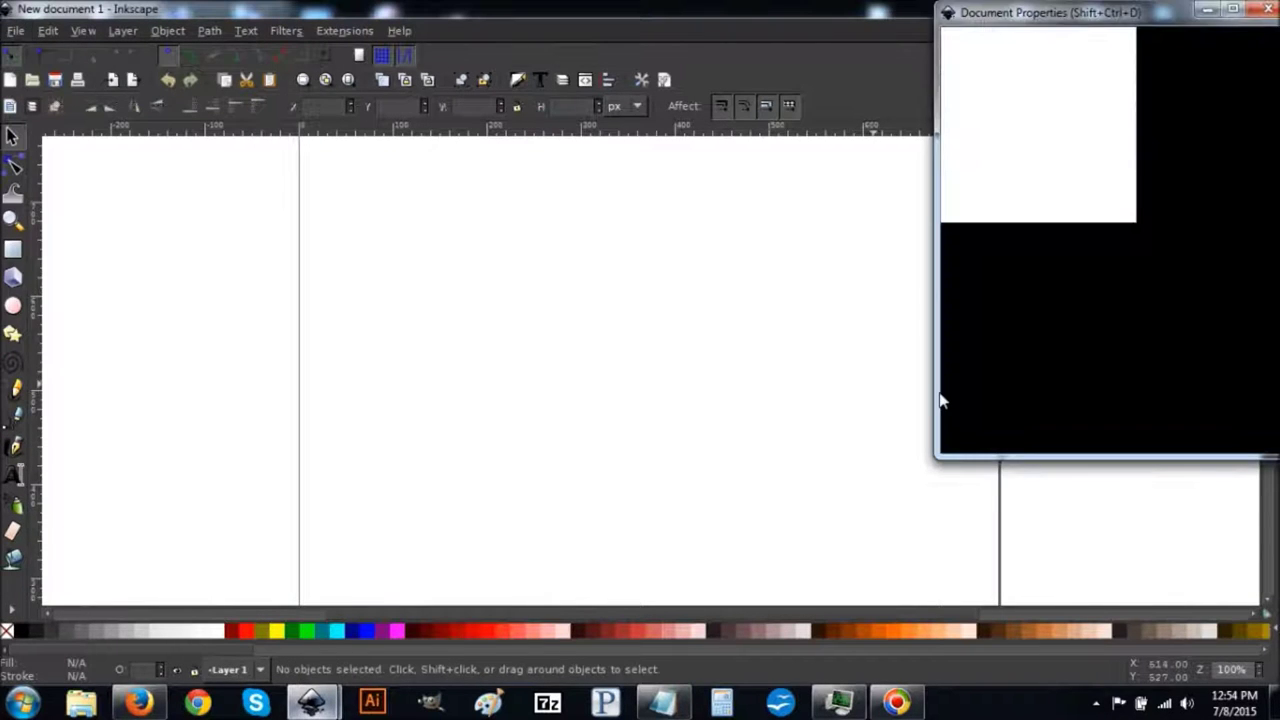
left_click(986, 385)
left_click(985, 416)
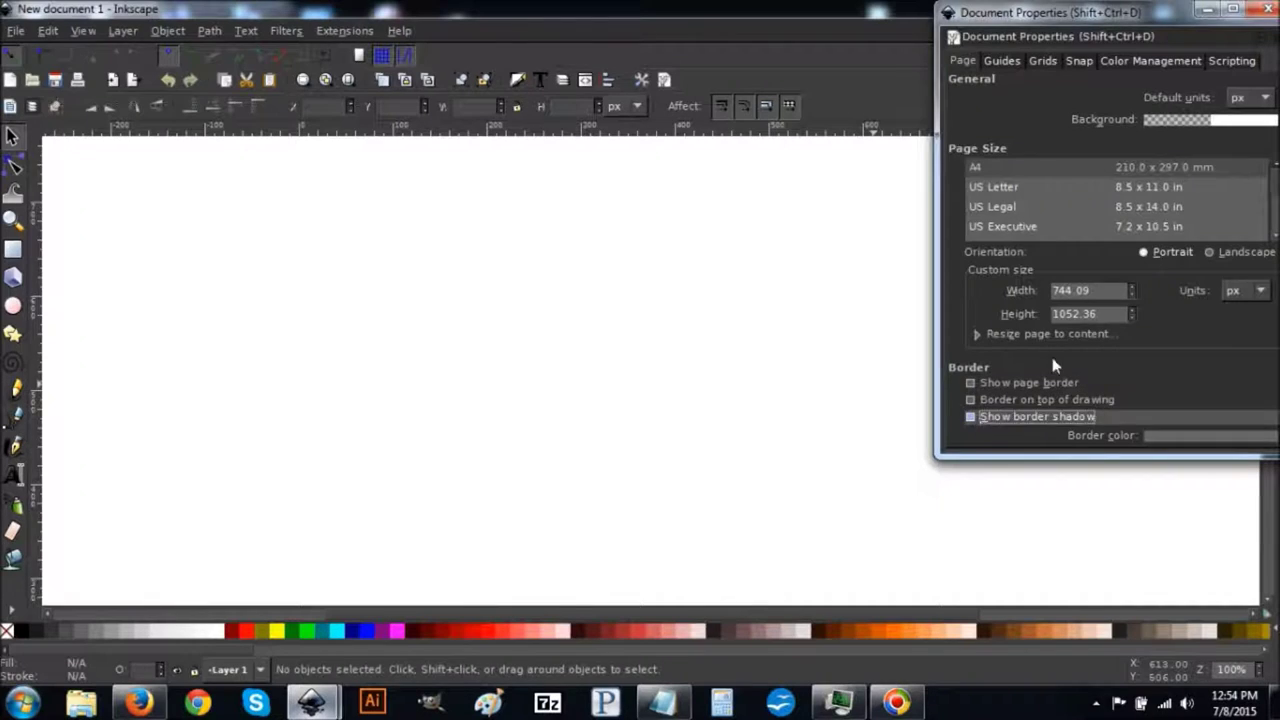
left_click(1268, 12)
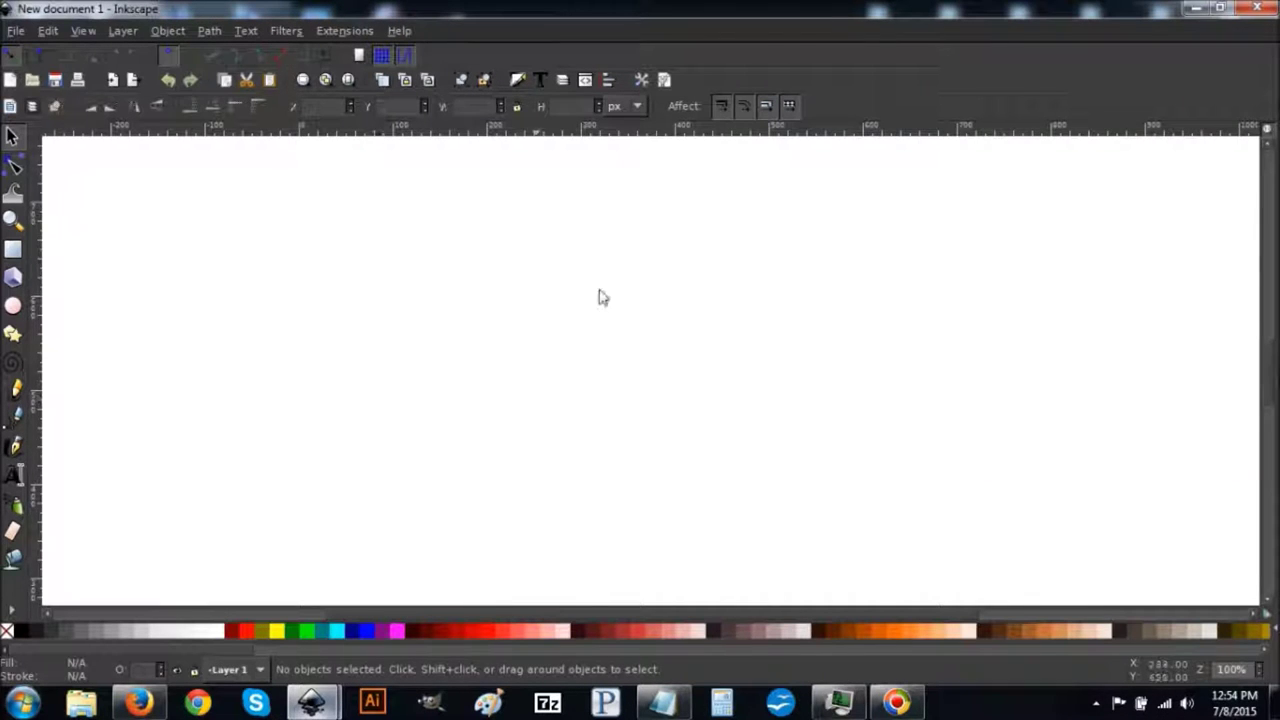
Show the Align and Distribute options and set alignment relative to Last selected
left_click(608, 80)
left_click(1197, 169)
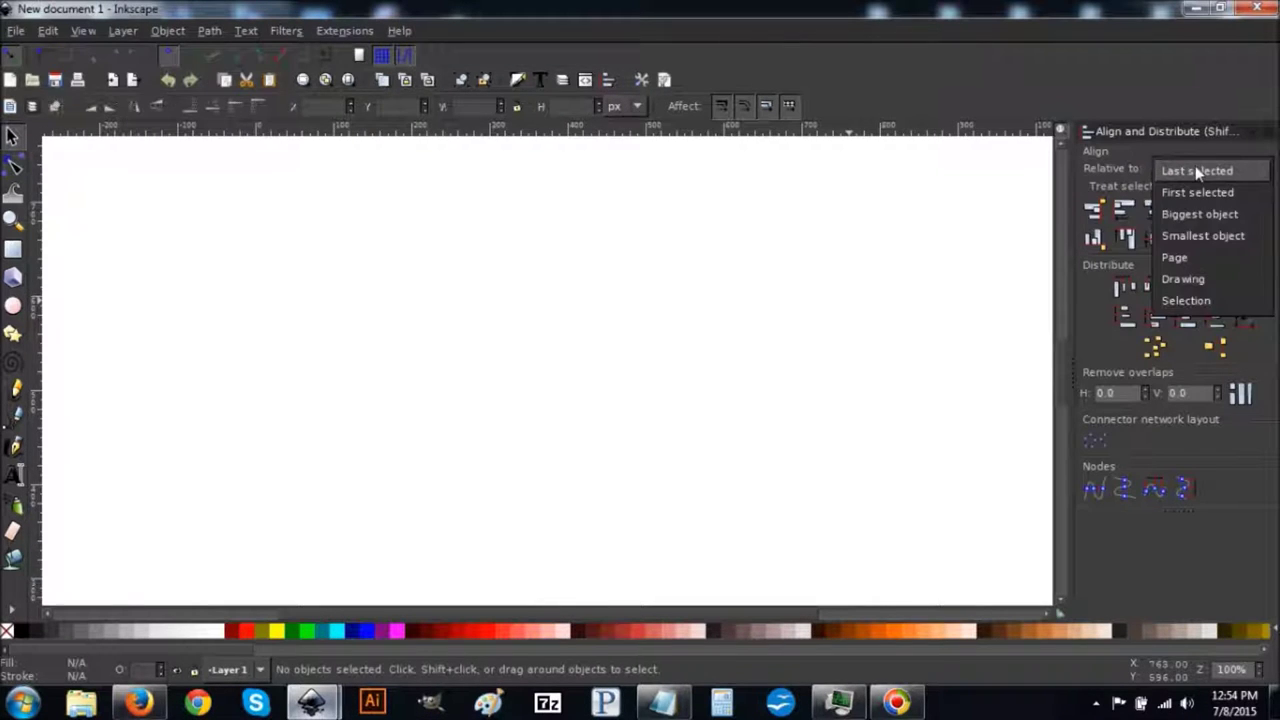
left_click(1188, 172)
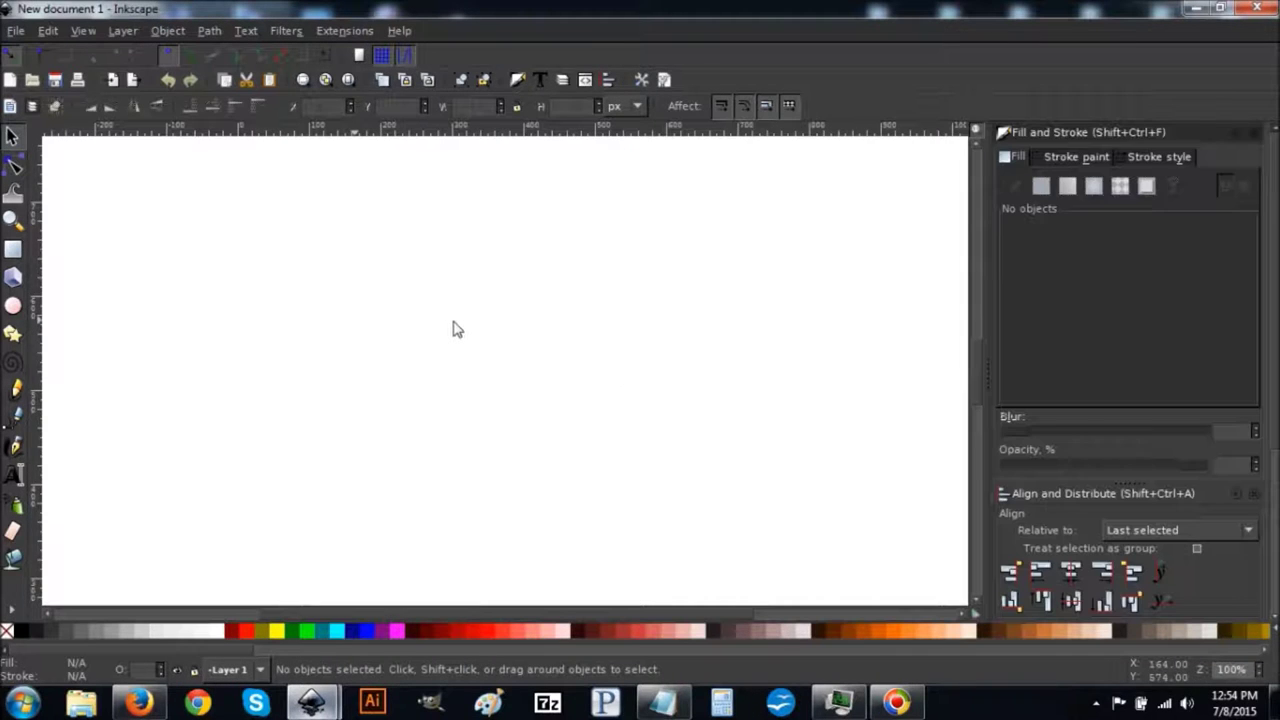
Draw a regular six-cornered polygon about 293 px wide and move it lower on the canvas
left_click(15, 339)
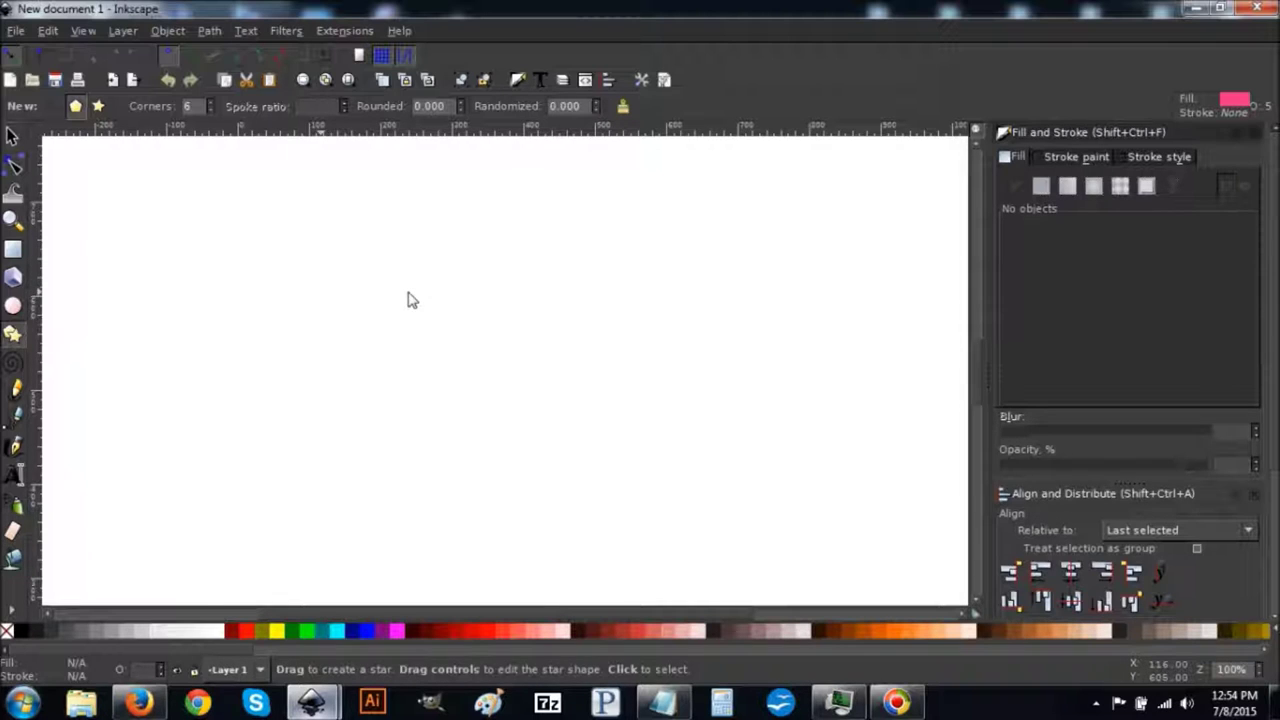
left_click_drag(395, 267, 465, 387)
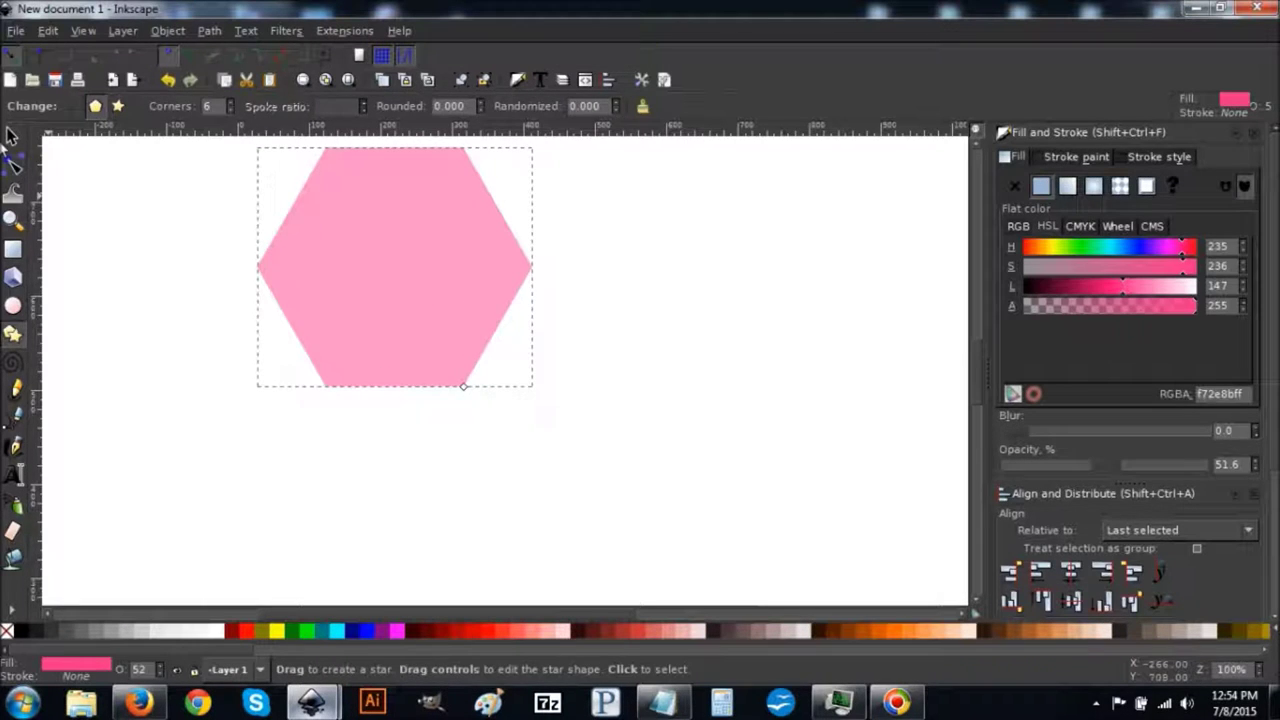
key("s")
left_click_drag(456, 321, 481, 421)
Rotate the hexagon so that one corner points straight up and move it to the middle of the canvas
left_click(481, 421)
left_click_drag(560, 493, 551, 417)
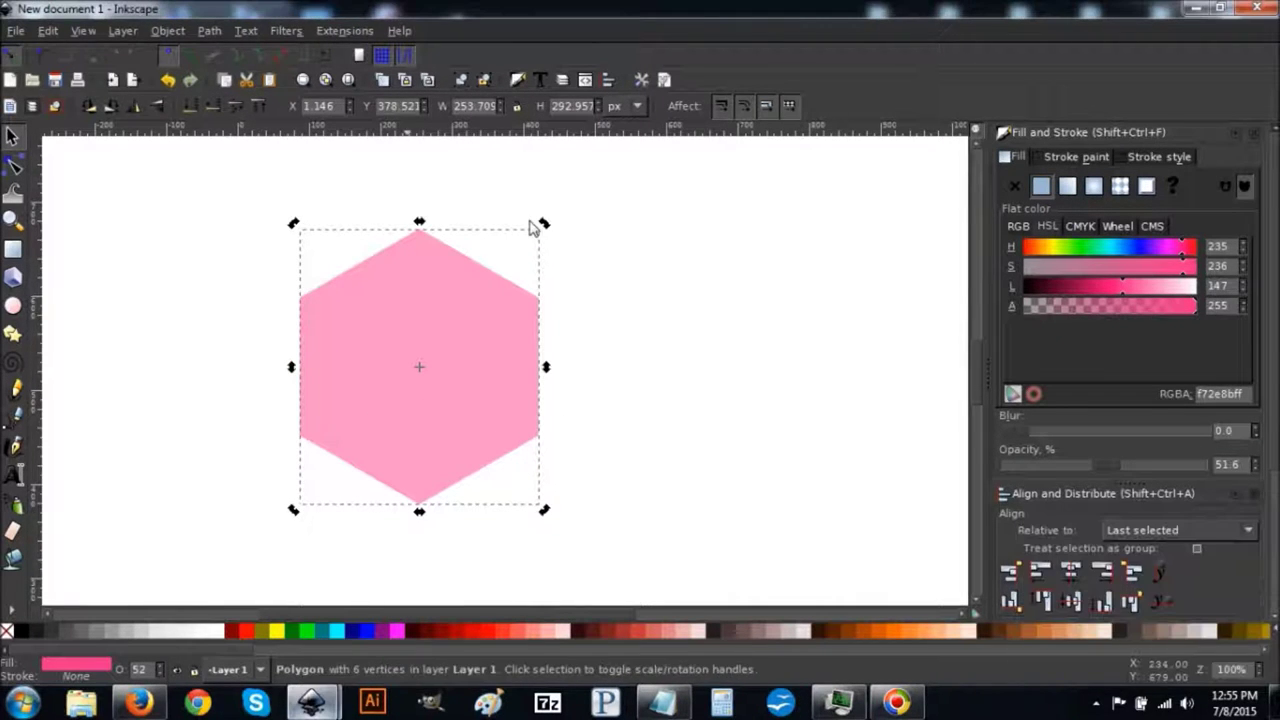
mouse_move(548, 225)
left_mouse_down()
mouse_move(597, 304)
mouse_move(531, 206)
mouse_move(538, 222)
left_mouse_up()
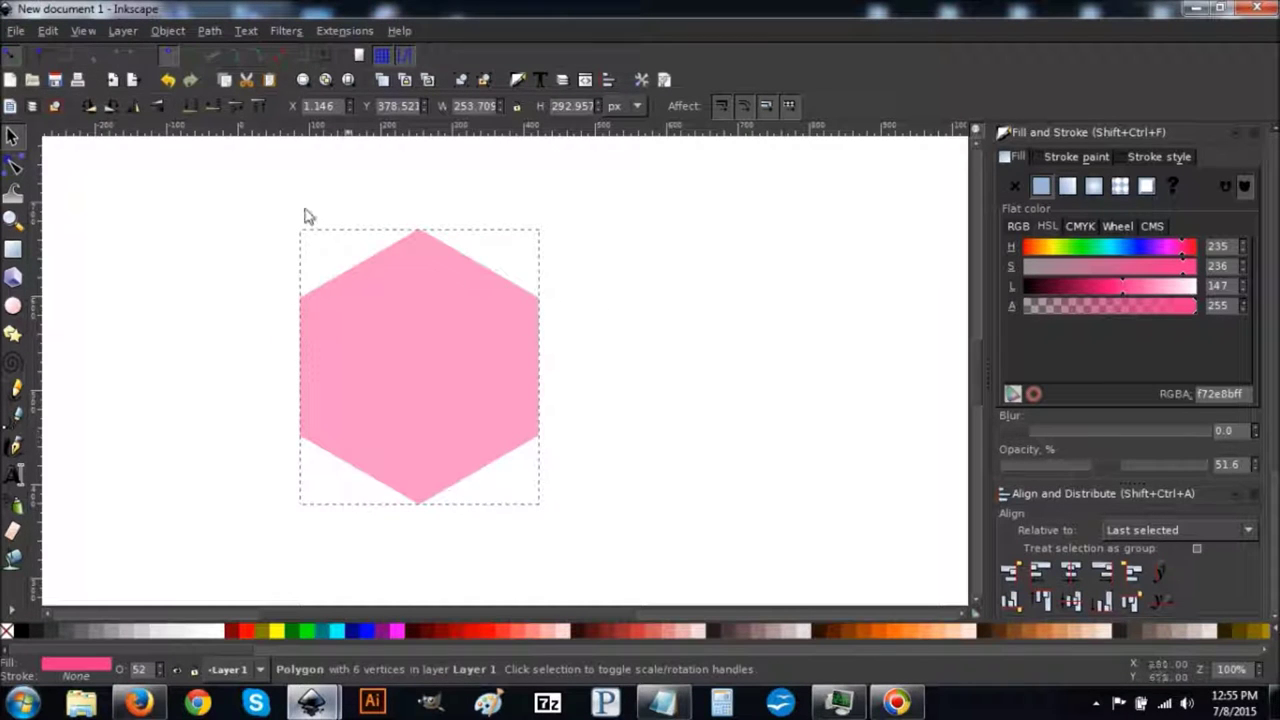
left_click_drag(417, 351, 485, 350)
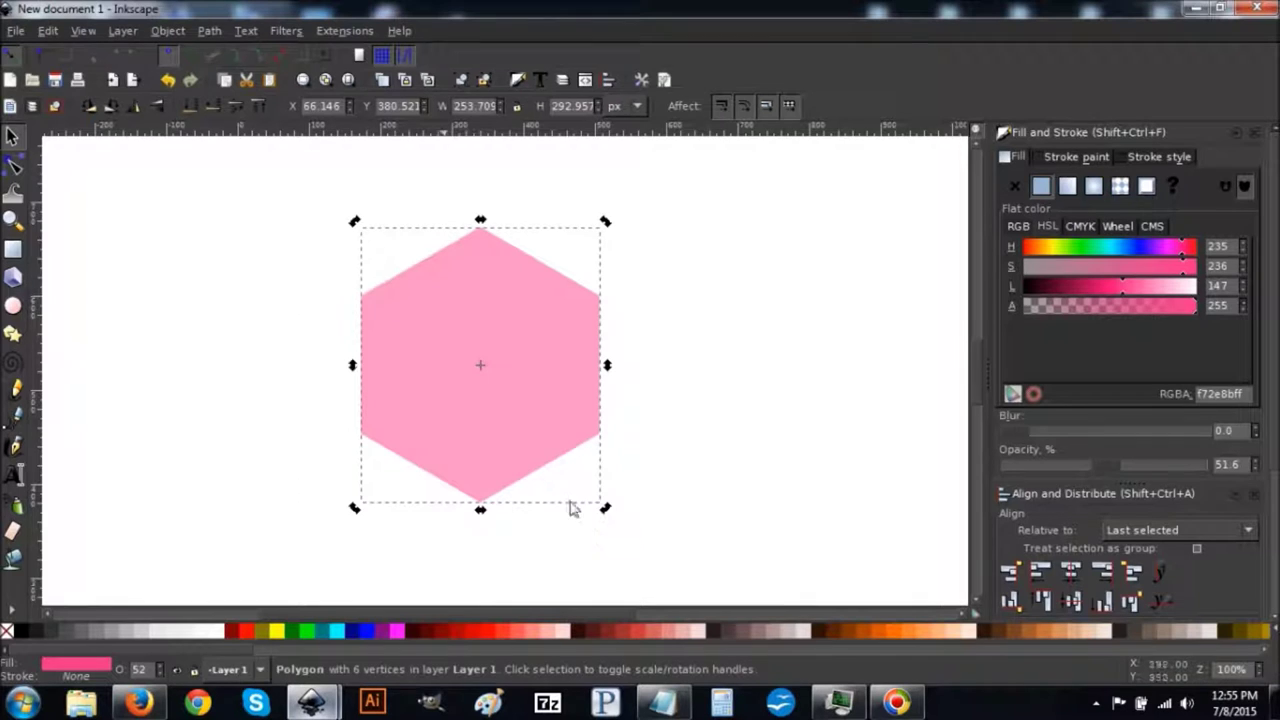
left_click(545, 458)
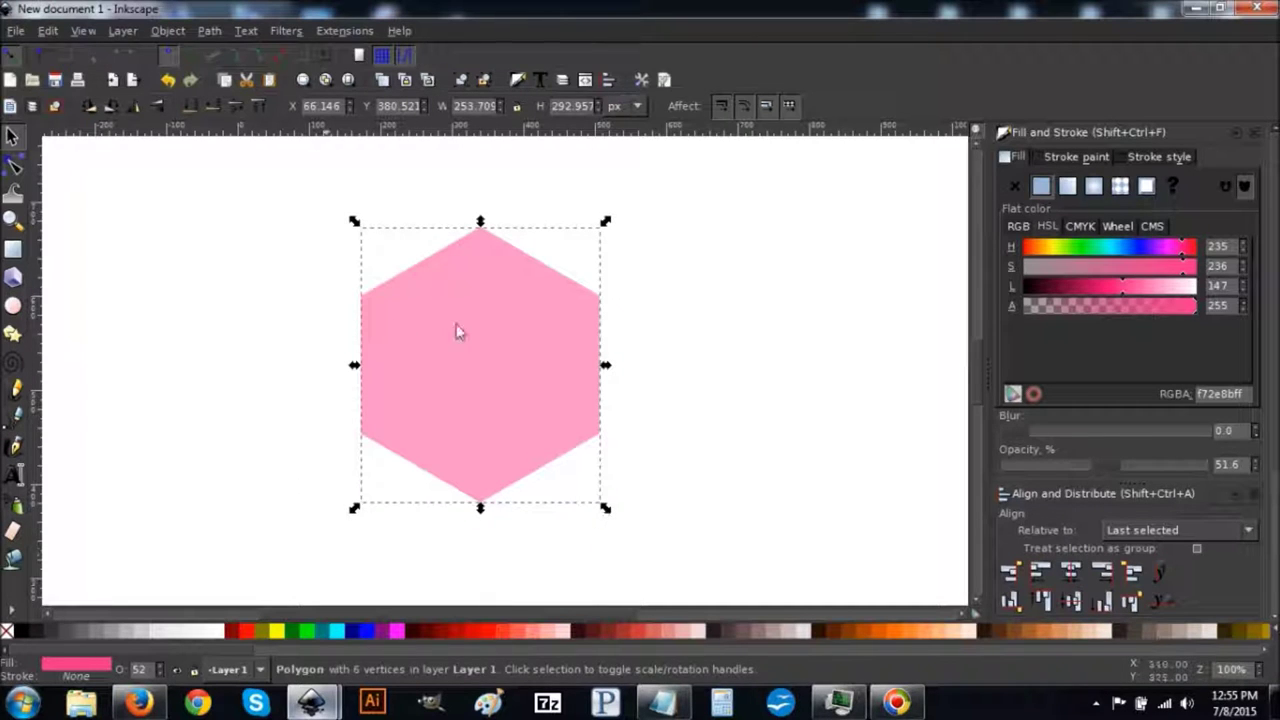
Fill the hexagon with red (#FF0000) and set its opacity to about 59%
left_click(245, 633)
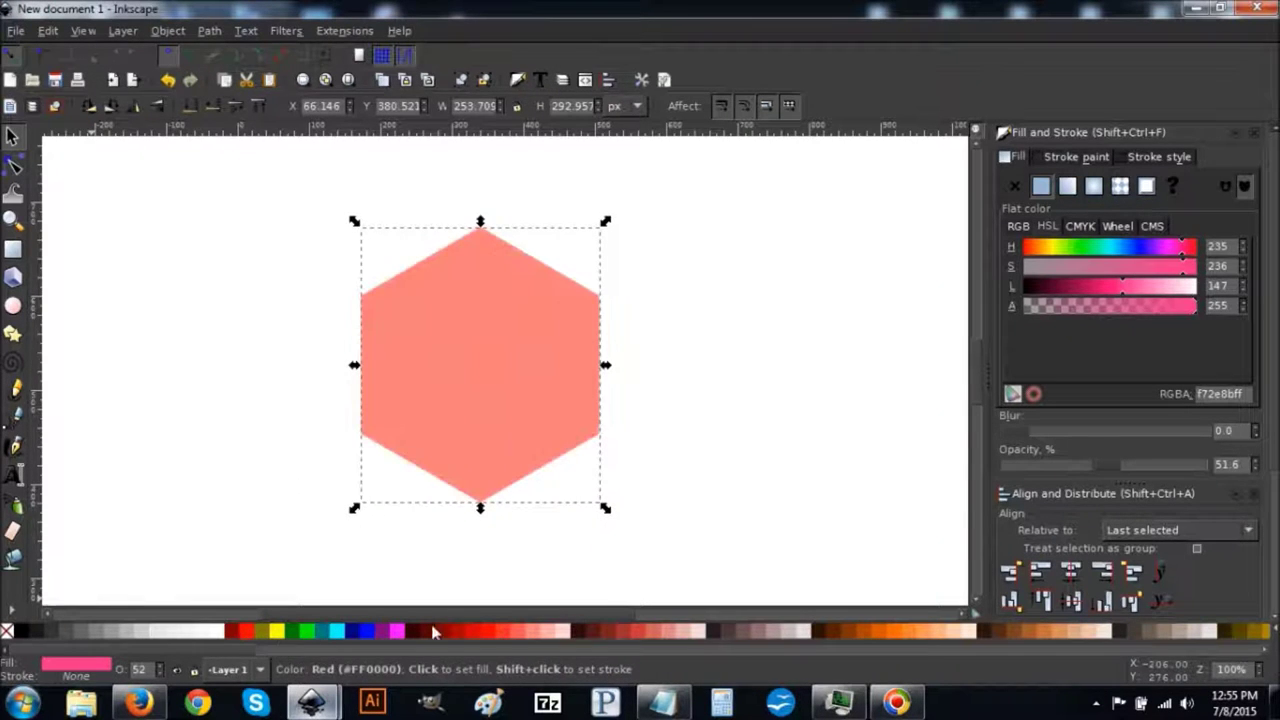
left_click(1110, 465)
left_click(1122, 473)
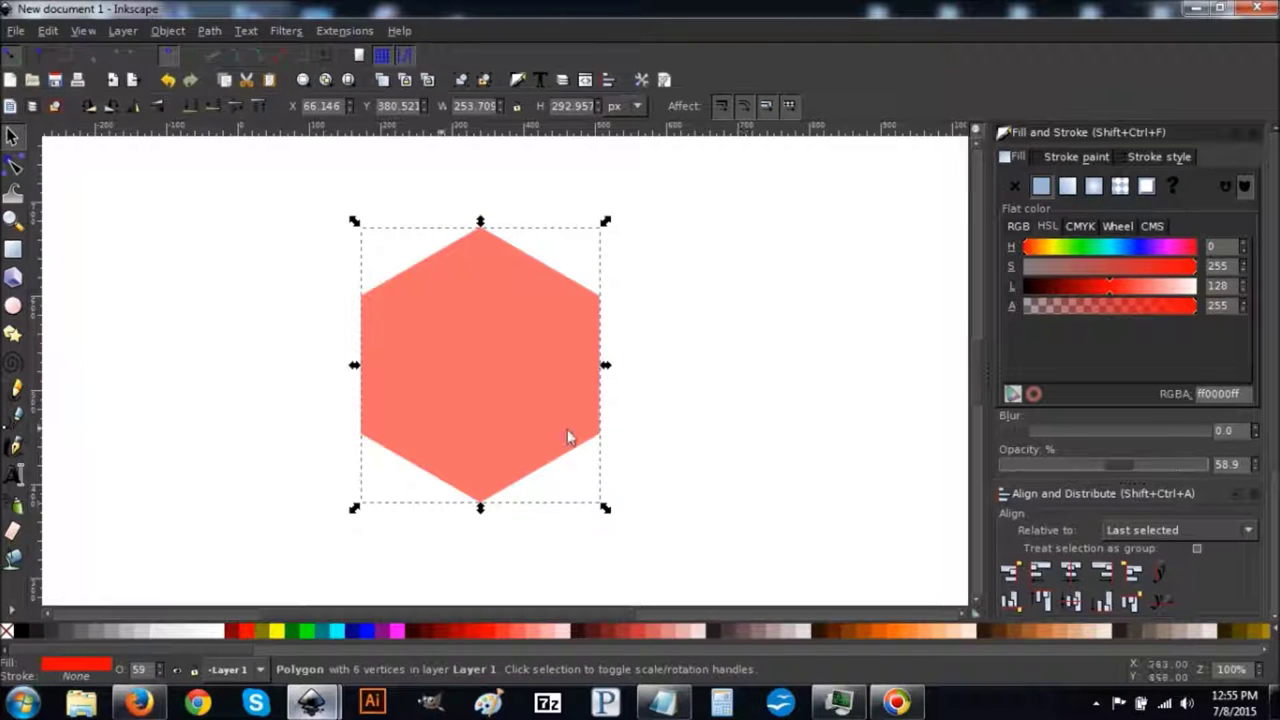
Give the hexagon a flat-colour stroke 20 px wide with round joins
left_click(1056, 158)
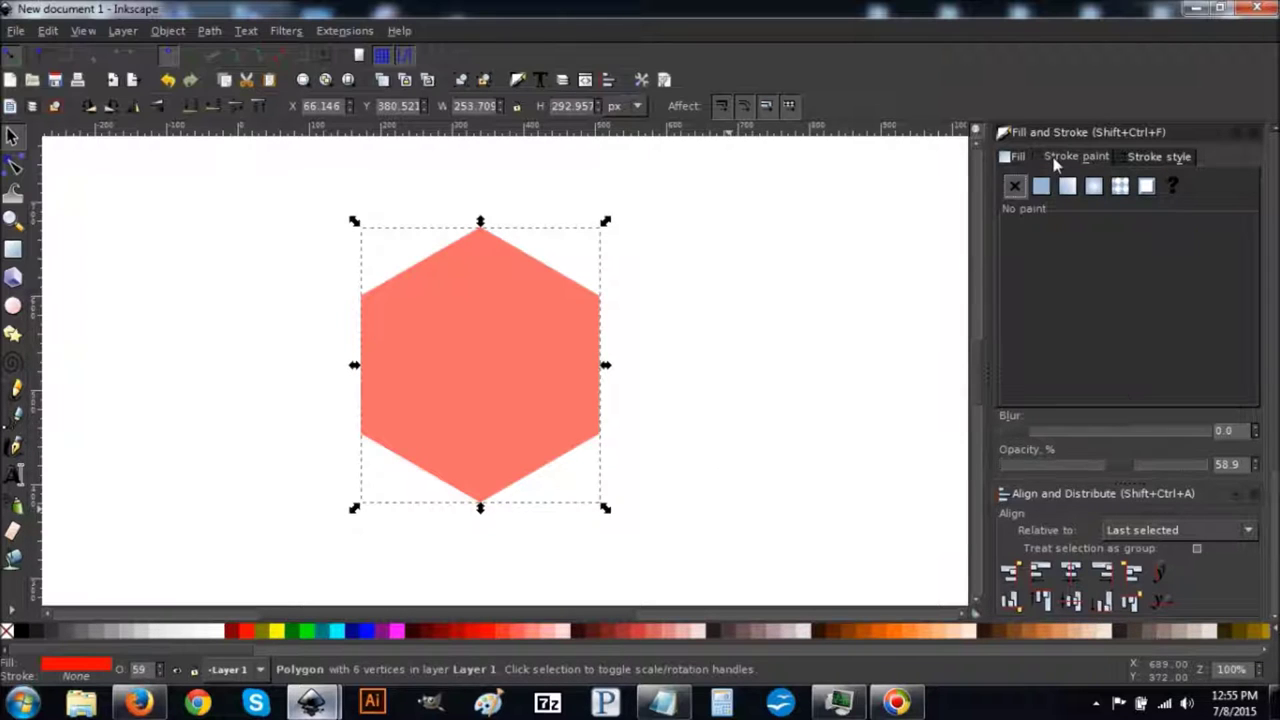
left_click(1041, 187)
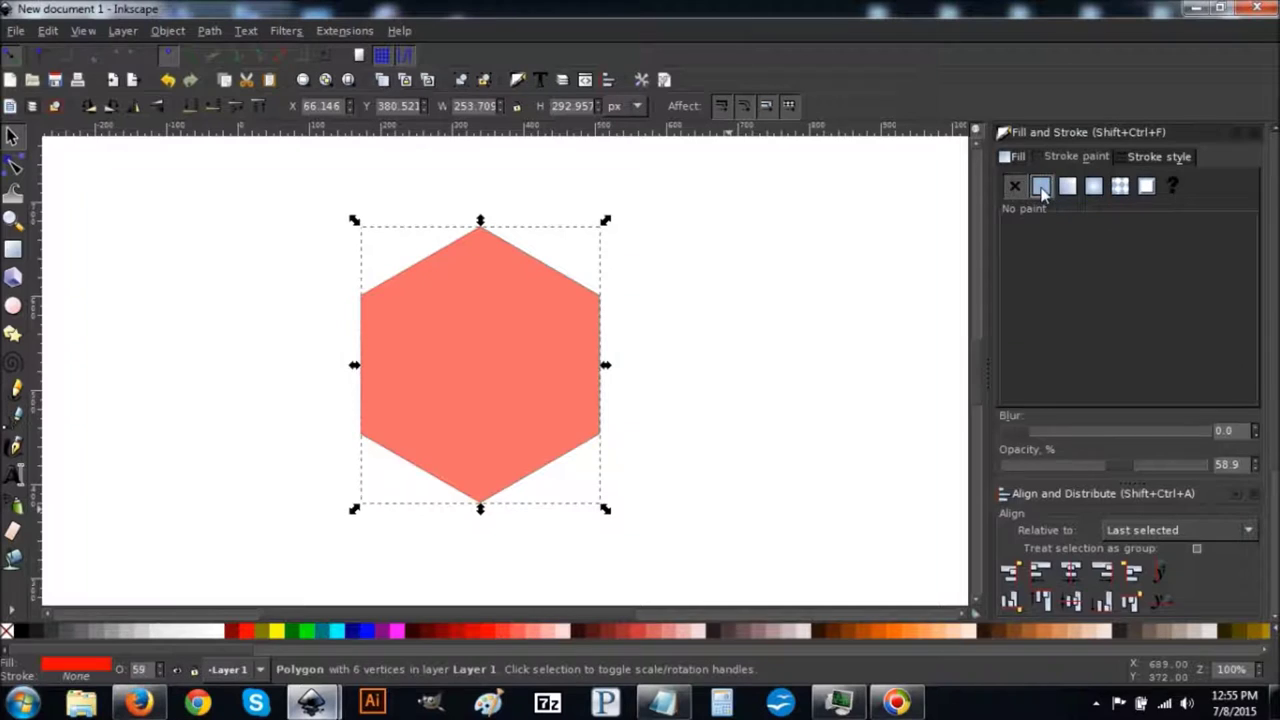
left_click(1149, 158)
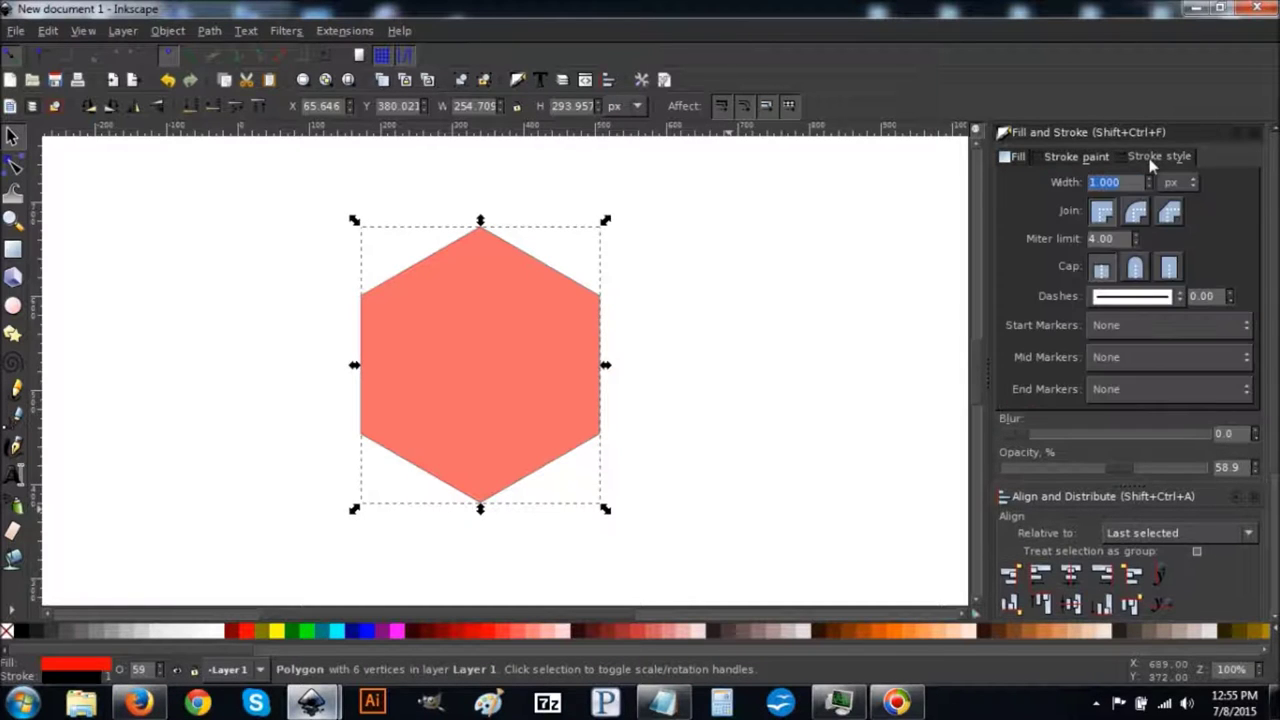
type("20")
key("Return")
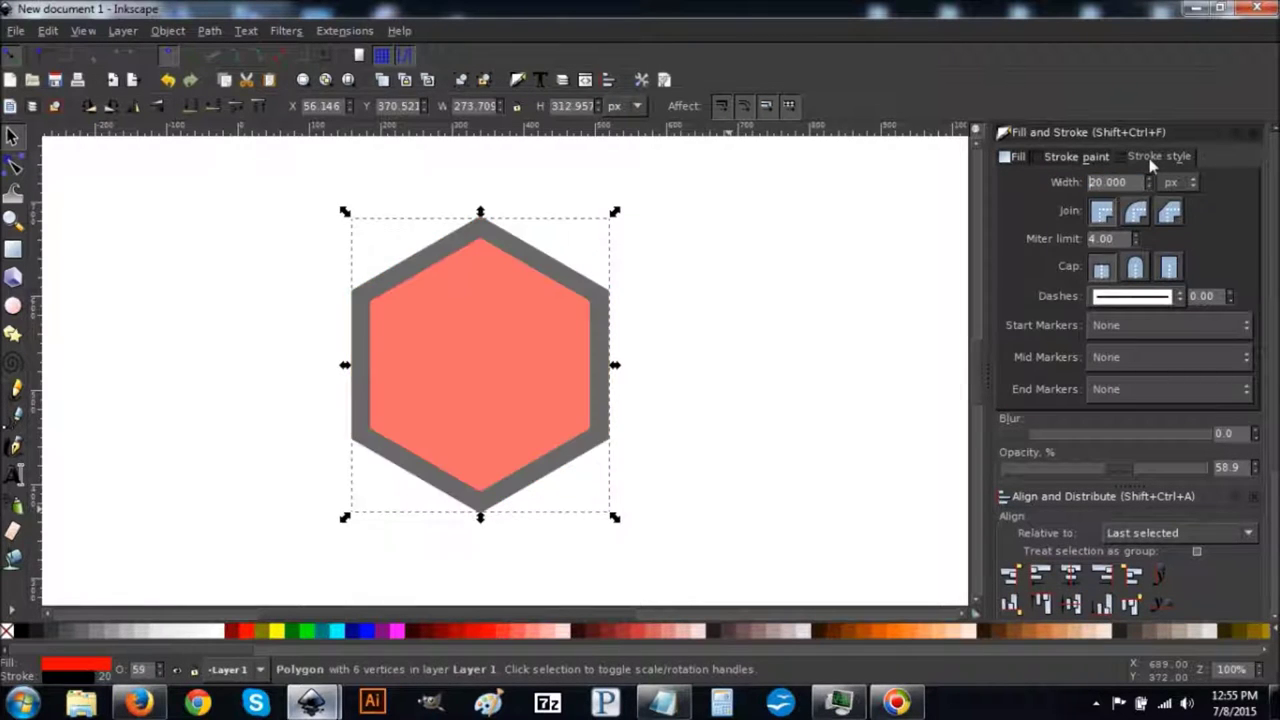
left_click(1135, 212)
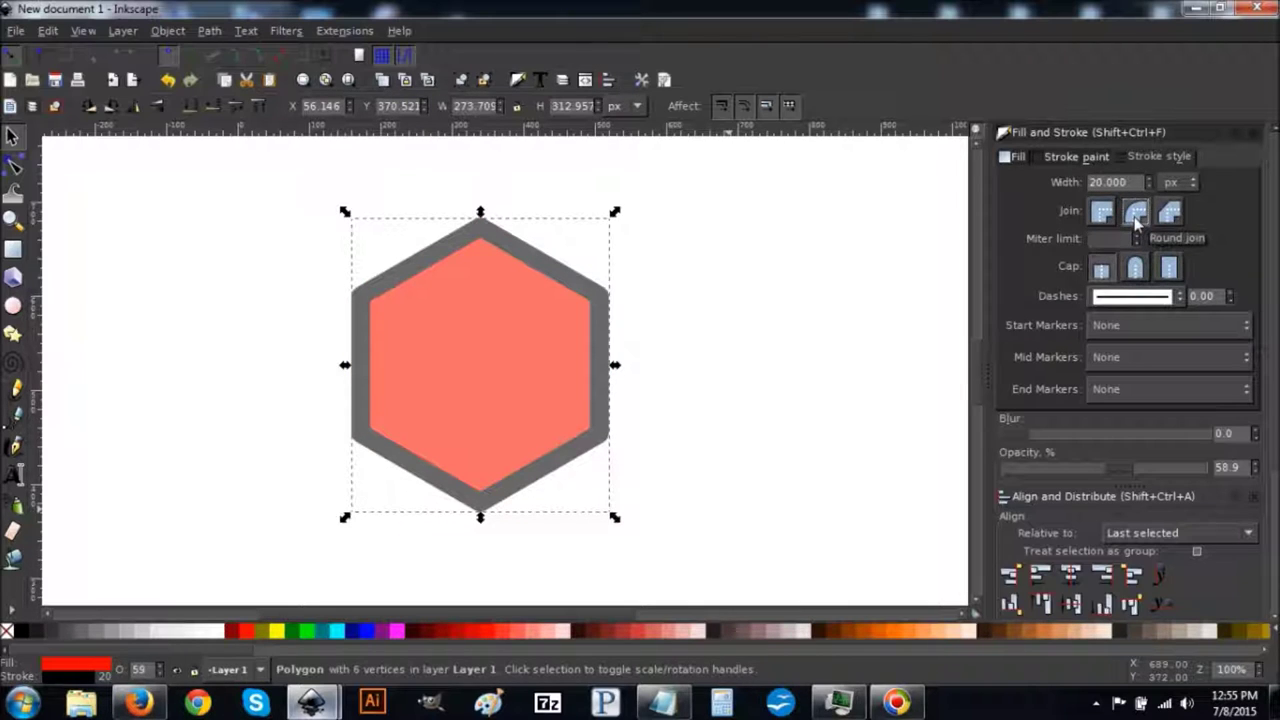
Convert the hexagon's stroke to a path, break it apart and union the pieces into one solid red hexagon
left_click(208, 31)
left_click(245, 68)
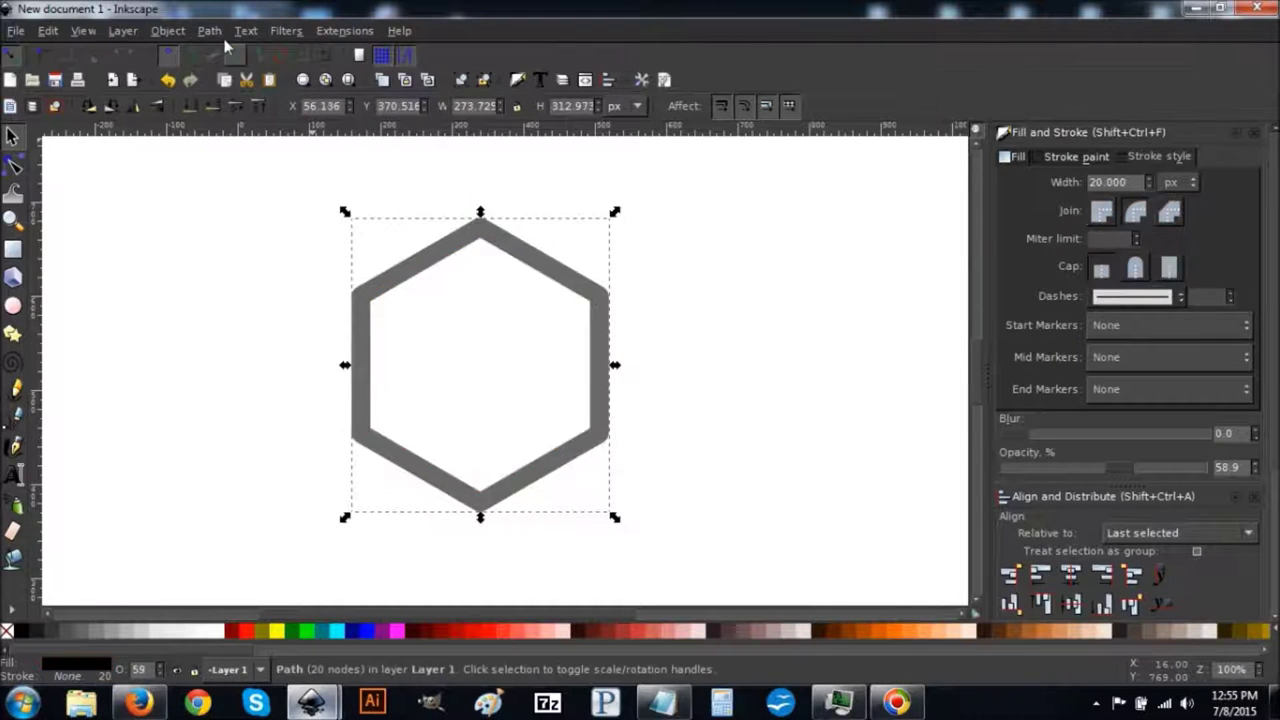
left_click(221, 32)
left_click(254, 280)
left_click(212, 30)
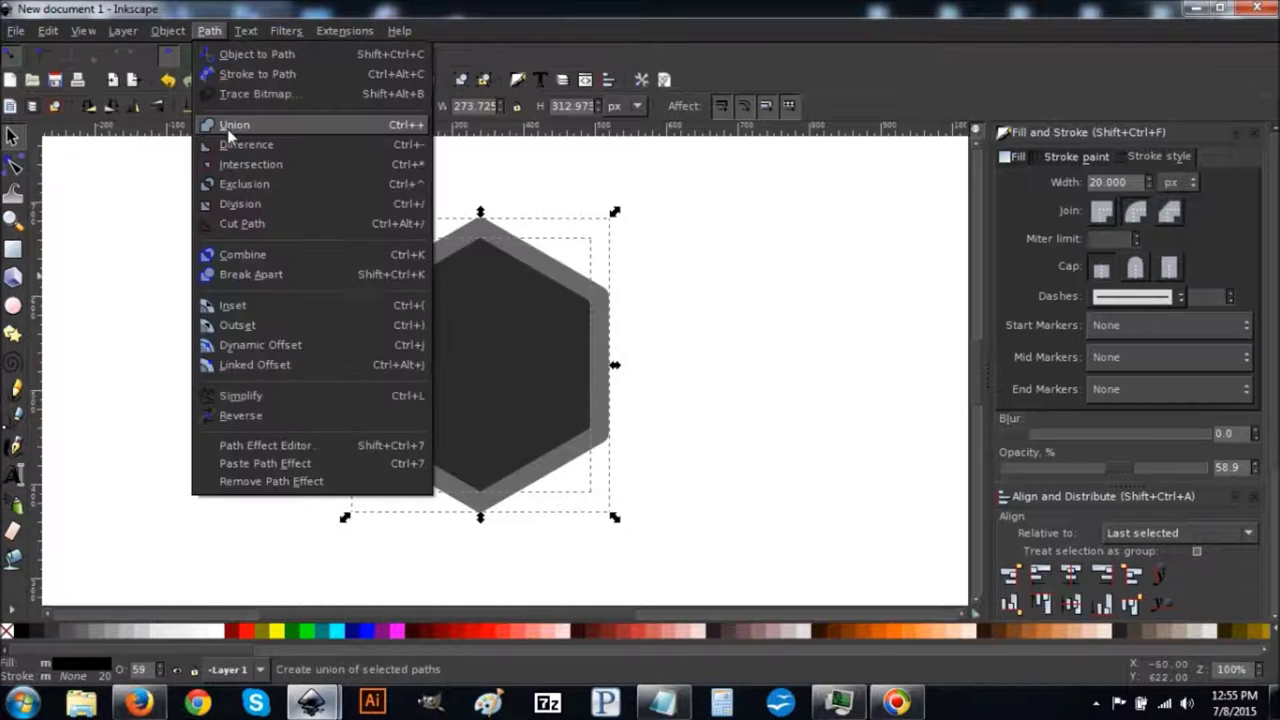
left_click(232, 125)
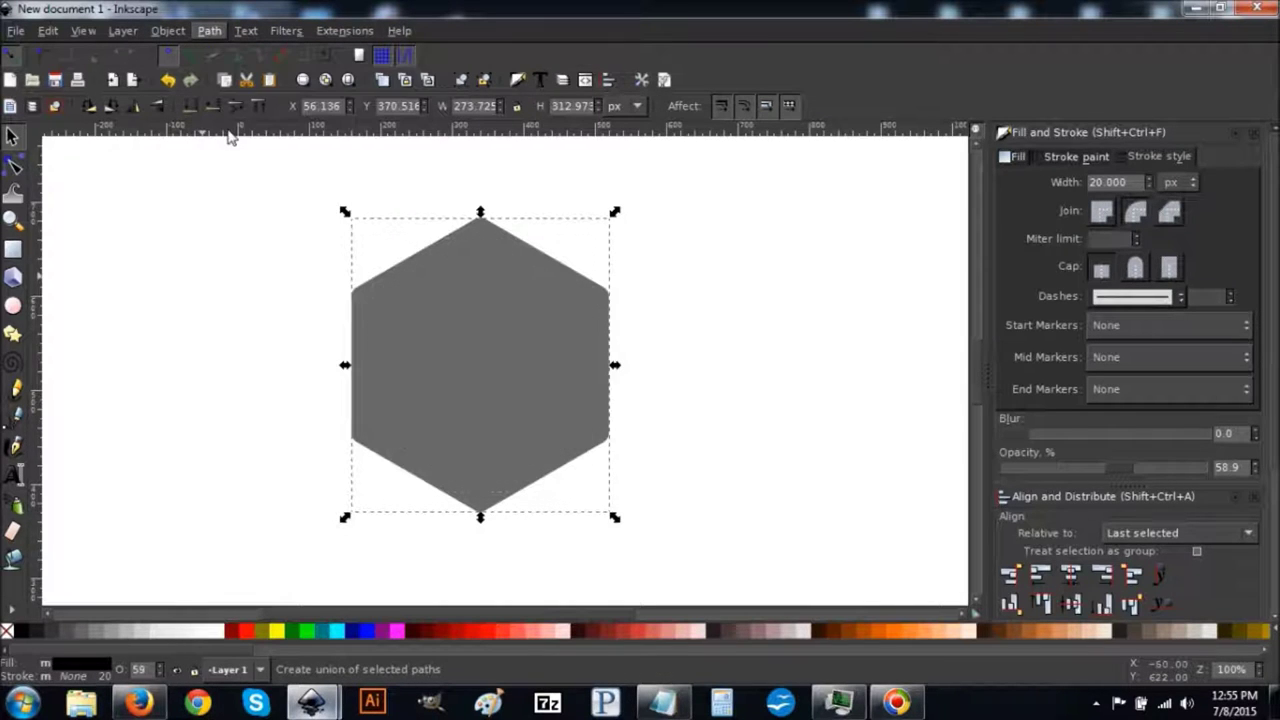
left_click(249, 634)
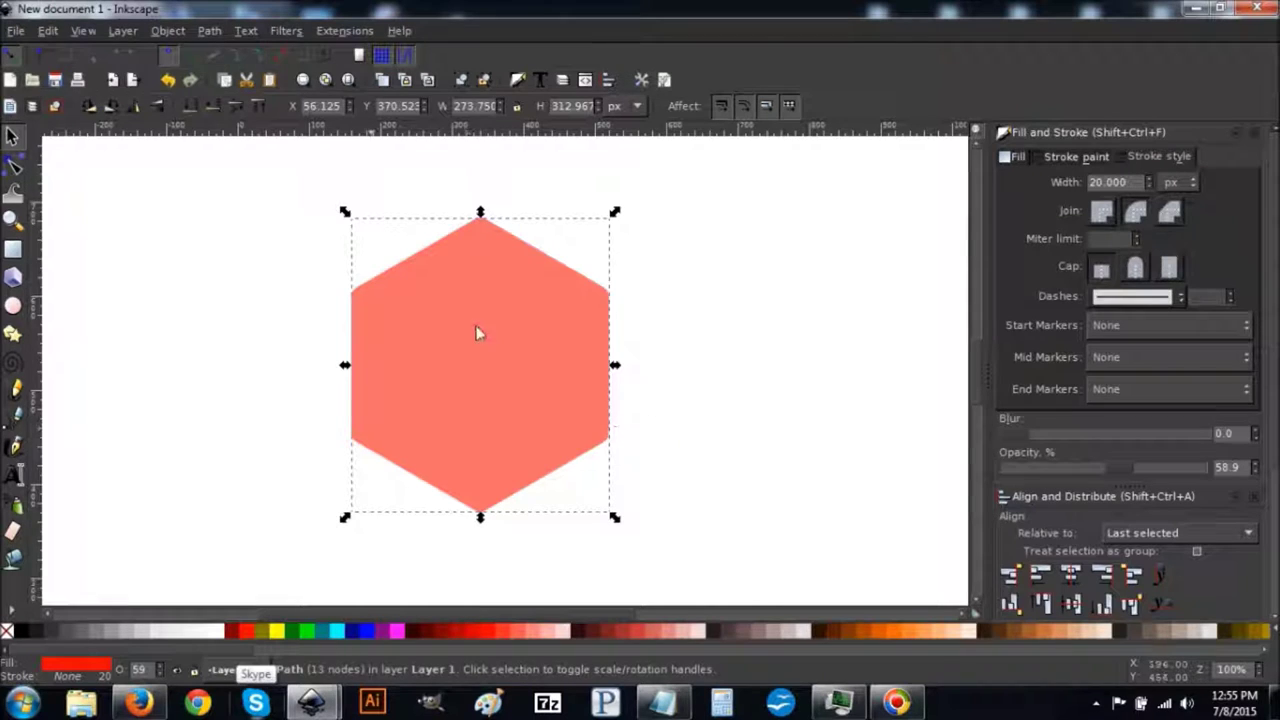
Duplicate the red hexagon, fill the copy with black and lower it to the bottom of the stack
right_click(476, 290)
left_click(520, 420)
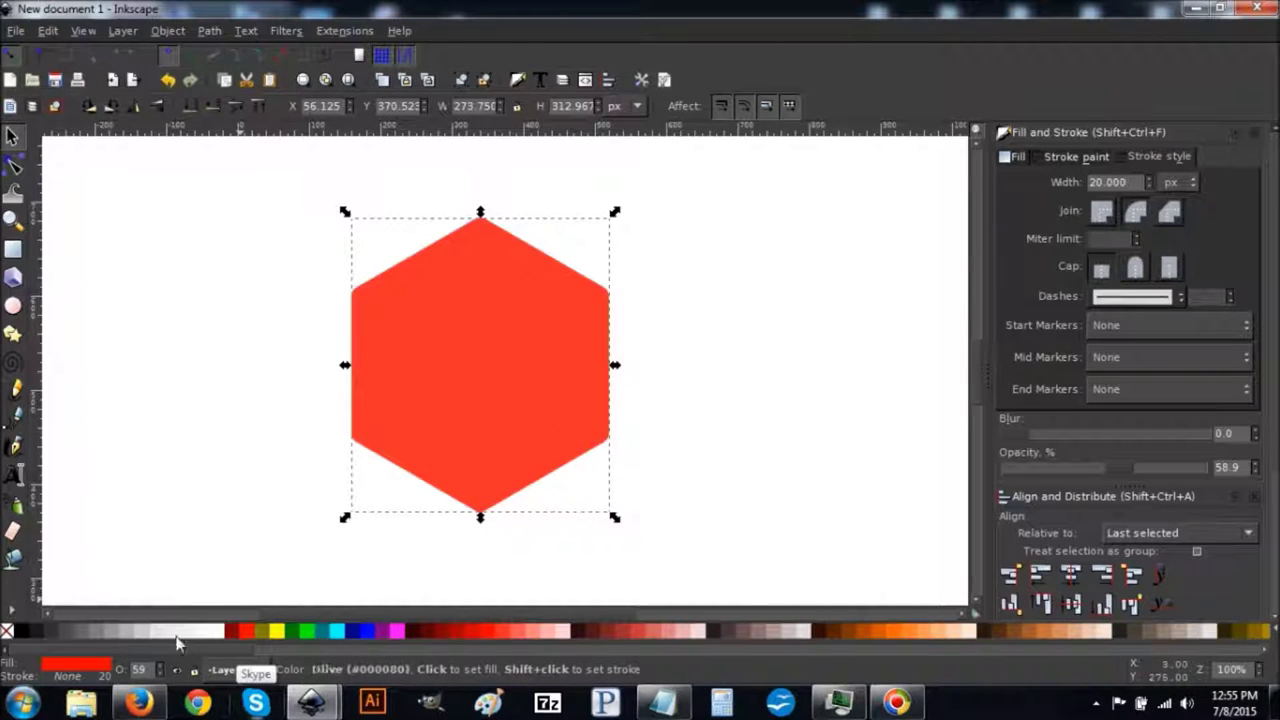
left_click(24, 632)
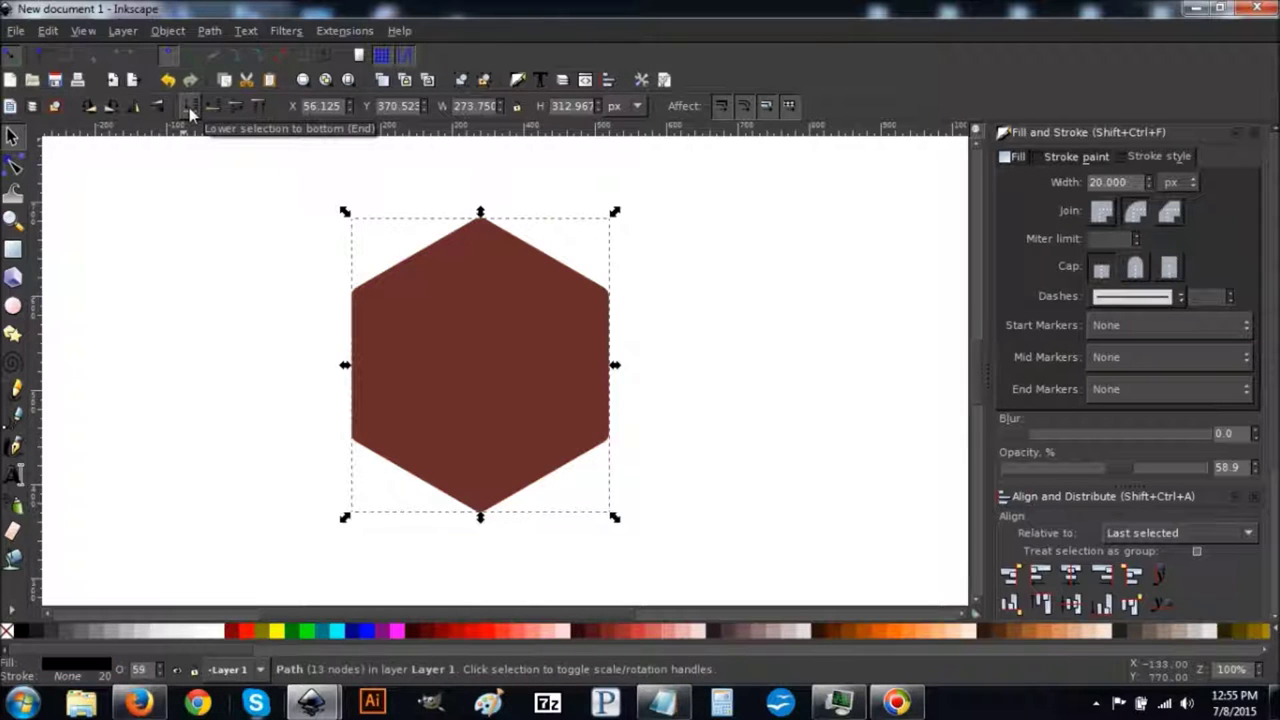
key("ctrl+z")
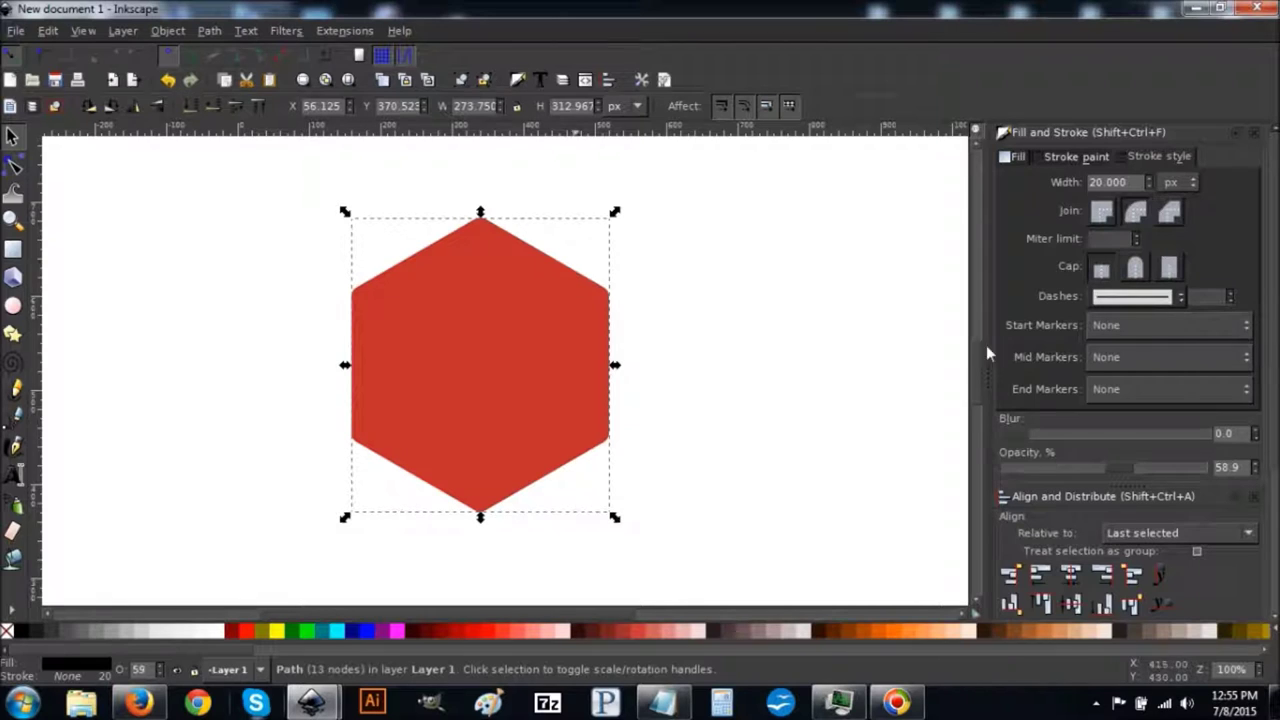
Give the black hexagon copy a flat-colour stroke 25 px wide with round joins
left_click(1062, 158)
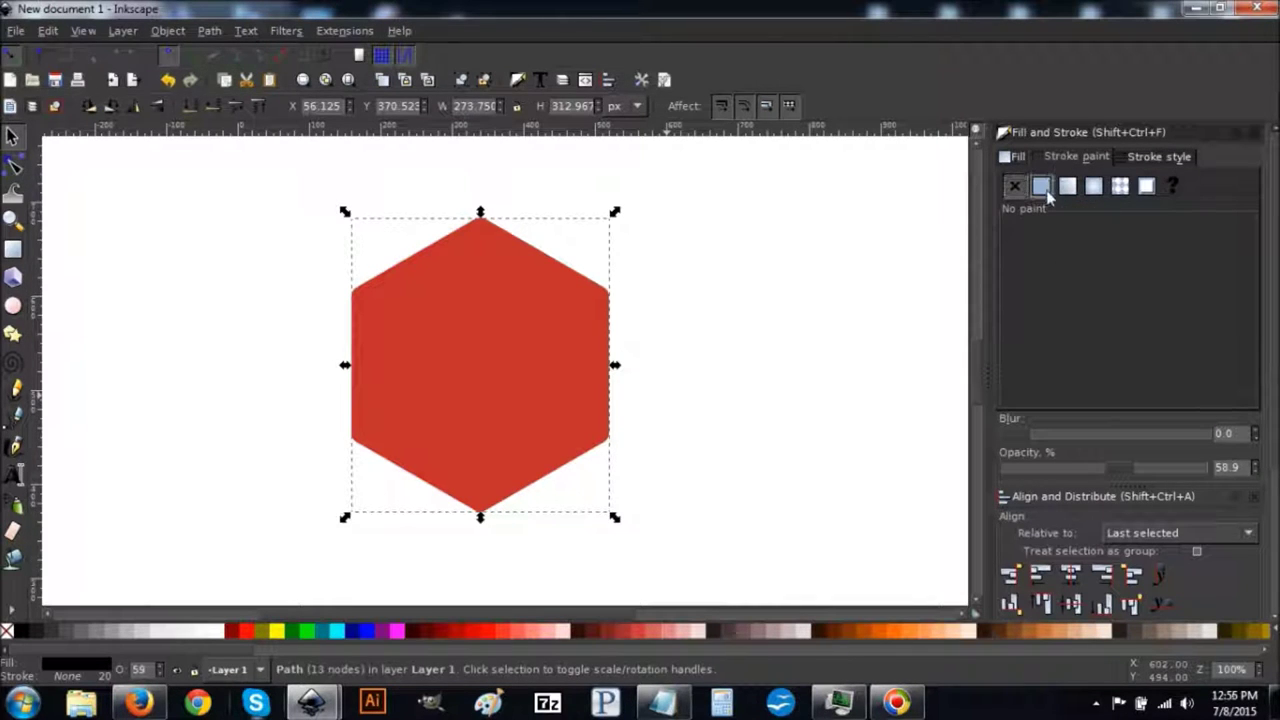
left_click(1042, 186)
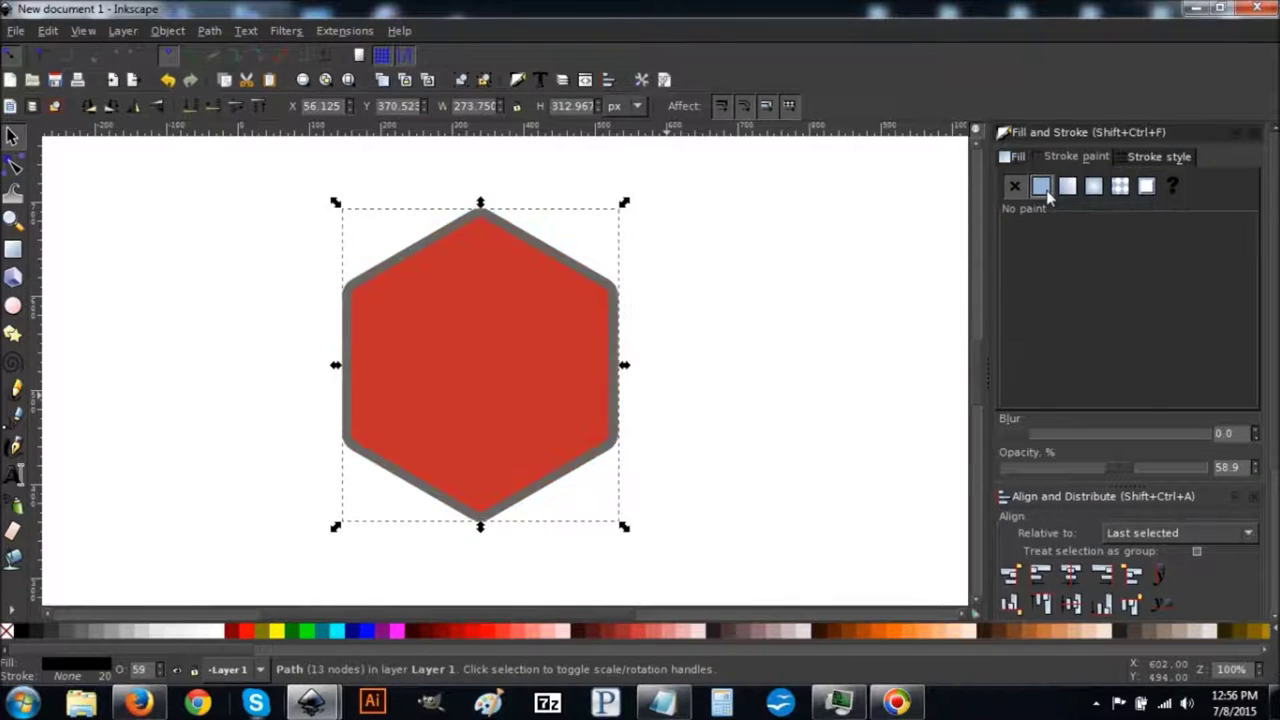
left_click(1150, 160)
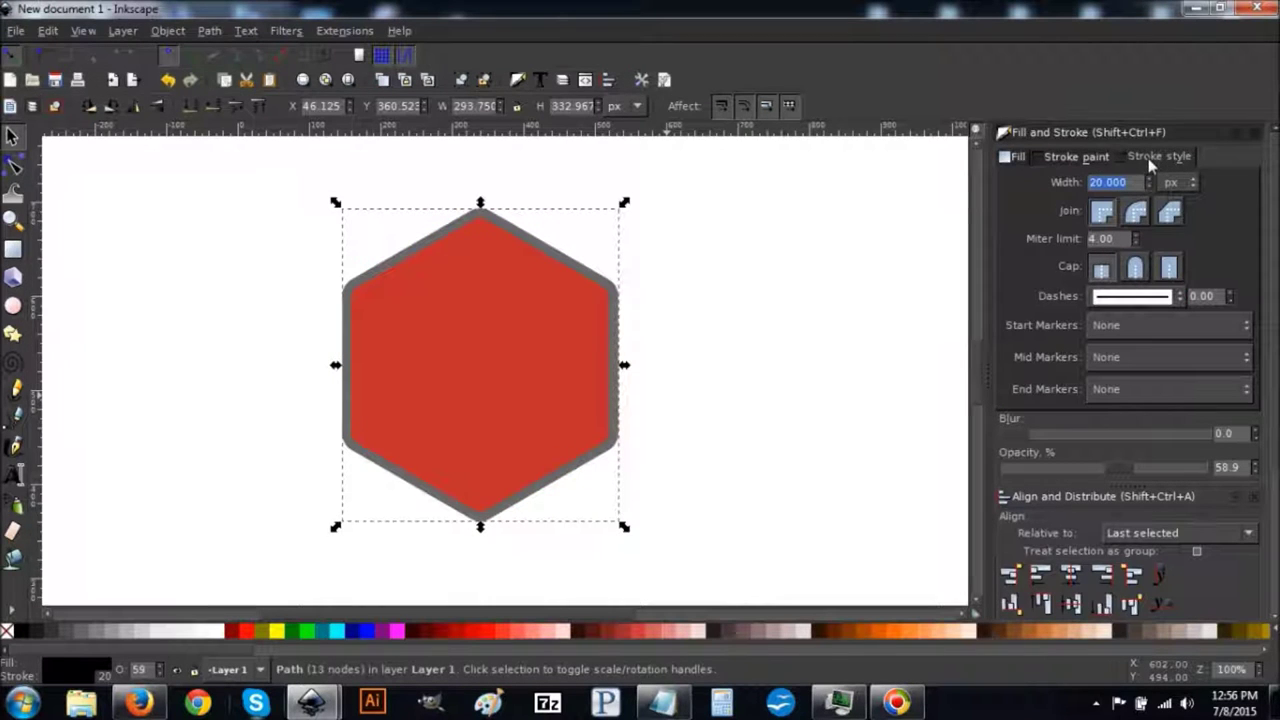
left_click(1136, 214)
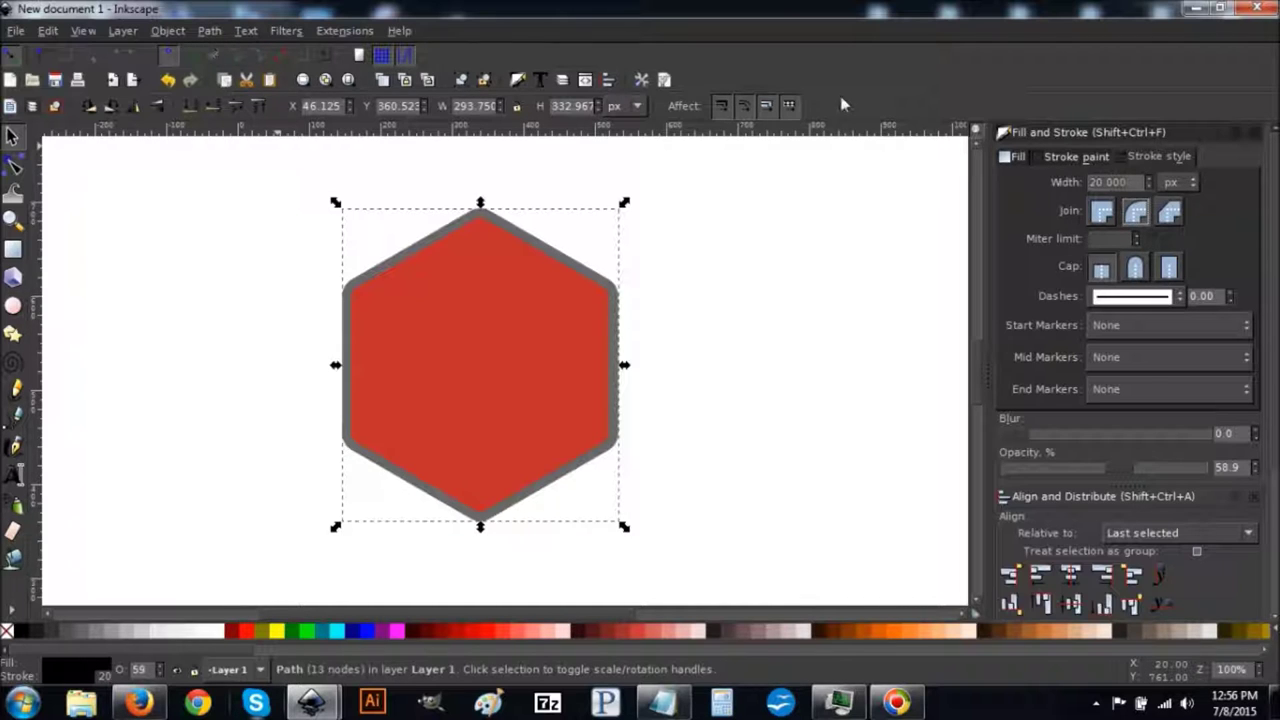
left_click_drag(1128, 183, 1065, 187)
type("25")
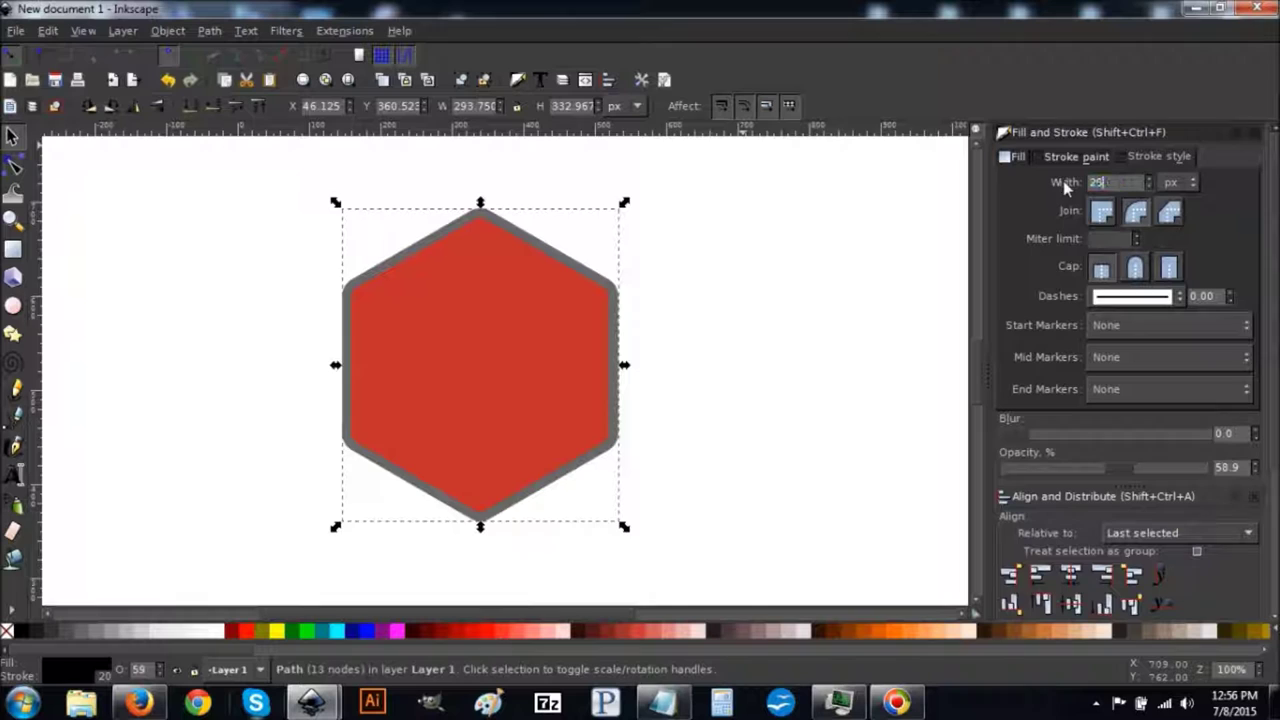
key("Return")
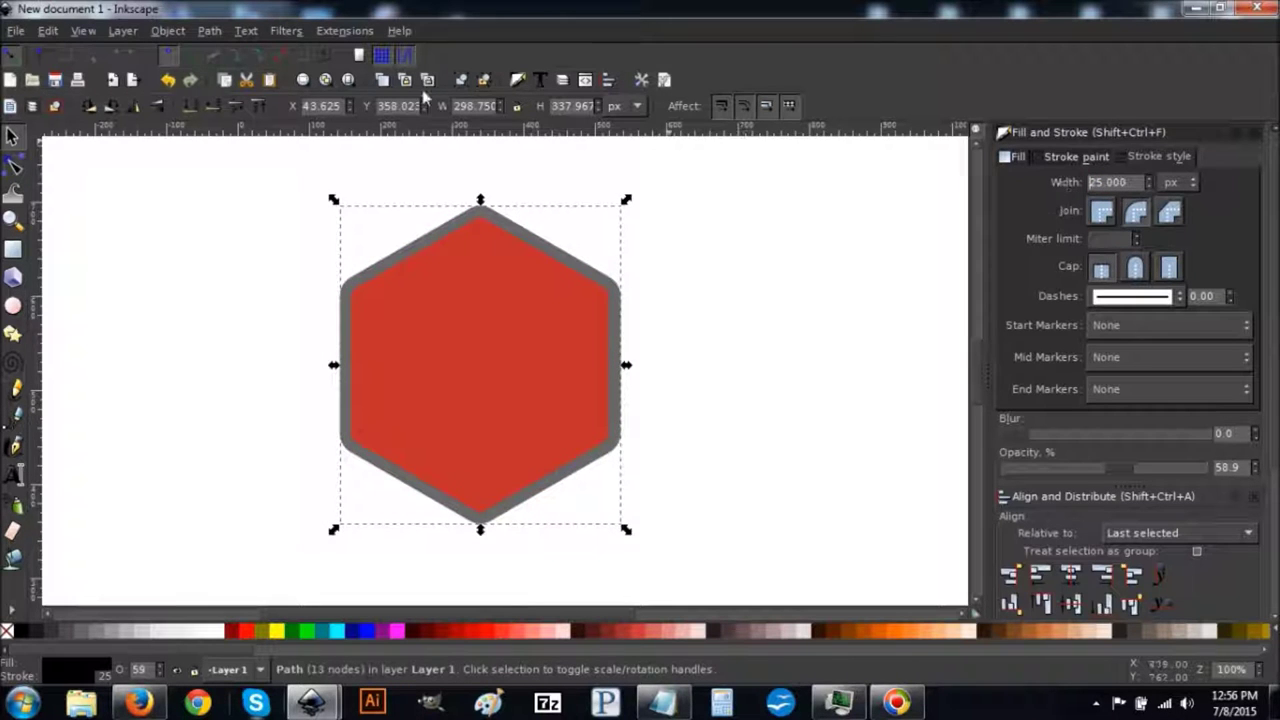
Convert the black hexagon's stroke to a path, break it apart, union the pieces and fill the merged shape with blue
left_click(209, 31)
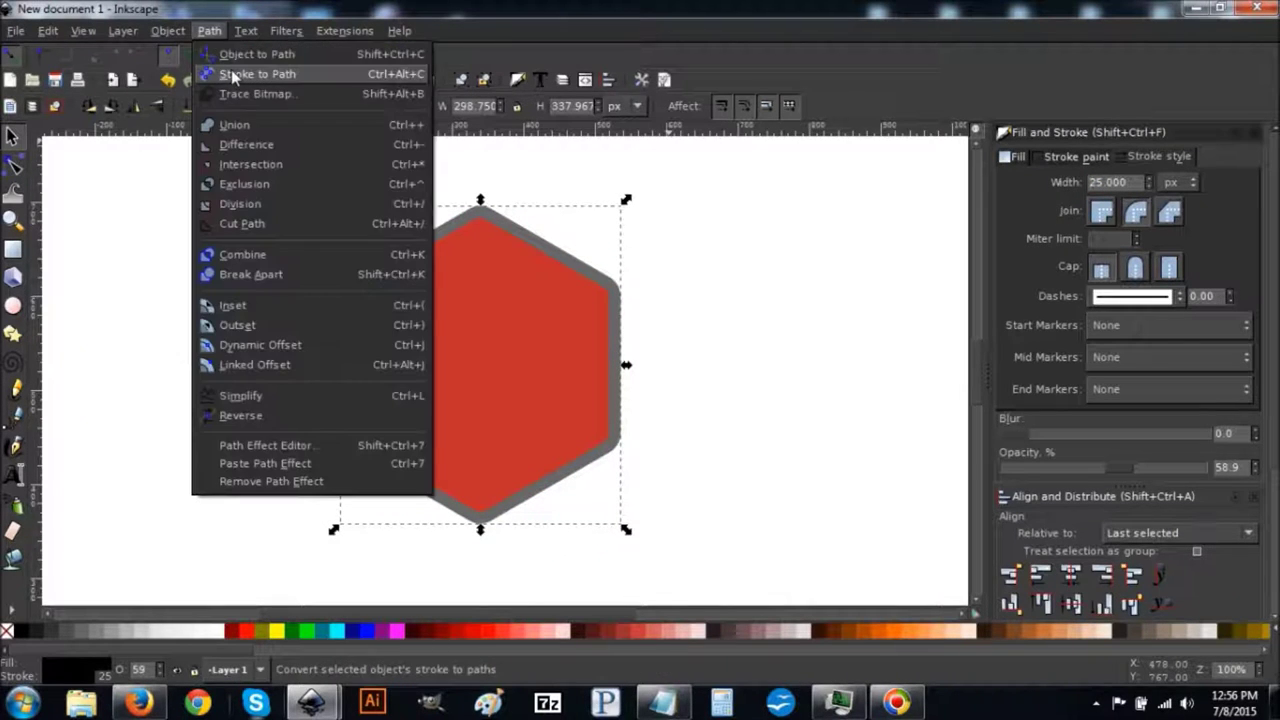
left_click(231, 71)
left_click(209, 31)
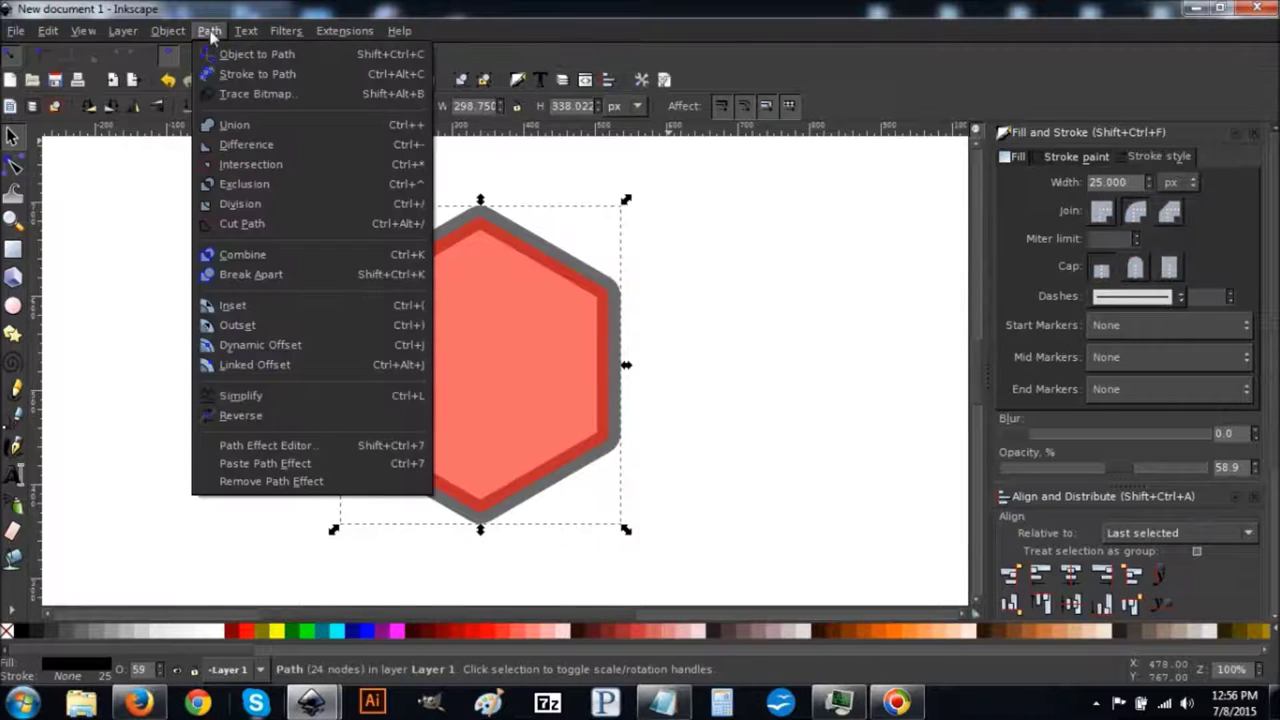
left_click(246, 279)
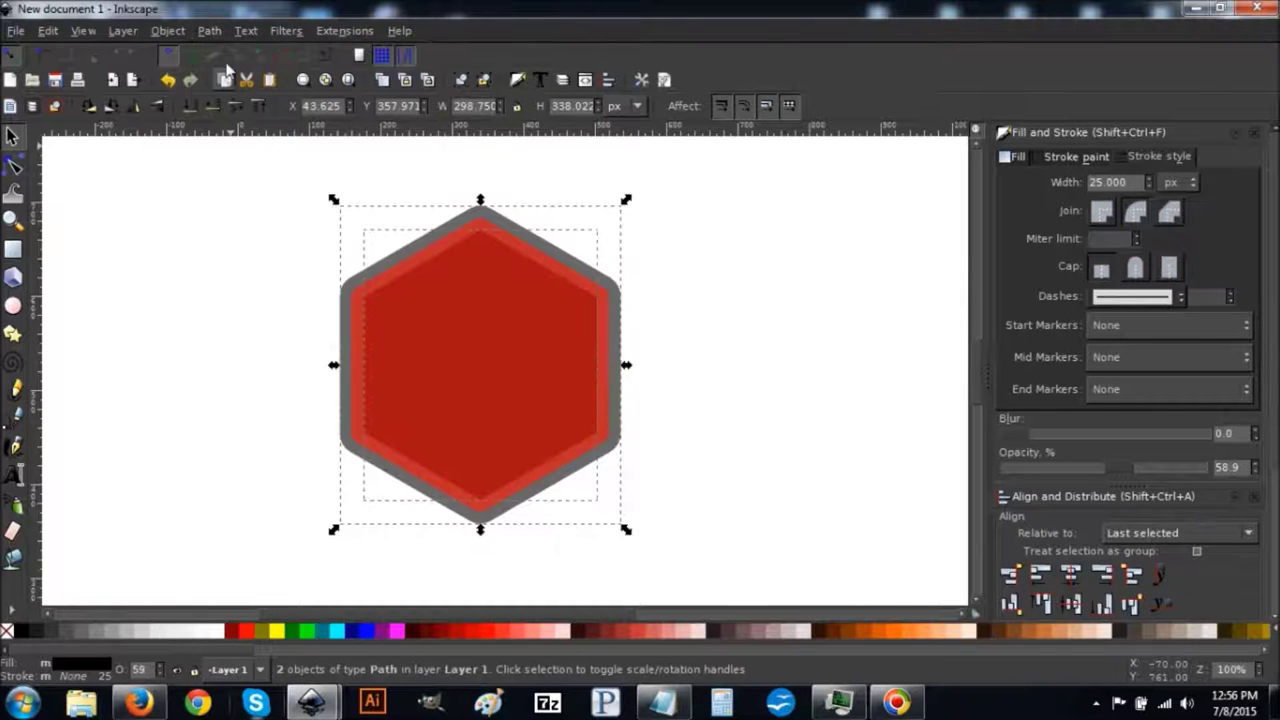
left_click(209, 31)
left_click(228, 125)
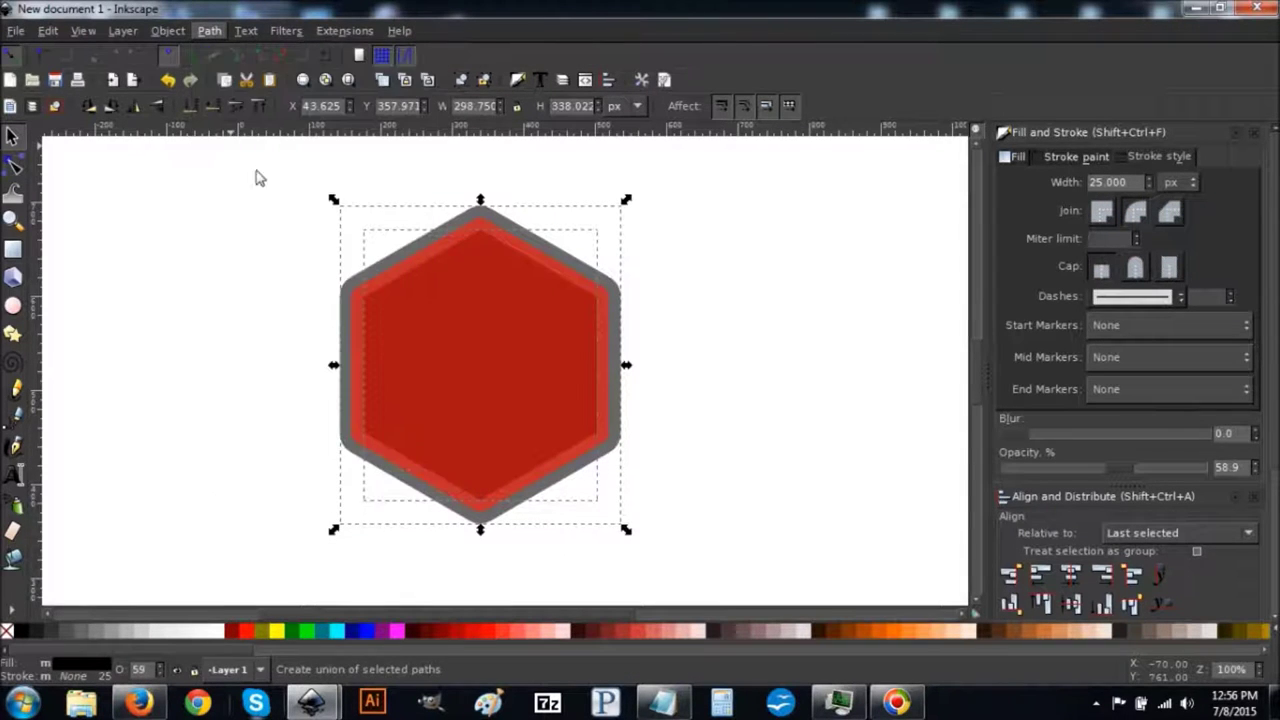
left_click(367, 636)
Duplicate the blue hexagon, fill the copy with black and lower it to the bottom of the stack
left_click(50, 31)
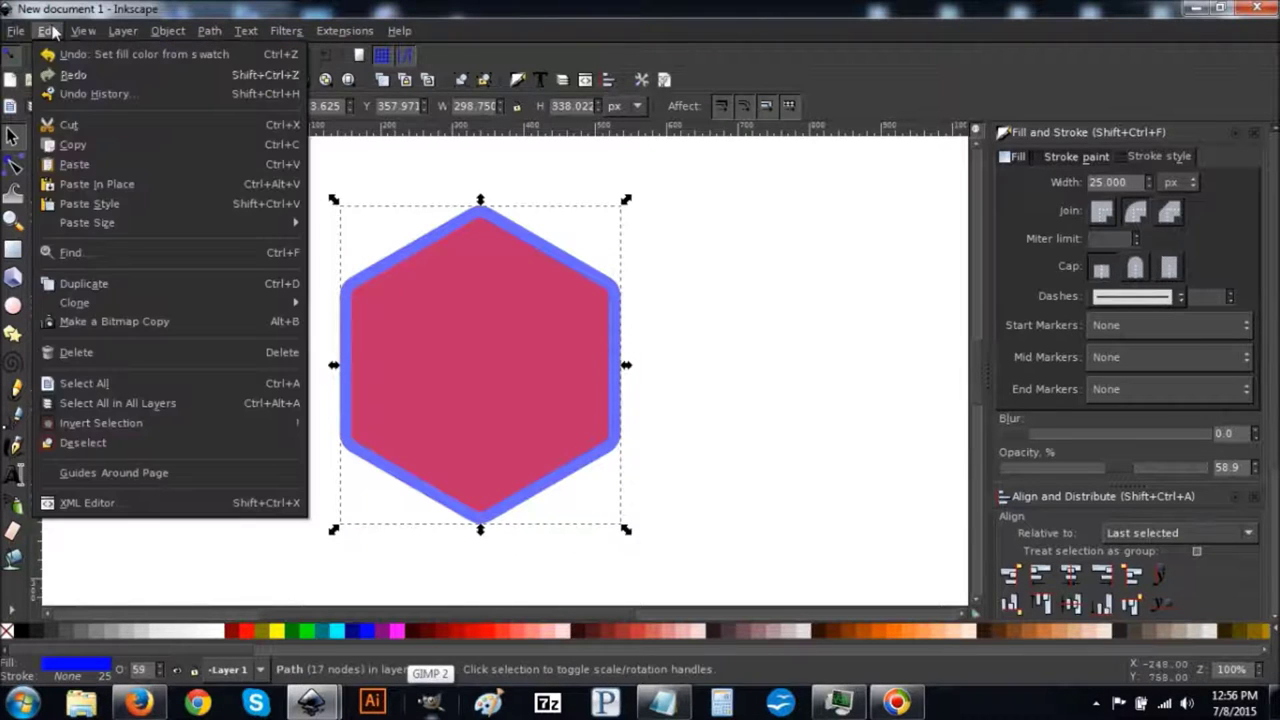
left_click(54, 284)
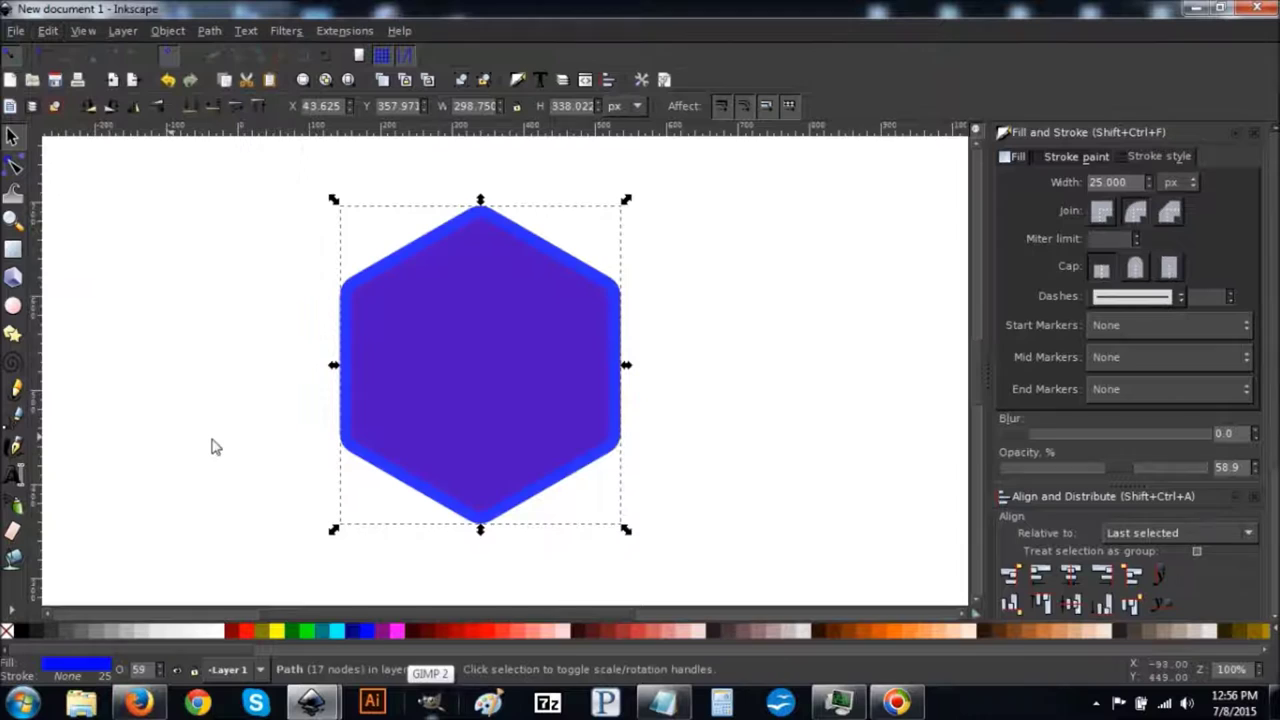
left_click(27, 632)
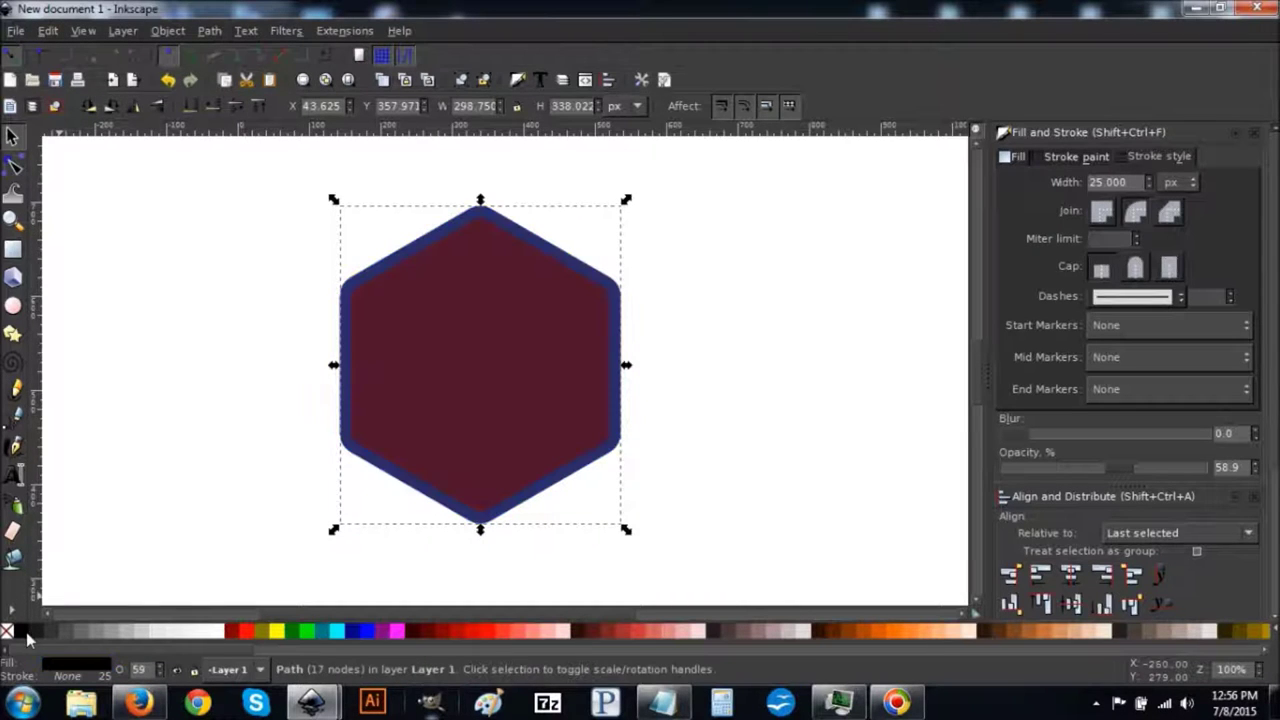
left_click(191, 106)
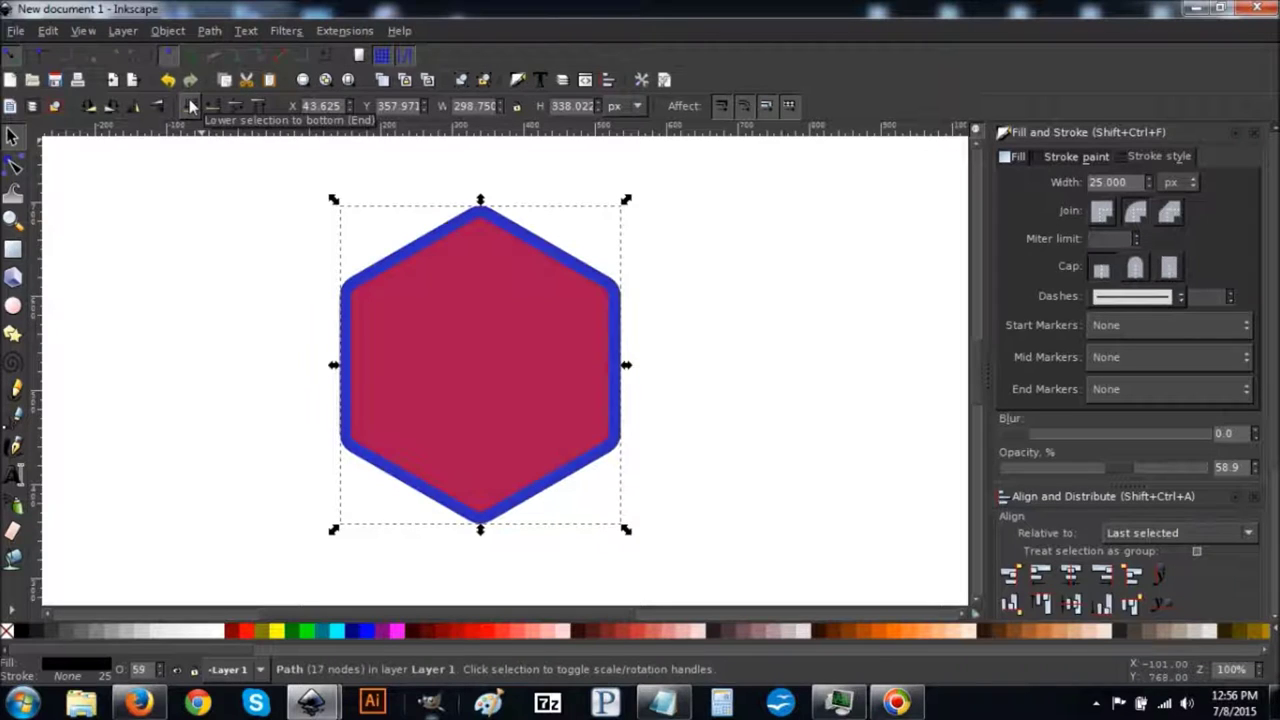
Give the bottommost black hexagon a flat-colour stroke with round joins
left_click(1075, 158)
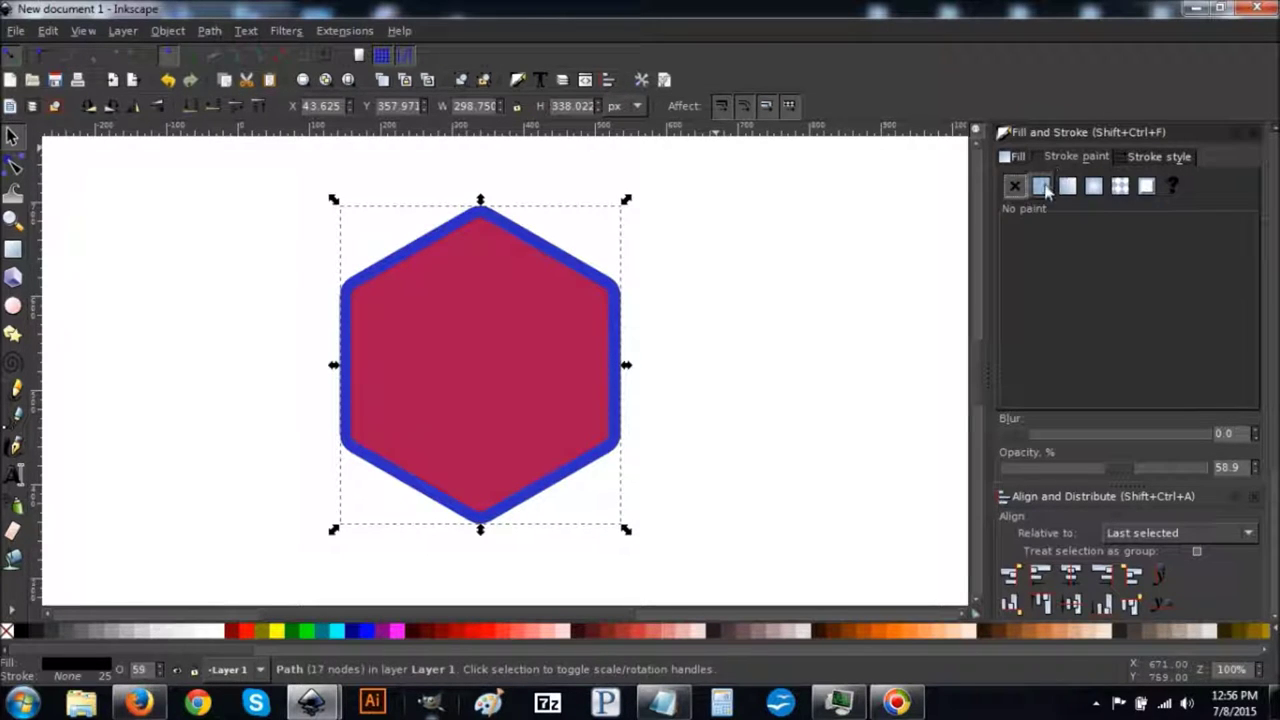
left_click(1043, 188)
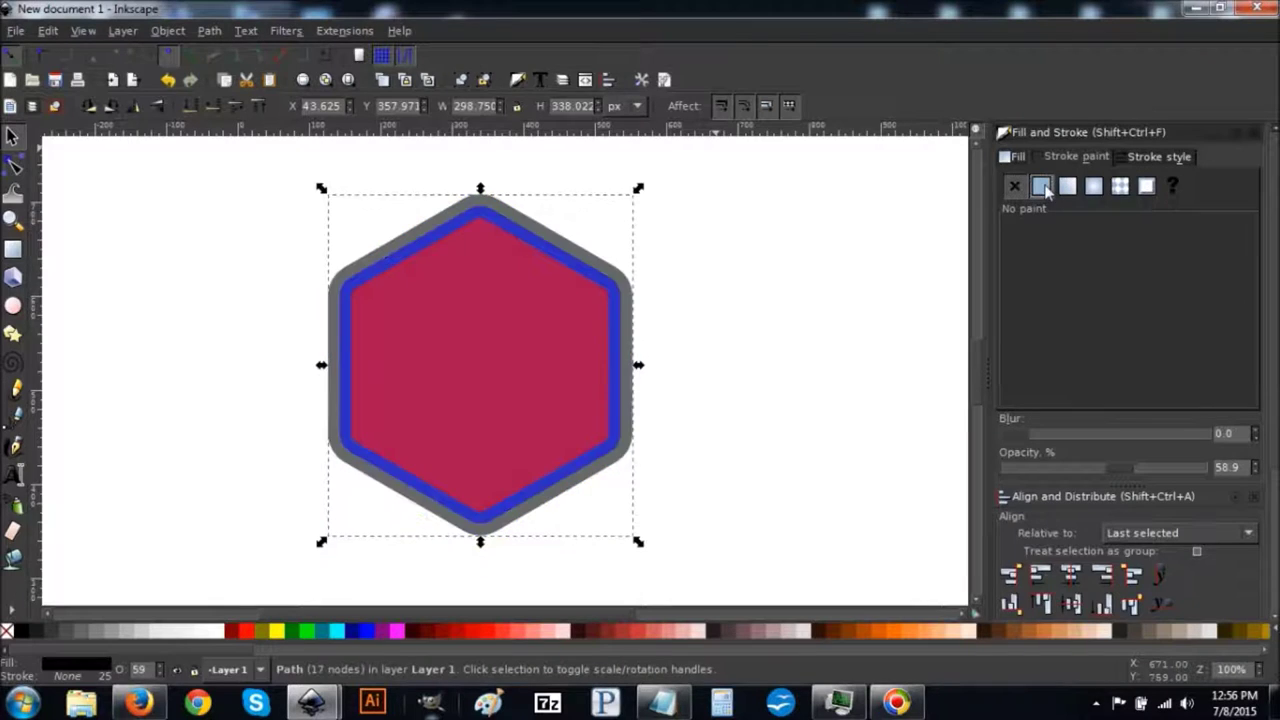
left_click(1137, 160)
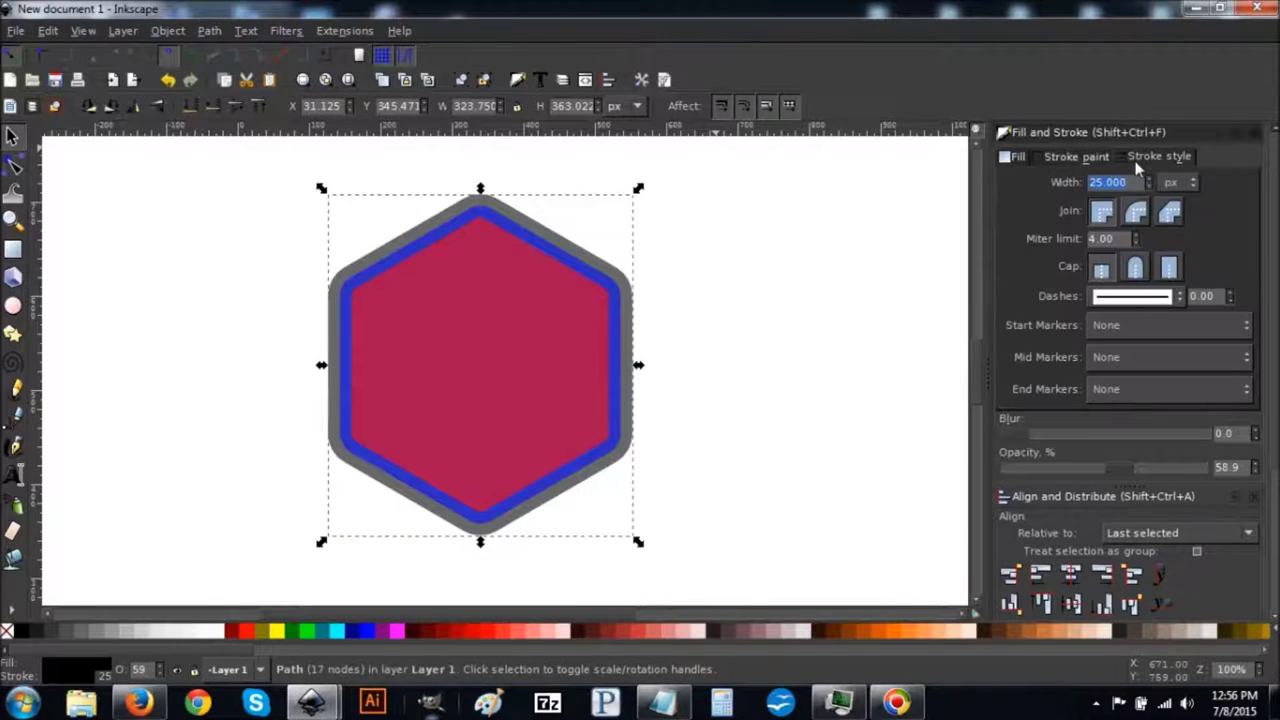
left_click(1138, 220)
Convert the bottommost hexagon's stroke to a path, break it apart, union the pieces into one solid shape and deselect it
left_click(209, 31)
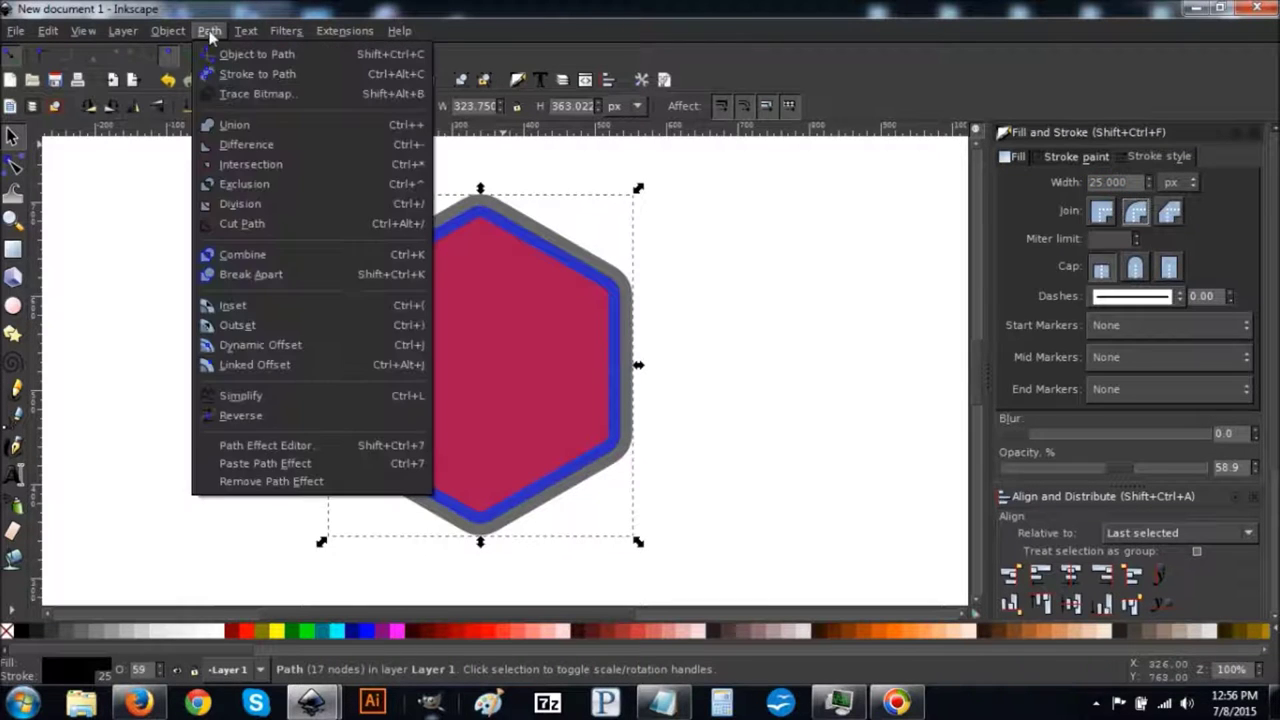
left_click(228, 74)
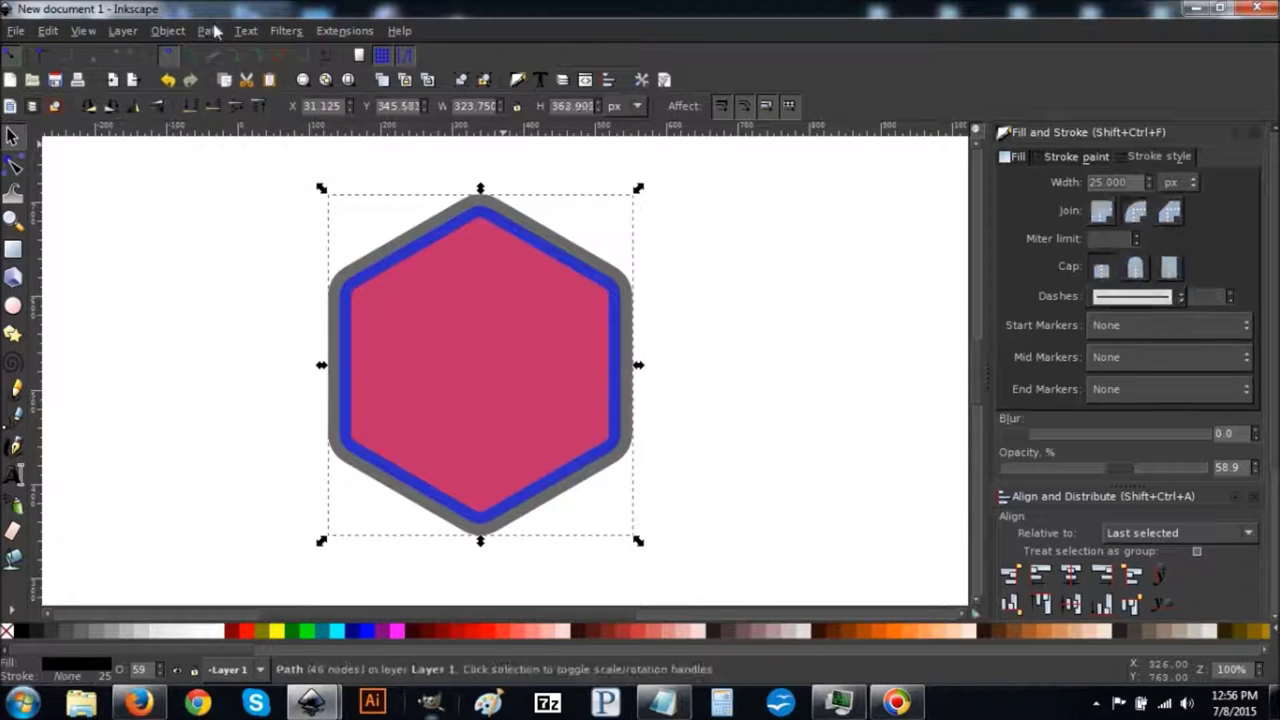
left_click(212, 31)
left_click(248, 280)
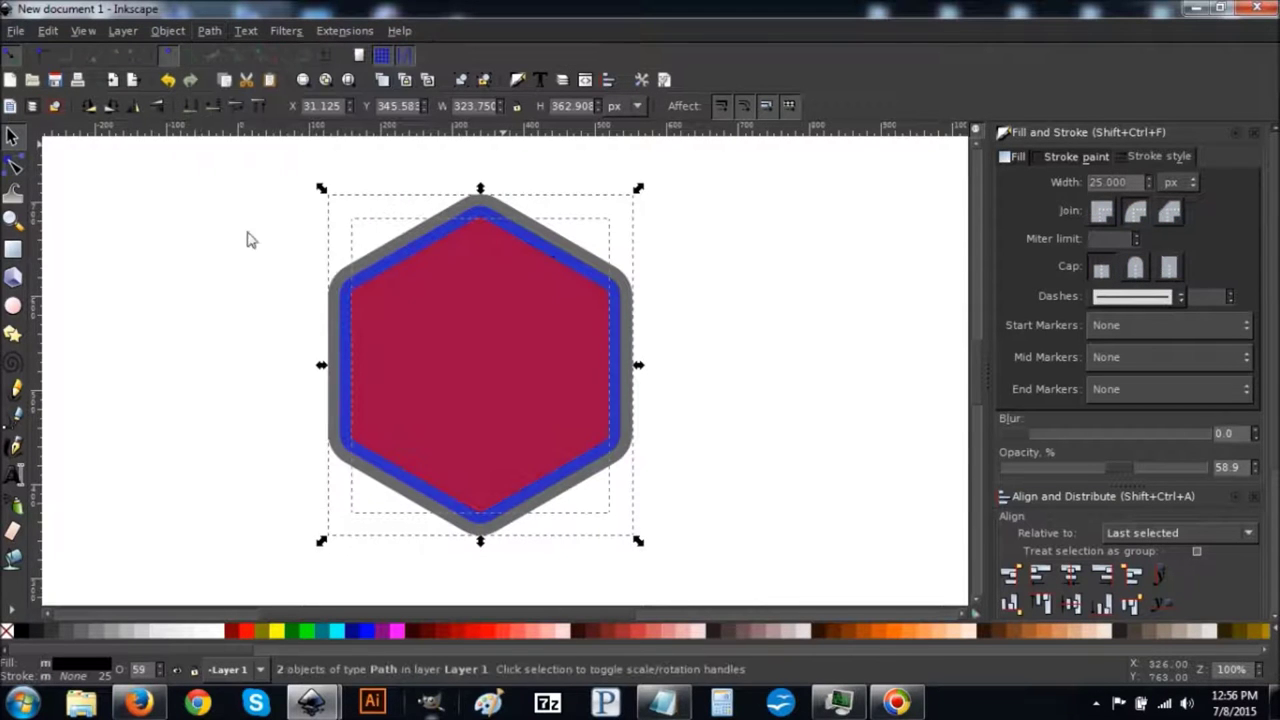
left_click(216, 33)
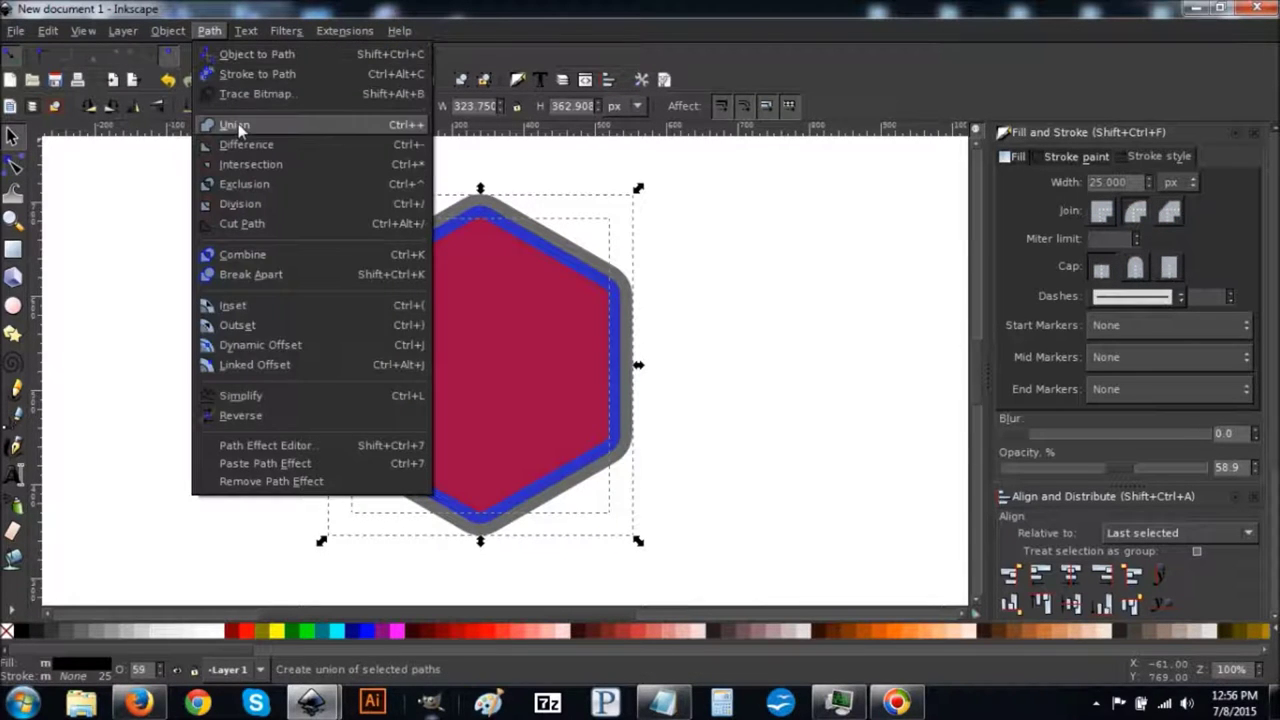
left_click(240, 126)
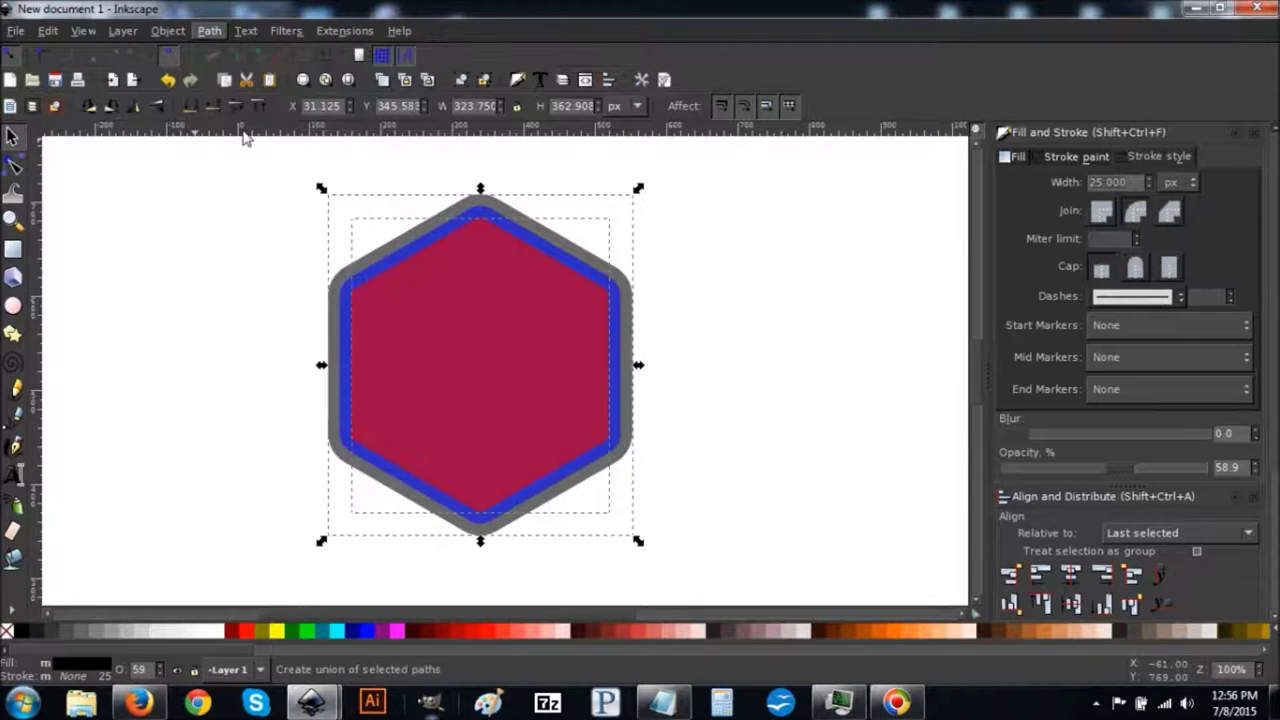
left_click(790, 406)
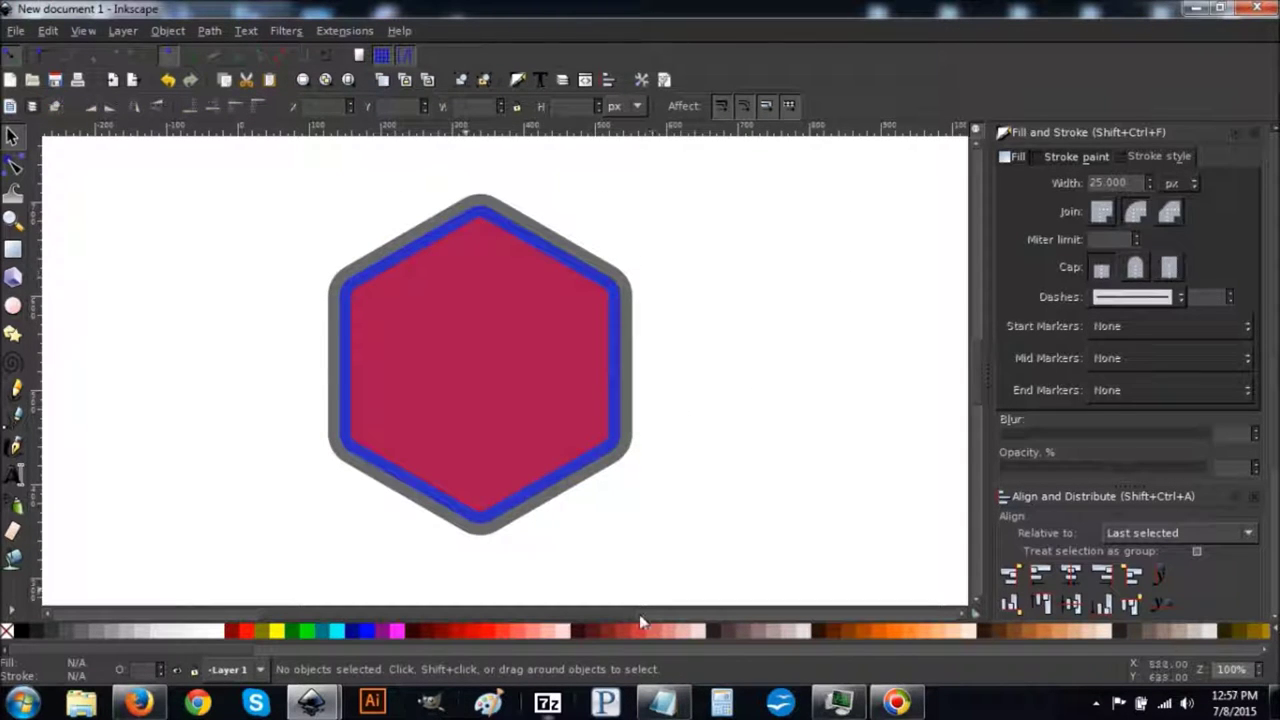
Draw a thin horizontal rectangle about 631 by 14 px across the hexagon and remove its stroke
left_click(12, 252)
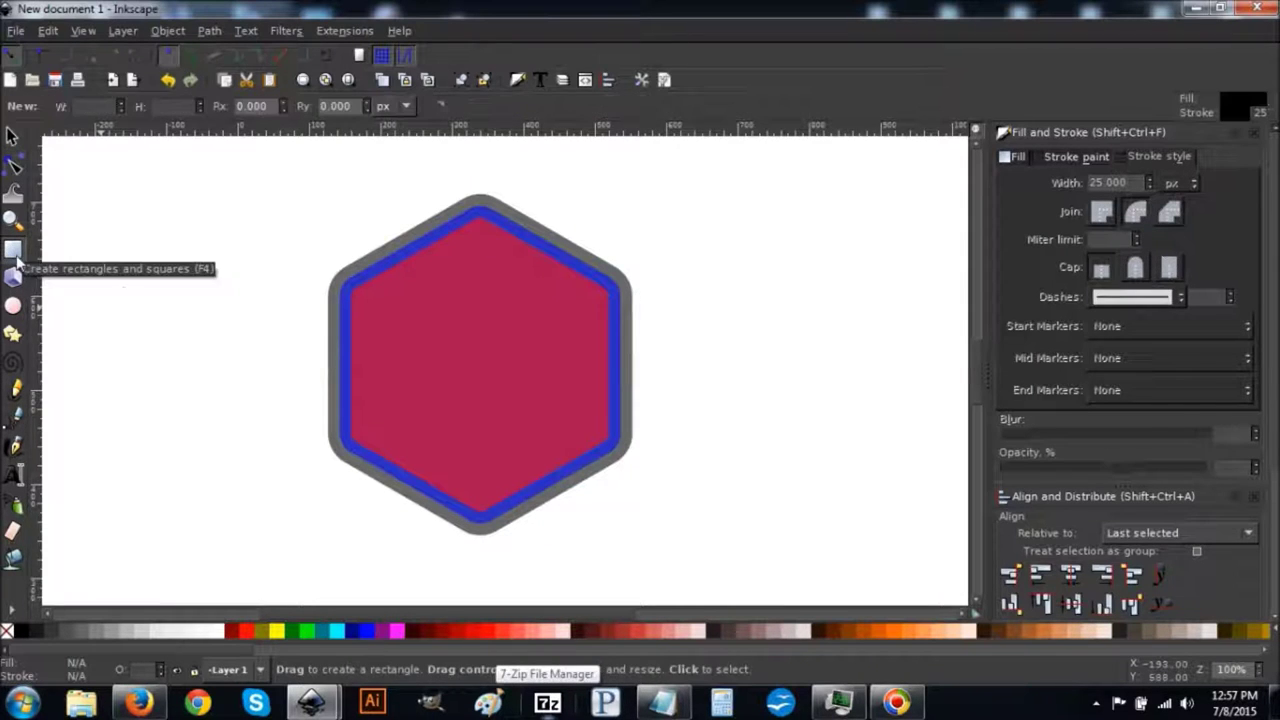
mouse_move(252, 328)
left_mouse_down()
mouse_move(437, 345)
mouse_move(844, 346)
left_mouse_up()
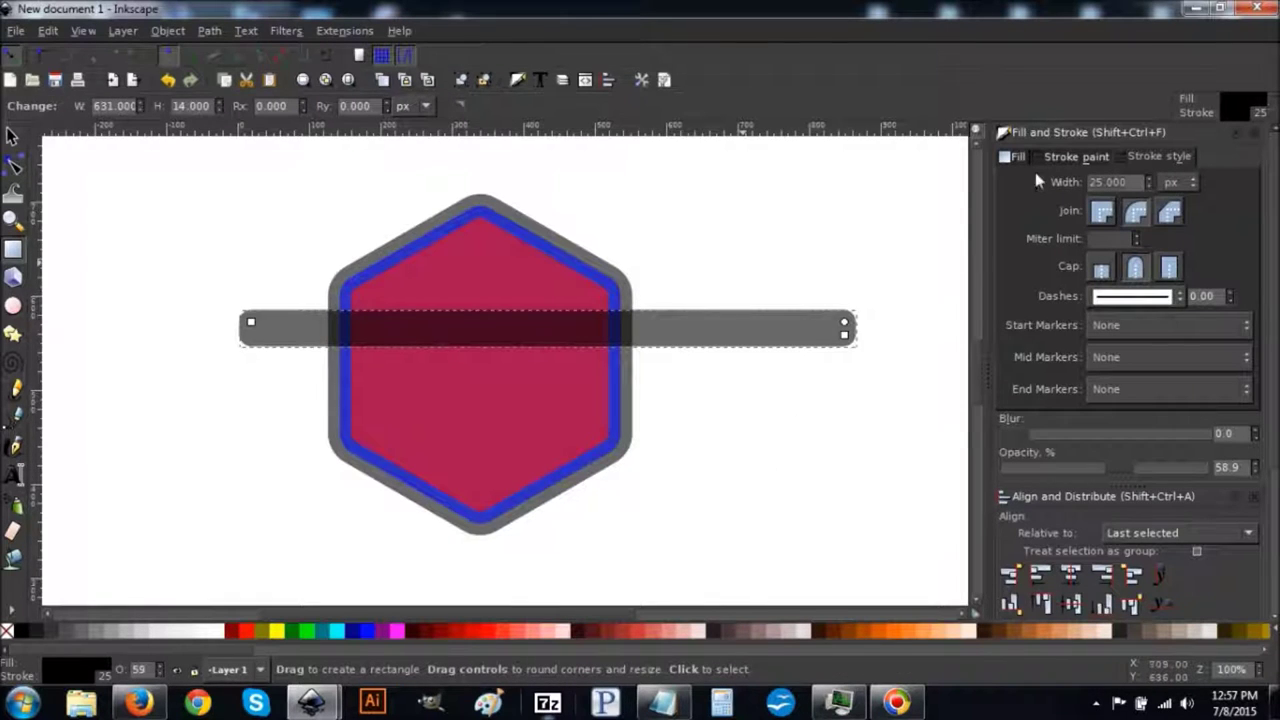
left_click(1077, 160)
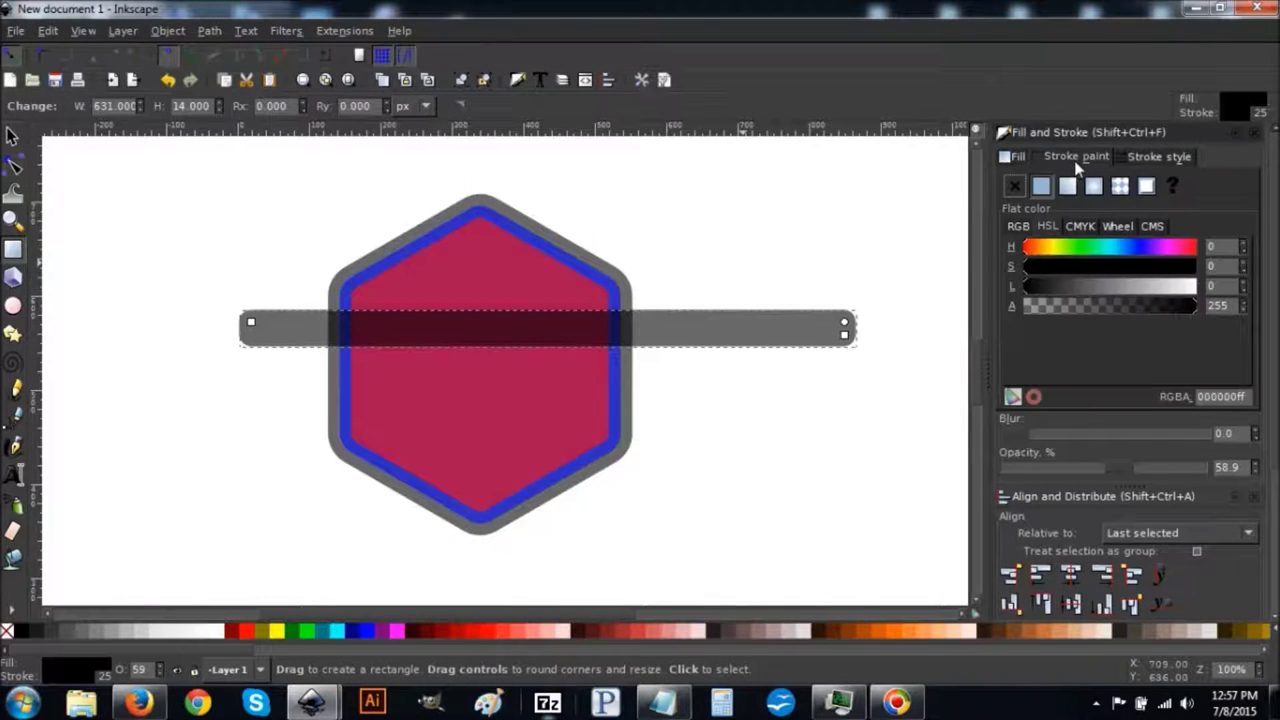
left_click(1017, 186)
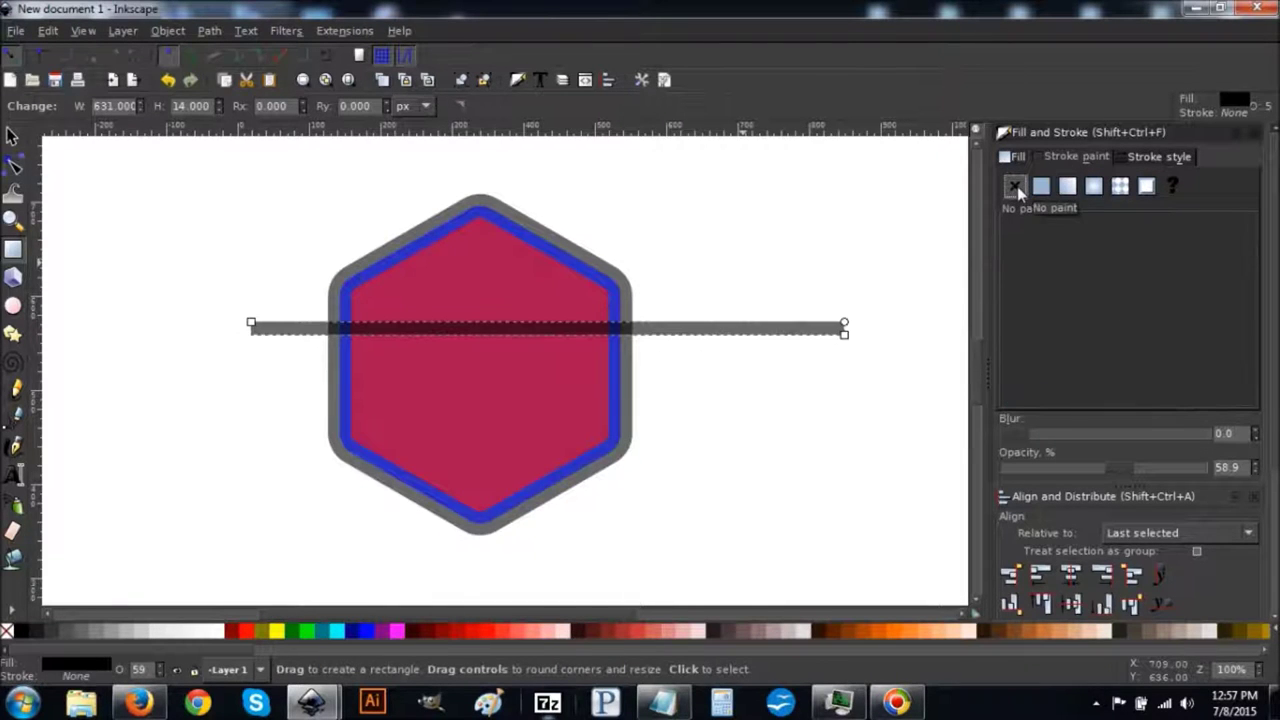
Centre the thin rectangle on the red hexagon both horizontally and vertically, relative to the last selected object, and clear the selection
left_click(13, 137)
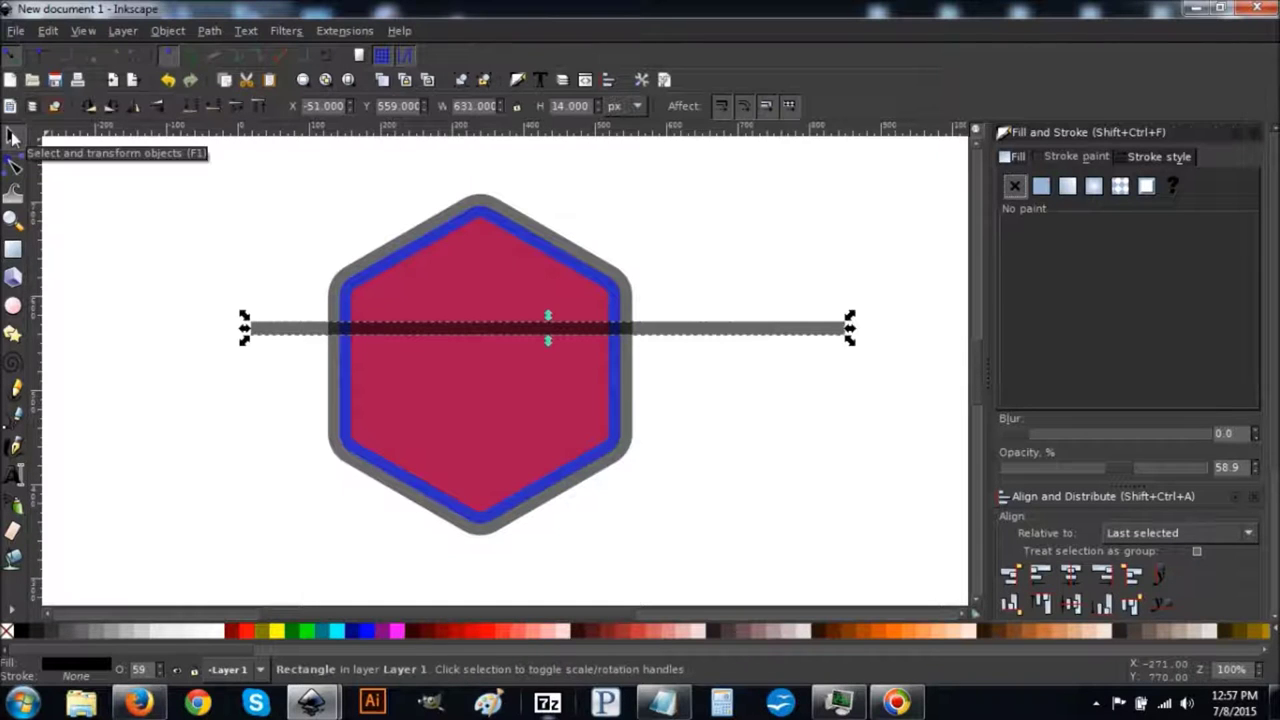
left_click(459, 268, "shift")
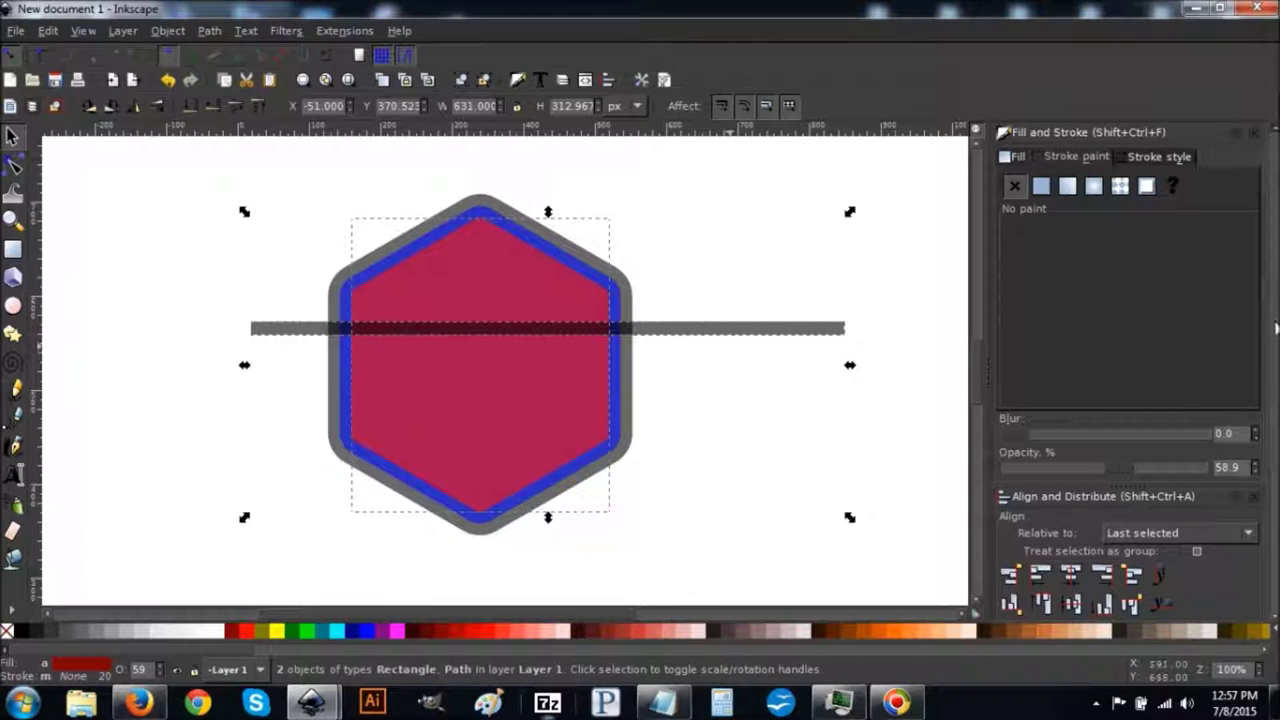
scroll(1275, 328, "down", 3)
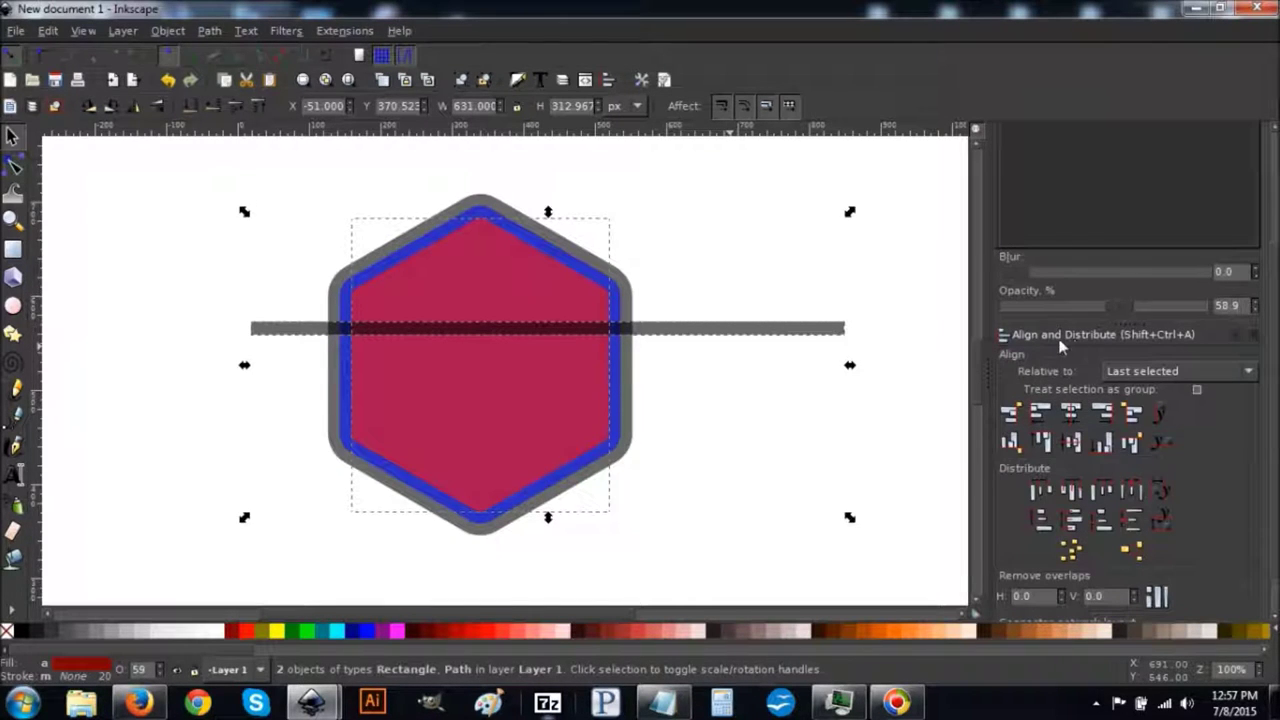
left_click(1073, 418)
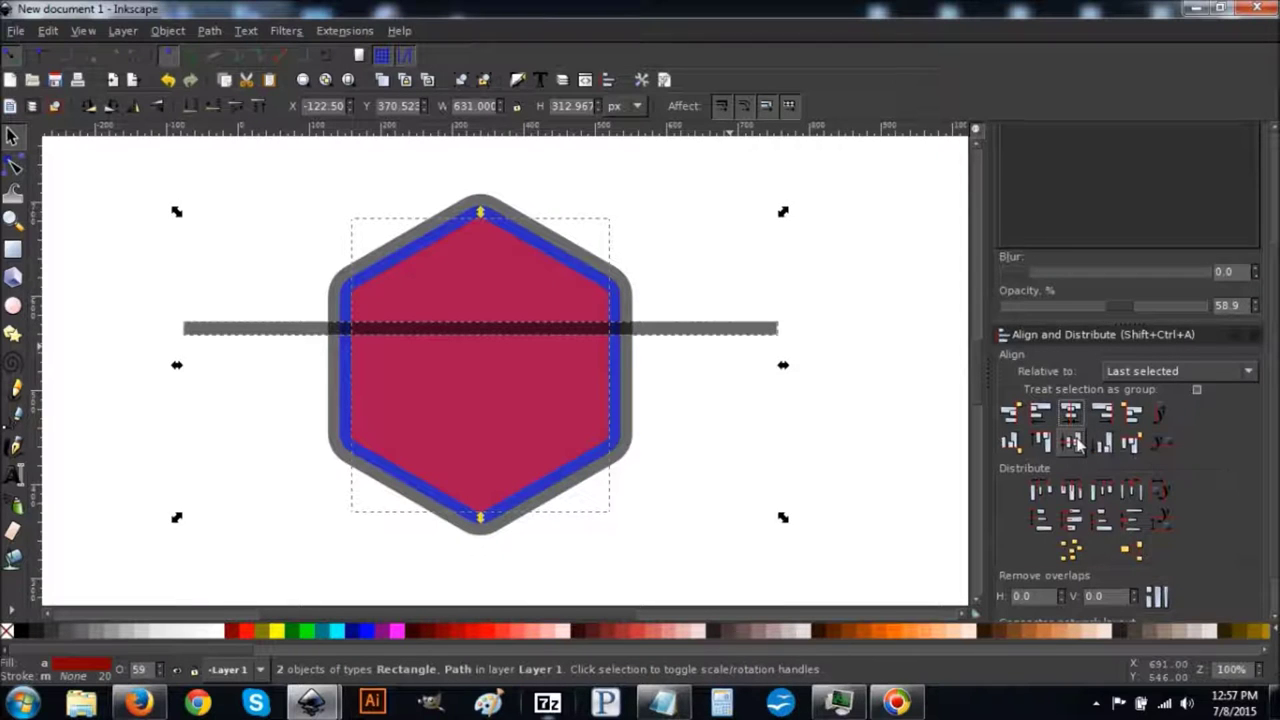
left_click(1073, 442)
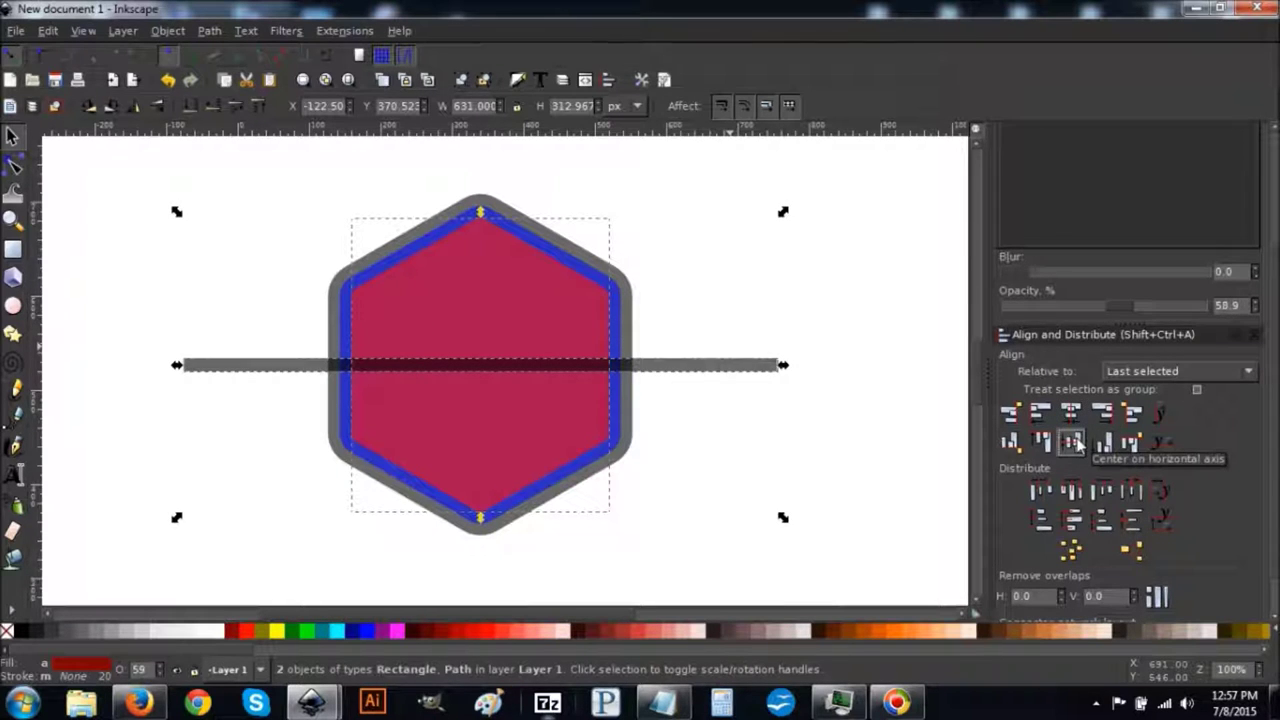
left_click(54, 107)
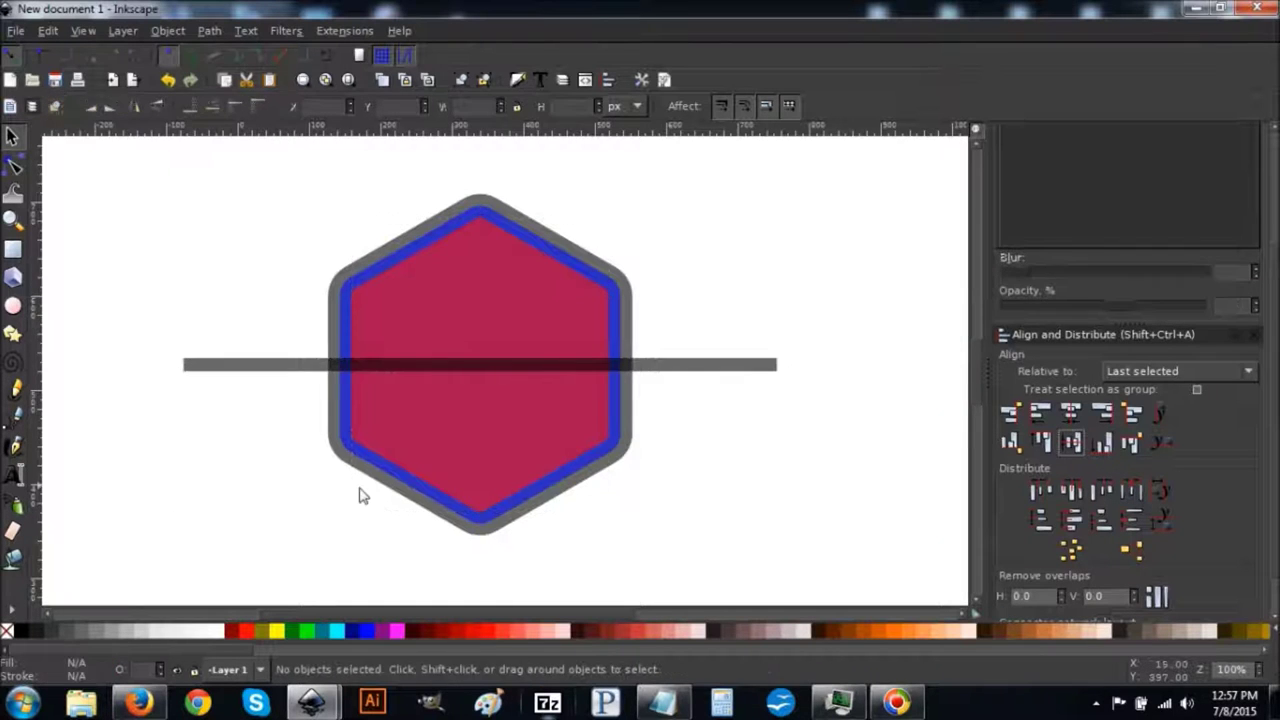
Duplicate the thin bar, place the copy just above the original and shorten it to about 548 px wide
left_click(705, 366)
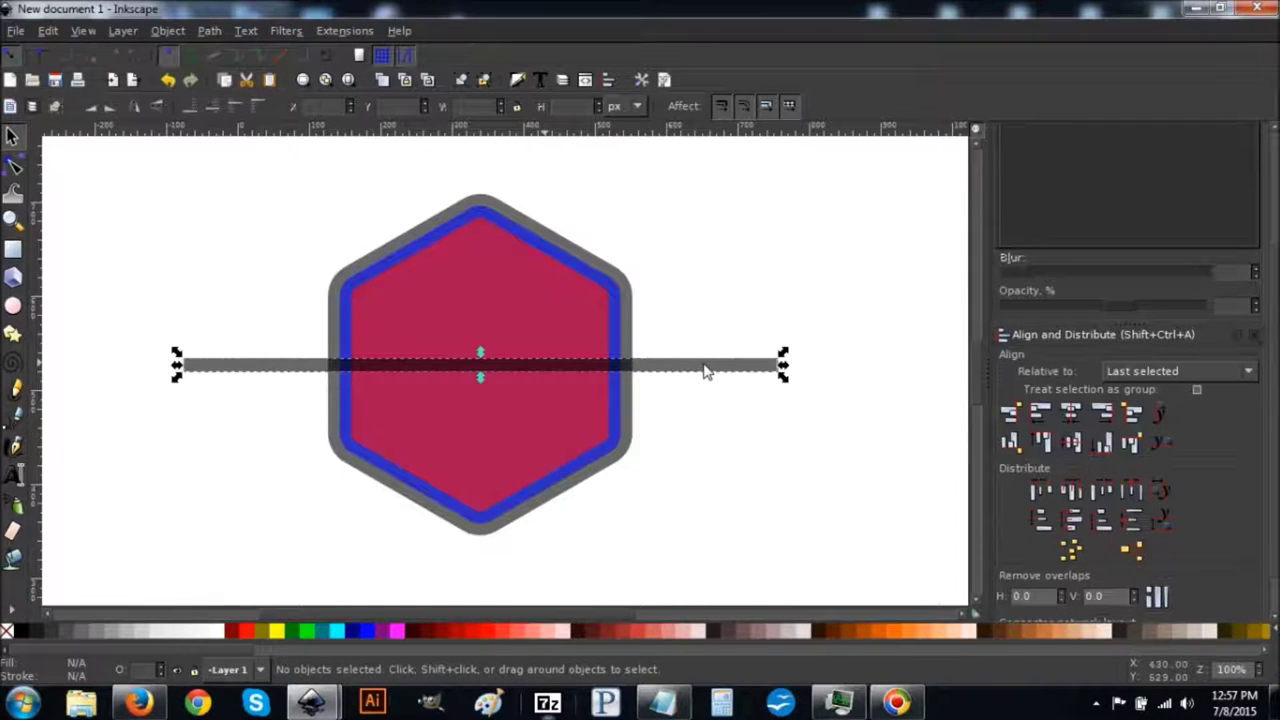
right_click(705, 366)
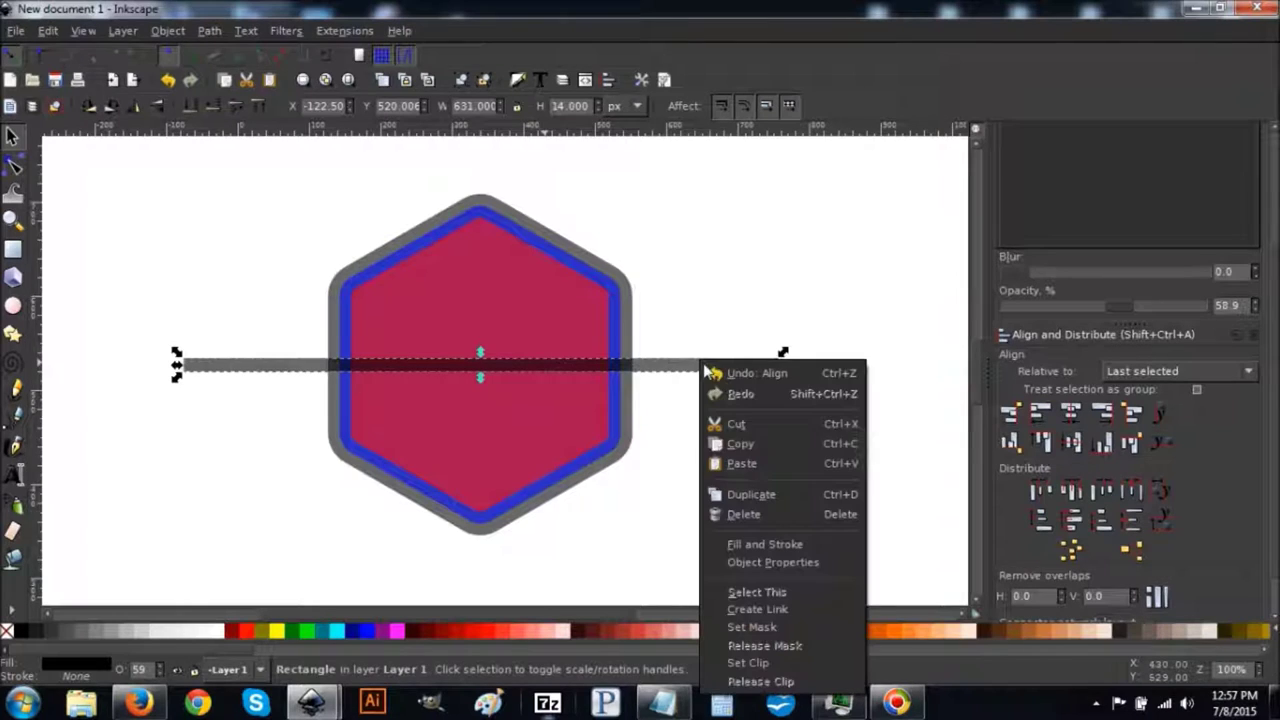
left_click(733, 494)
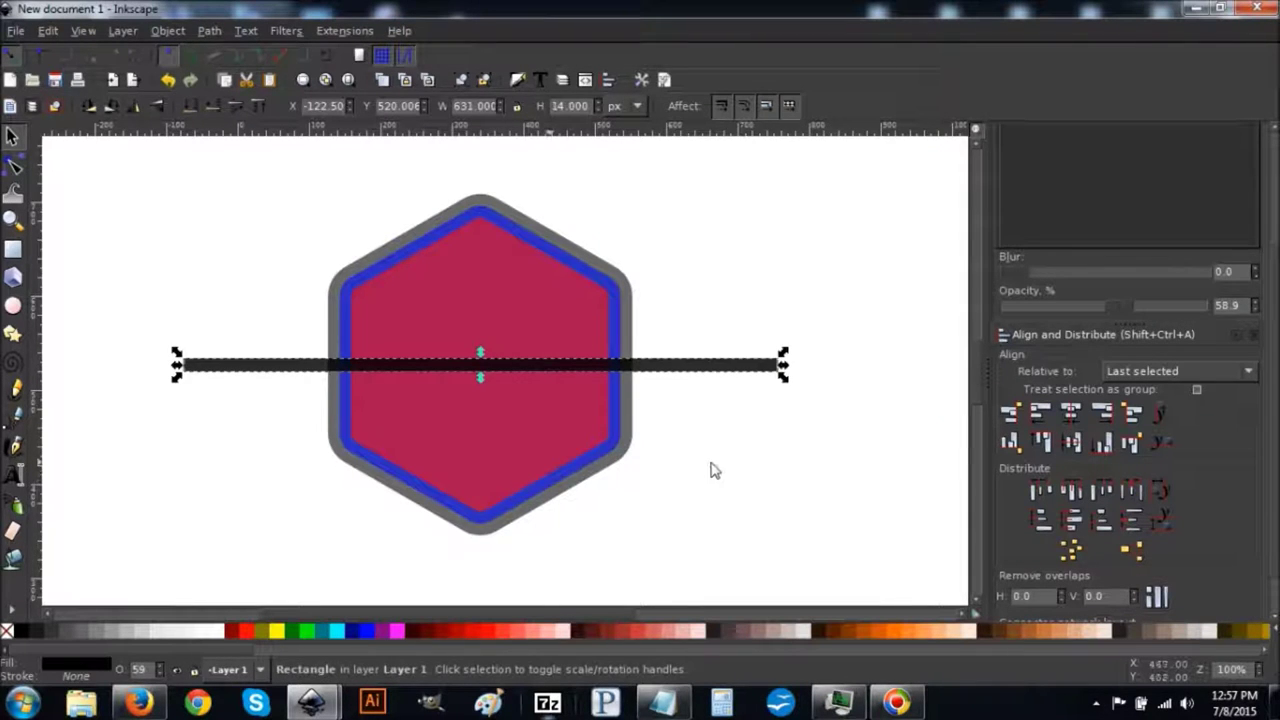
left_click_drag(710, 372, 706, 338)
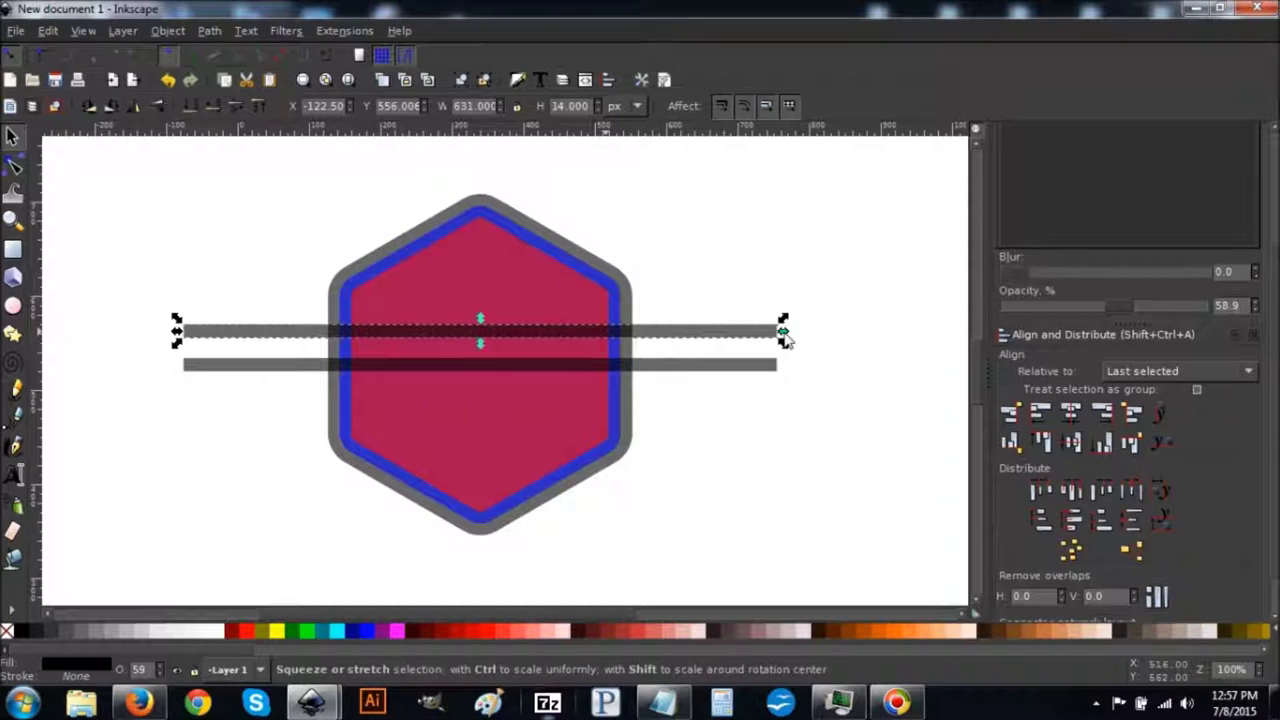
left_click_drag(785, 340, 703, 345)
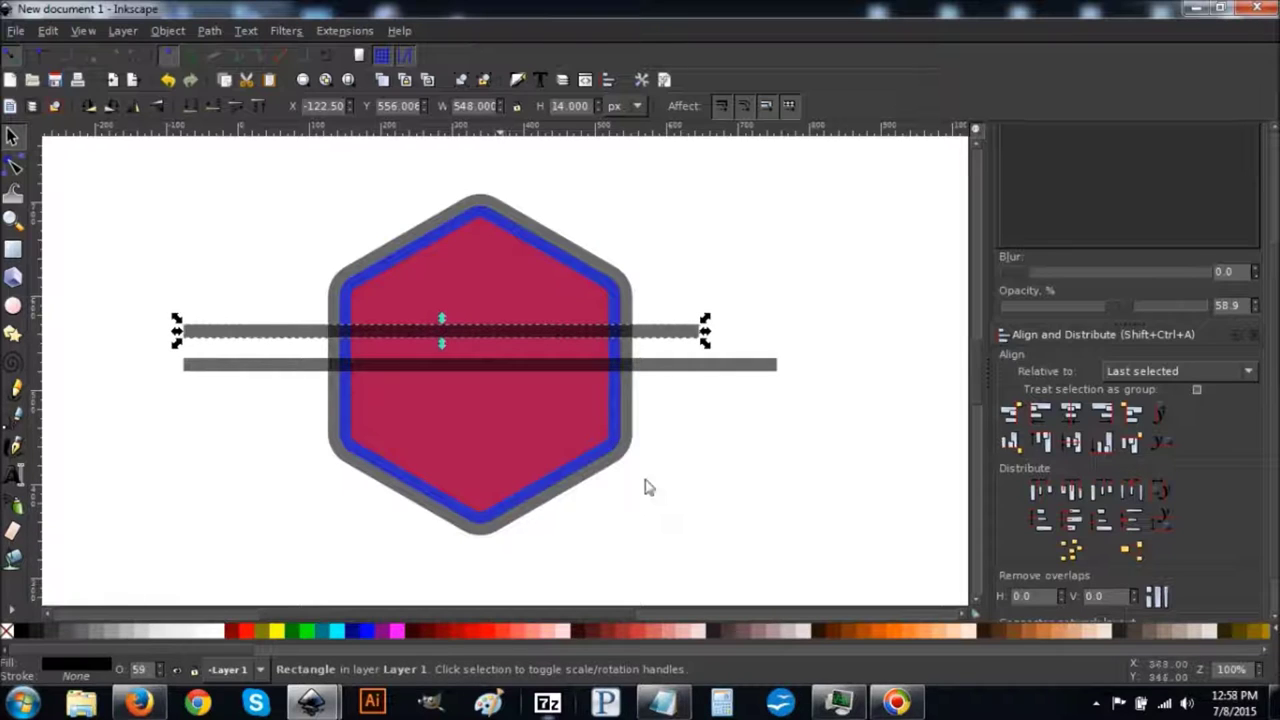
Duplicate the shortened bar and place the copy just below the long middle bar
right_click(662, 340)
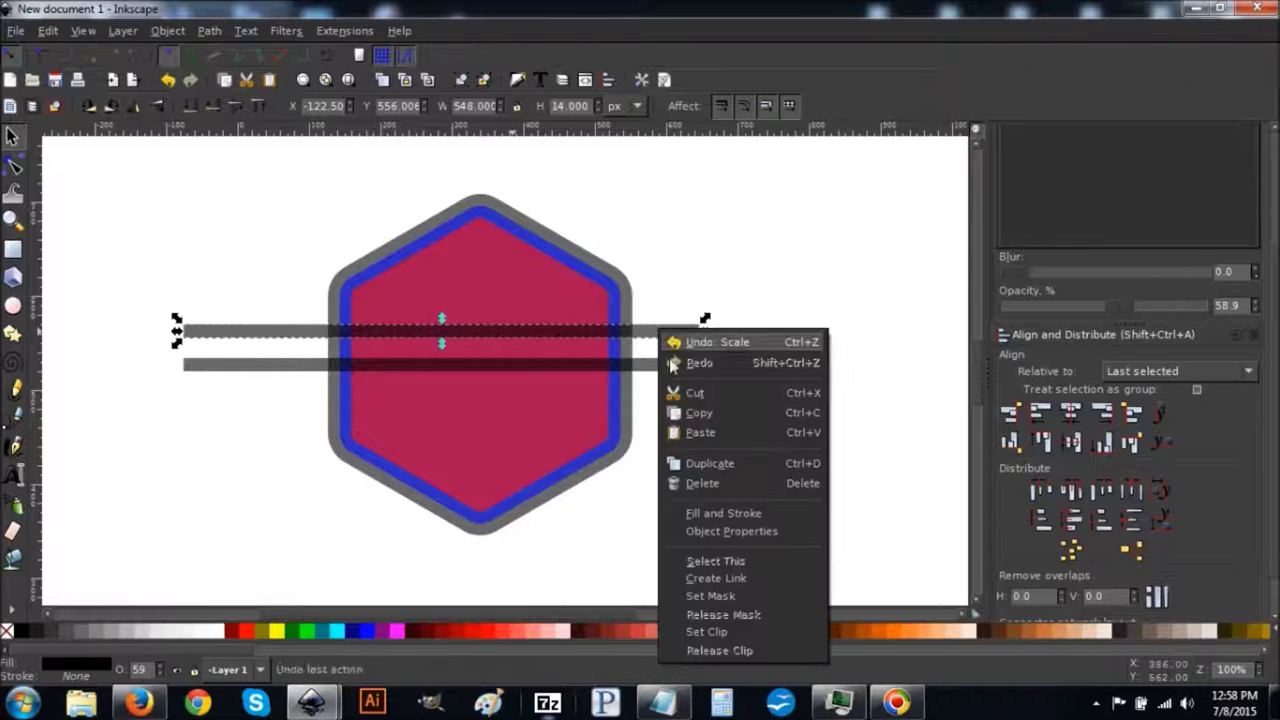
left_click(697, 461)
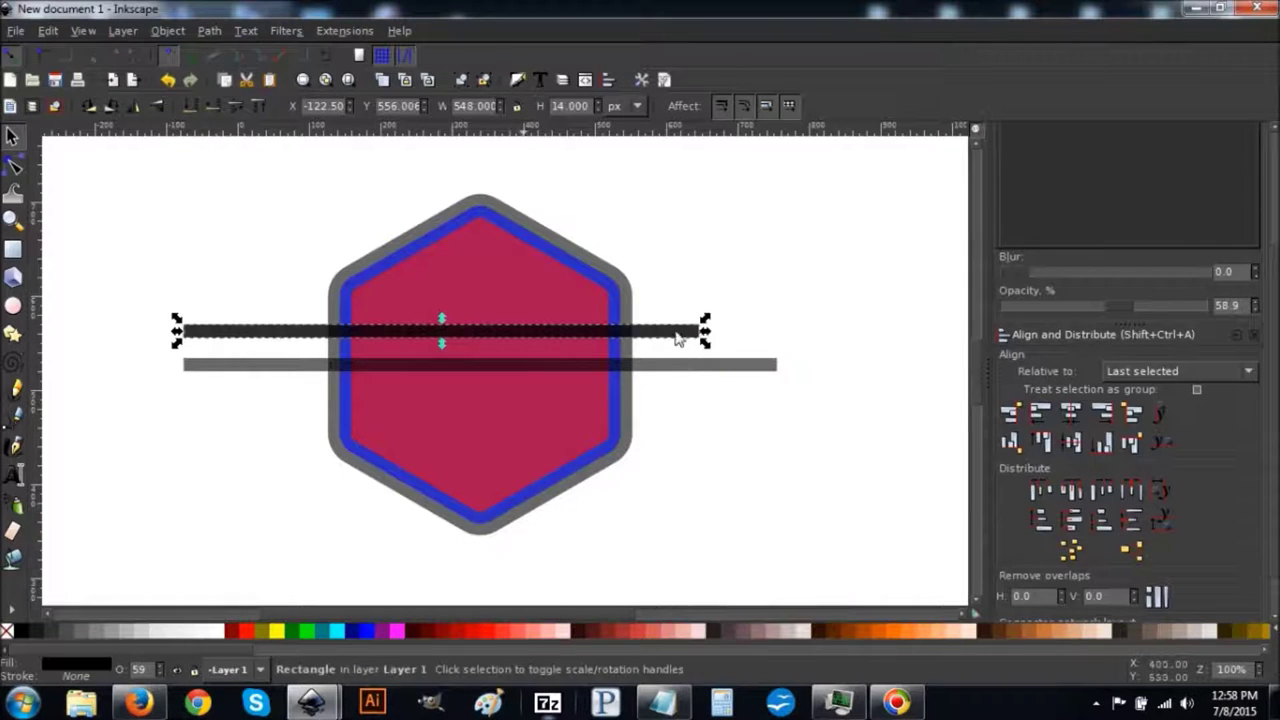
left_click_drag(674, 351, 669, 410)
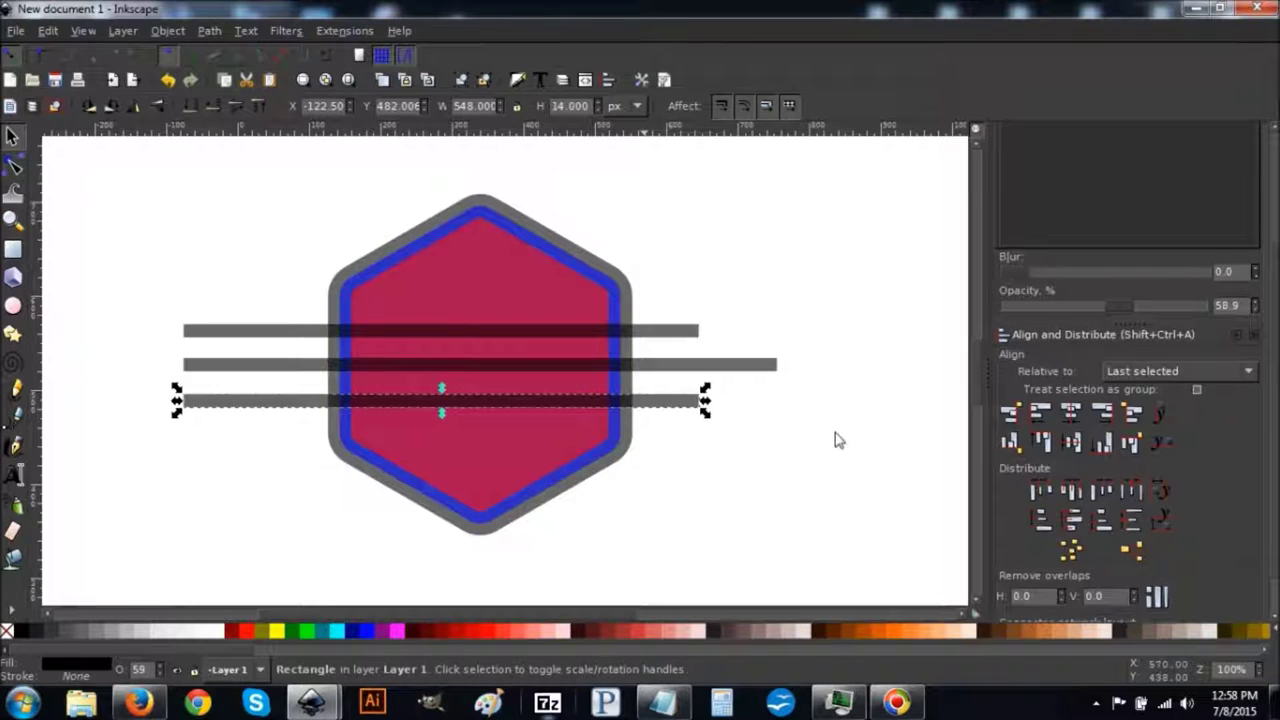
Centre the three bars on a common vertical axis and make the vertical gaps between them equal
left_click_drag(873, 434, 151, 306)
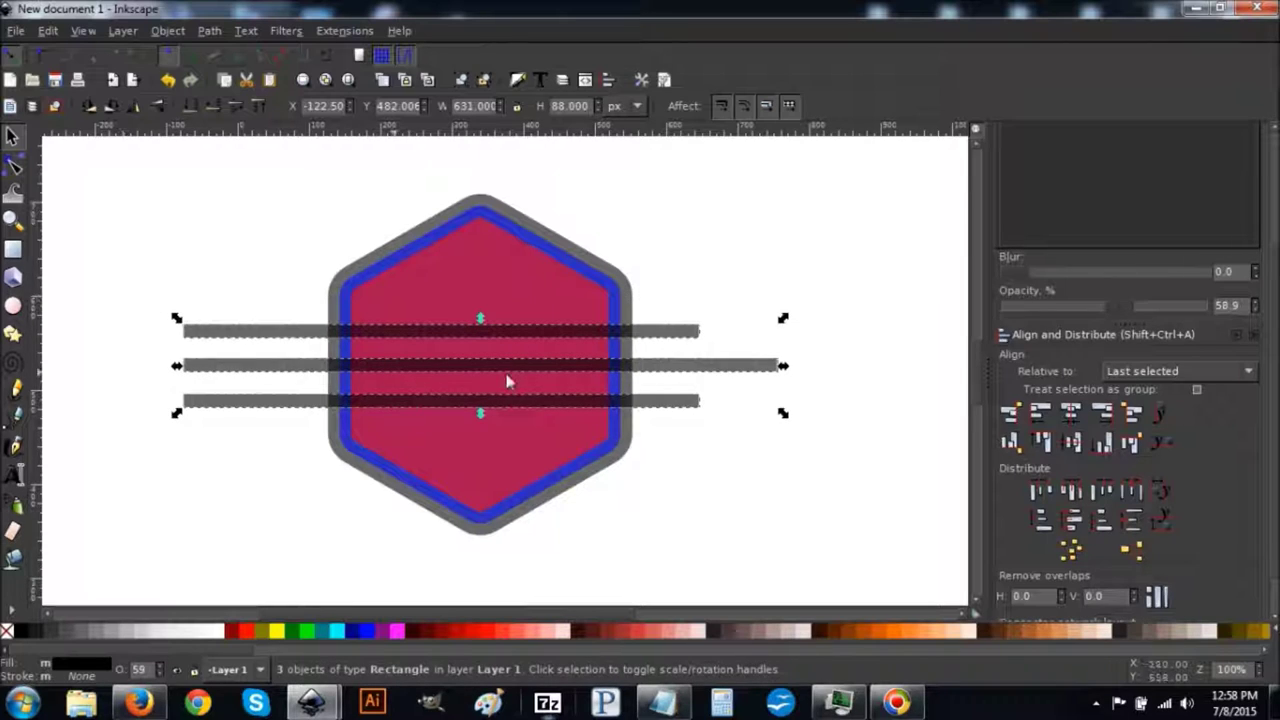
left_click(1072, 414)
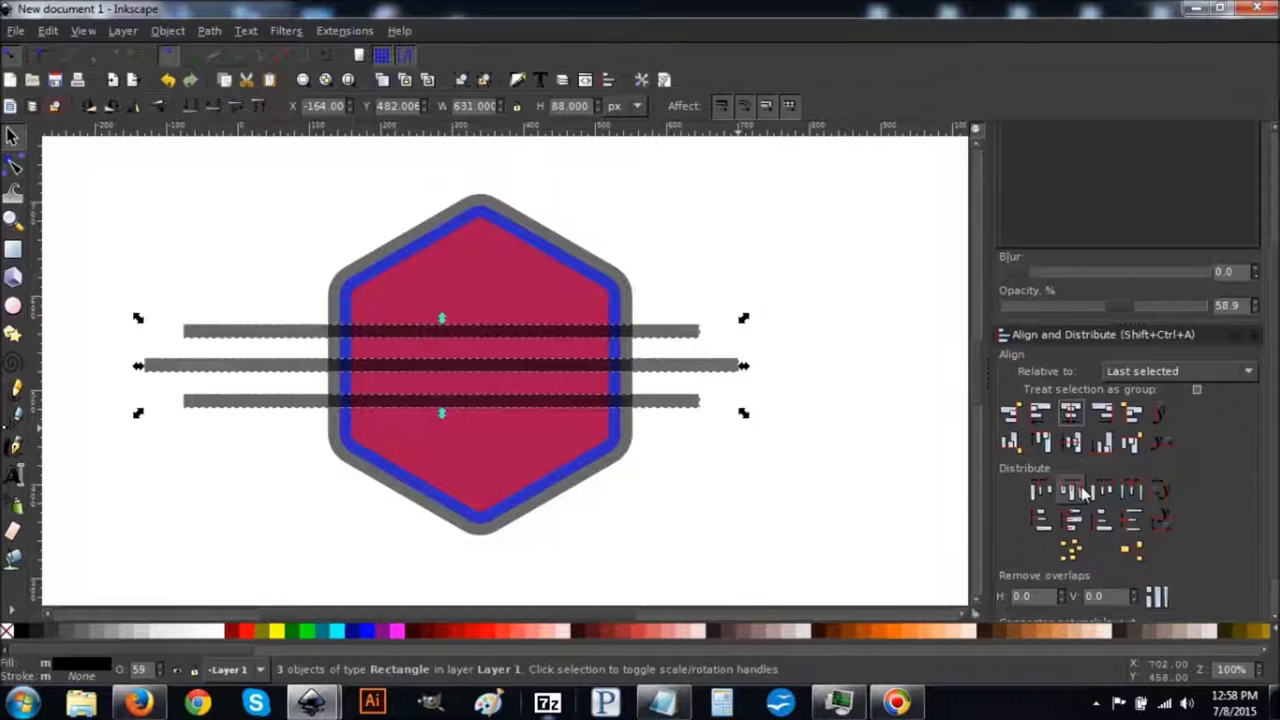
left_click(1133, 520)
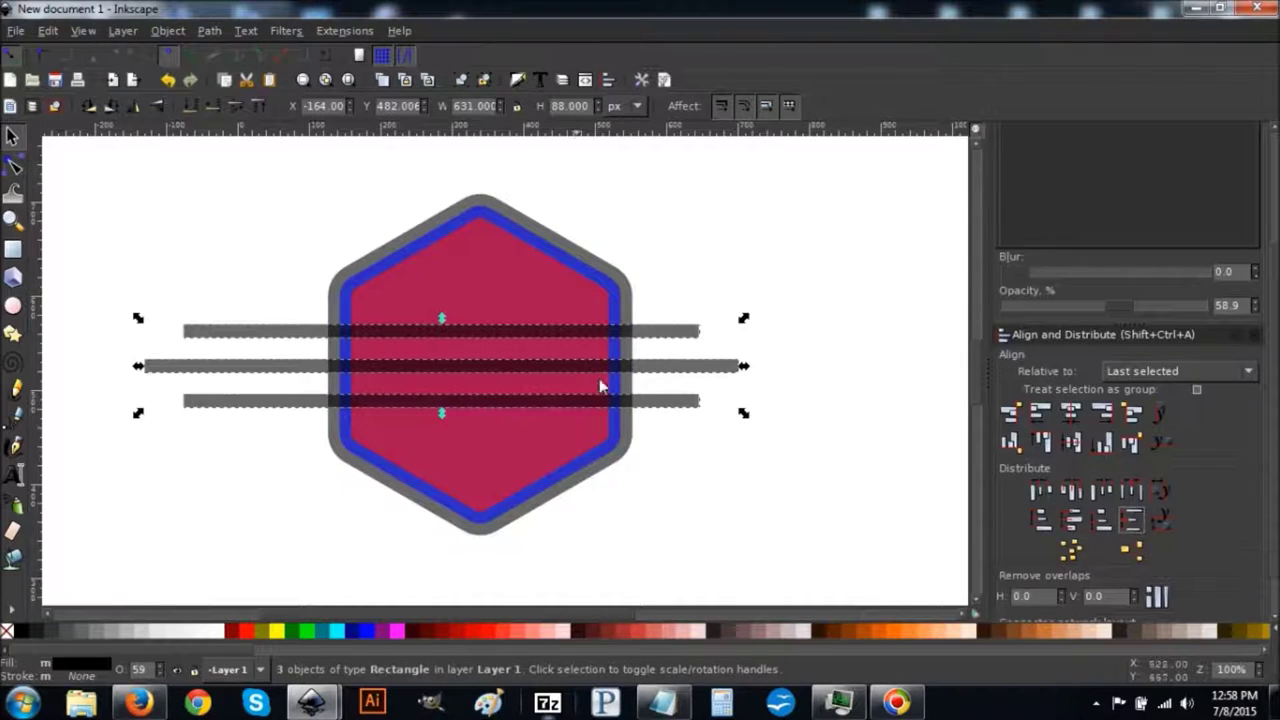
Union the three bars into one path and centre it on the red hexagon both horizontally and vertically
left_click(203, 32)
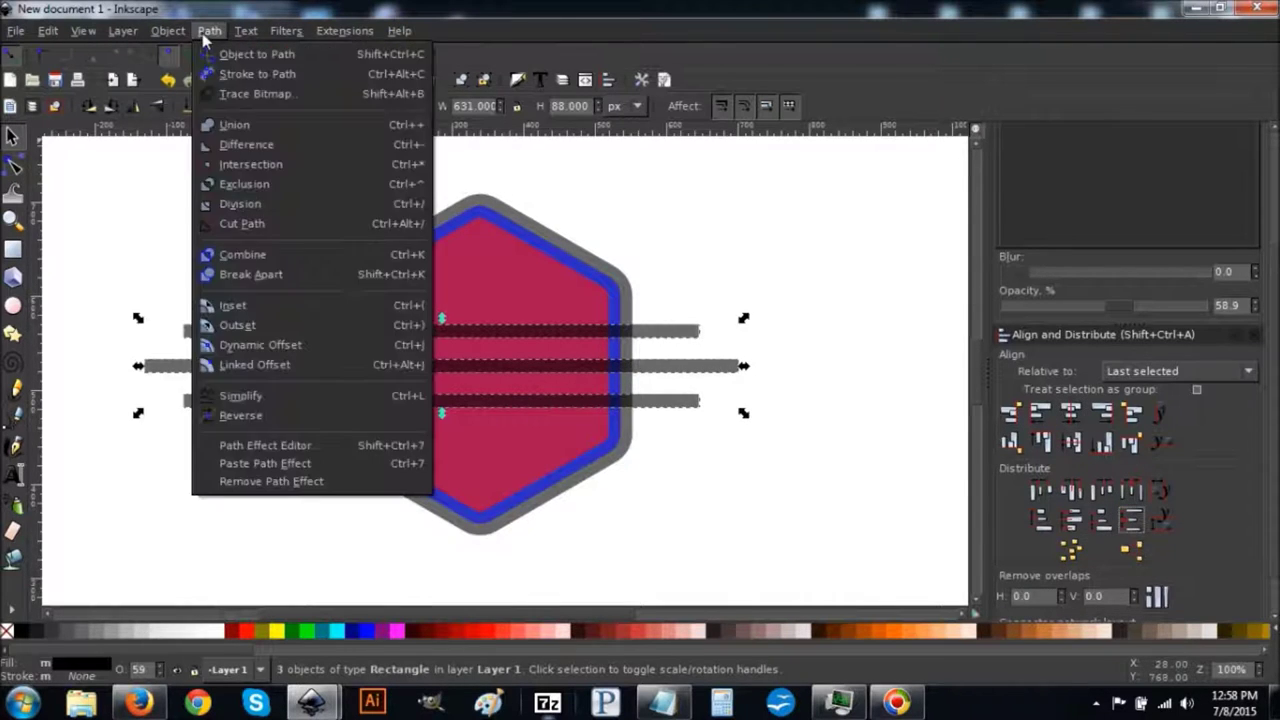
left_click(238, 125)
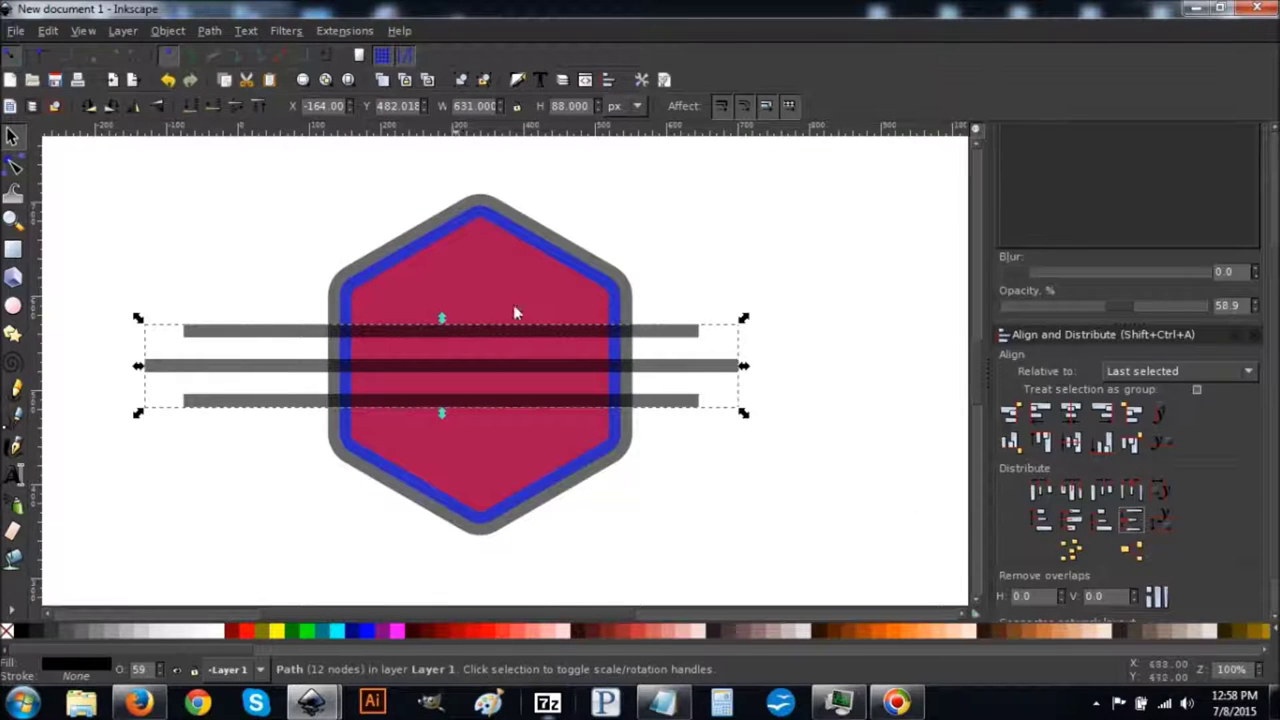
left_click(455, 256, "shift")
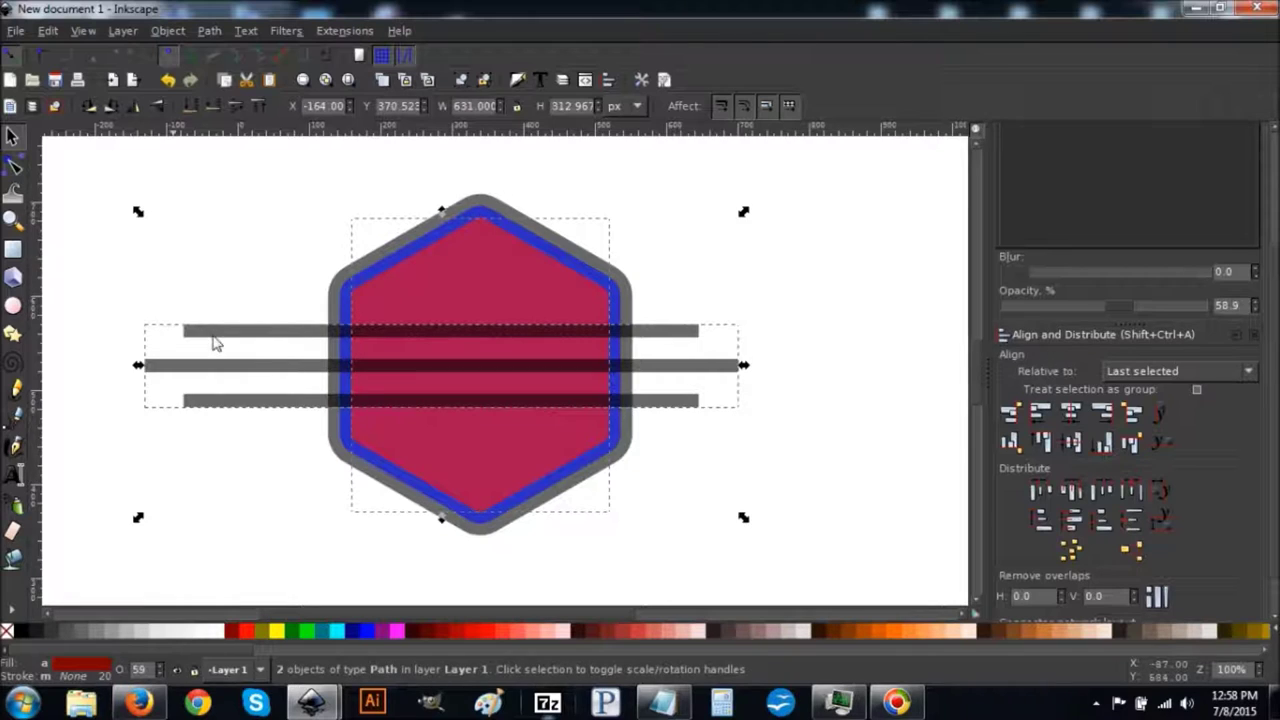
left_click(1071, 412)
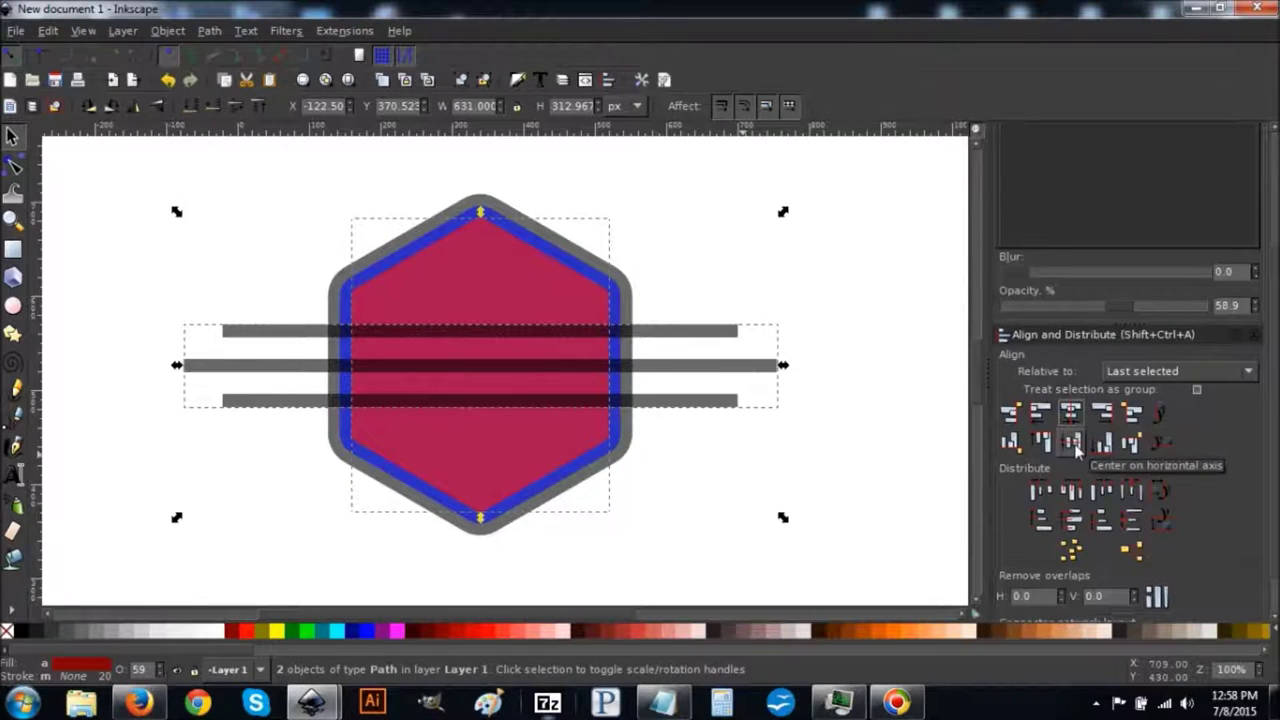
left_click(1071, 442)
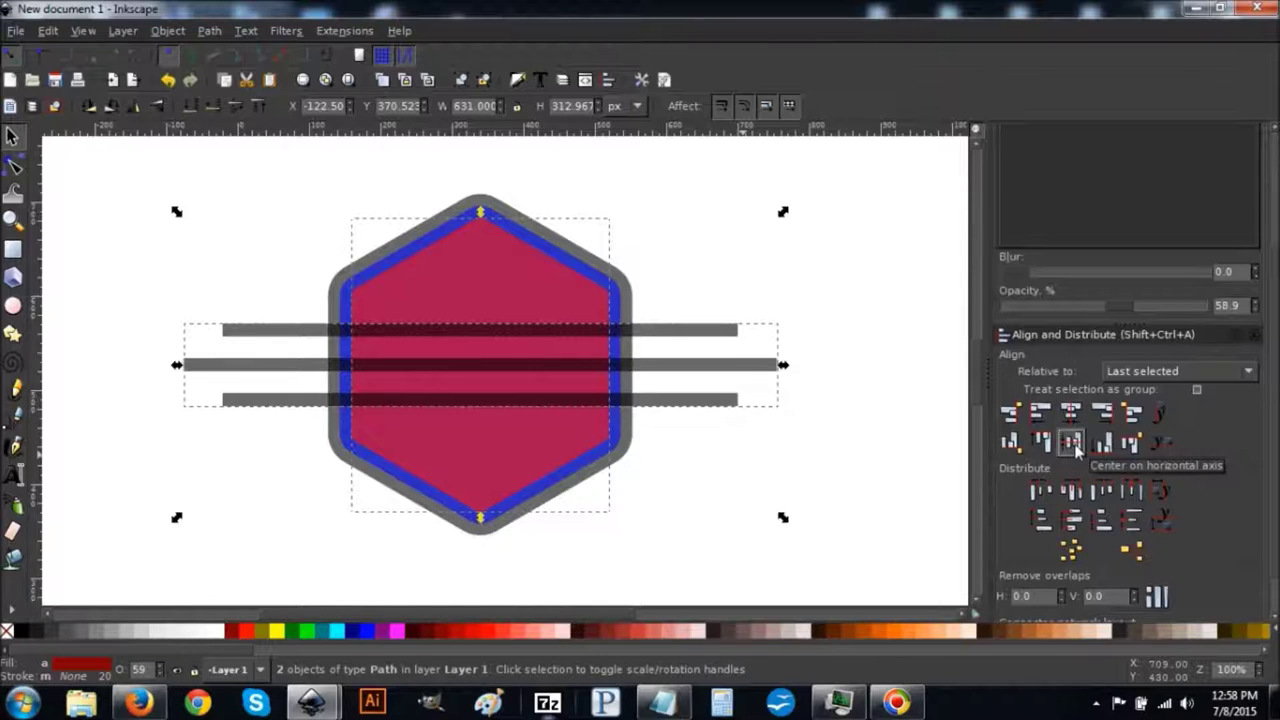
left_click(54, 105)
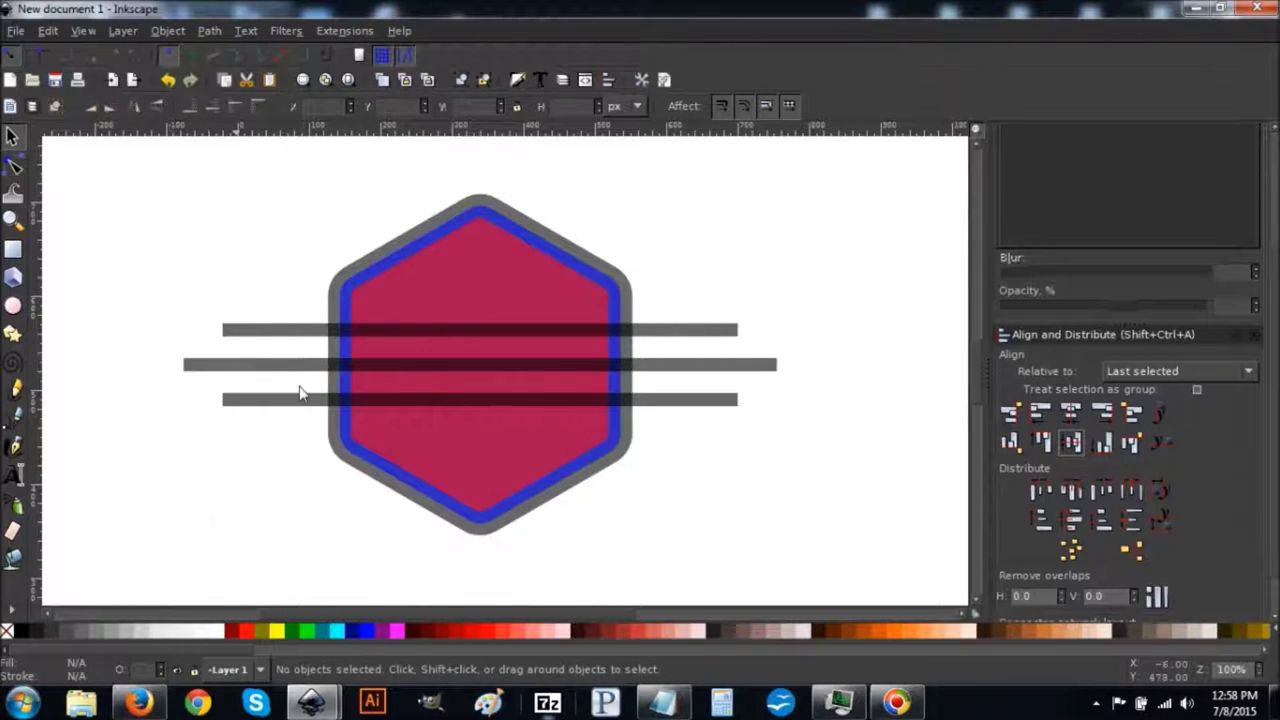
left_click(484, 199)
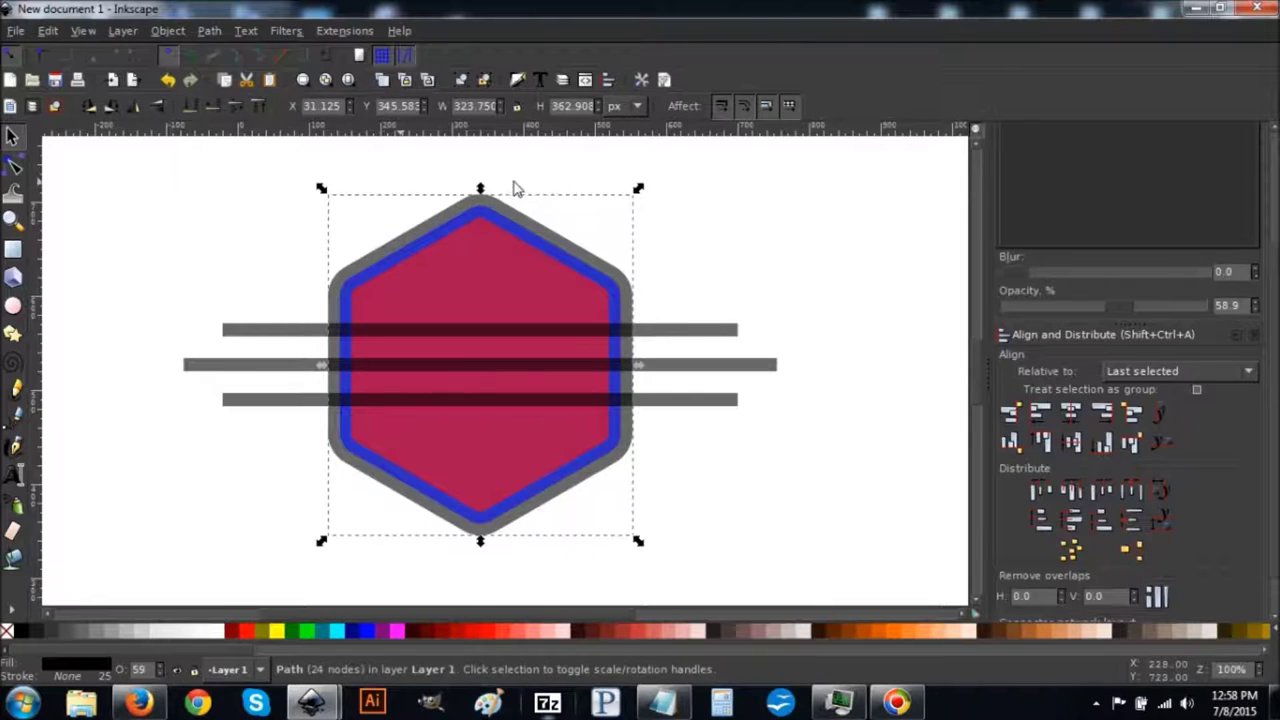
left_click(515, 190)
left_click(498, 209)
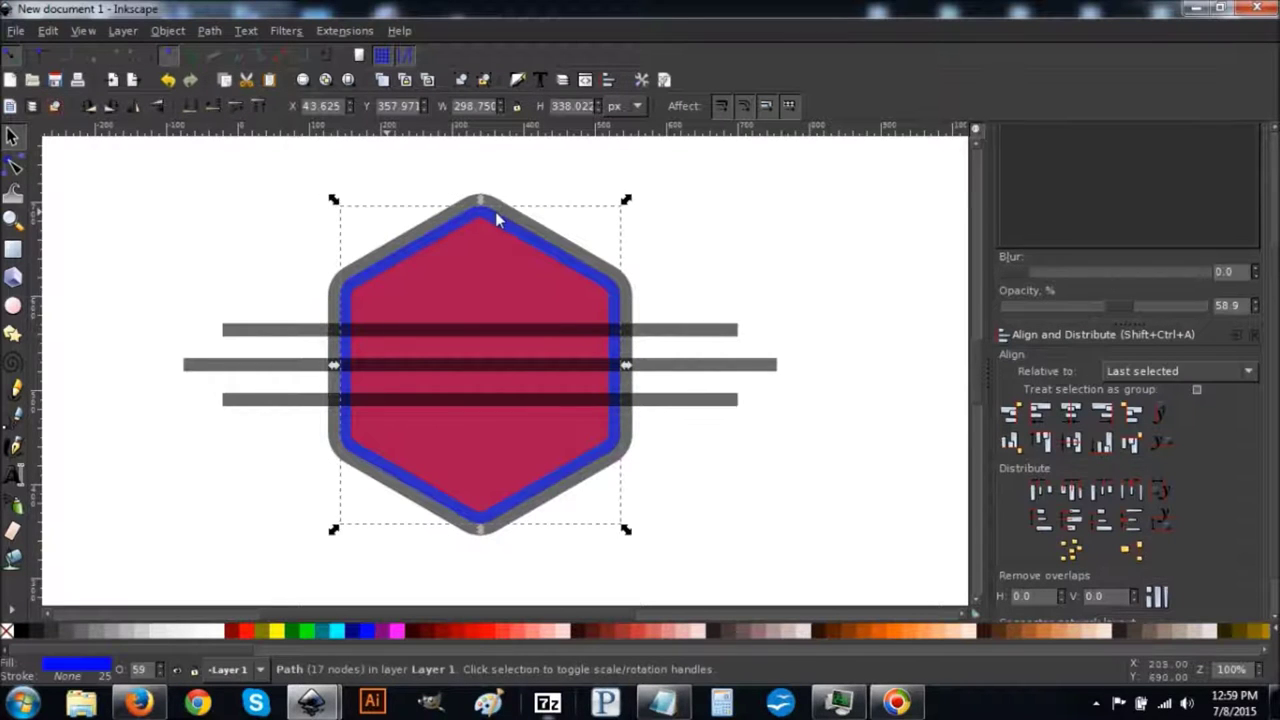
left_click(490, 254)
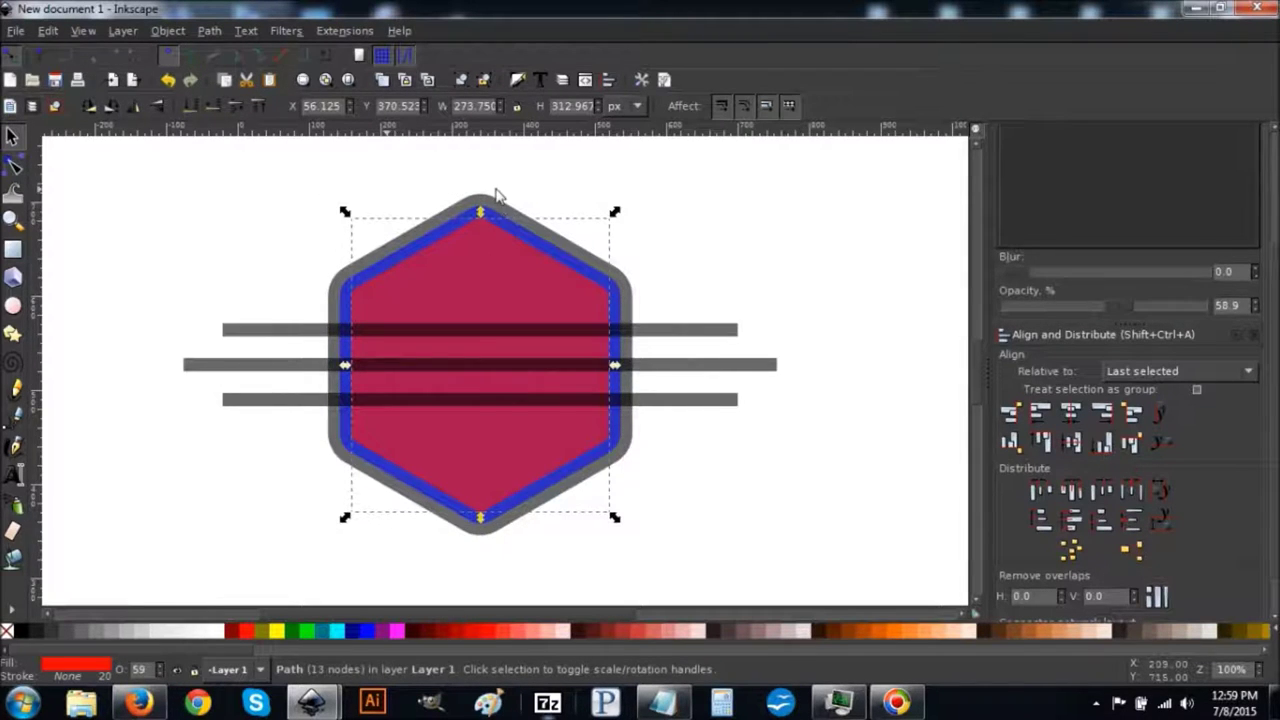
left_click(493, 198)
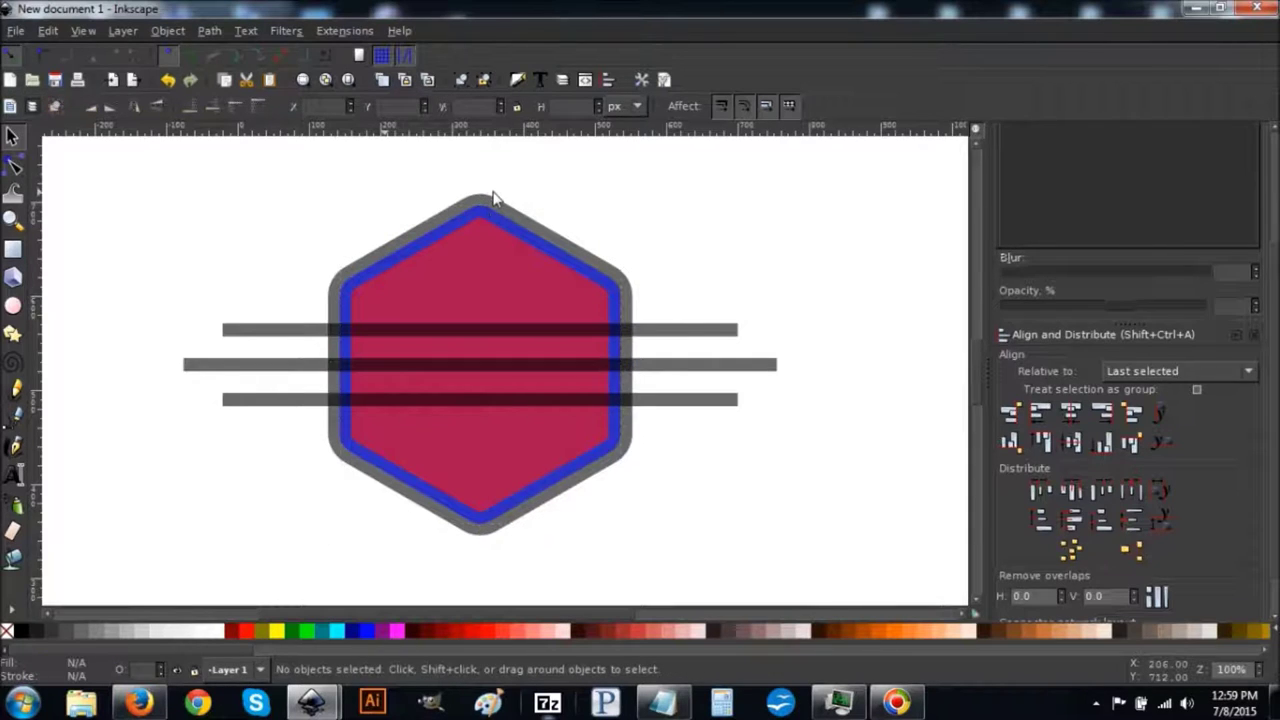
left_click(489, 211)
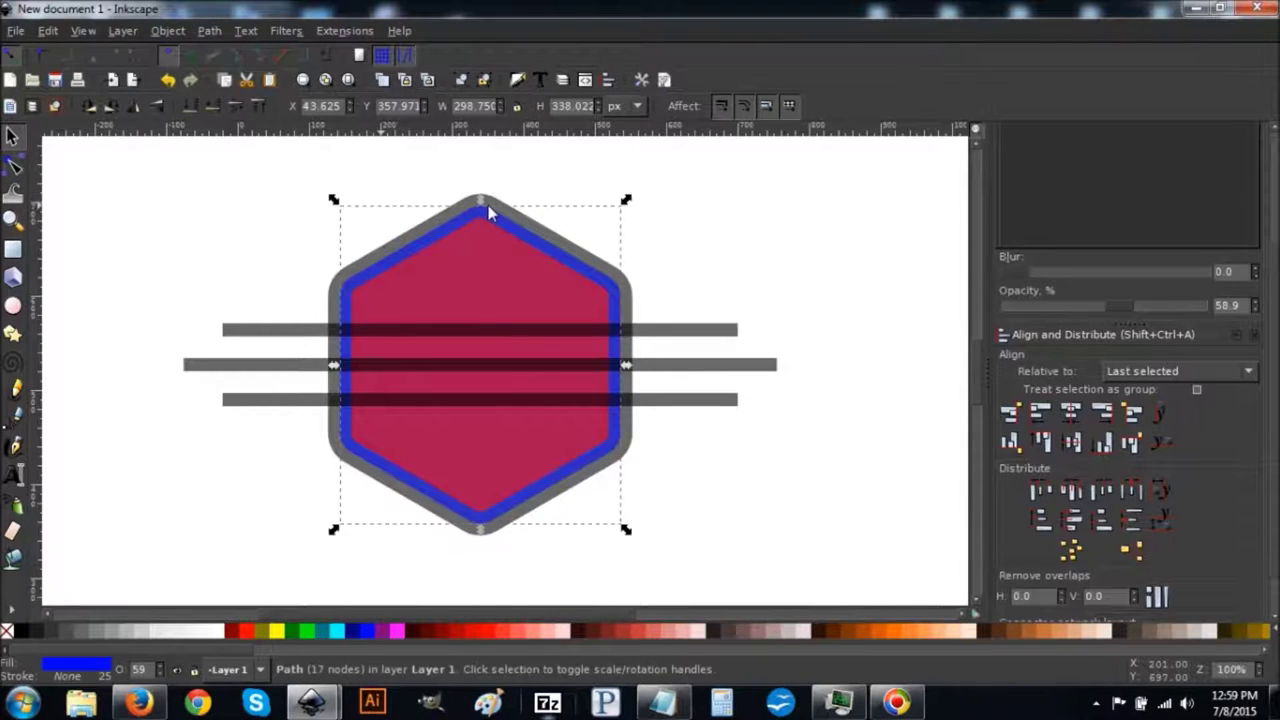
left_click(488, 198)
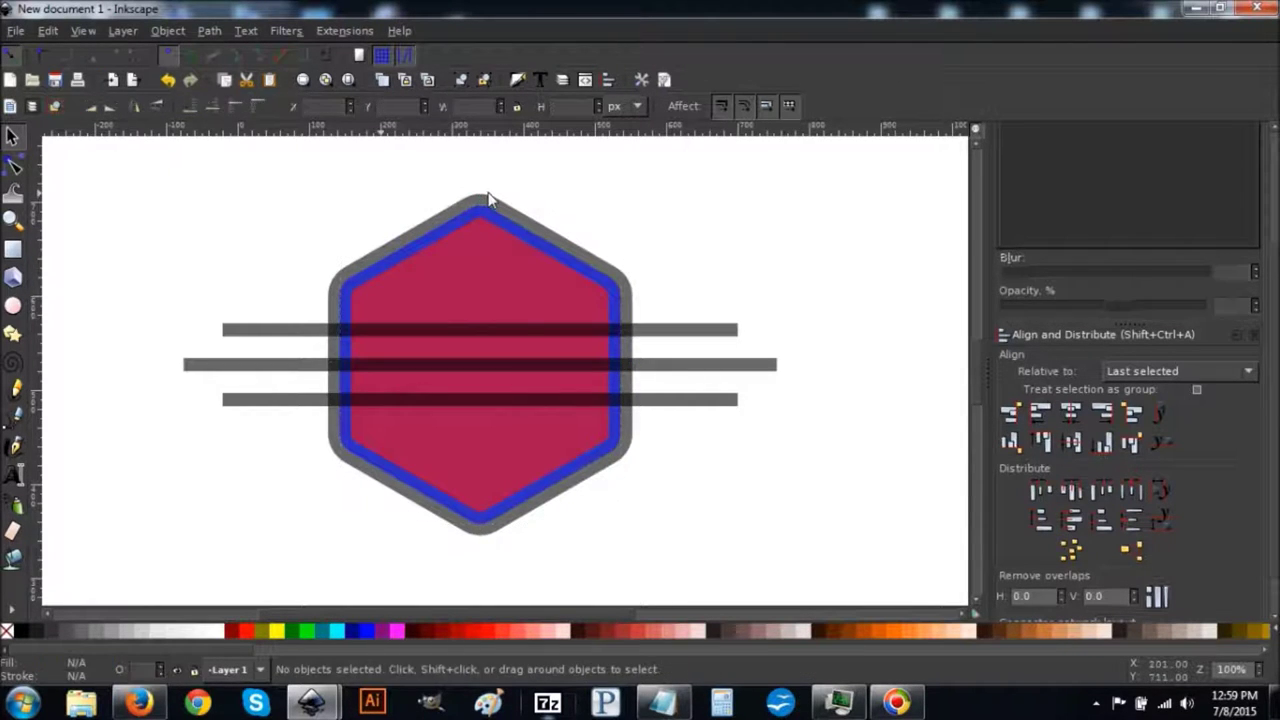
Duplicate the outermost black hexagon and give the copy a flat-colour black stroke
left_click(505, 208)
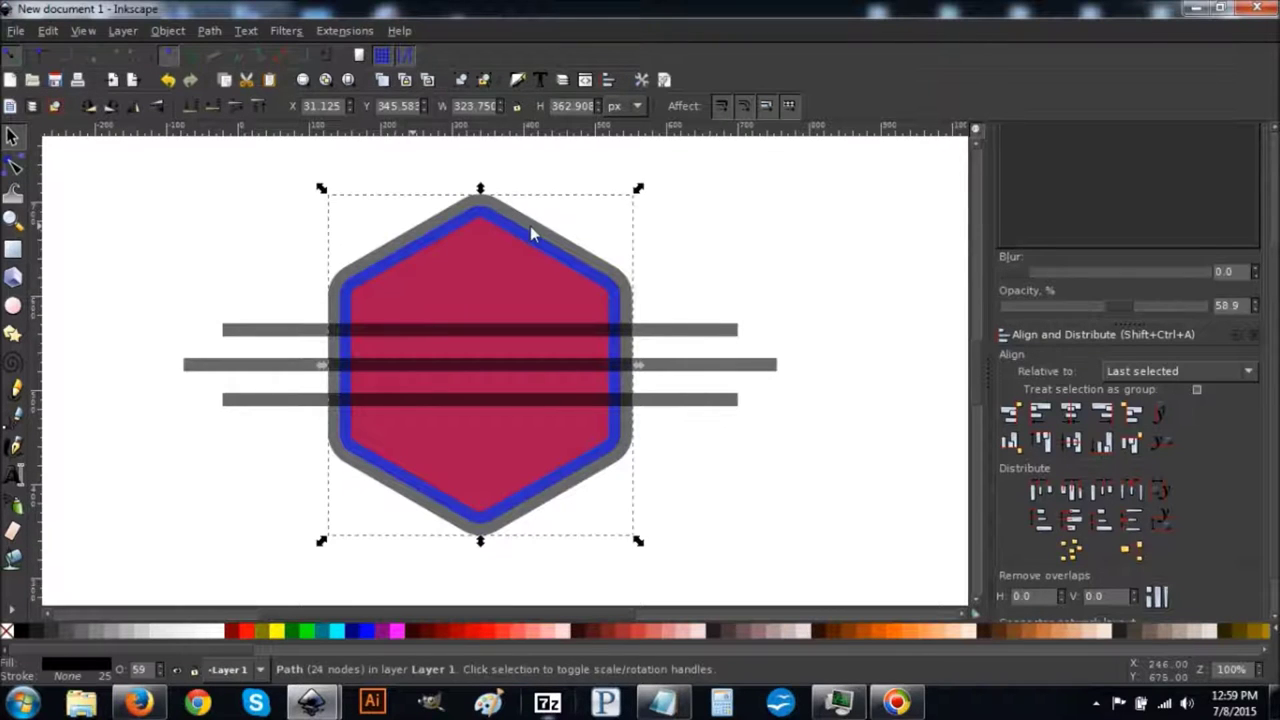
left_click(48, 31)
left_click(103, 285)
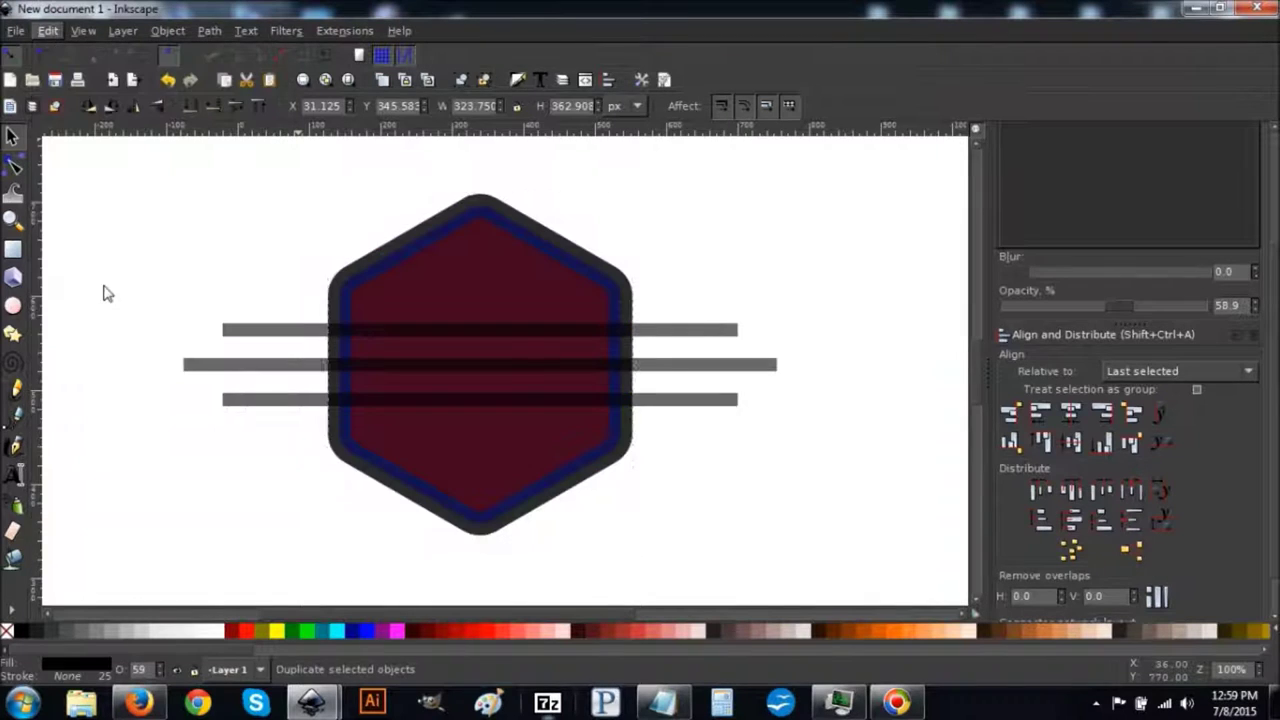
key("shift+ctrl+f")
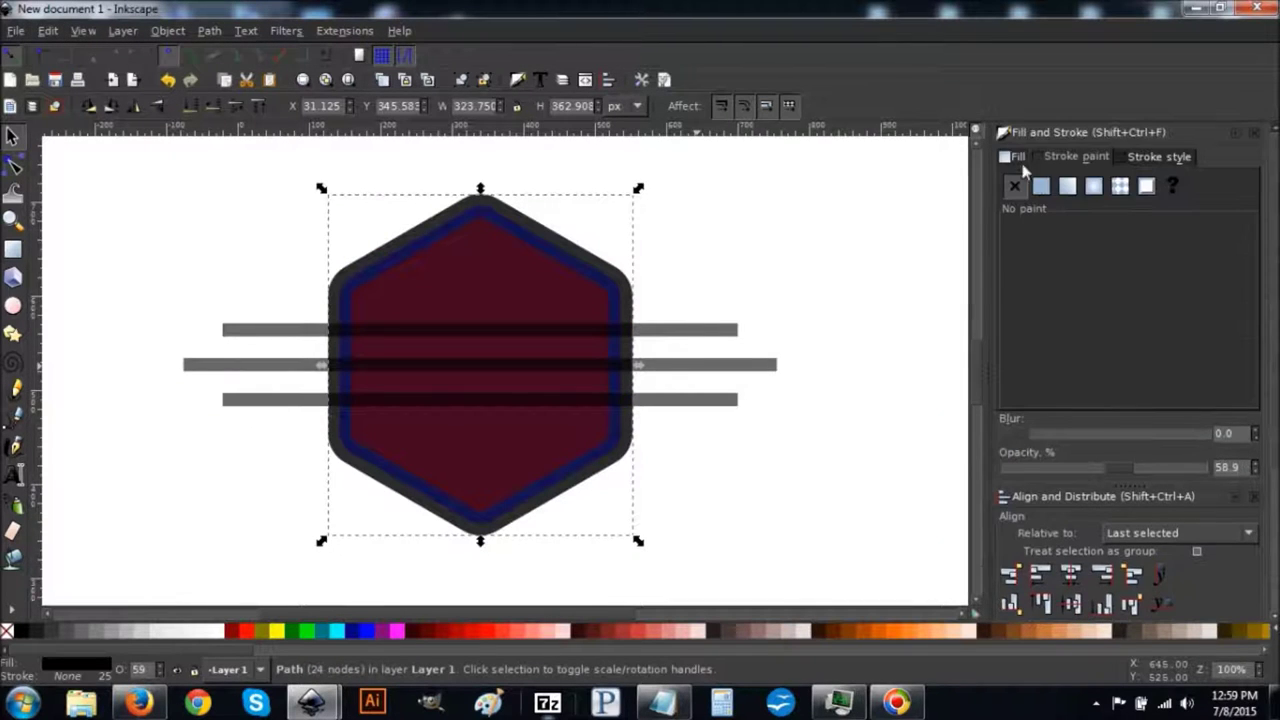
left_click(1043, 187)
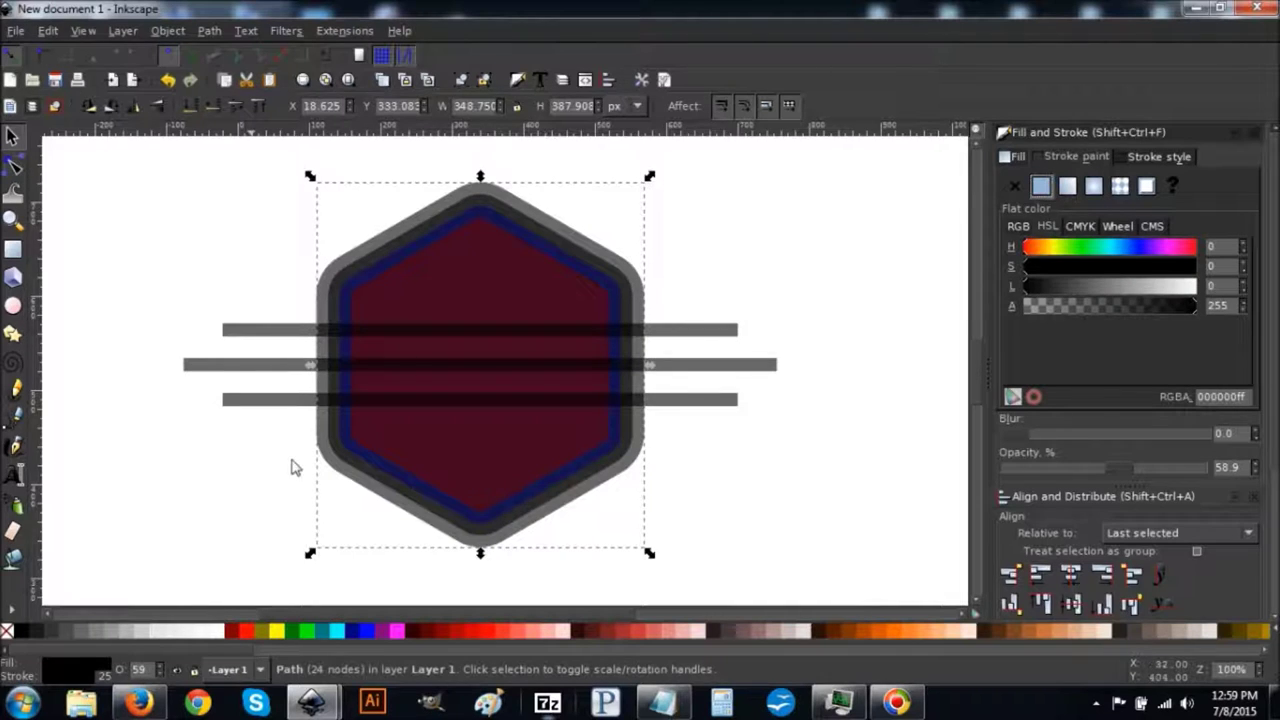
Widen the duplicate hexagon's stroke, trying 35 px first and settling on 40 px
left_click(1158, 157)
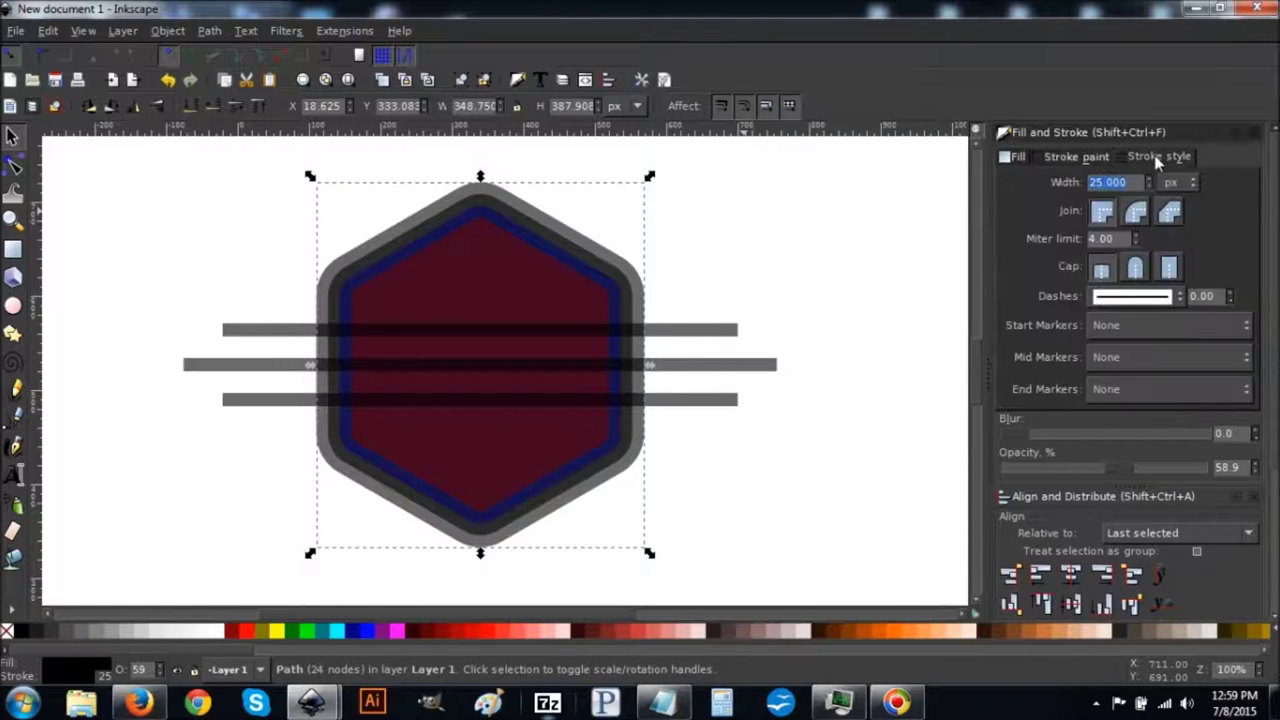
left_click_drag(1117, 186, 1080, 182)
type("35")
key("Return")
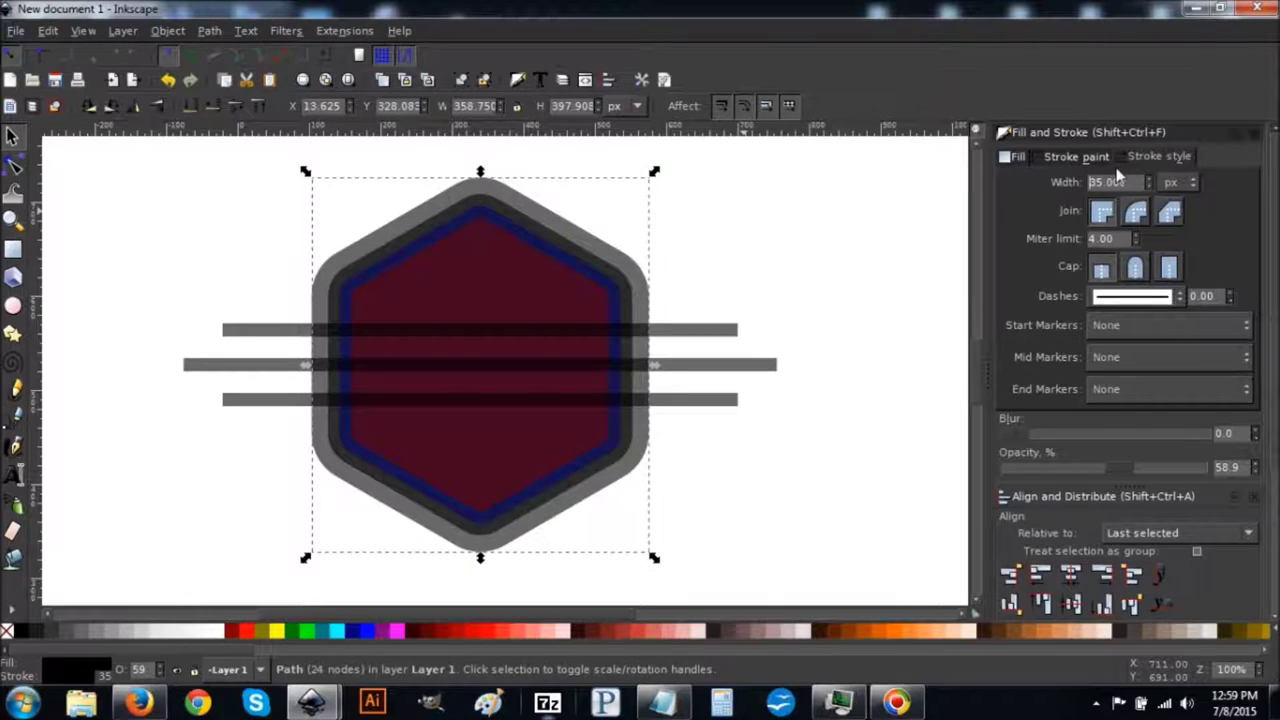
left_click_drag(1135, 185, 1042, 183)
type("40")
key("Return")
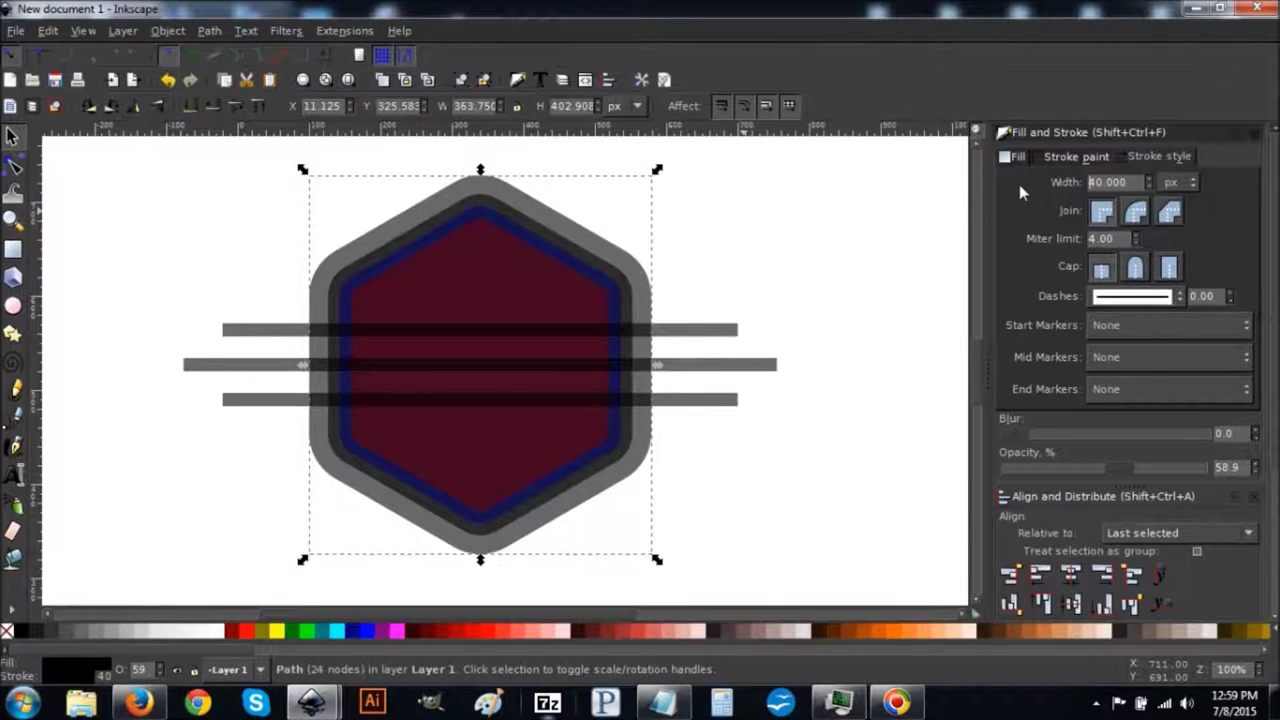
Convert the duplicate hexagon's stroke to a path, break it apart and union the pieces into one solid shape
left_click(210, 31)
left_click(237, 73)
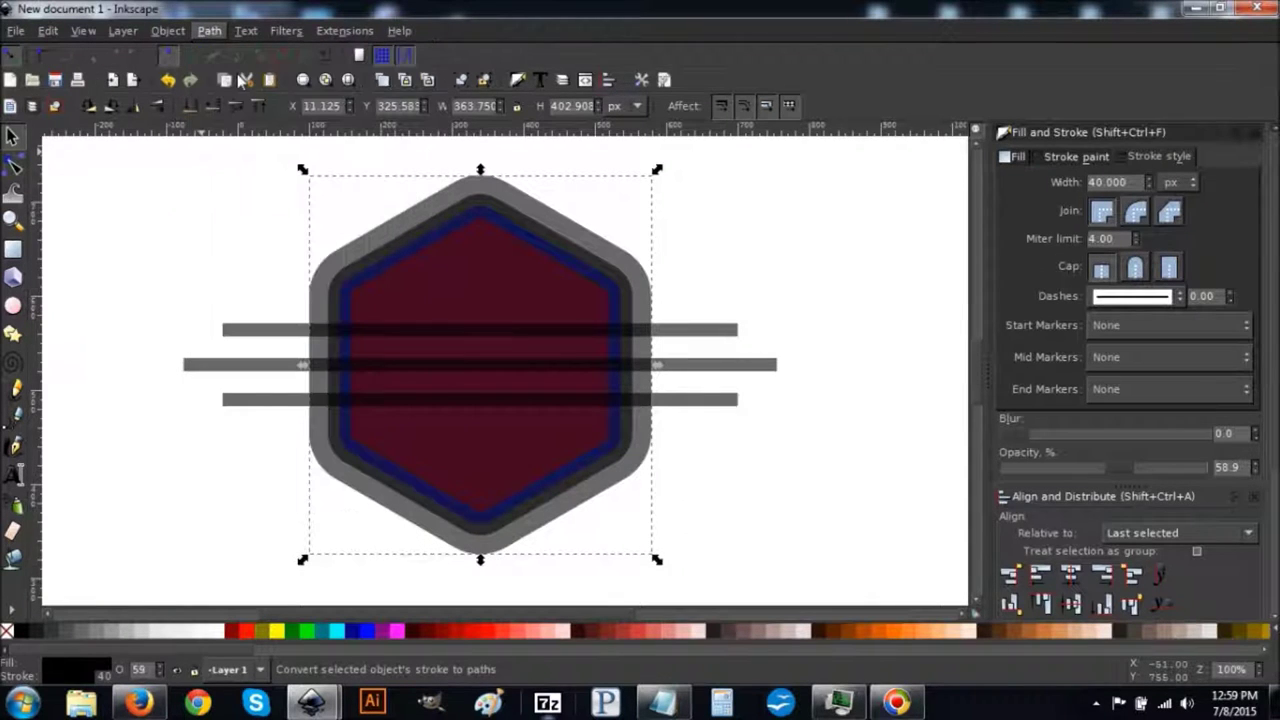
left_click(202, 30)
left_click(241, 283)
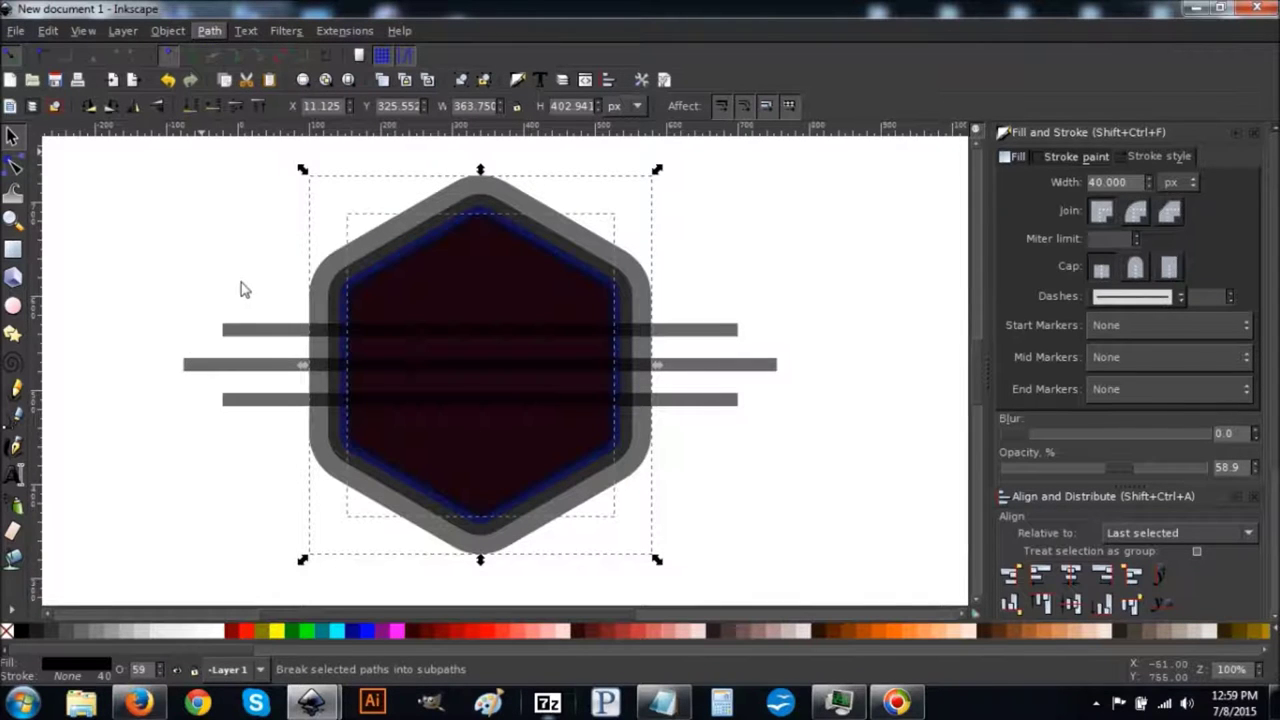
left_click(210, 31)
left_click(232, 125)
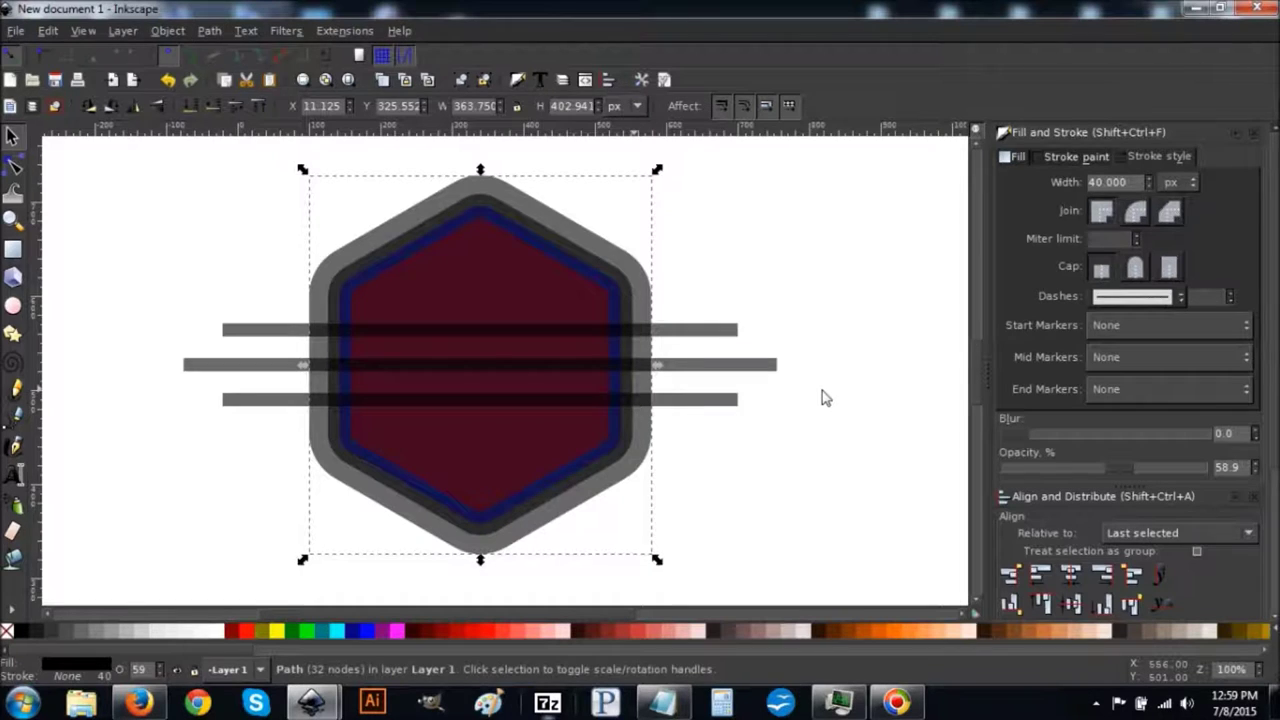
Subtract the enlarged hexagon from the three-bar path with Difference, leaving bars only on both sides of the badge
left_click(748, 372, "shift")
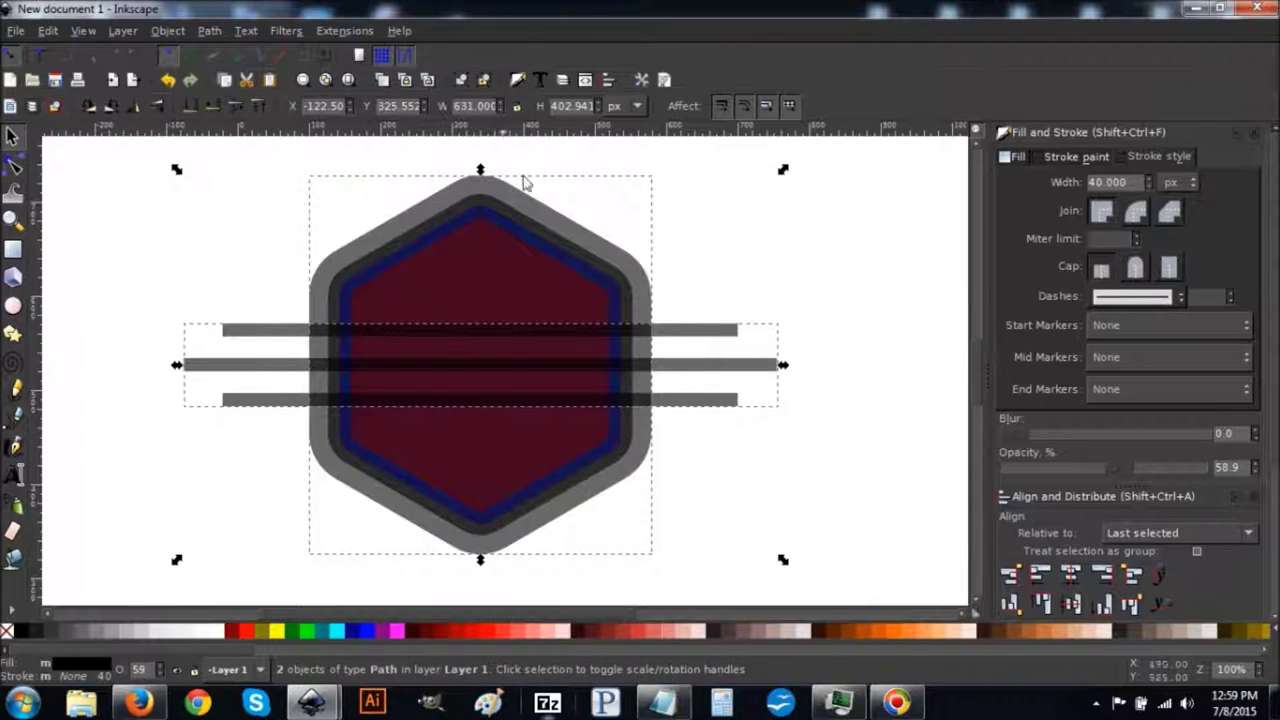
left_click(209, 30)
left_click(228, 148)
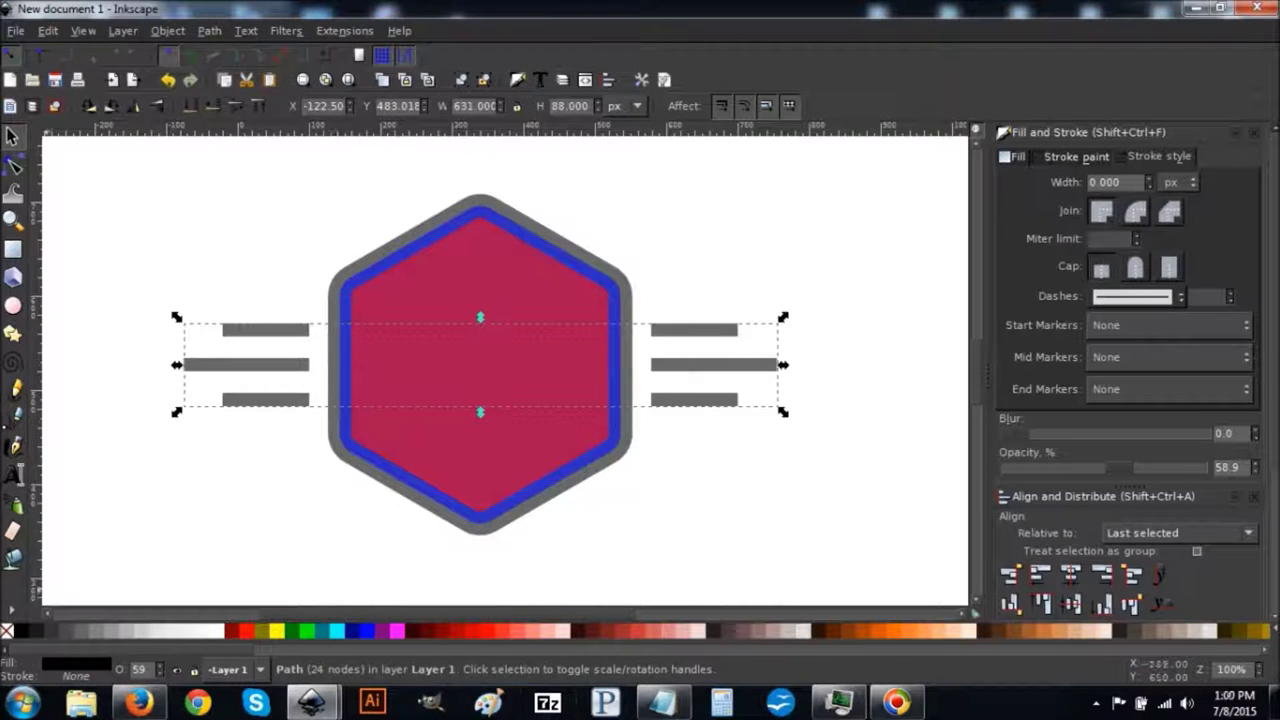
Draw a square about 245 px wide in the empty area beyond the right-hand bars and remove its stroke
left_click(797, 497)
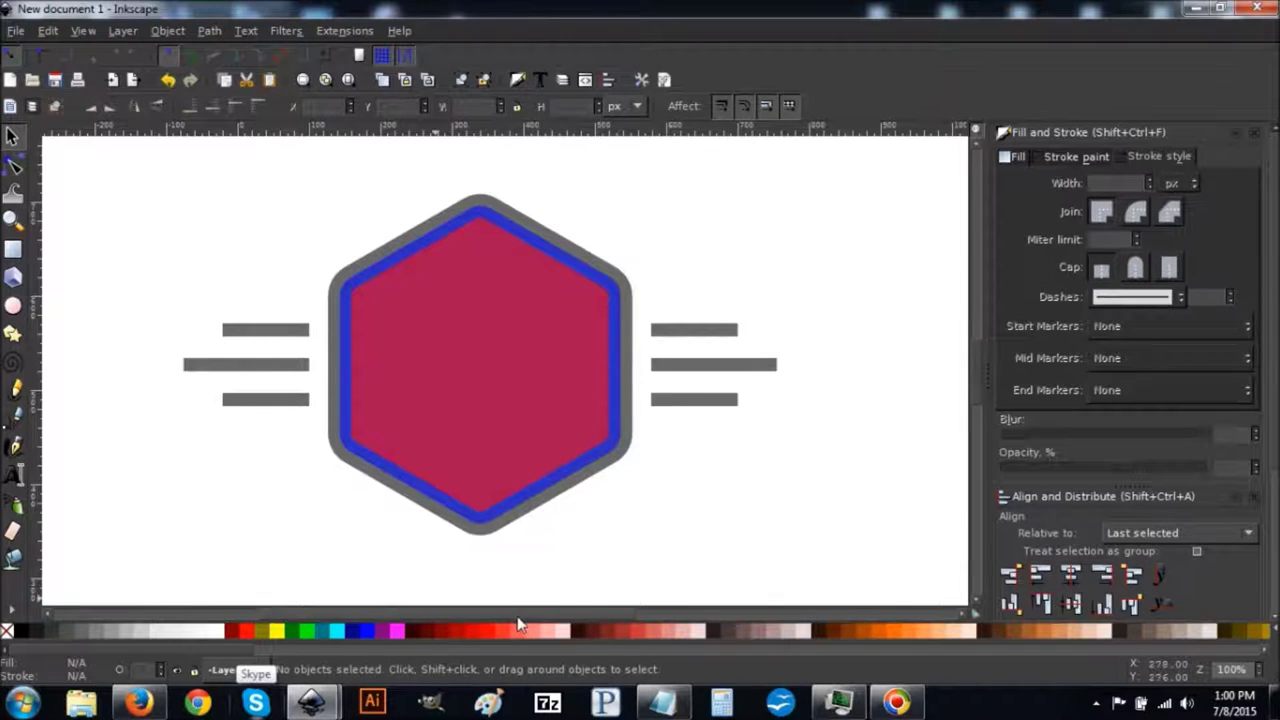
left_click_drag(533, 617, 648, 616)
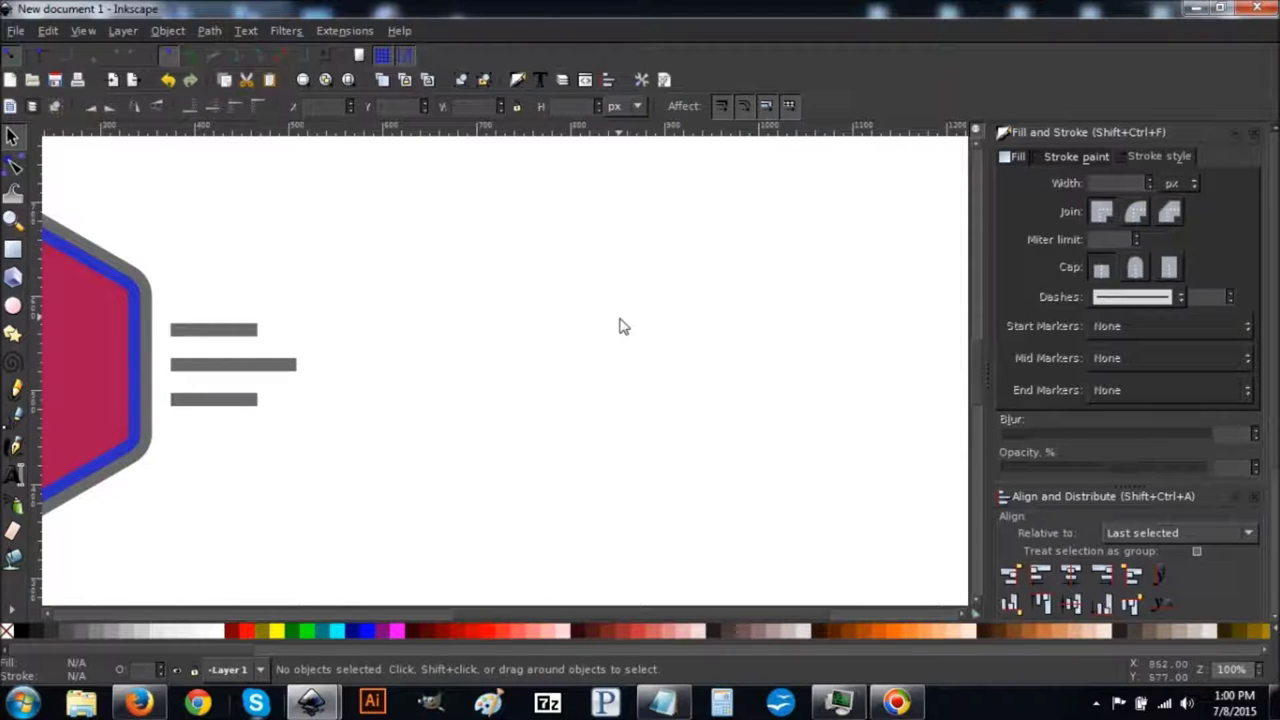
left_click(12, 252)
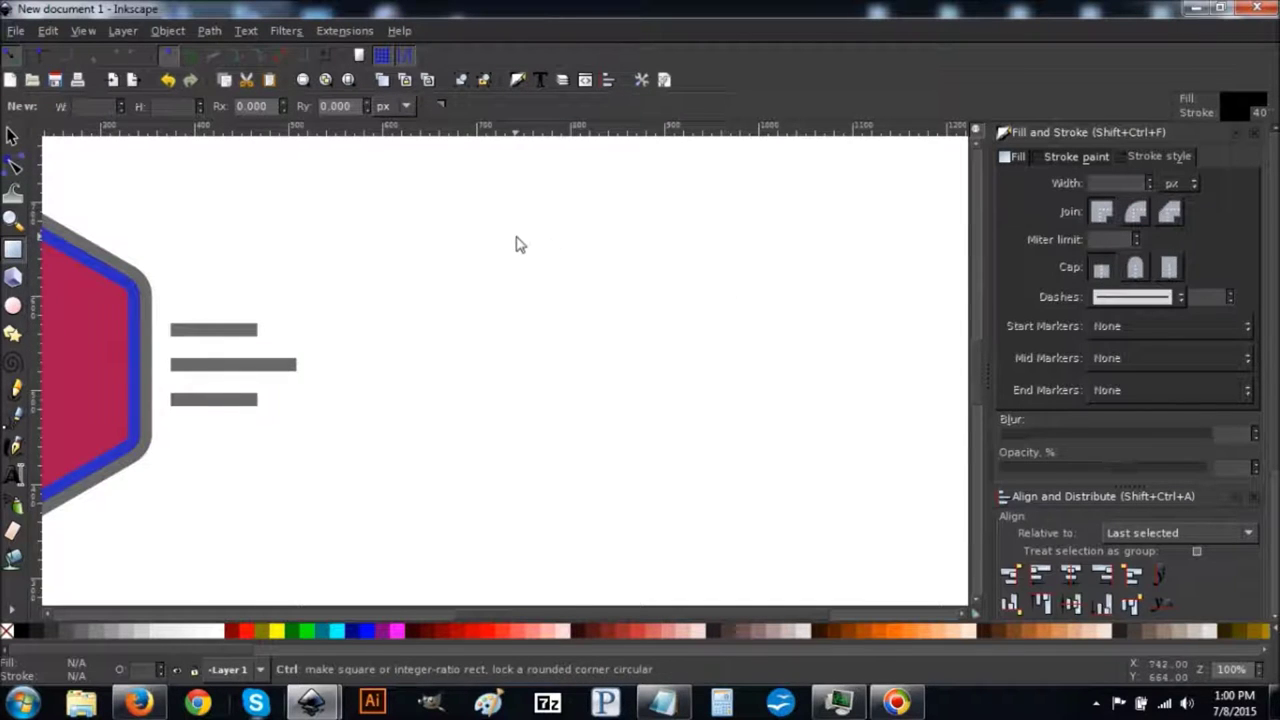
left_click_drag(497, 217, 766, 478)
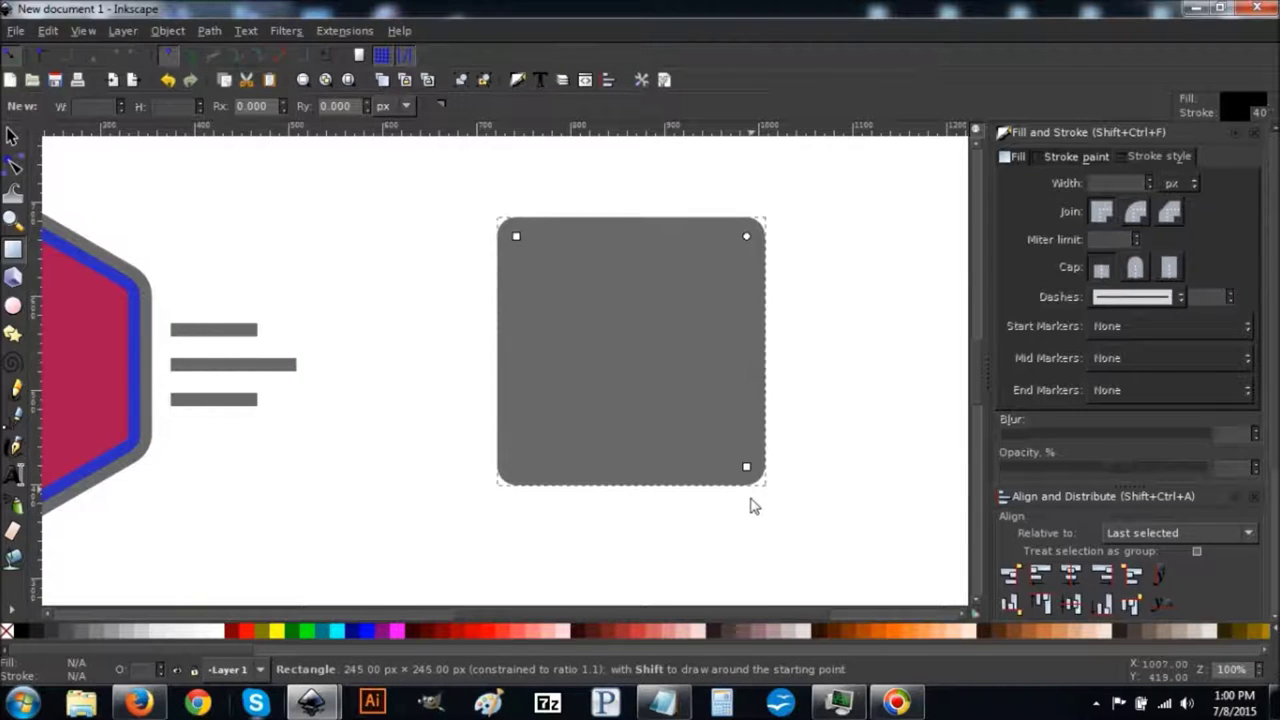
left_click(1061, 160)
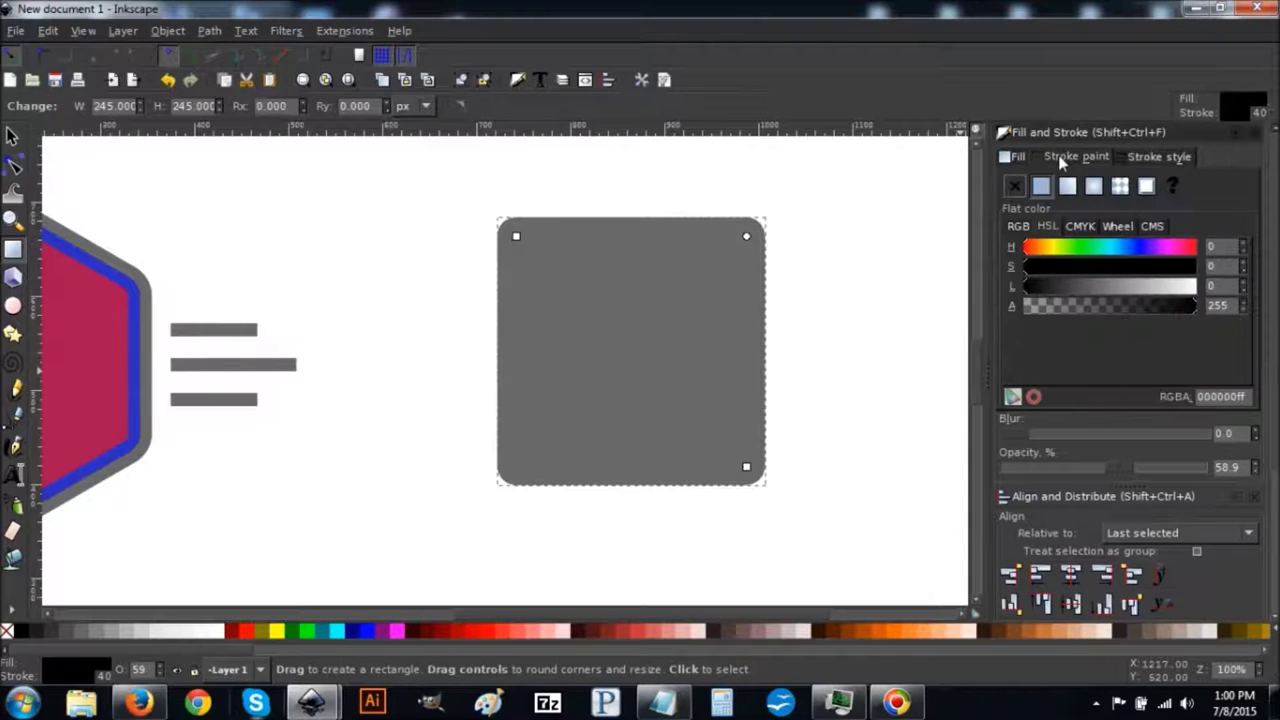
left_click(1013, 187)
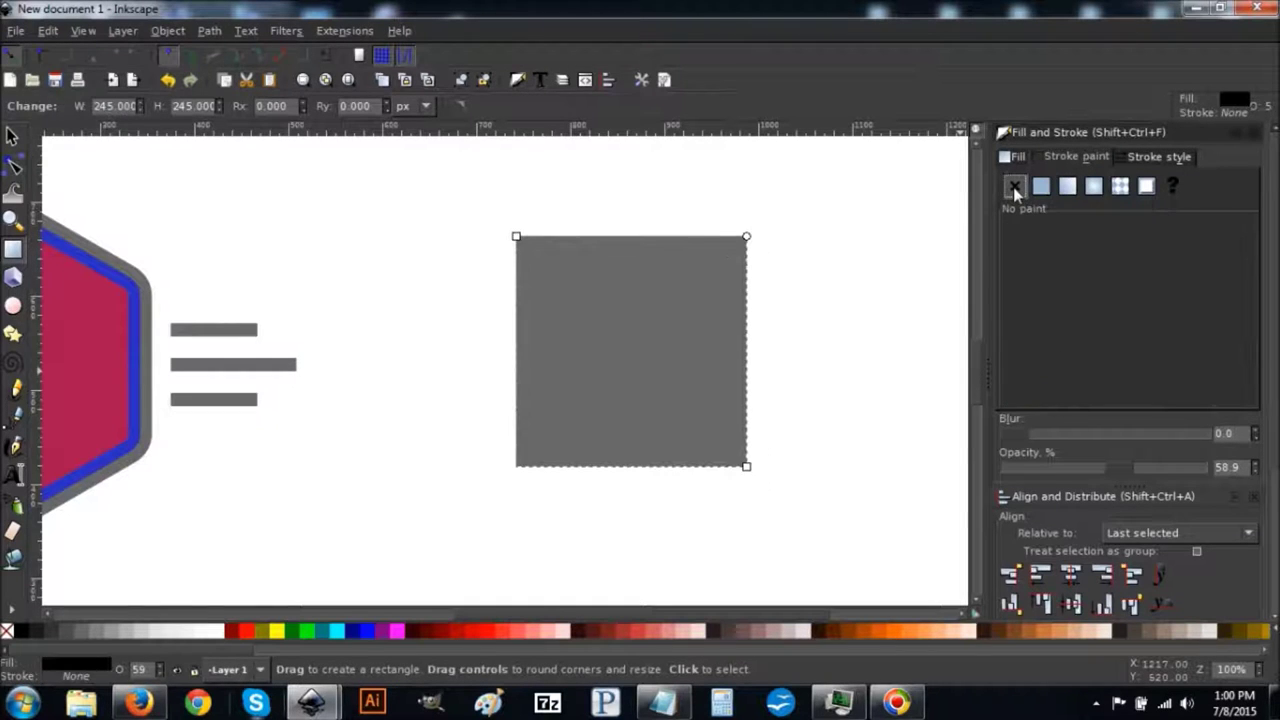
Convert the square to a path and rotate it 45 degrees so it stands as a diamond
left_click(209, 31)
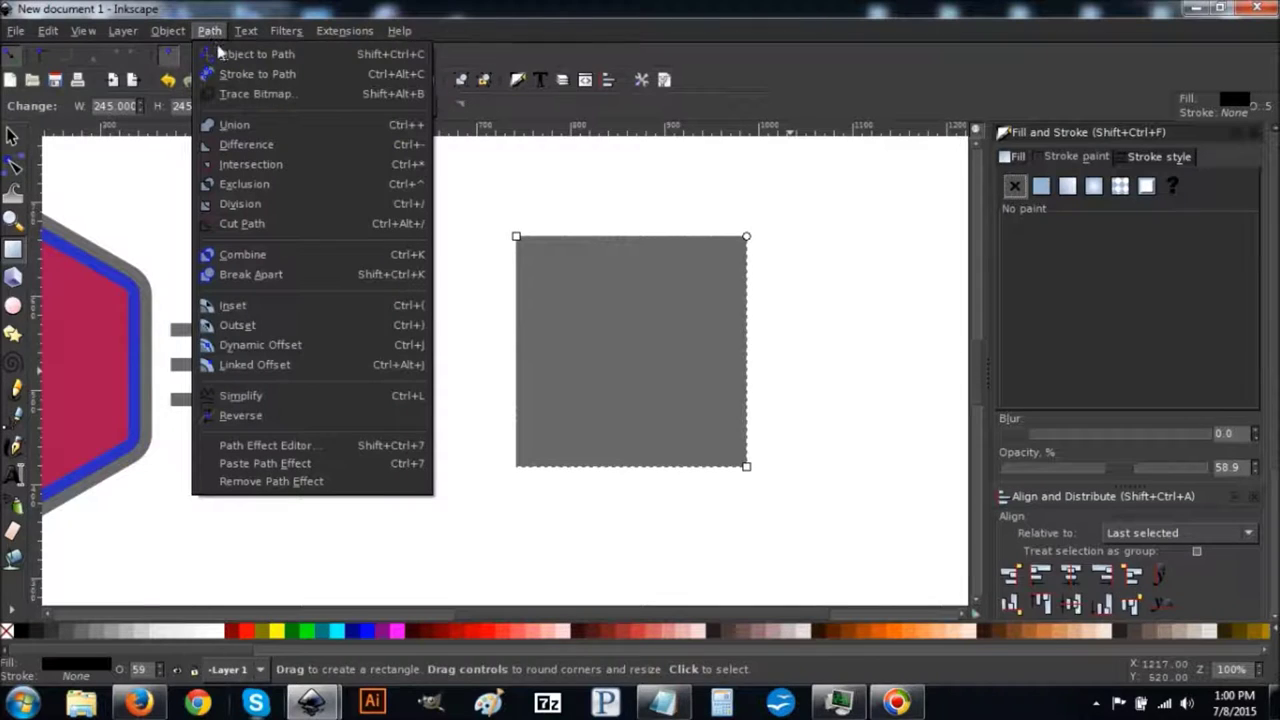
left_click(229, 55)
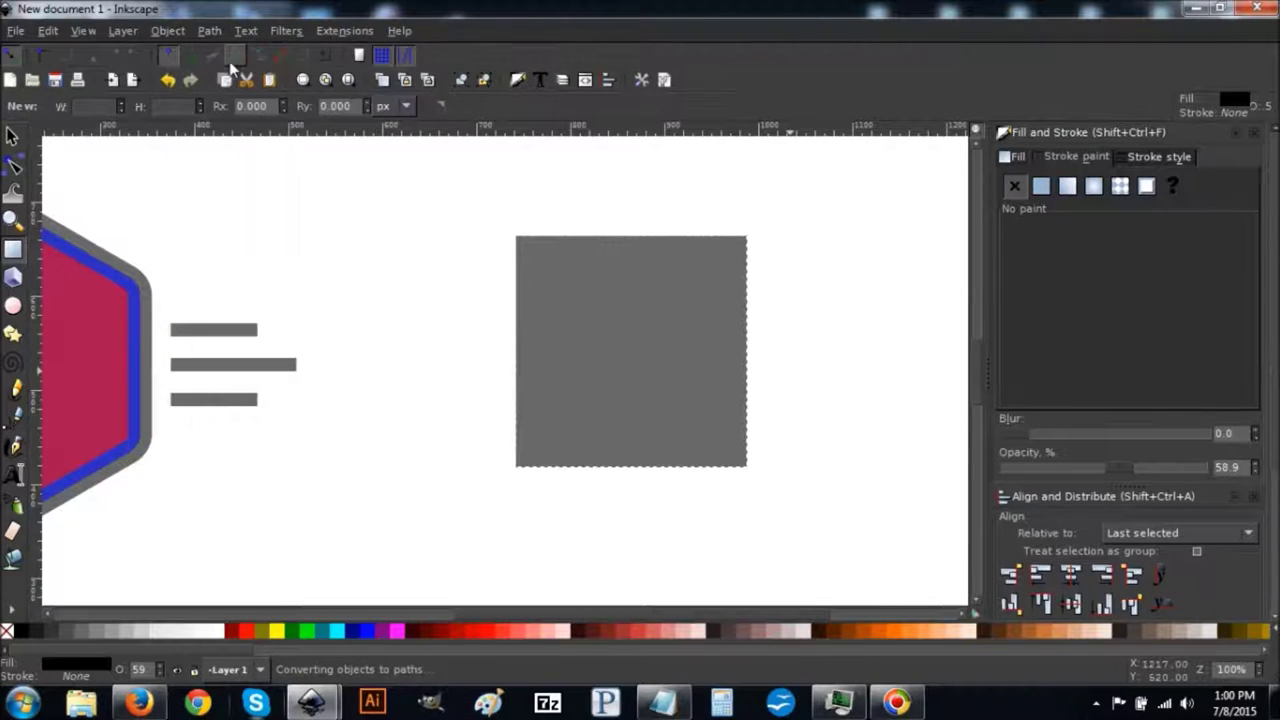
left_click(12, 139)
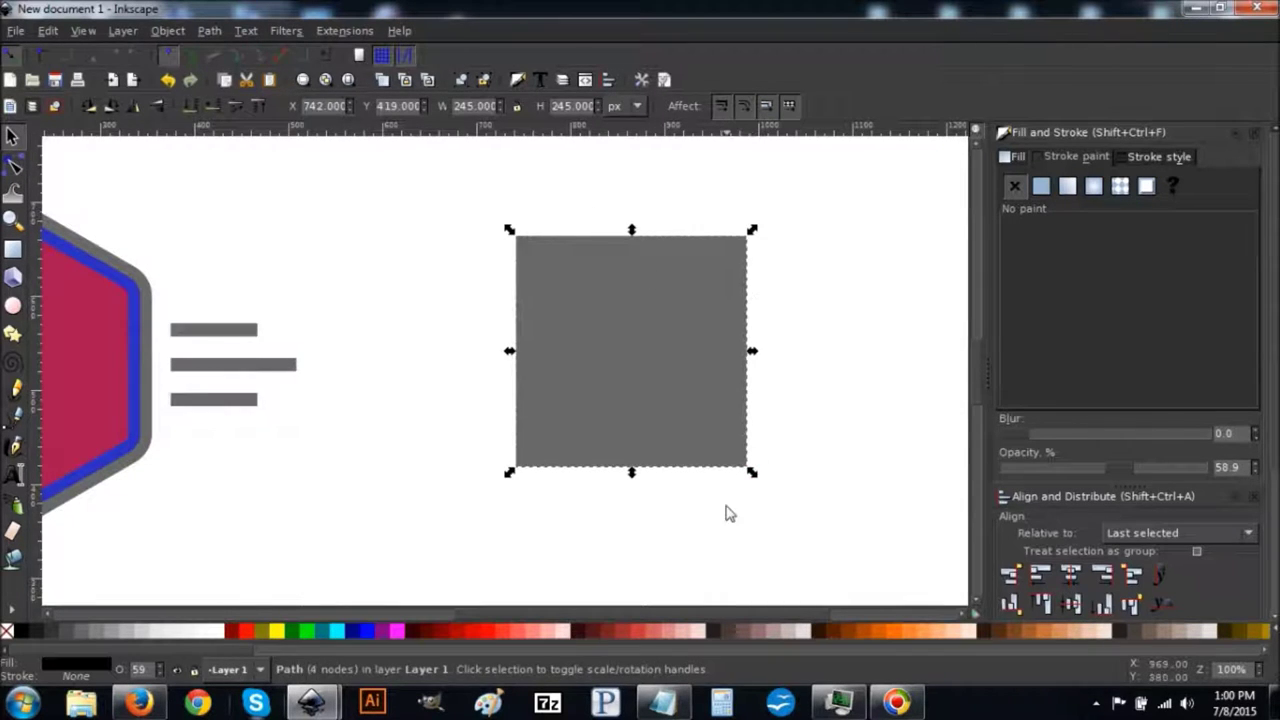
left_click(668, 292)
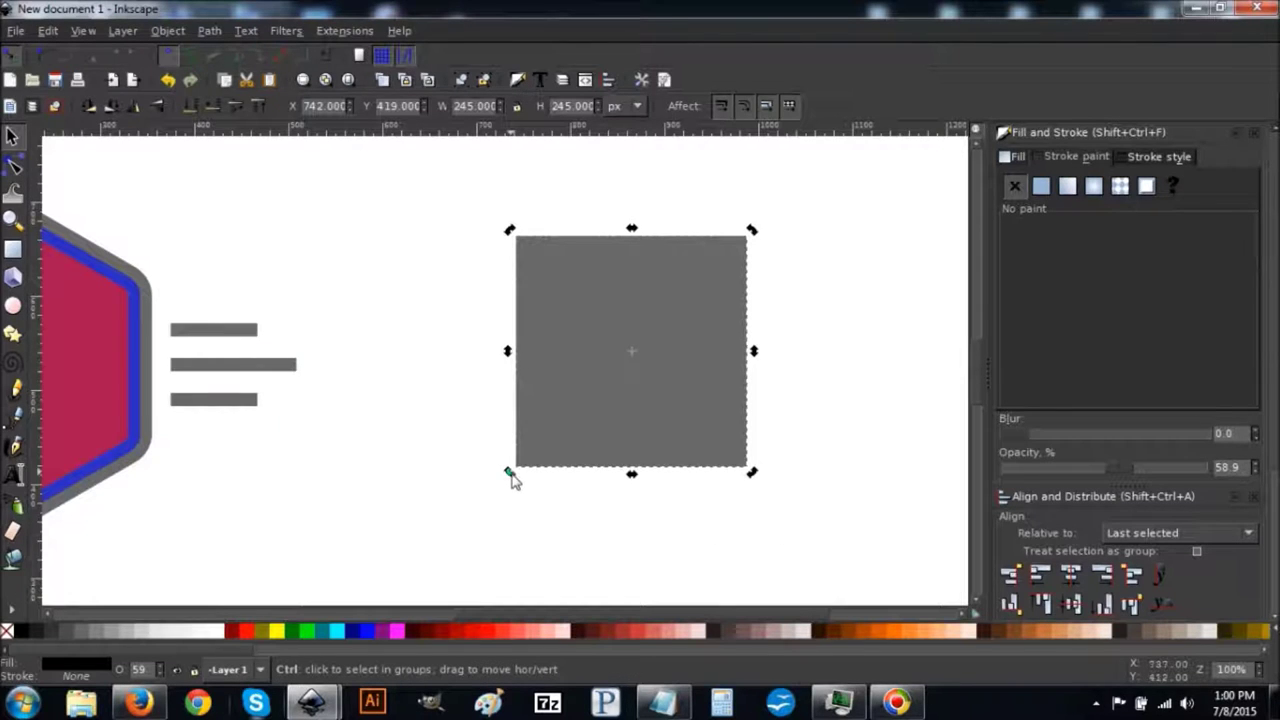
left_click_drag(509, 474, 625, 509)
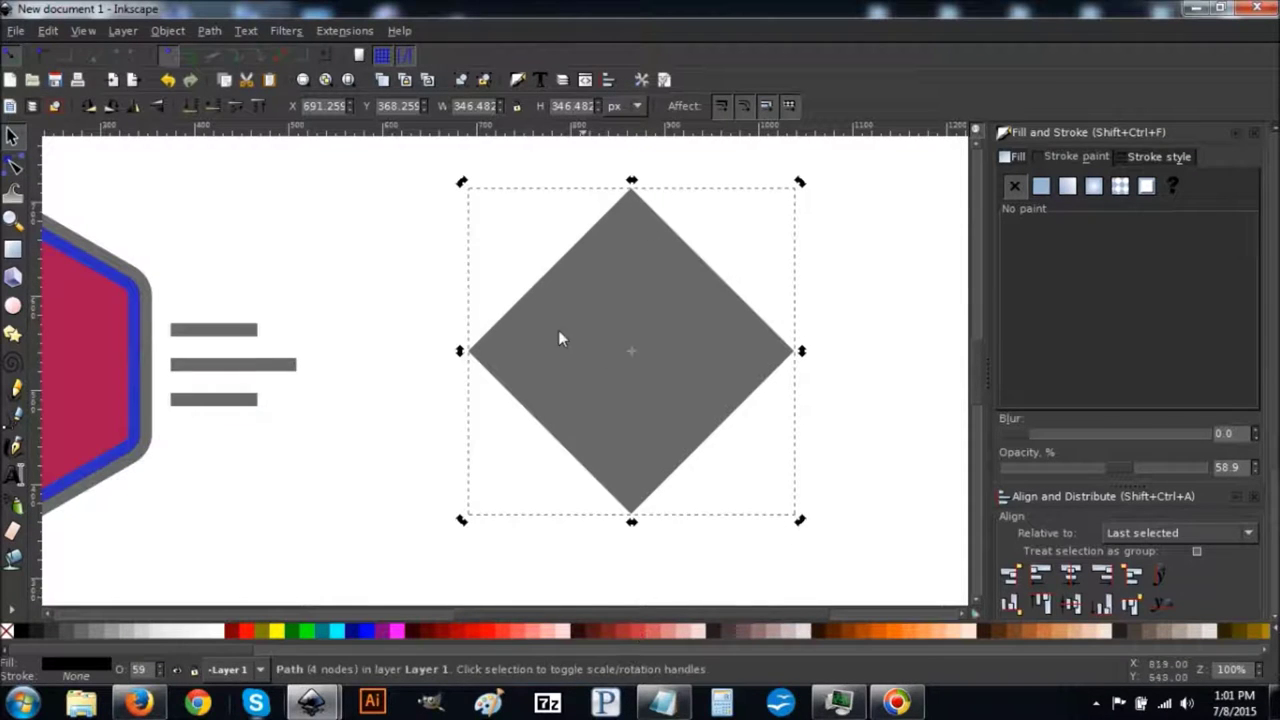
Scale the diamond to 350 px wide with its proportions locked and fill it red
left_click(518, 108)
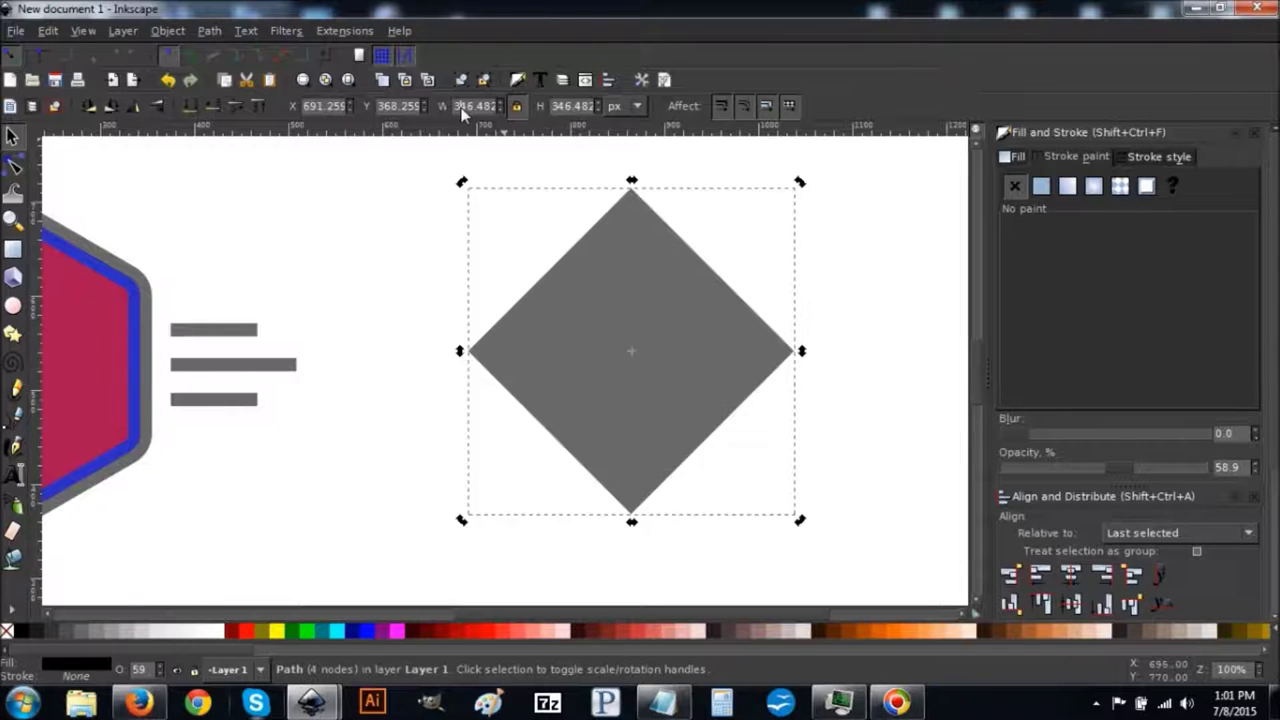
left_click(470, 106)
type("350")
key("Return")
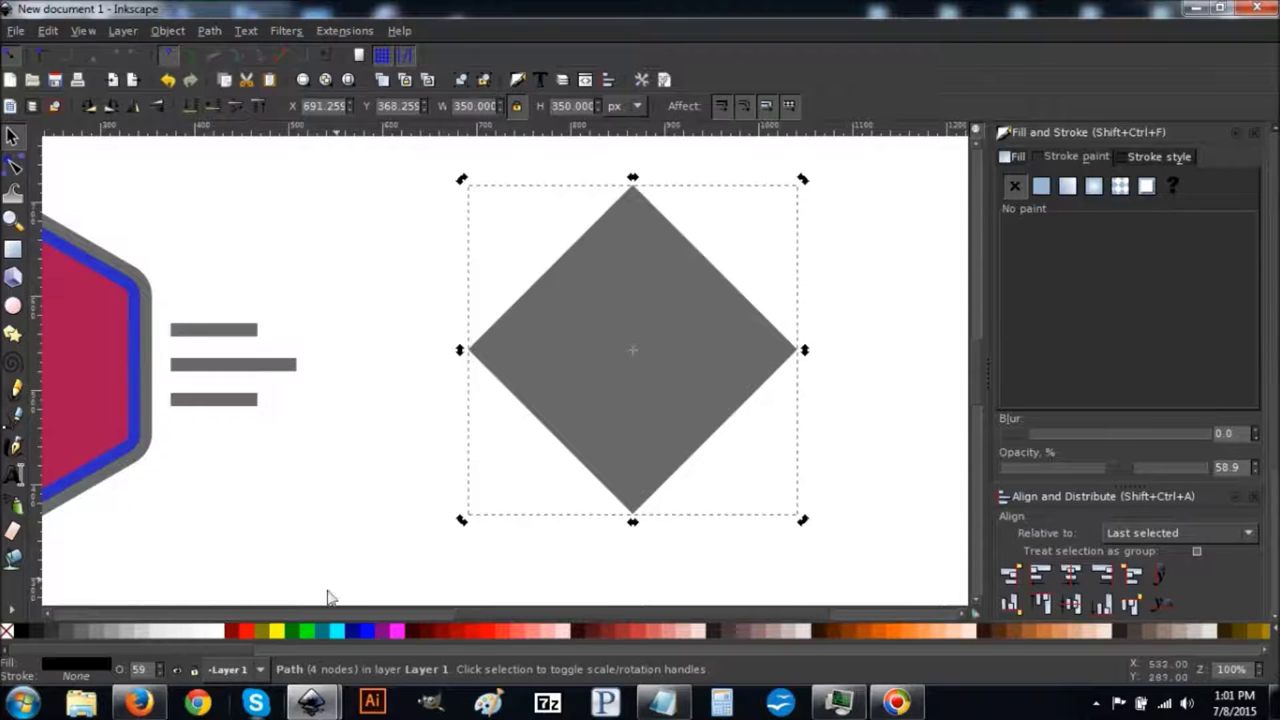
left_click(246, 631)
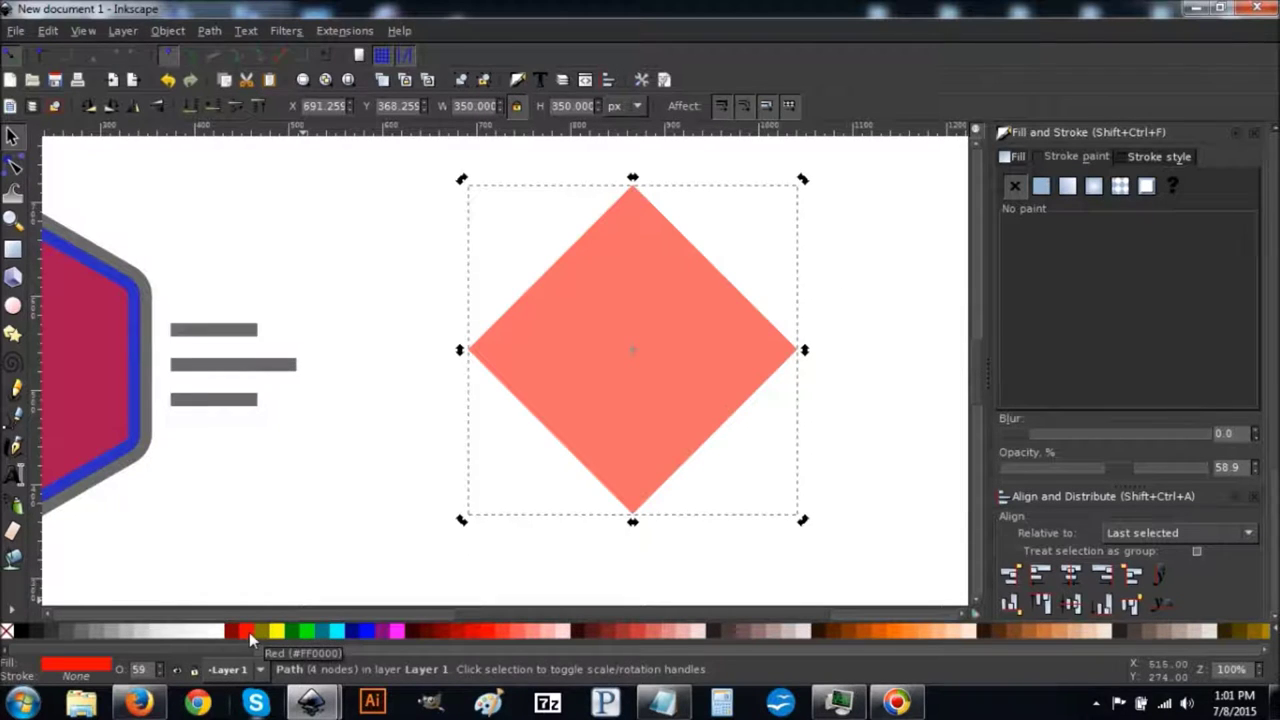
Draw a perfect circle about 248 px across below and left of the diamond and fill it blue
left_click(13, 306)
scroll(527, 565, "down", 2)
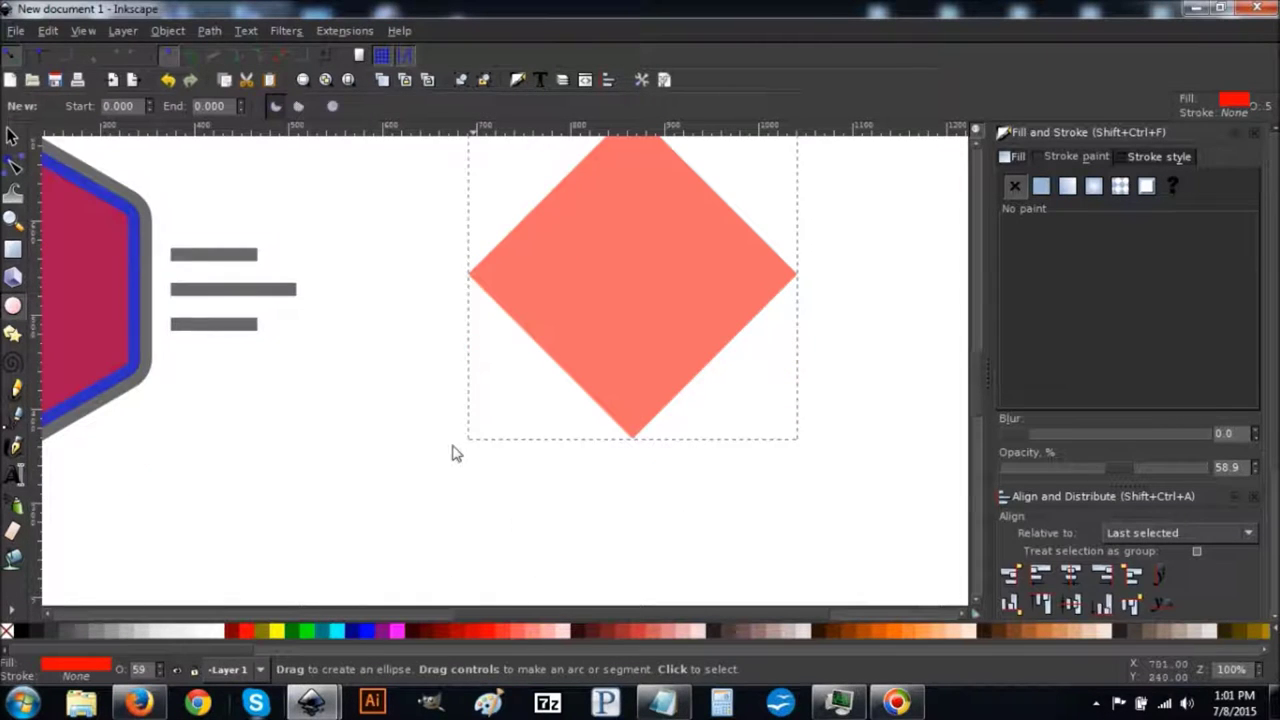
key("ctrl")
left_click_drag(372, 354, 640, 594)
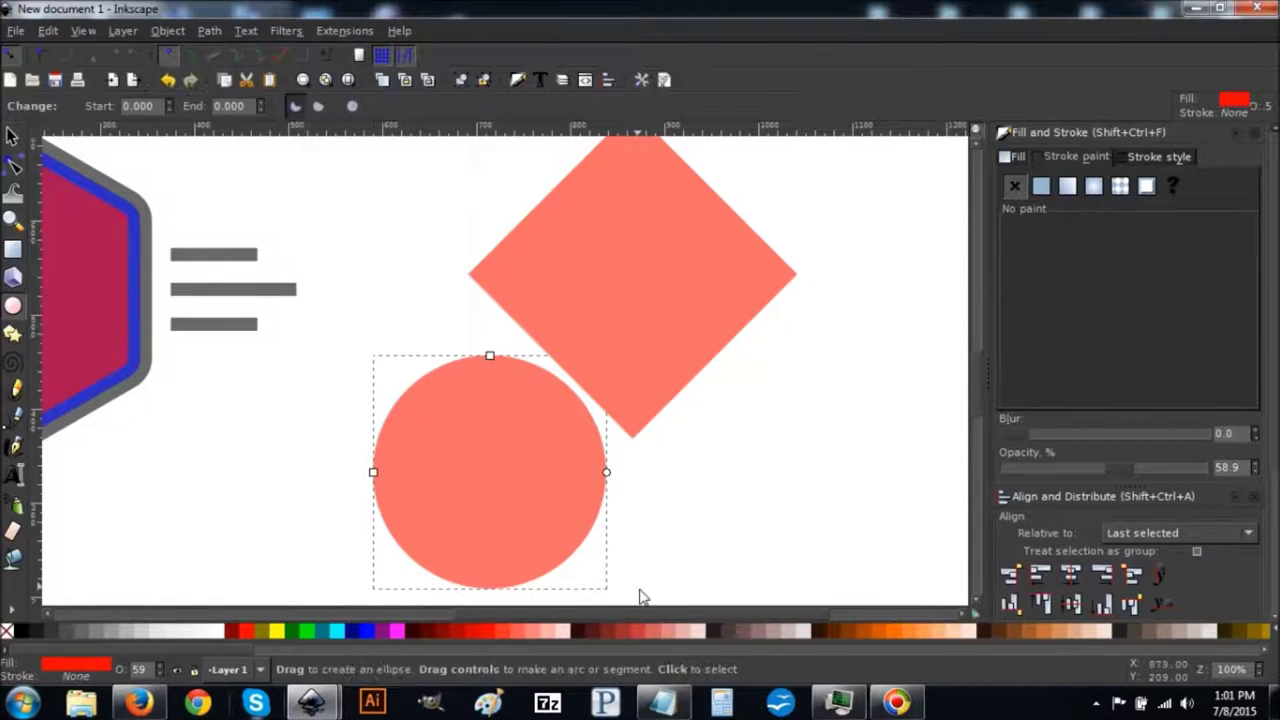
left_click(368, 636)
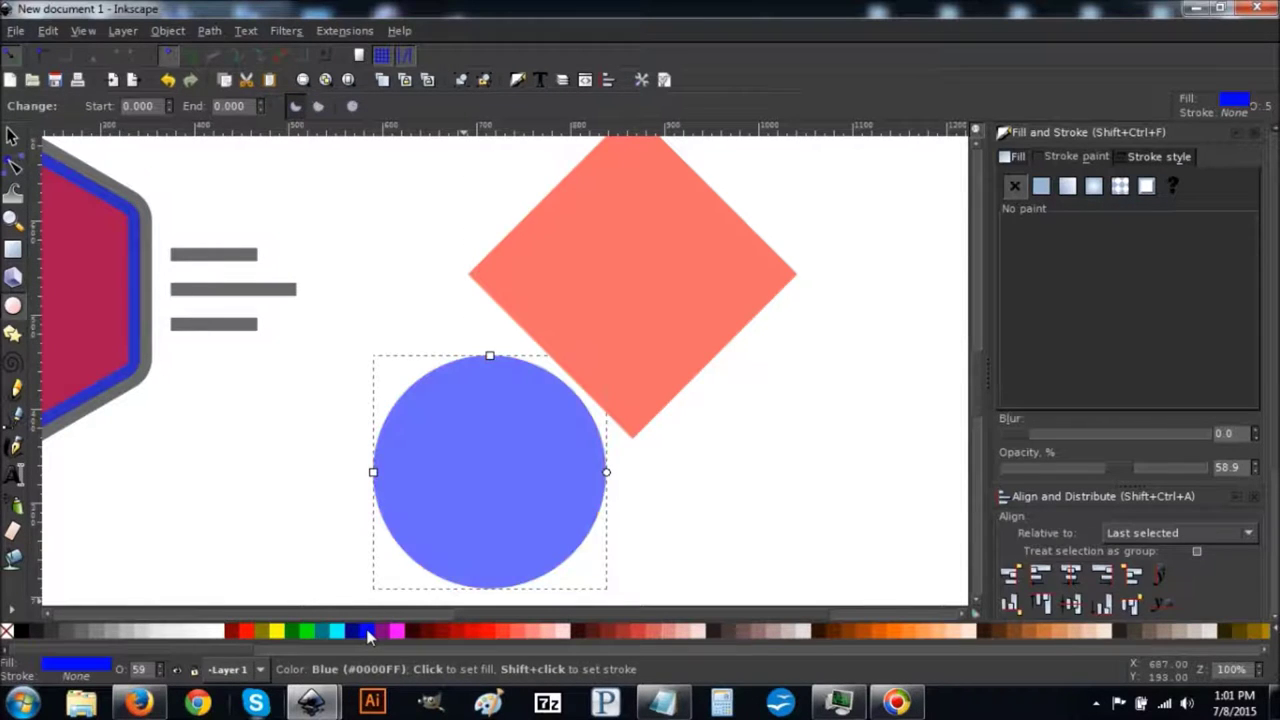
Resize the blue circle proportionally to 350 px and lower it behind the red diamond
left_click(11, 137)
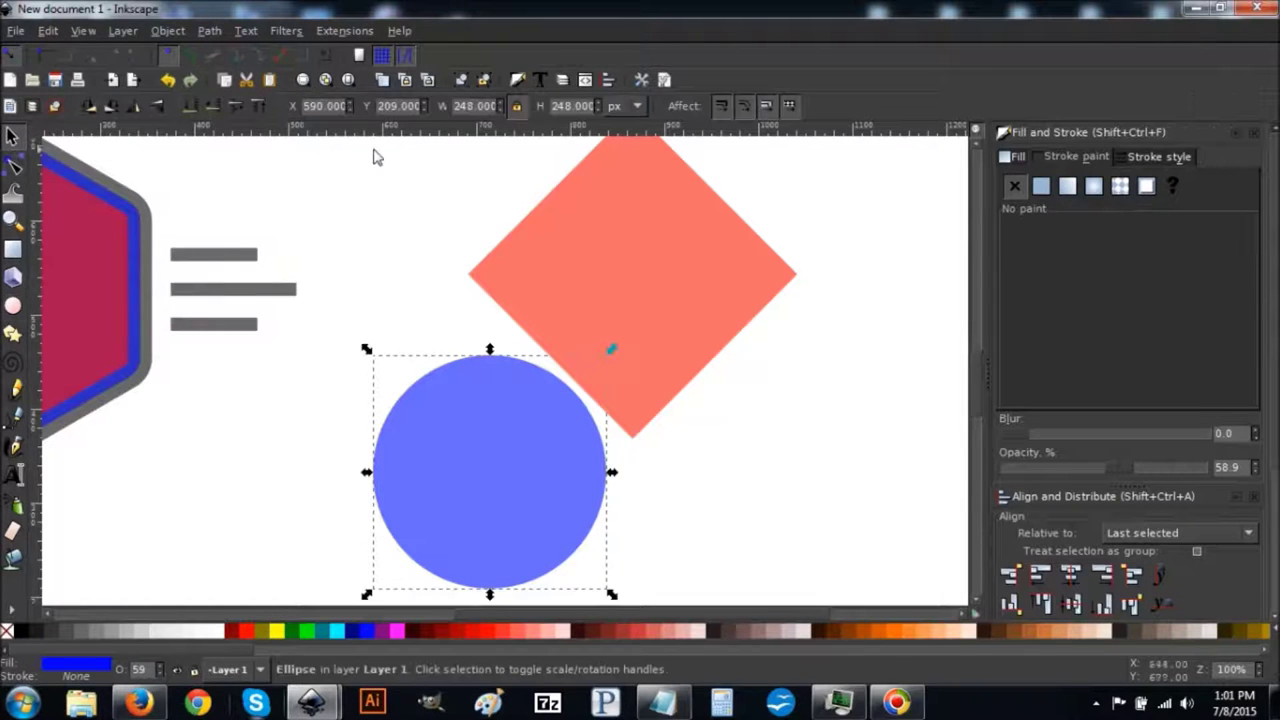
double_click(458, 112)
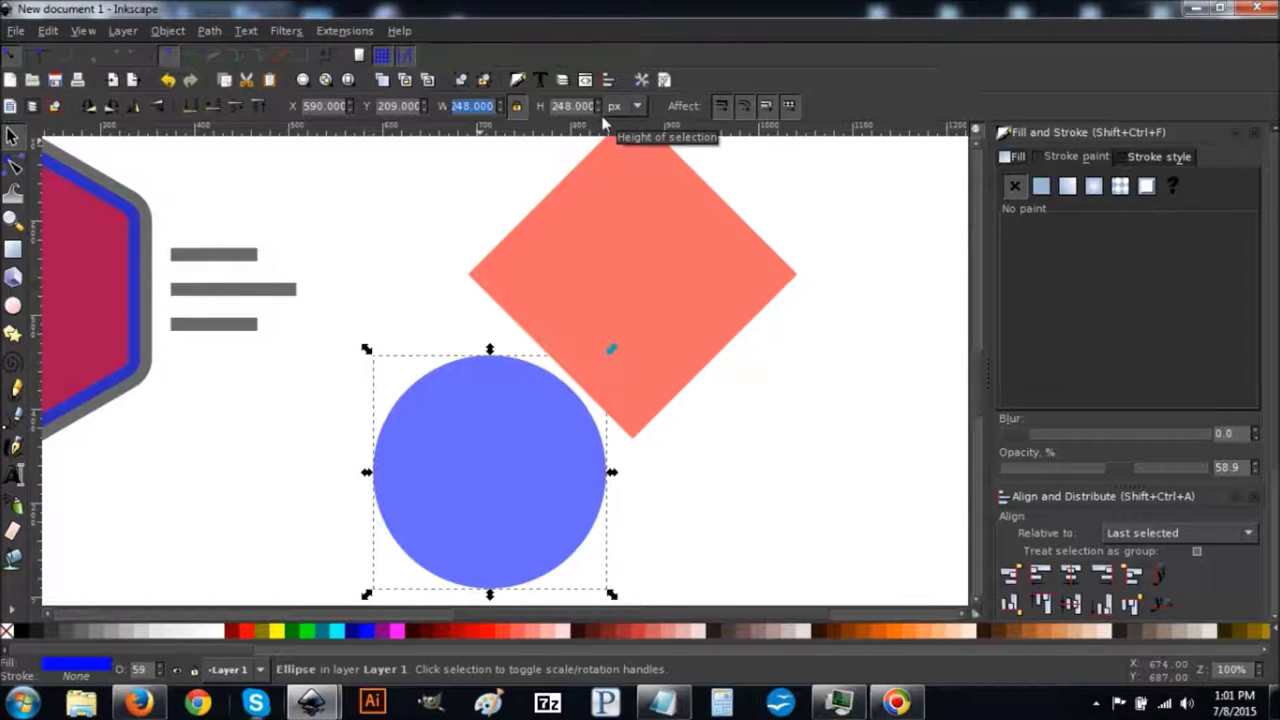
type("350")
key("Return")
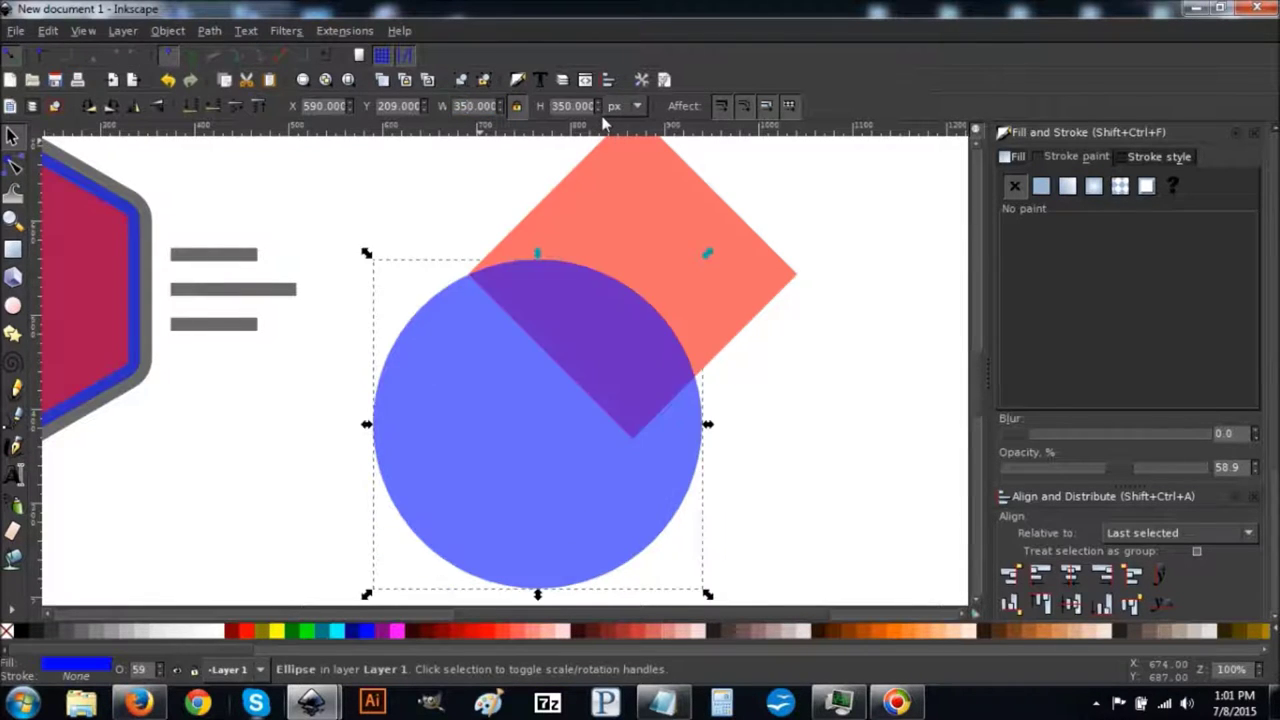
left_click(184, 112)
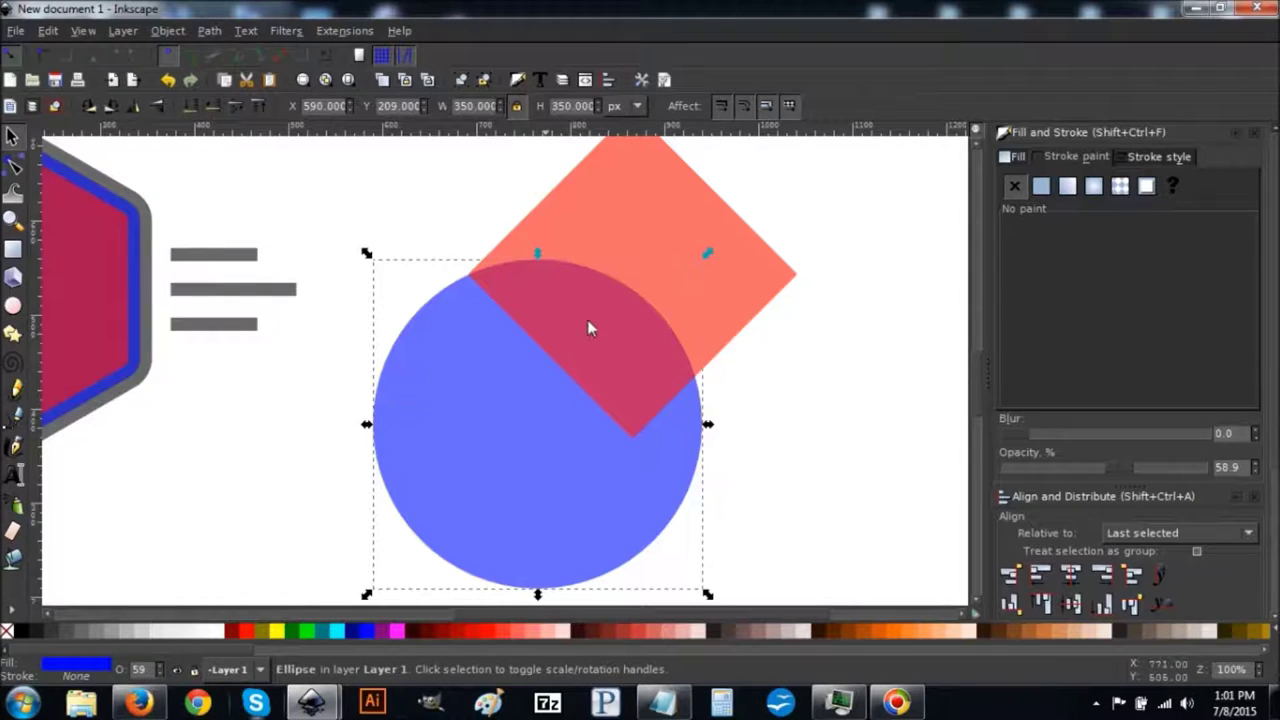
Centre the blue circle and the red diamond on each other along both the vertical and horizontal axes
left_click(684, 211, "shift")
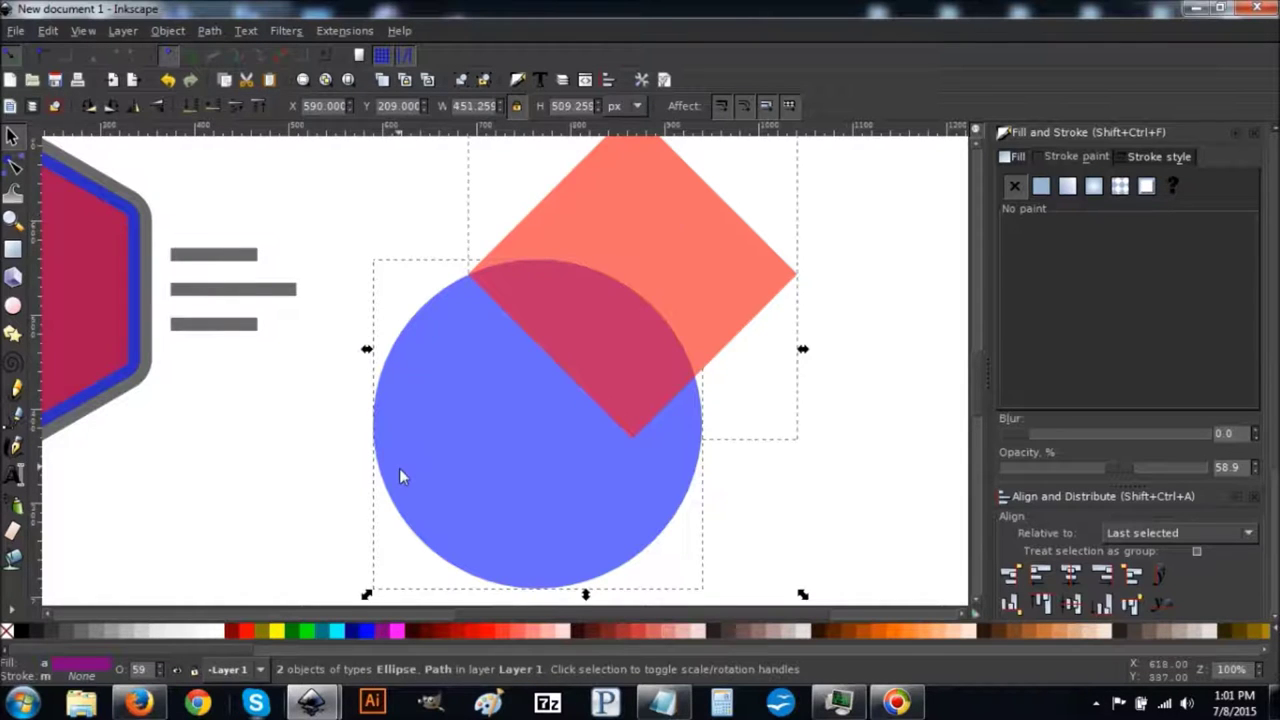
left_click(1070, 576)
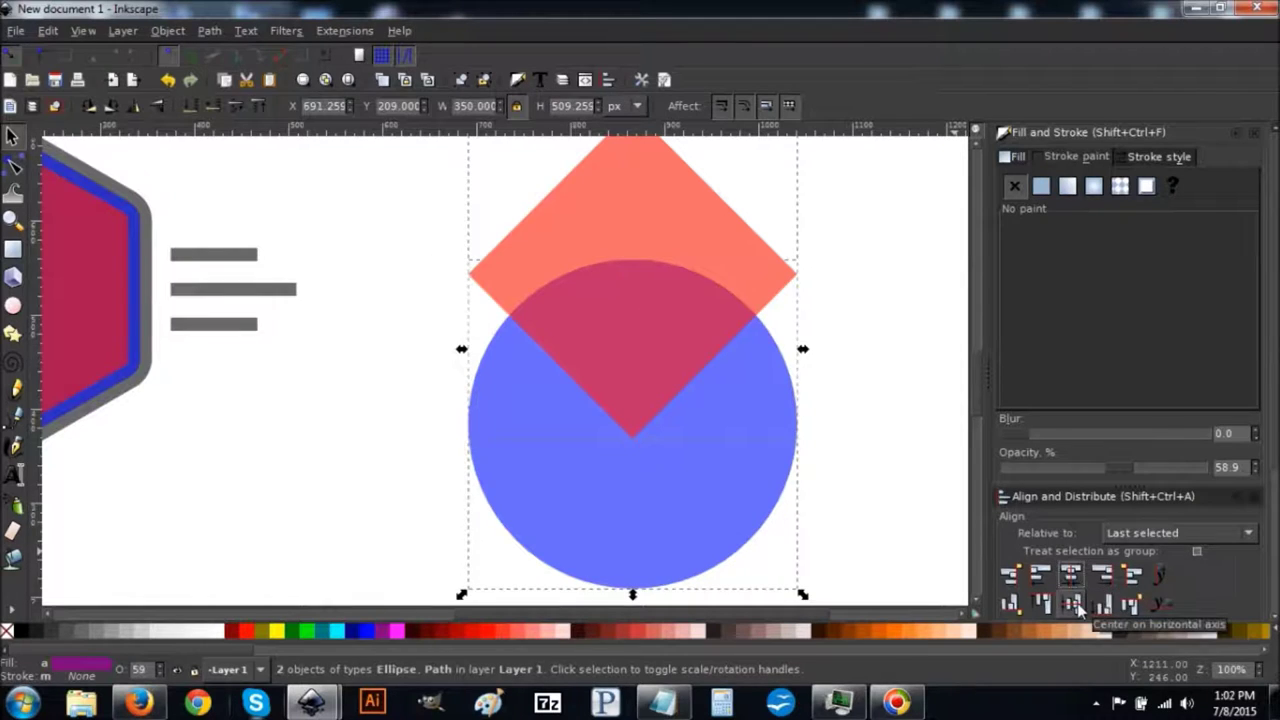
left_click(1072, 604)
scroll(826, 417, "up", 2)
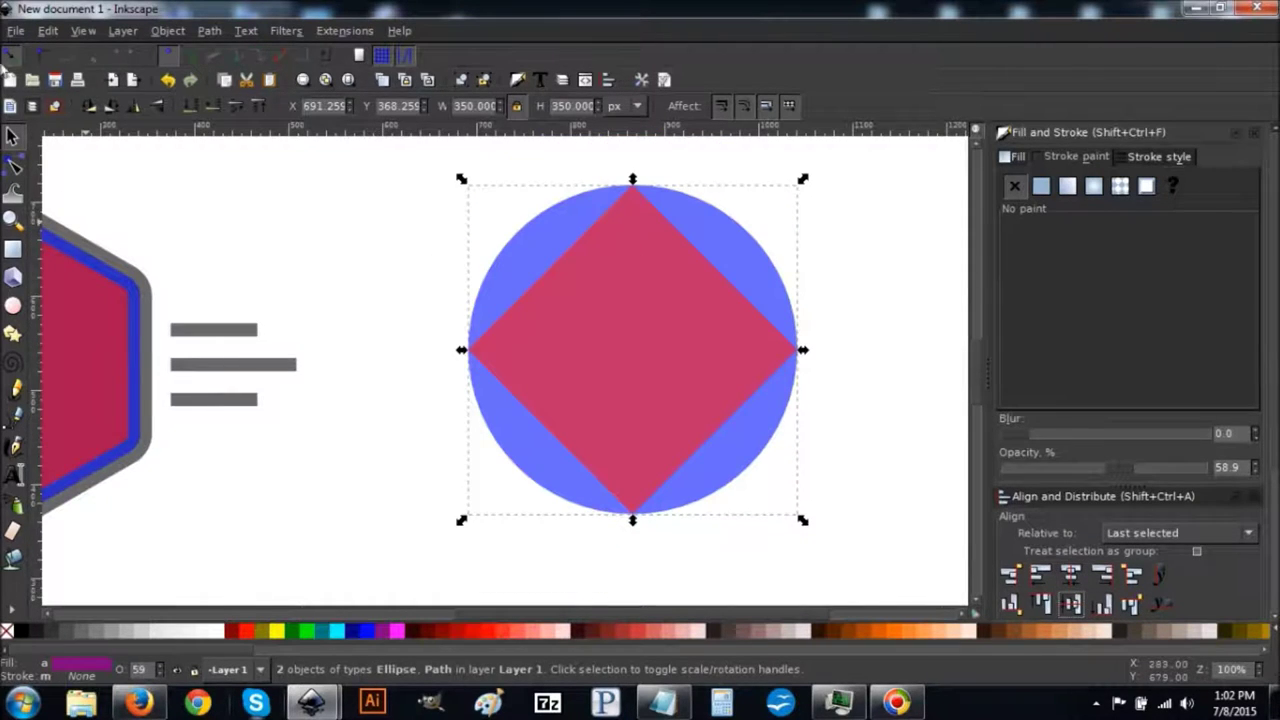
left_click(57, 107)
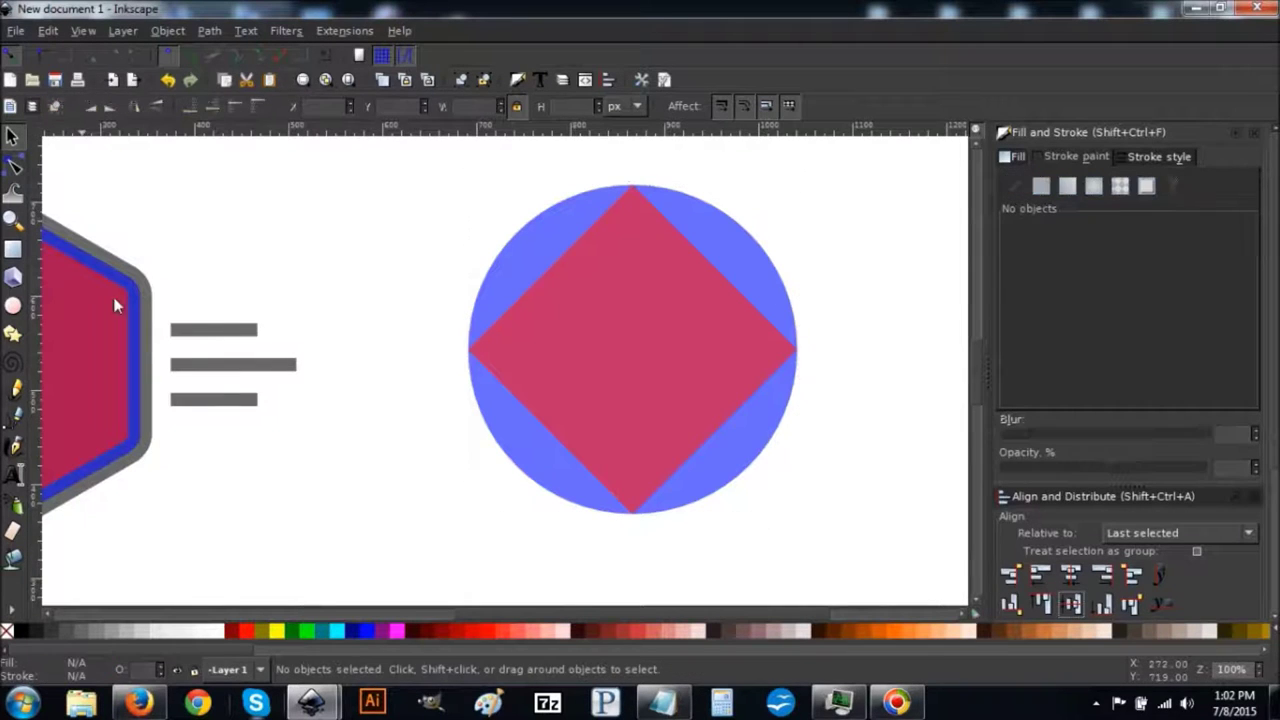
Duplicate the red diamond and fill the copy lime green
left_click(662, 252)
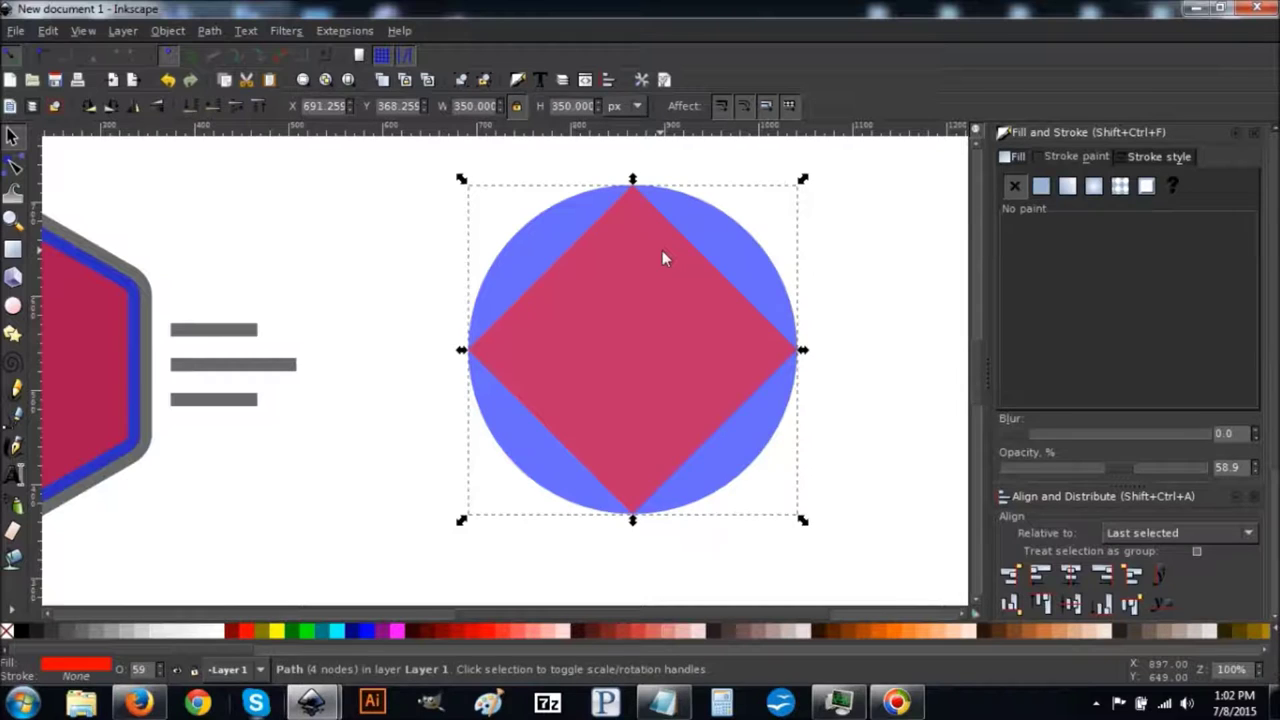
right_click(662, 257)
left_click(709, 390)
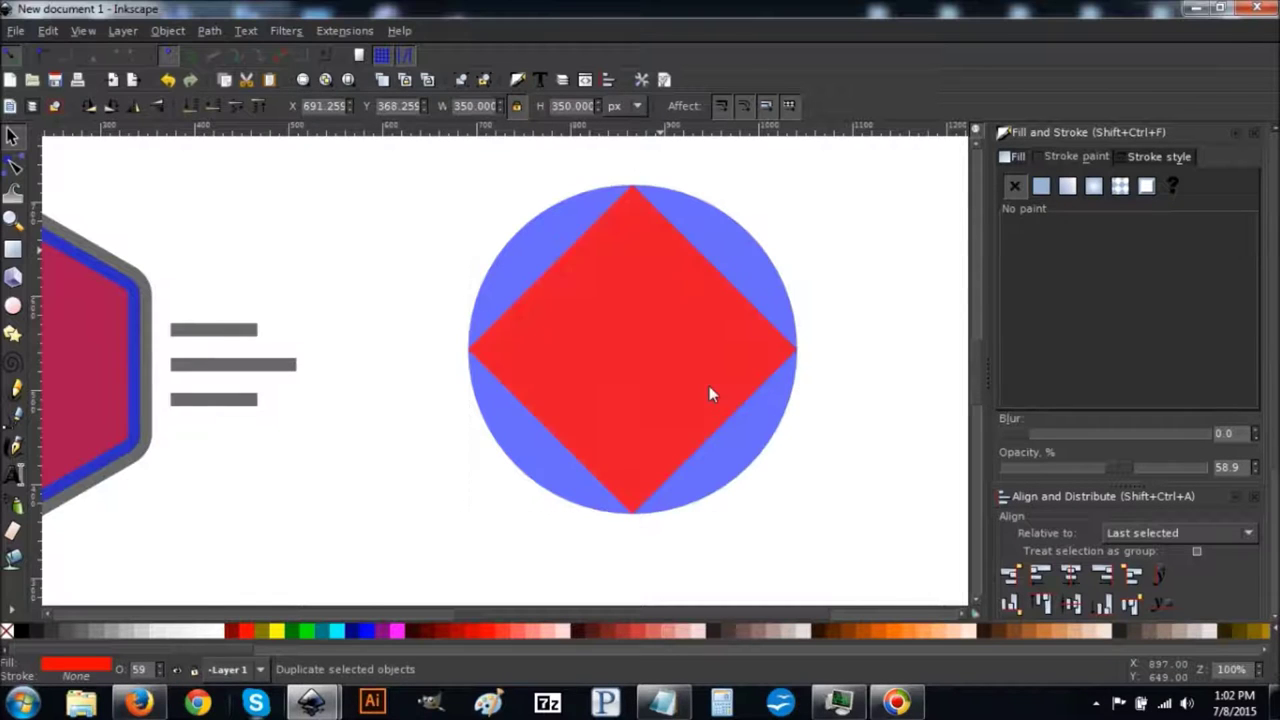
left_click(312, 632)
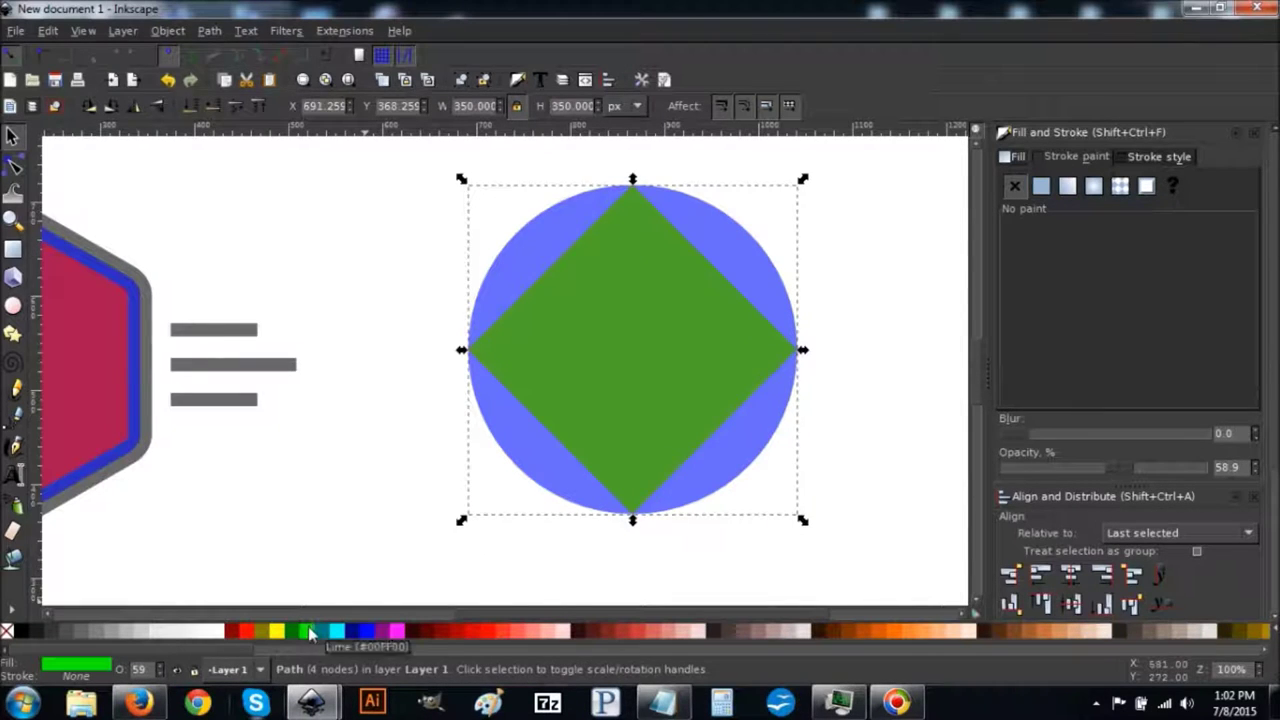
Subtract the green diamond from the blue circle with Difference and break the resulting path apart into separate pieces
left_click(519, 237)
left_click(530, 225)
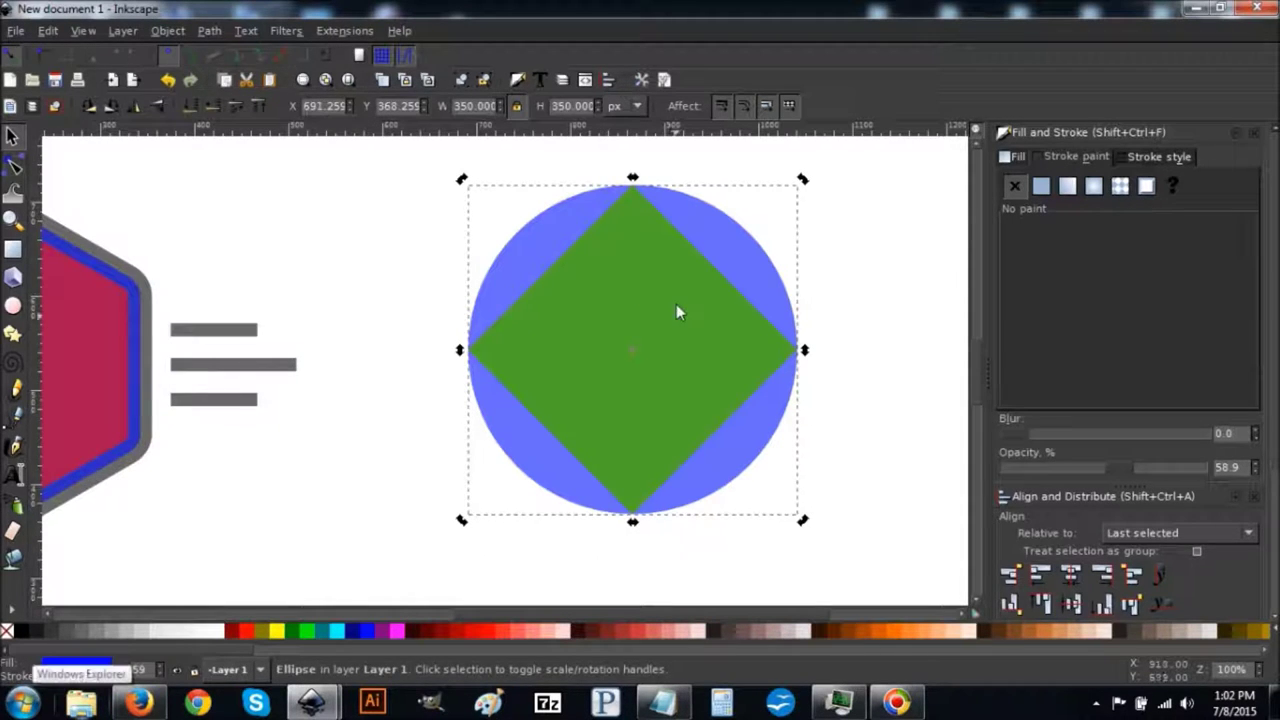
left_click(652, 283)
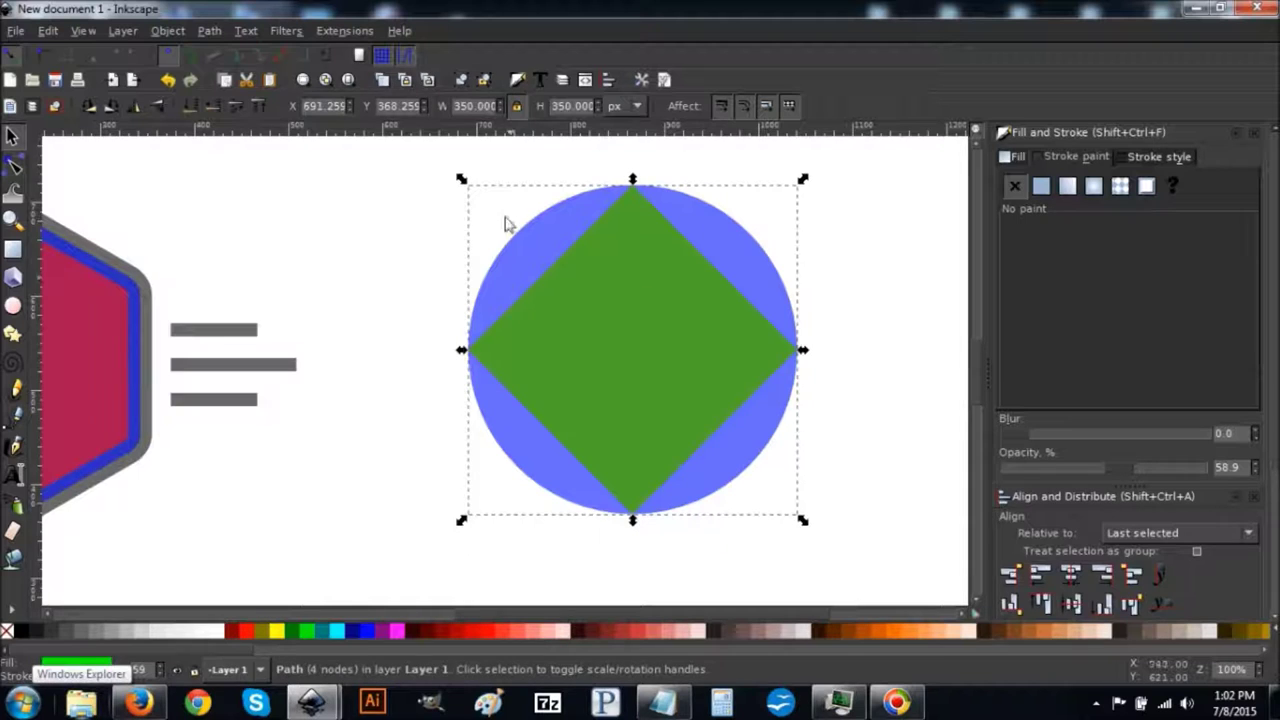
left_click(523, 247)
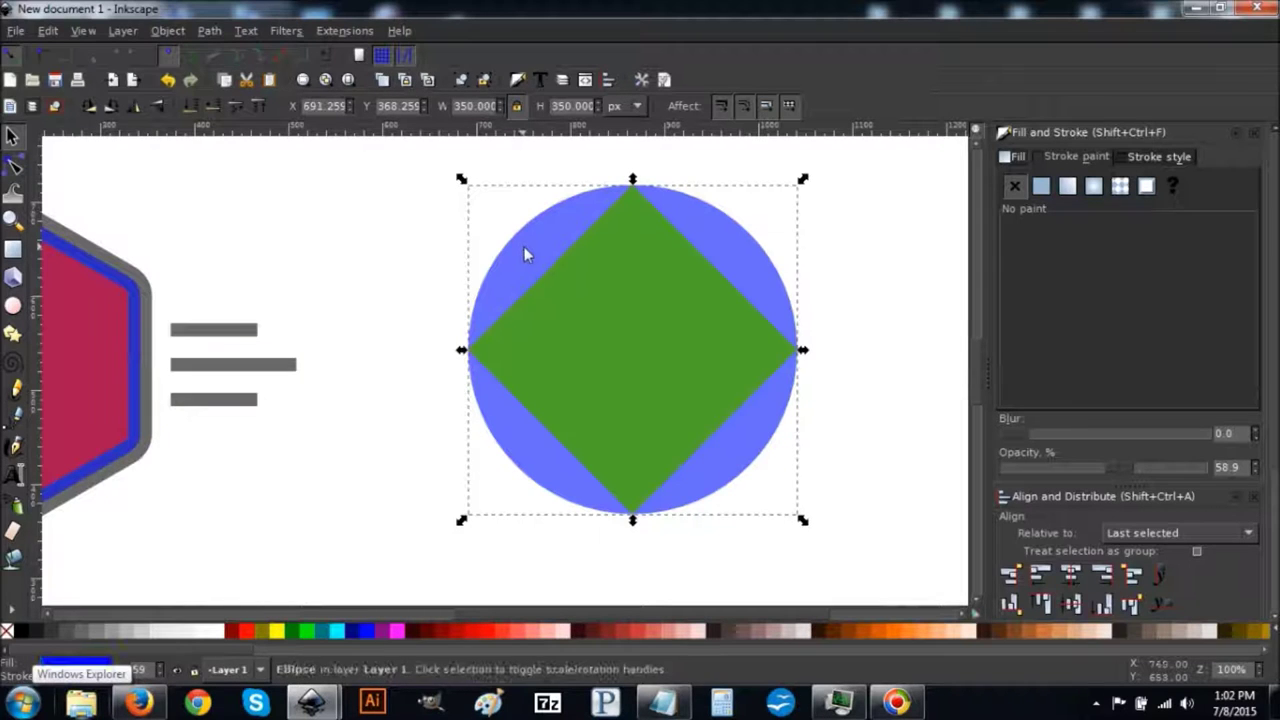
left_click(633, 300, "shift")
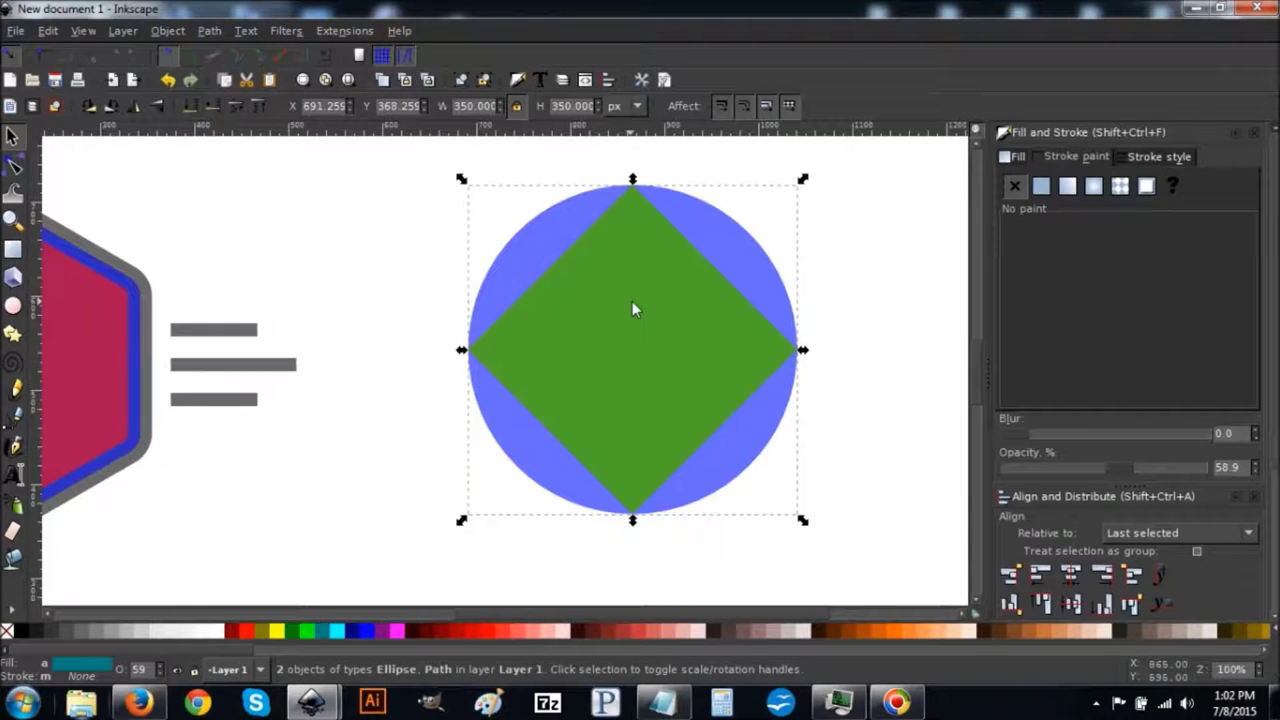
left_click(210, 31)
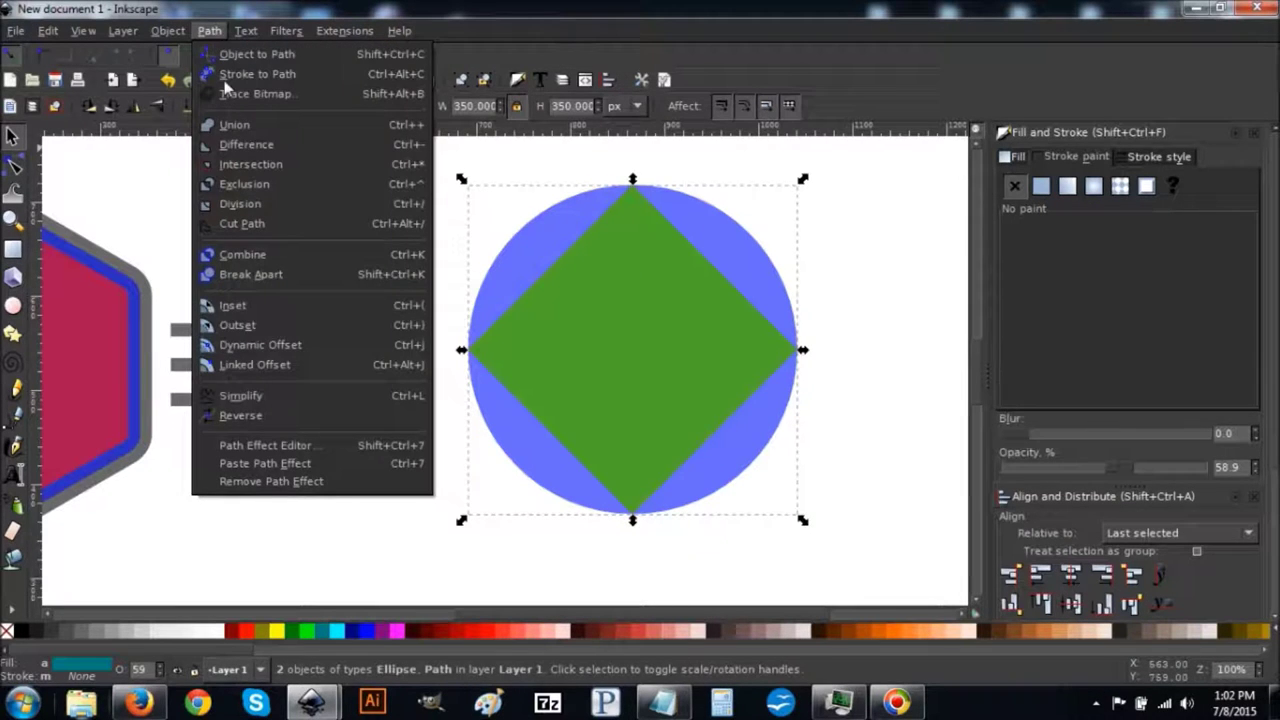
left_click(250, 144)
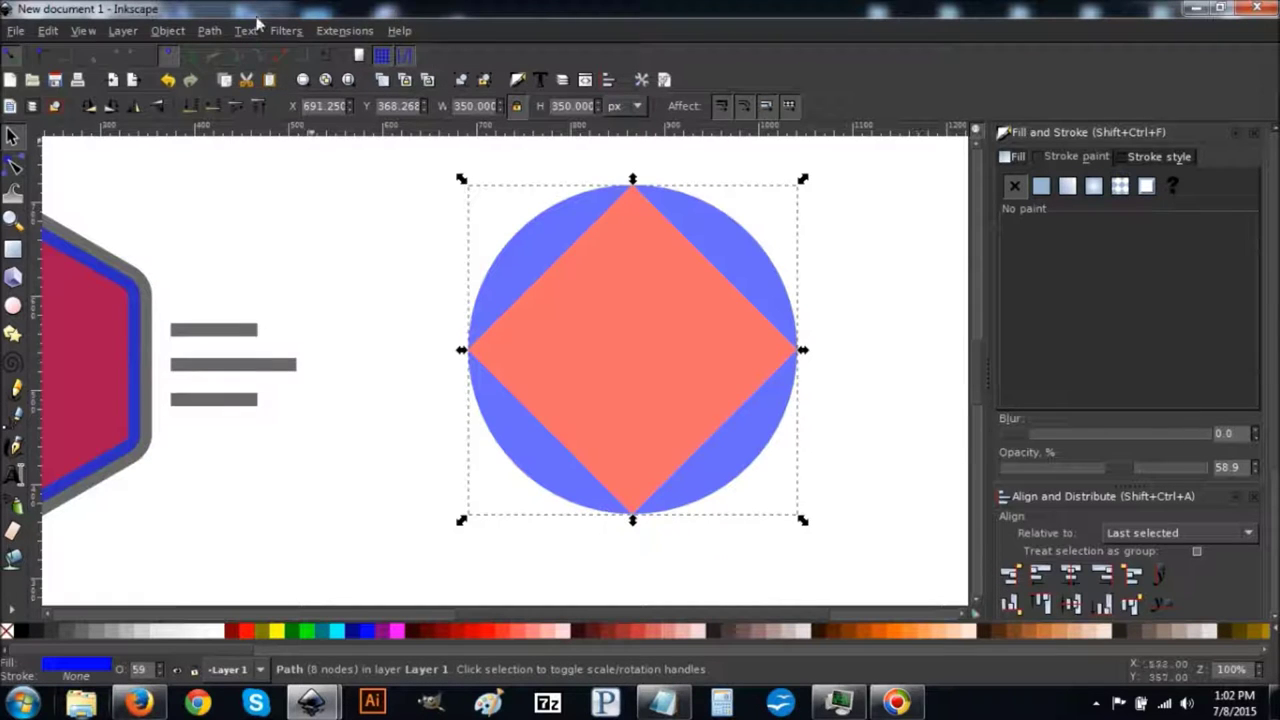
left_click(210, 31)
left_click(250, 274)
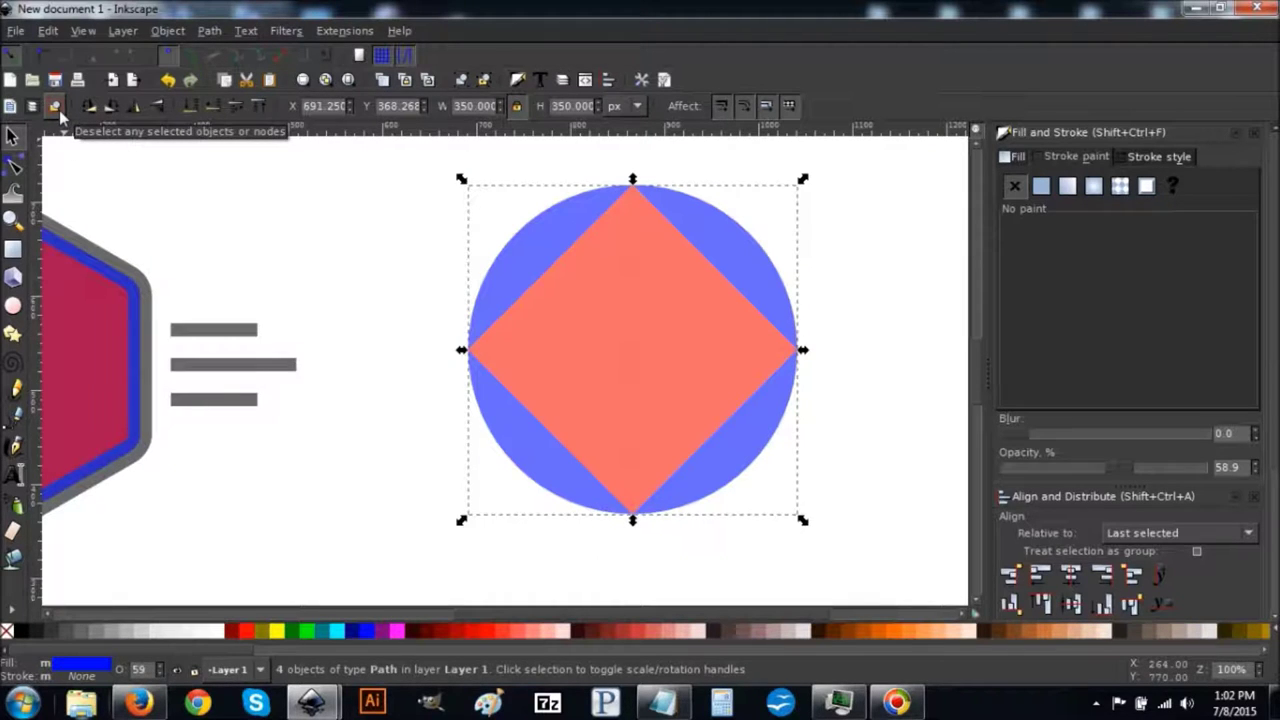
Delete the two upper blue circle segments beside the red diamond, keeping the two lower ones
left_click(57, 108)
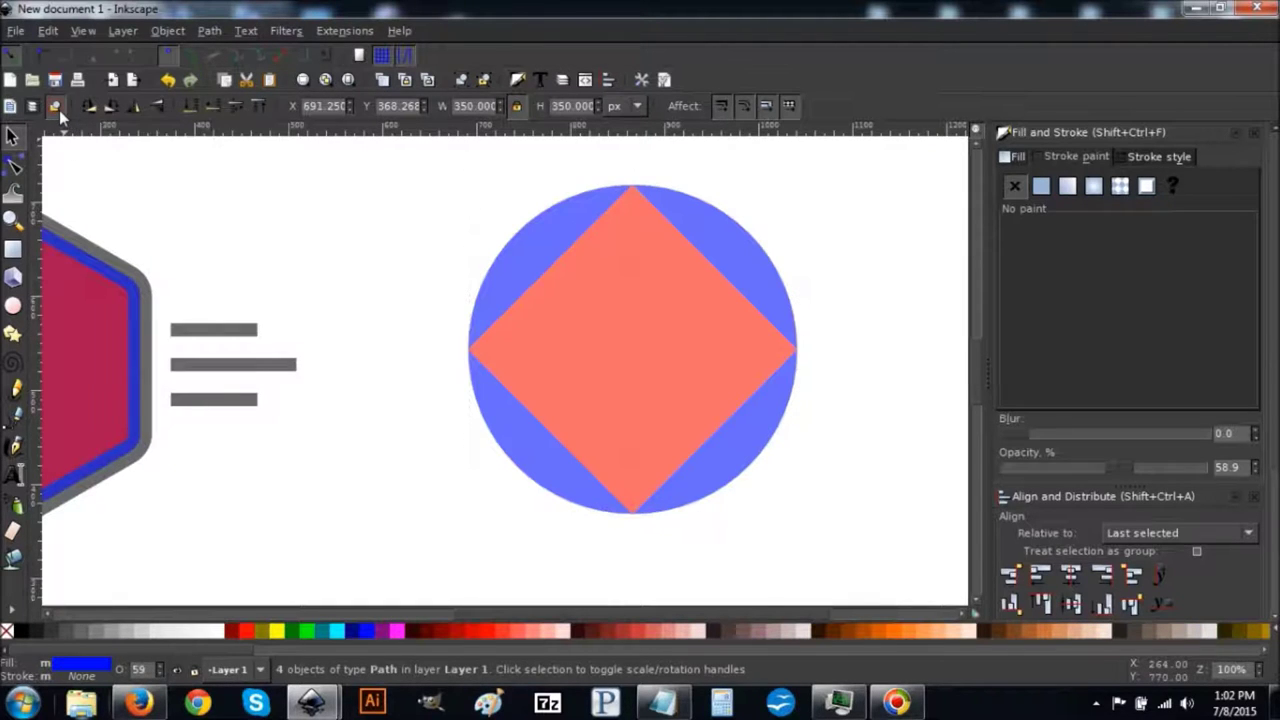
left_click(524, 236)
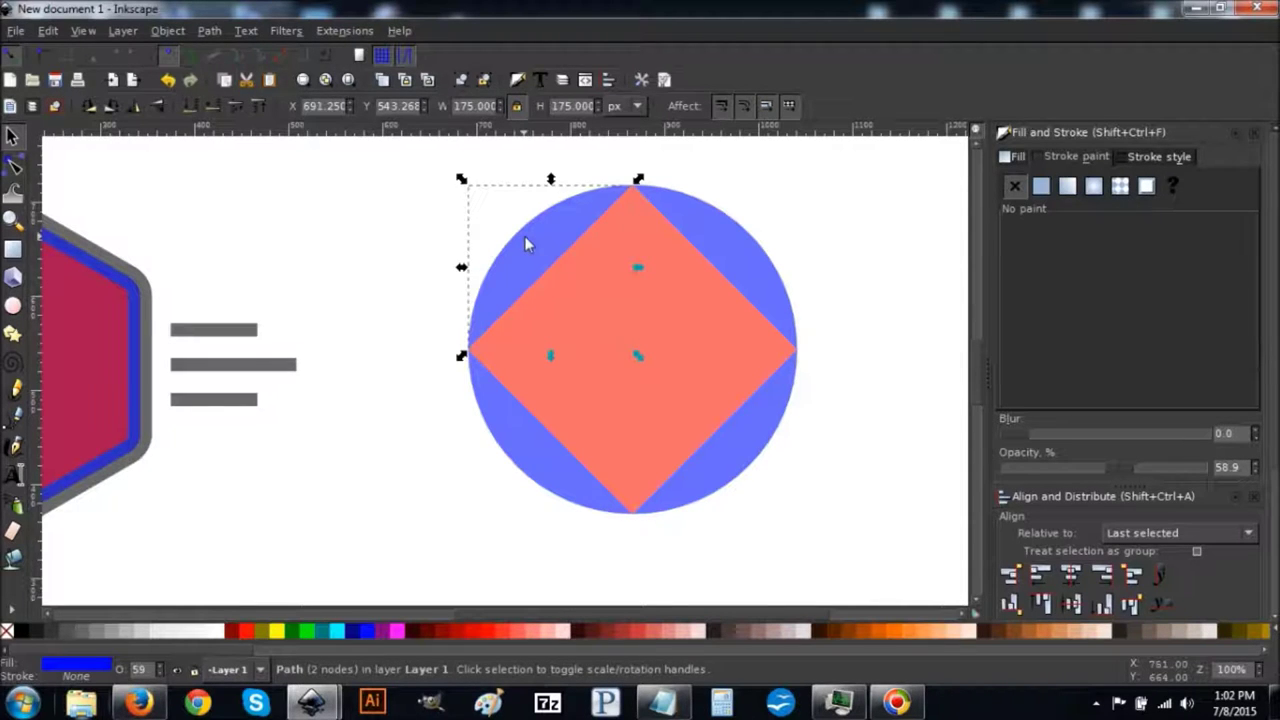
key("Delete")
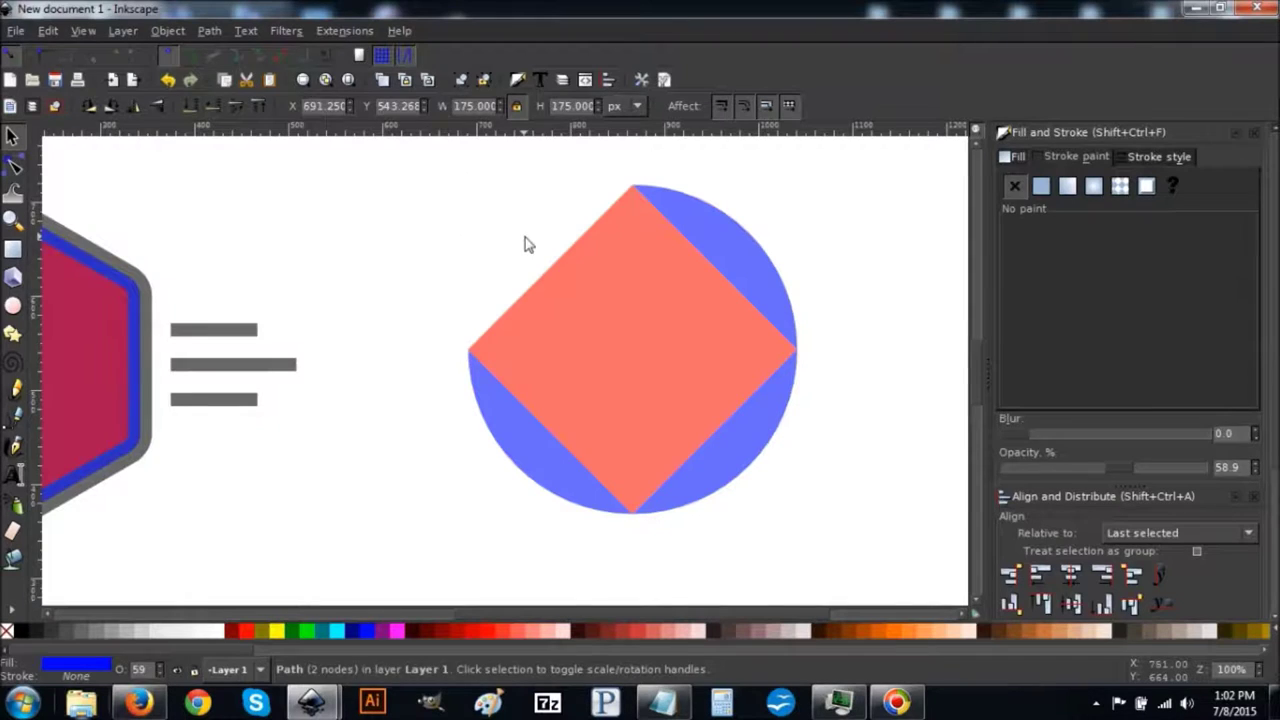
left_click(743, 233)
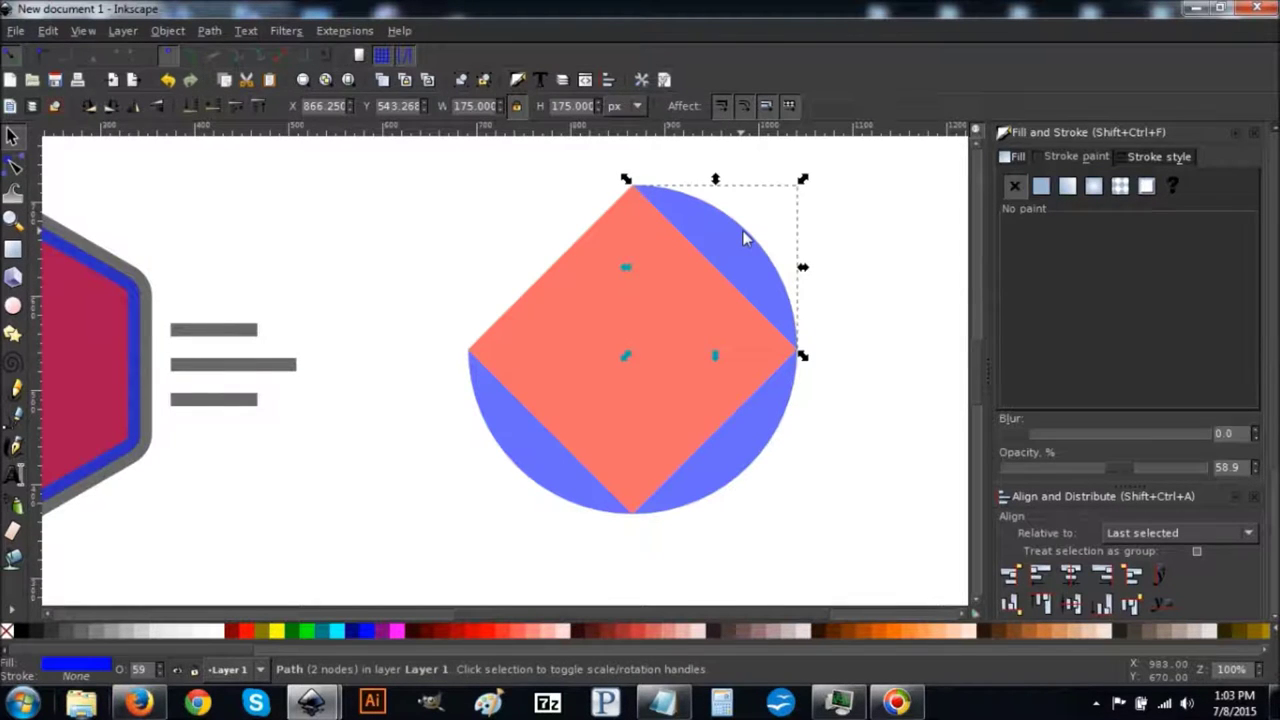
key("Delete")
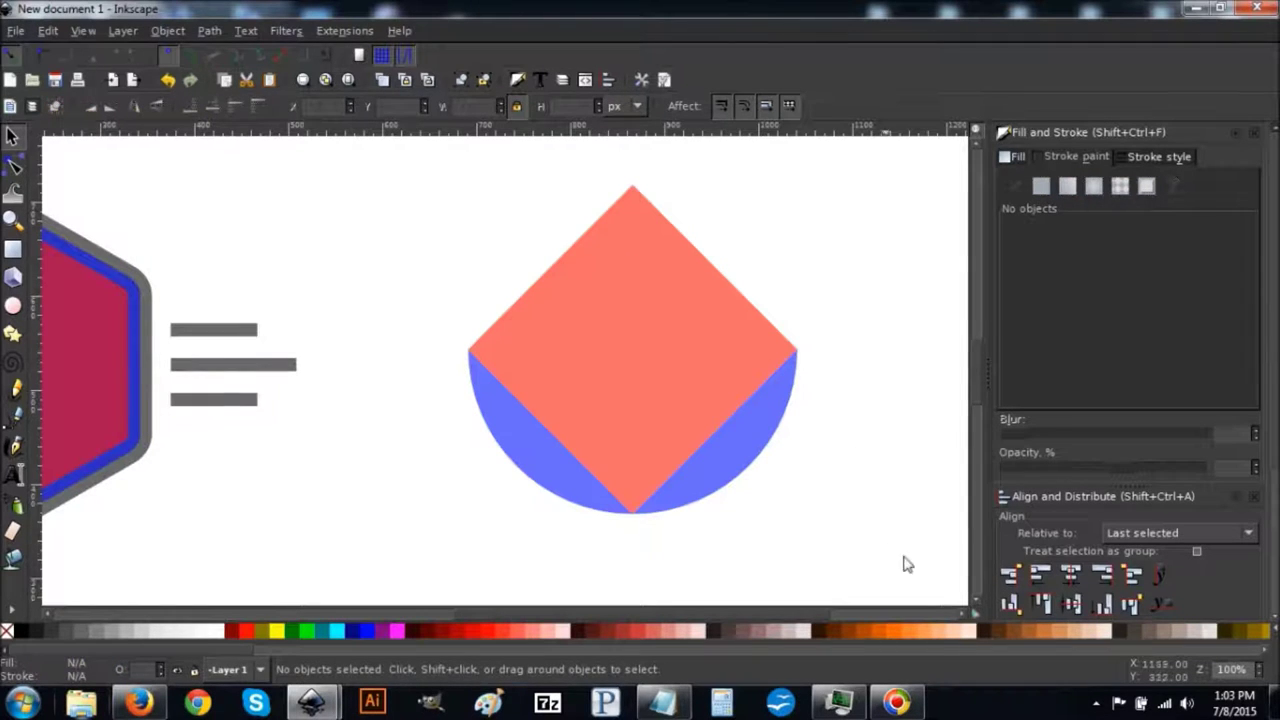
Merge the red diamond and the two remaining blue segments into one shape with Union
left_click_drag(912, 559, 413, 161)
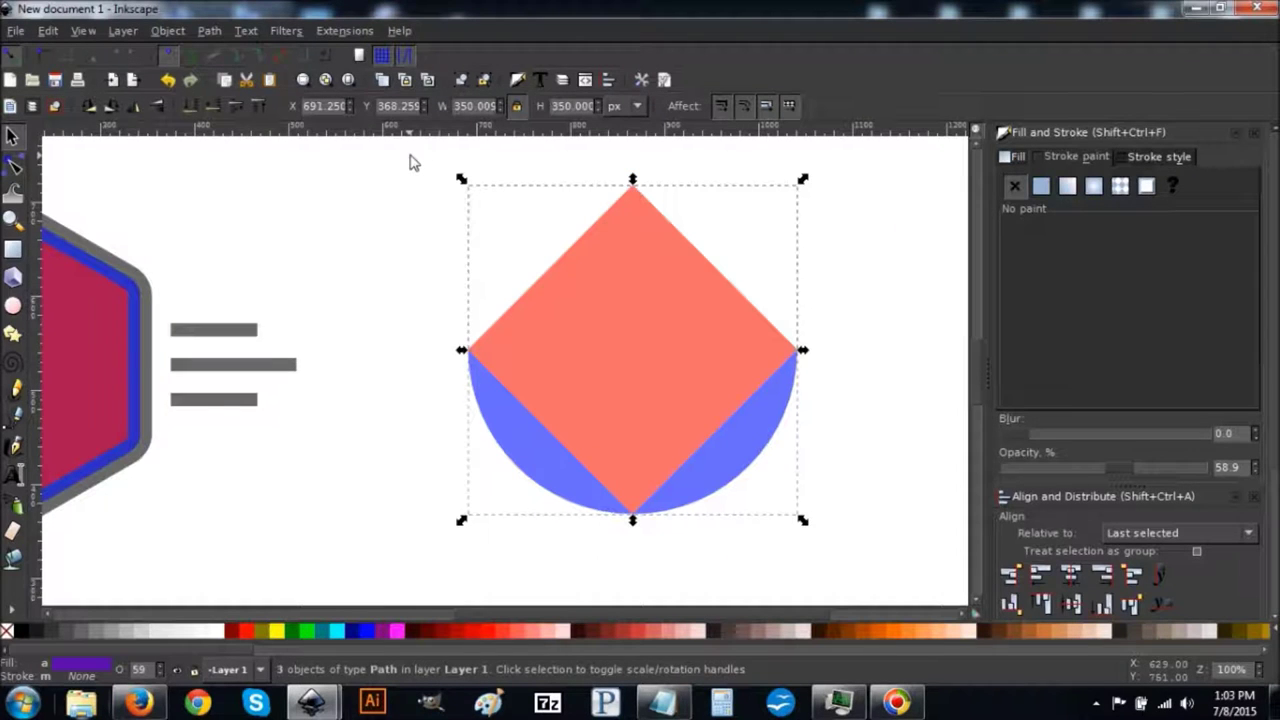
left_click(211, 33)
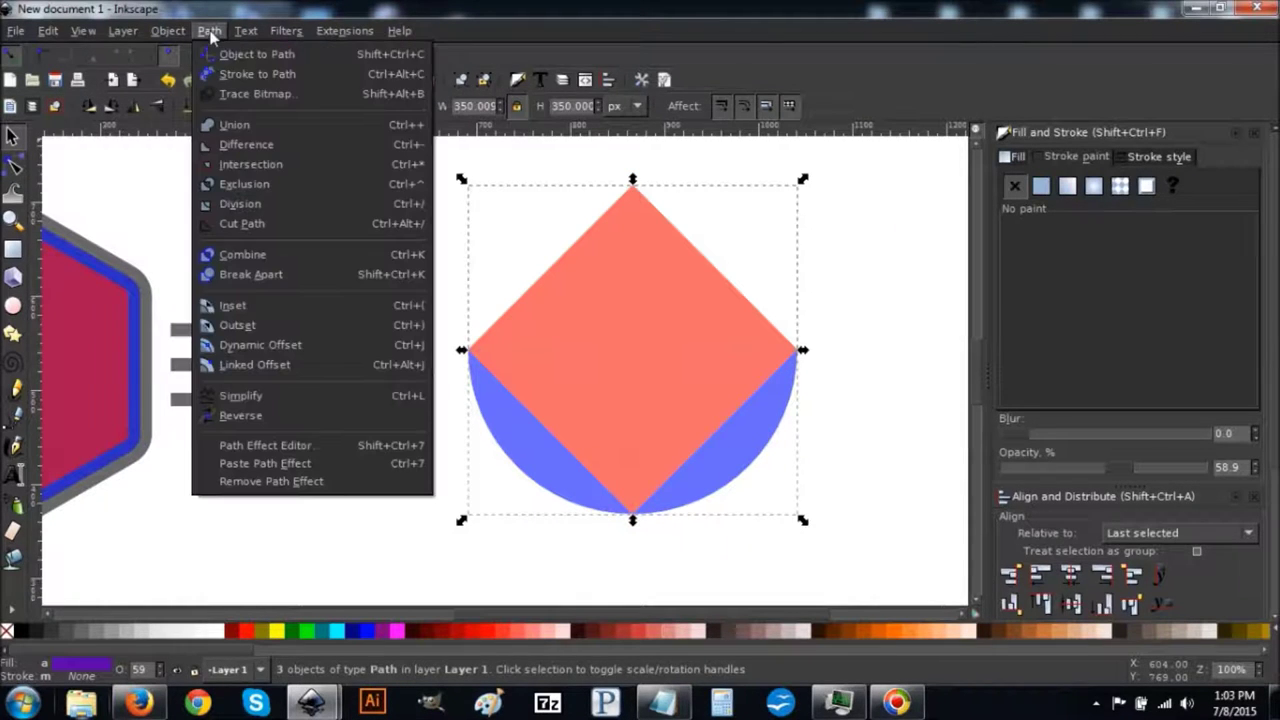
left_click(236, 125)
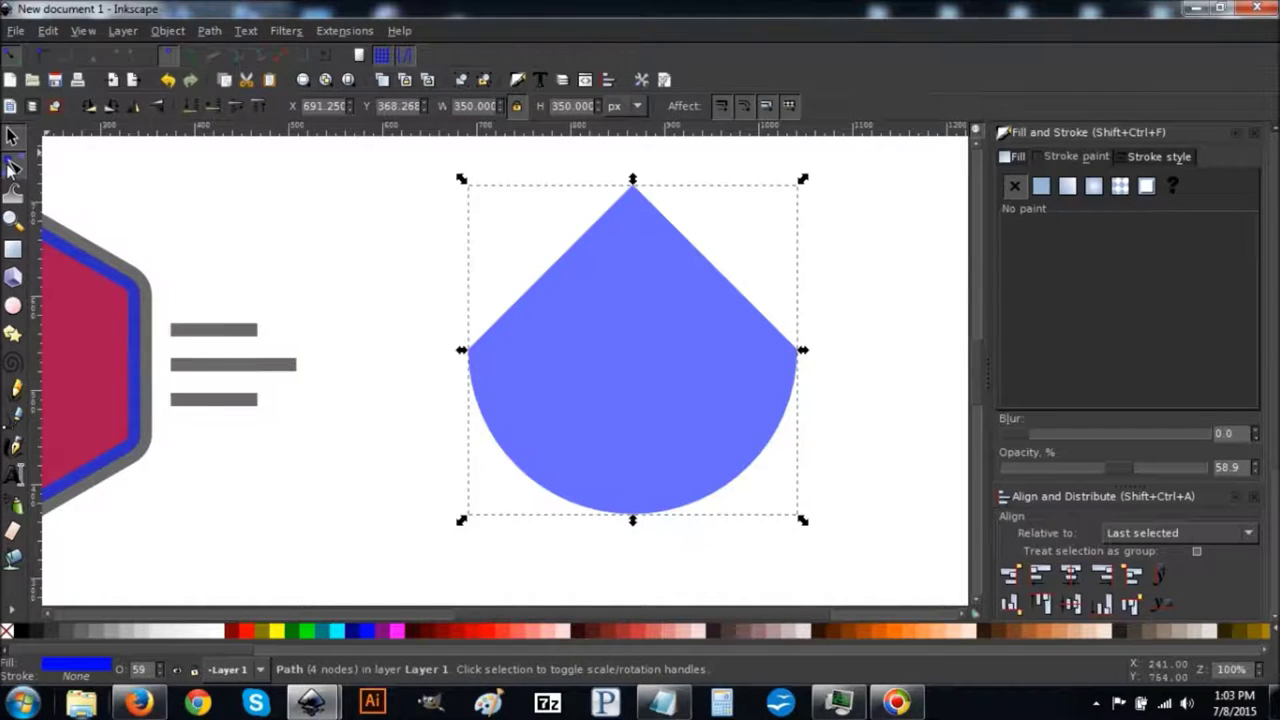
Make the merged shape's two side nodes smooth and move them straight down together to a Y position of about 461 px
left_click(12, 165)
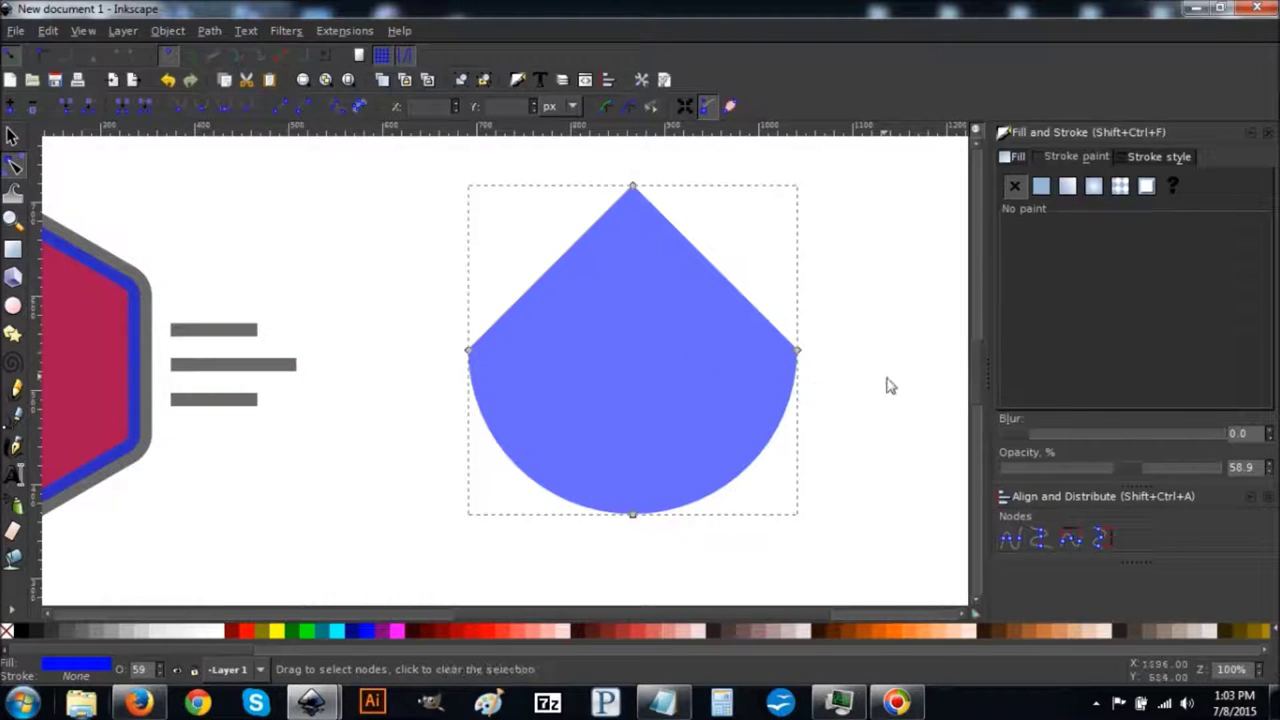
left_click_drag(900, 386, 410, 320)
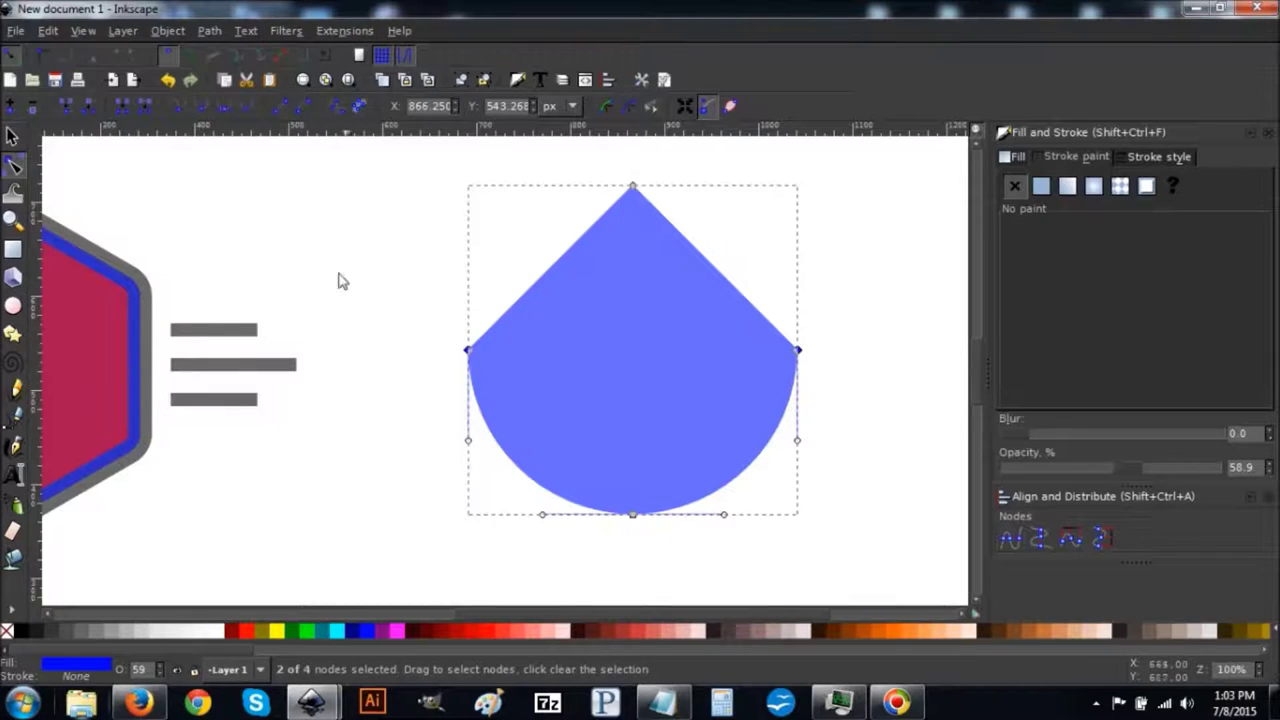
left_click(251, 108)
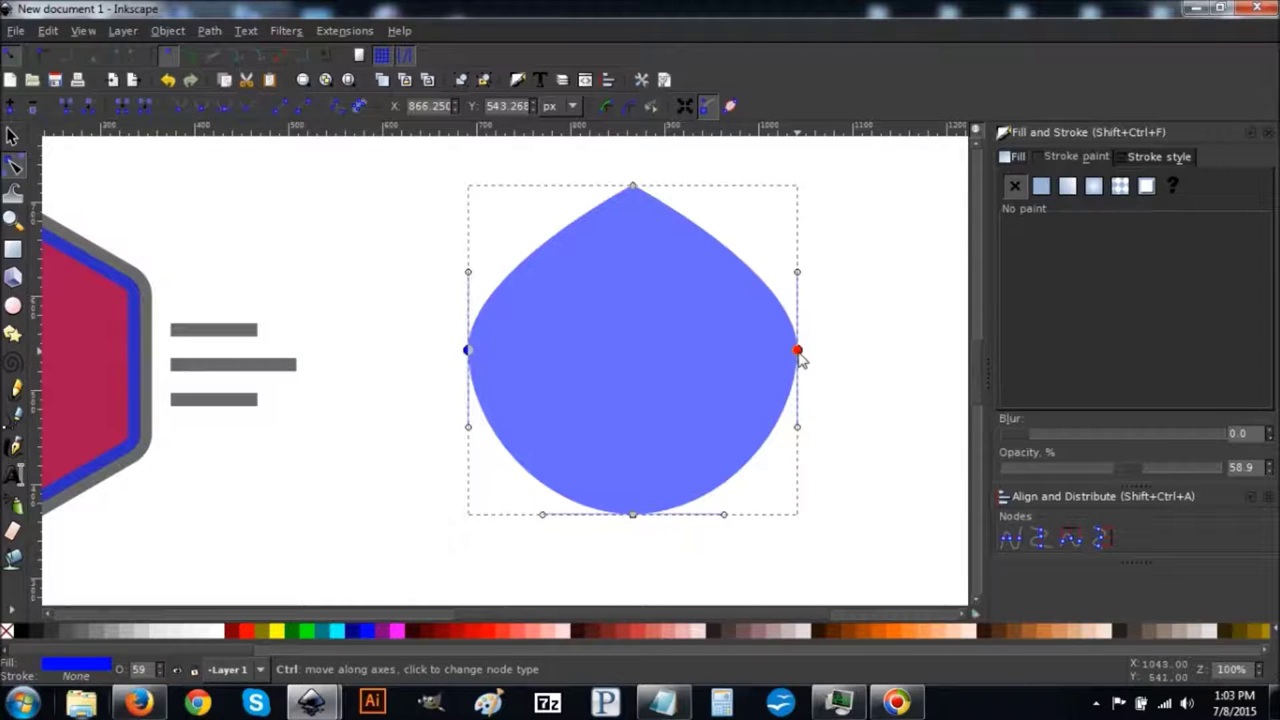
left_click_drag(798, 352, 790, 435)
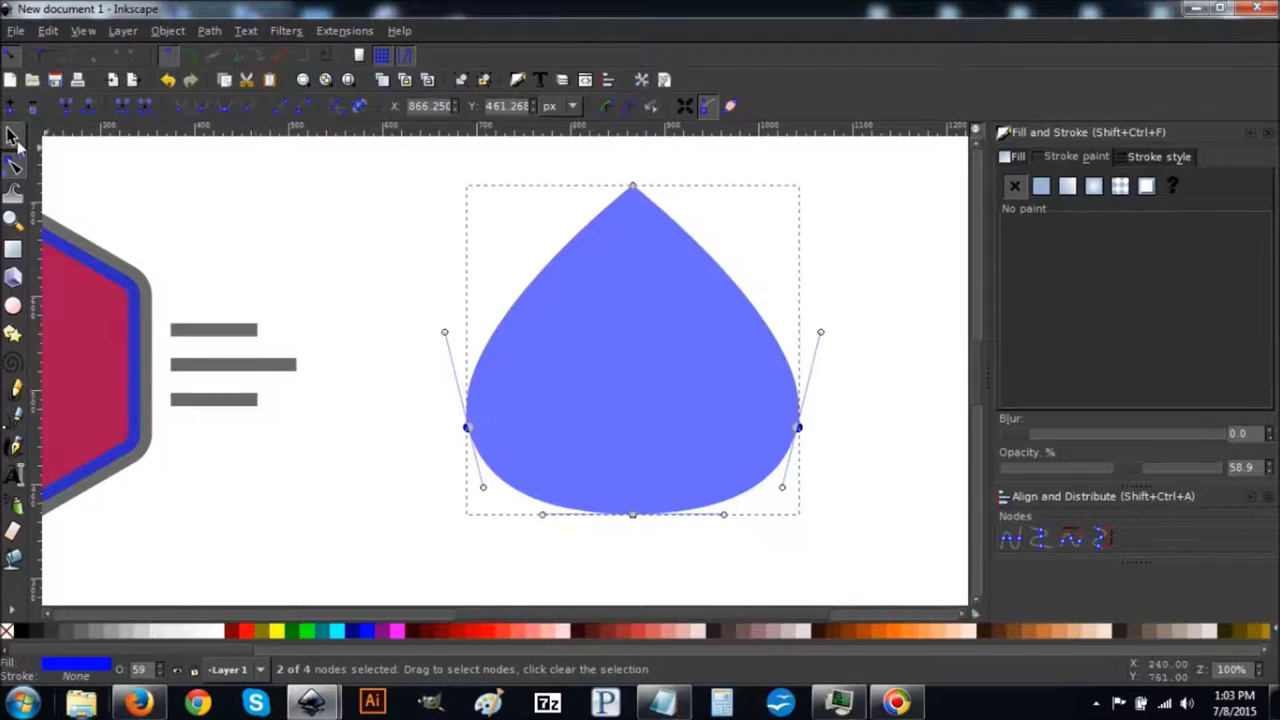
Squeeze the drop horizontally from its right side to about 219 px wide, keeping its height
left_click(12, 138)
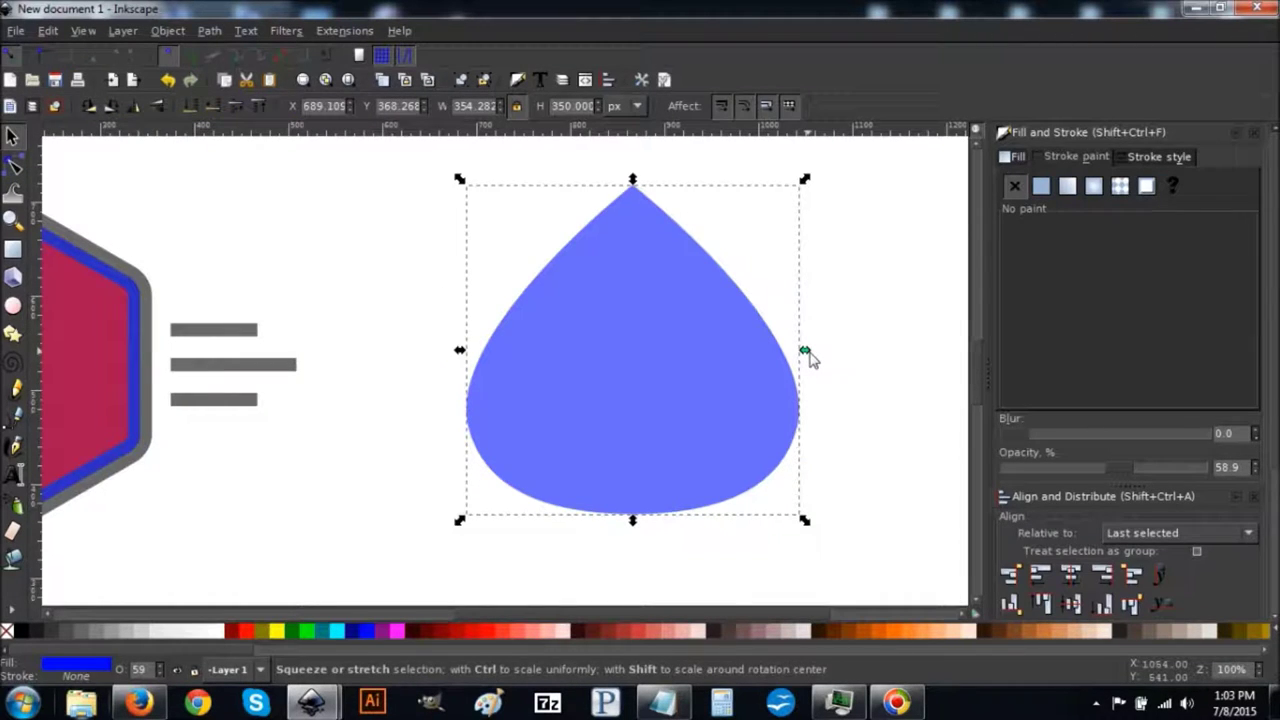
left_click_drag(810, 358, 686, 357)
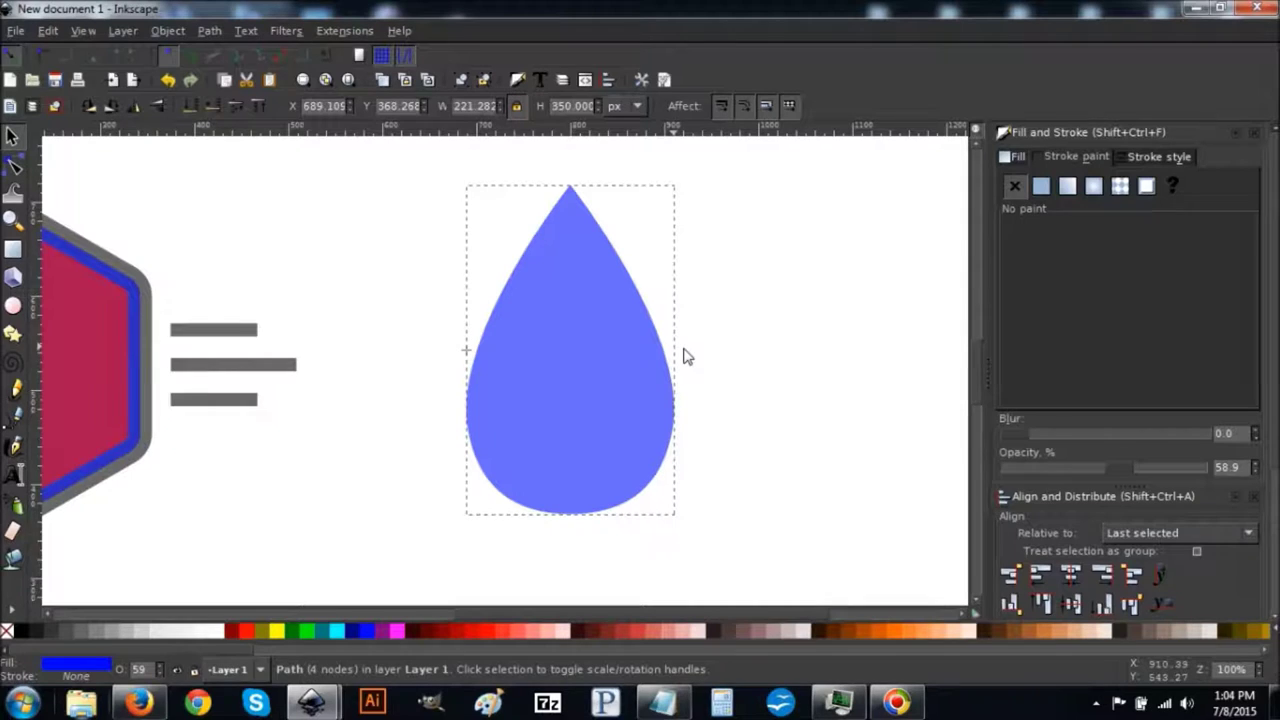
left_click_drag(686, 357, 683, 357)
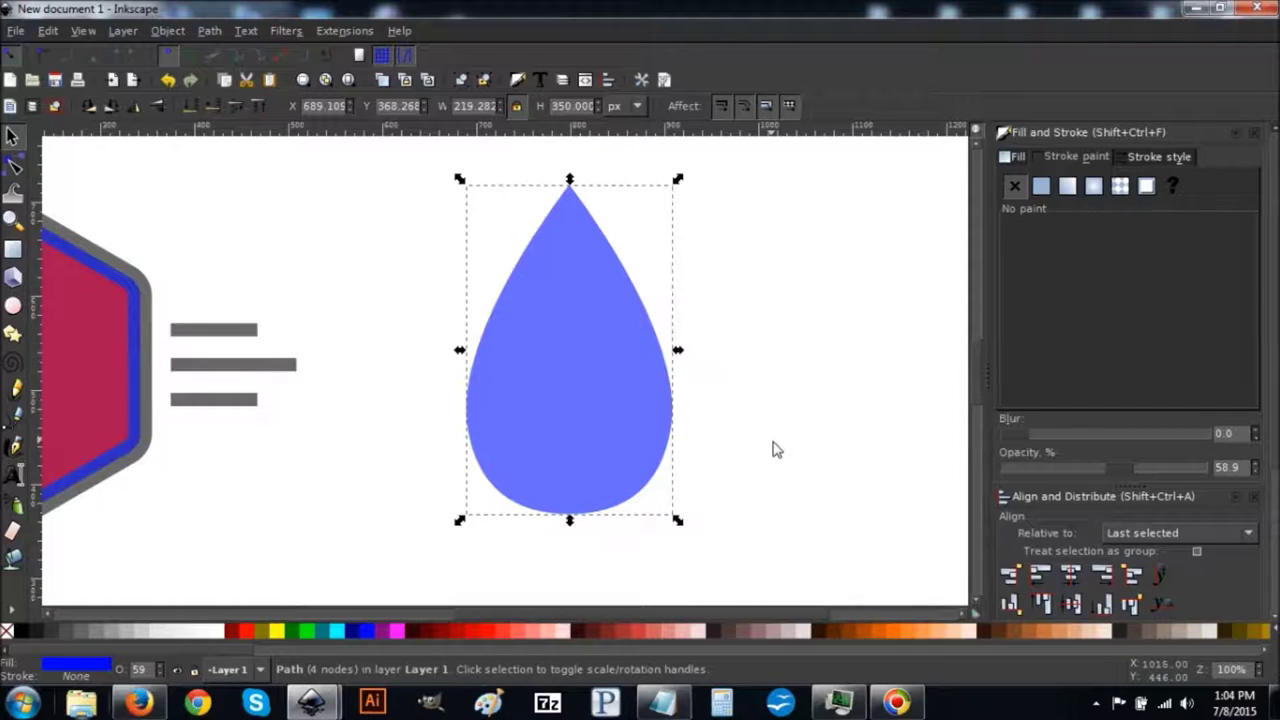
Duplicate the blue drop and fill the copy red
right_click(578, 282)
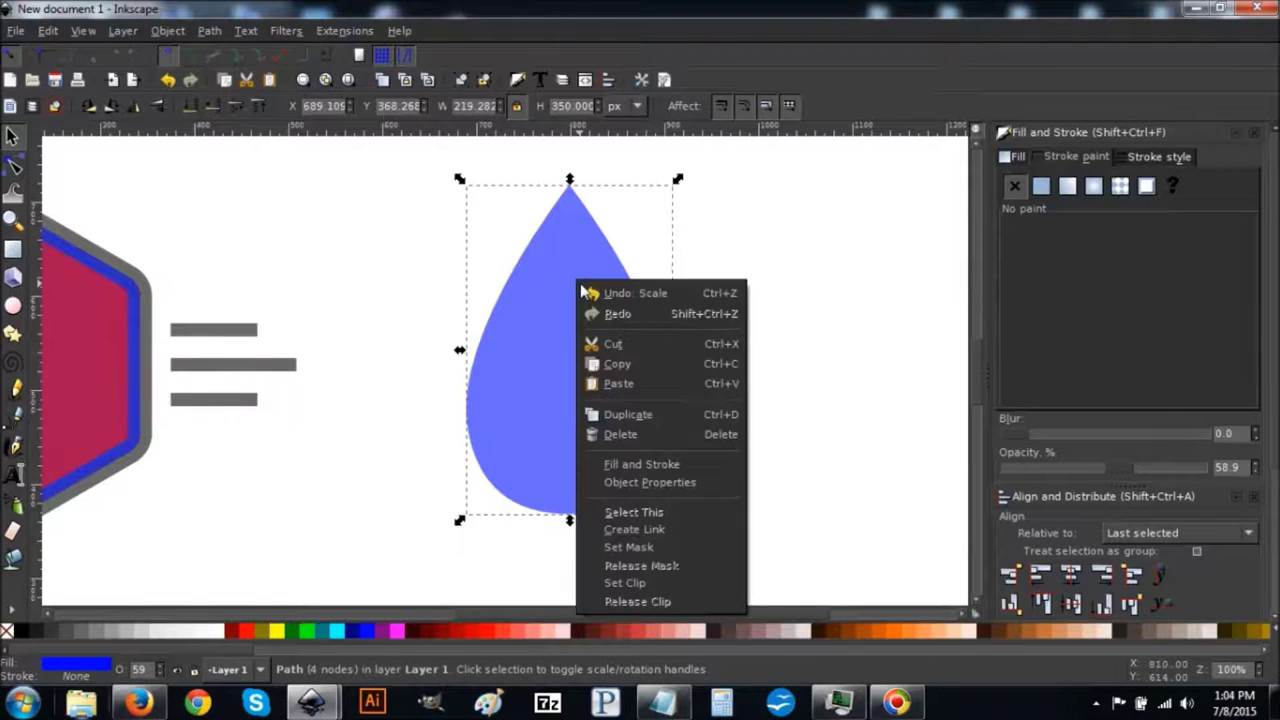
left_click(610, 414)
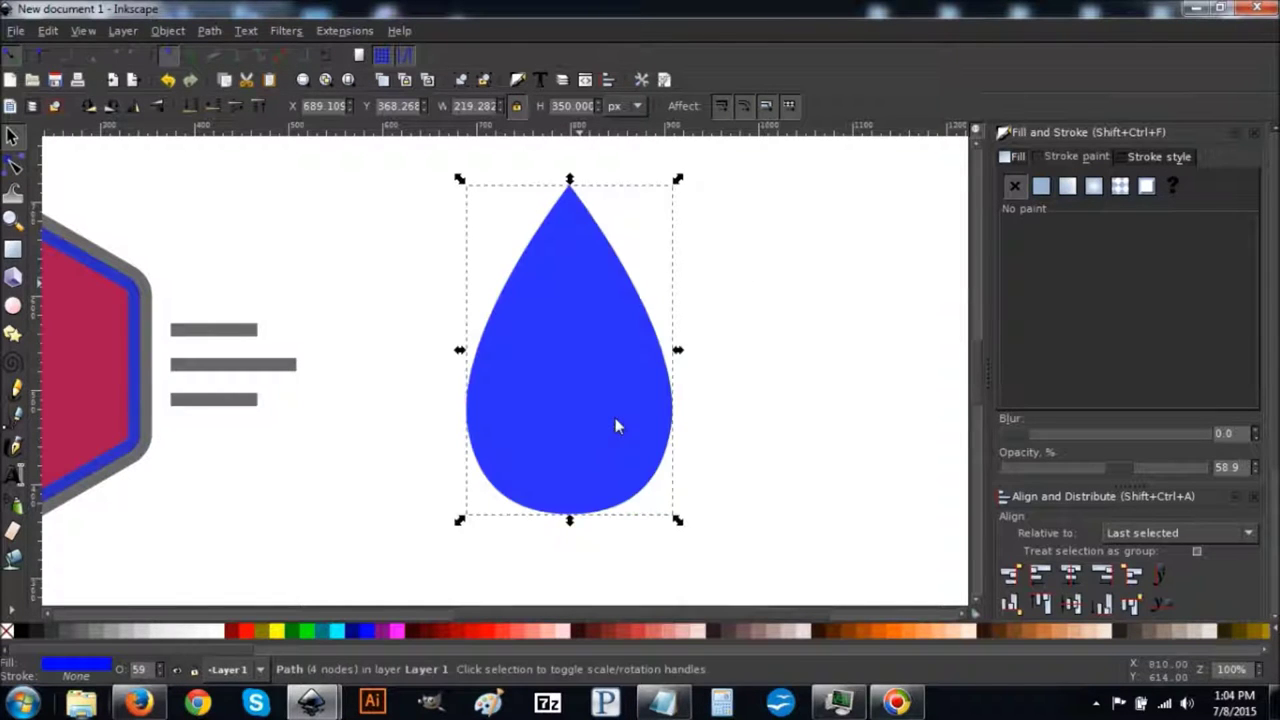
left_click(242, 634)
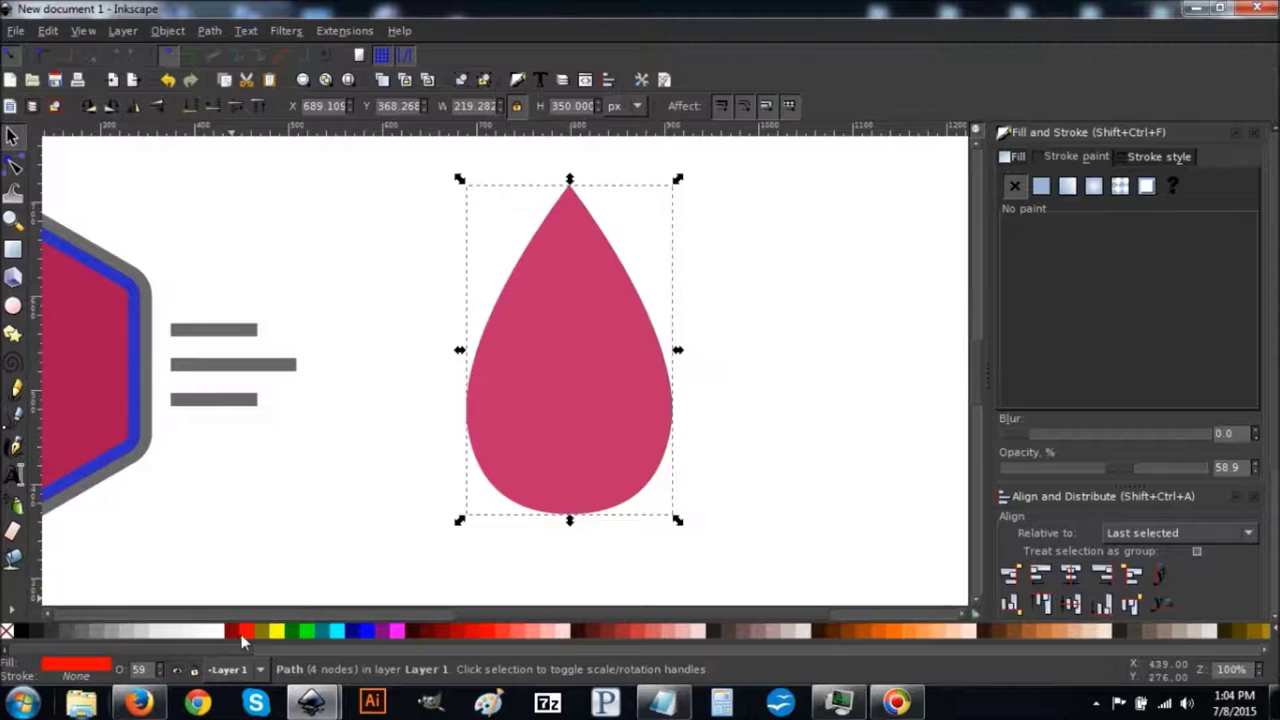
Inset the red drop repeatedly to about 199 × 323 px to leave an even blue border around it
left_click(216, 32)
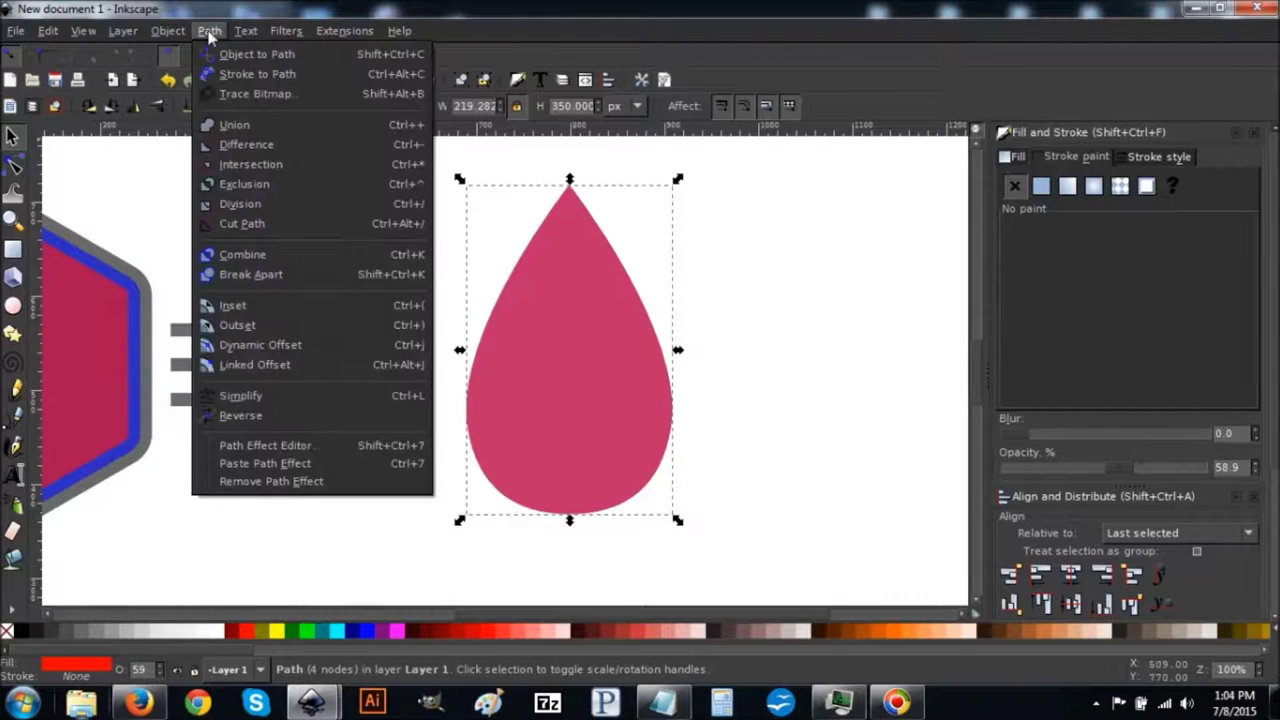
left_click(247, 308)
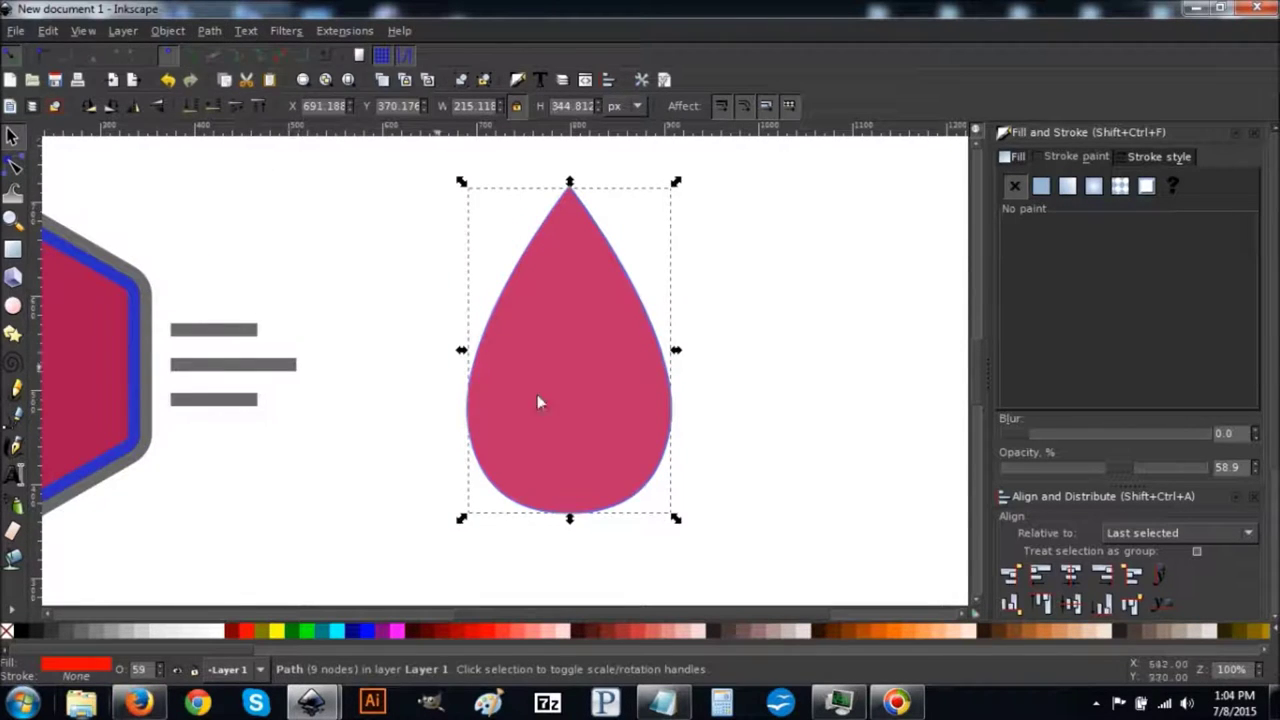
left_click(12, 219)
left_click_drag(703, 528, 441, 287)
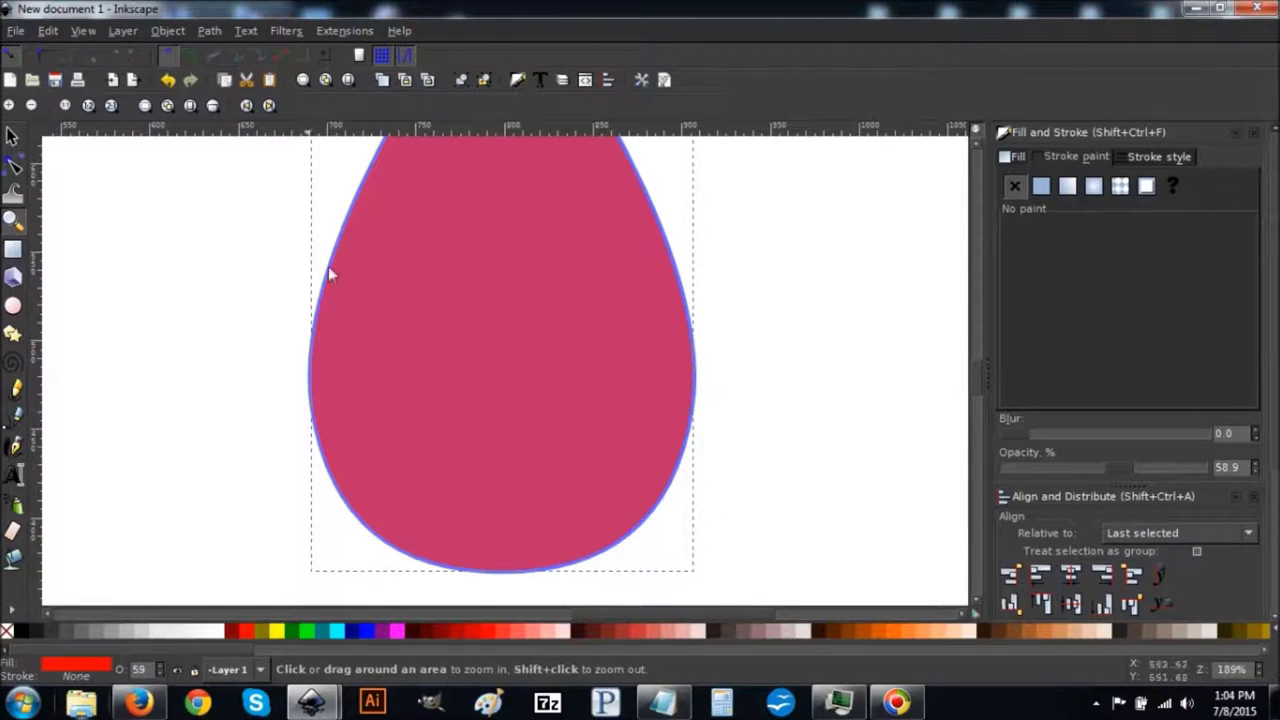
key("1")
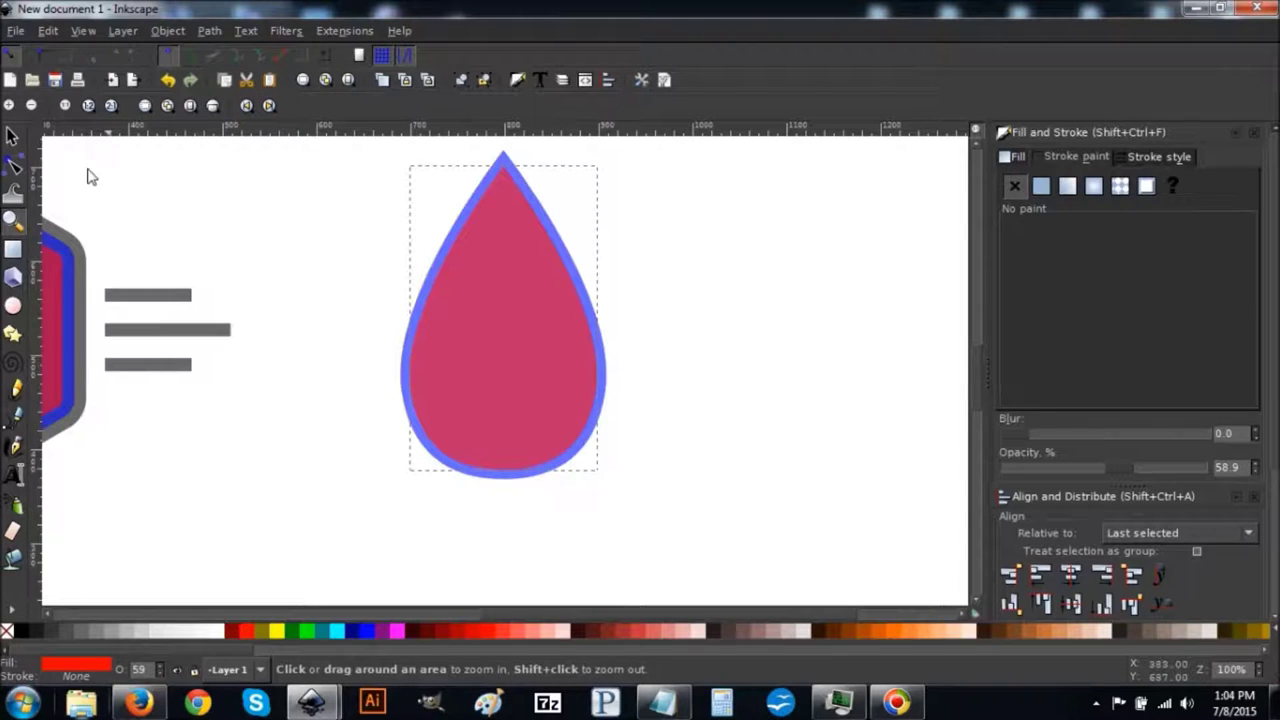
Duplicate the red drop as a green copy and shrink it proportionally from its lower-left corner to about 162 × 263 px
left_click(12, 137)
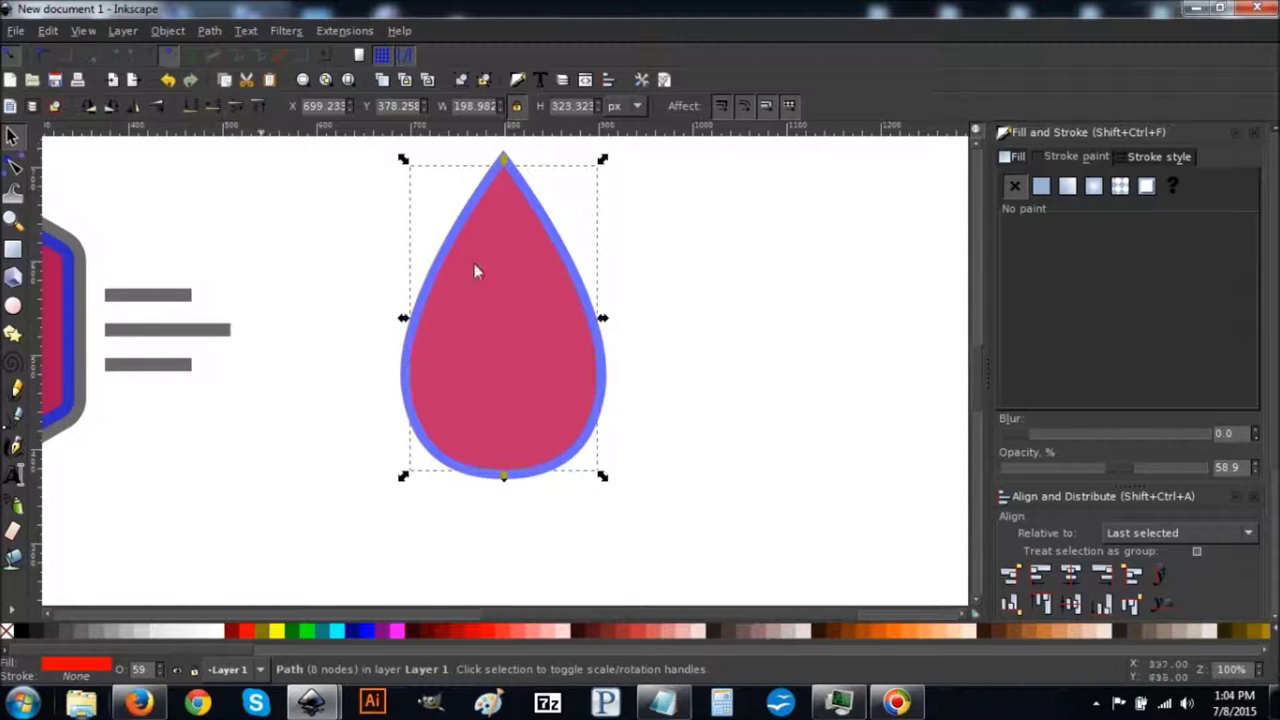
right_click(517, 278)
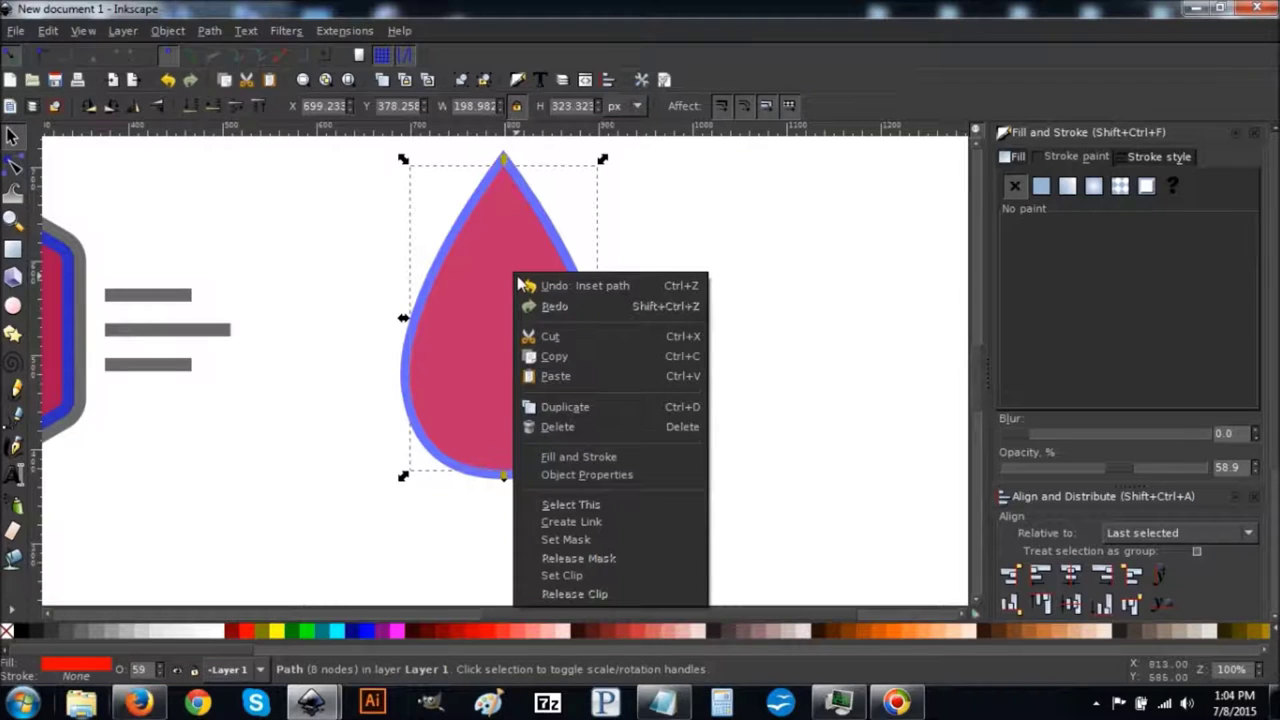
left_click(566, 408)
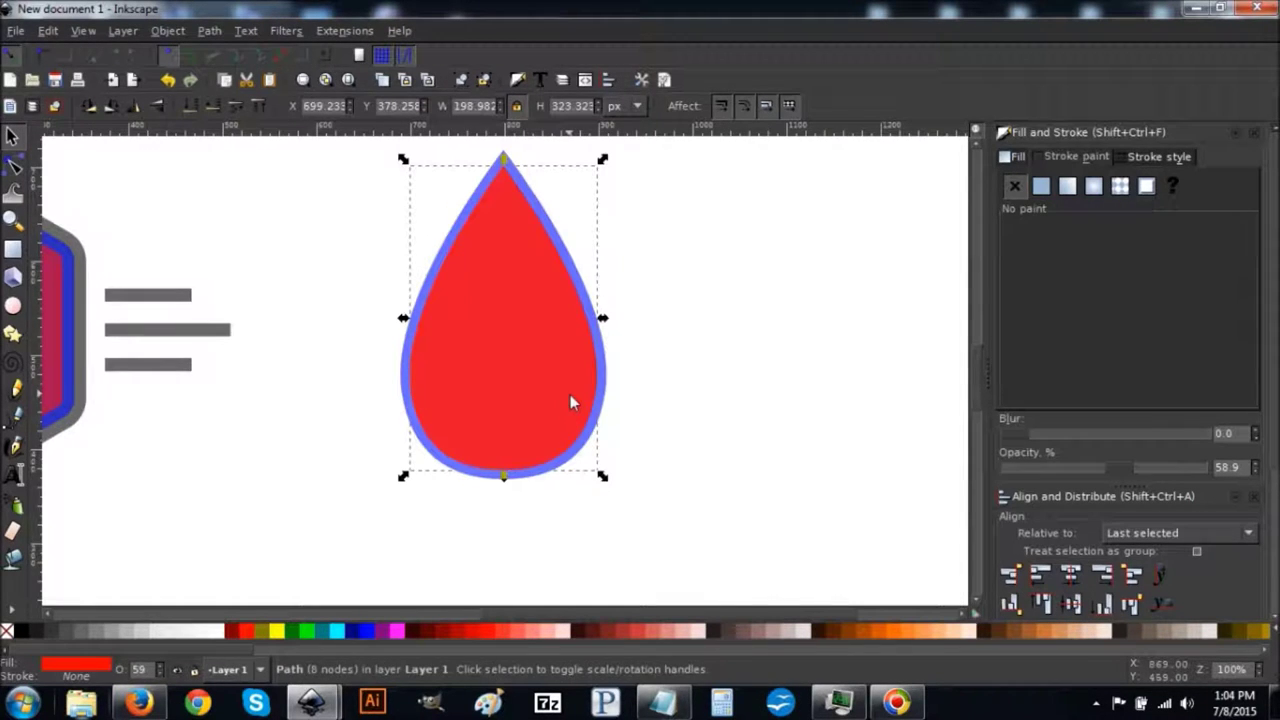
left_click(305, 632)
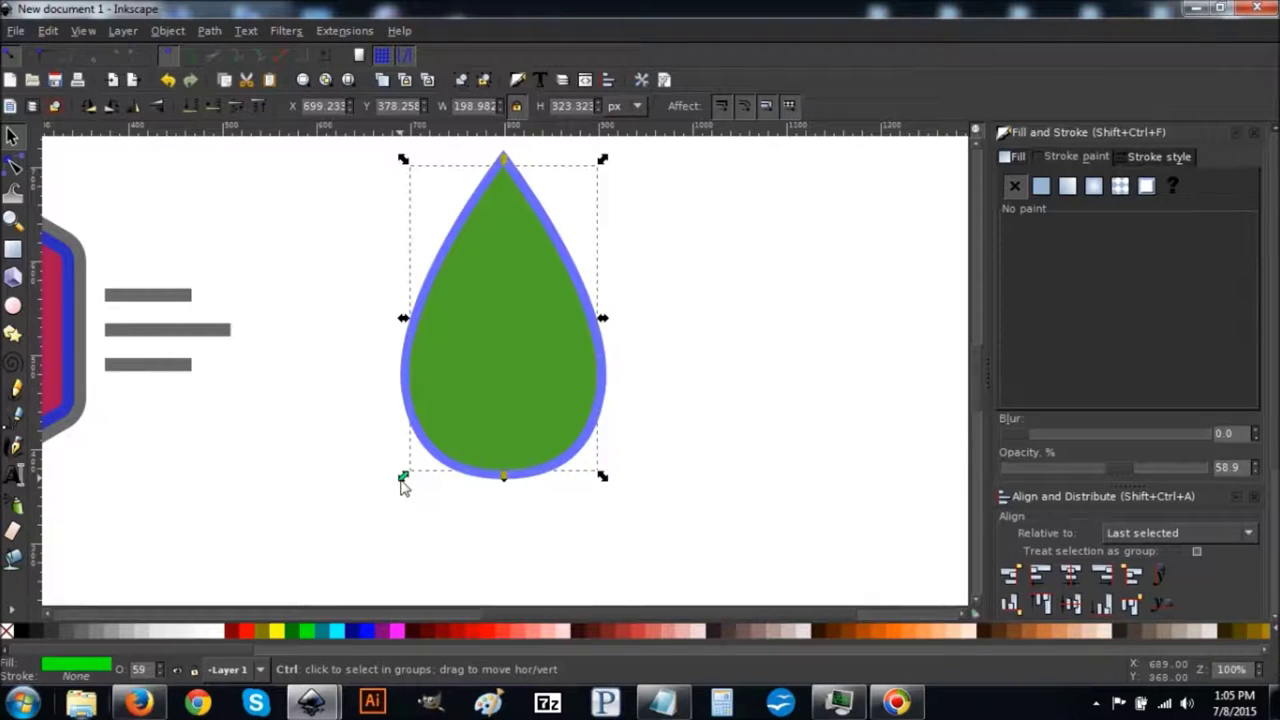
left_click_drag(403, 481, 438, 460)
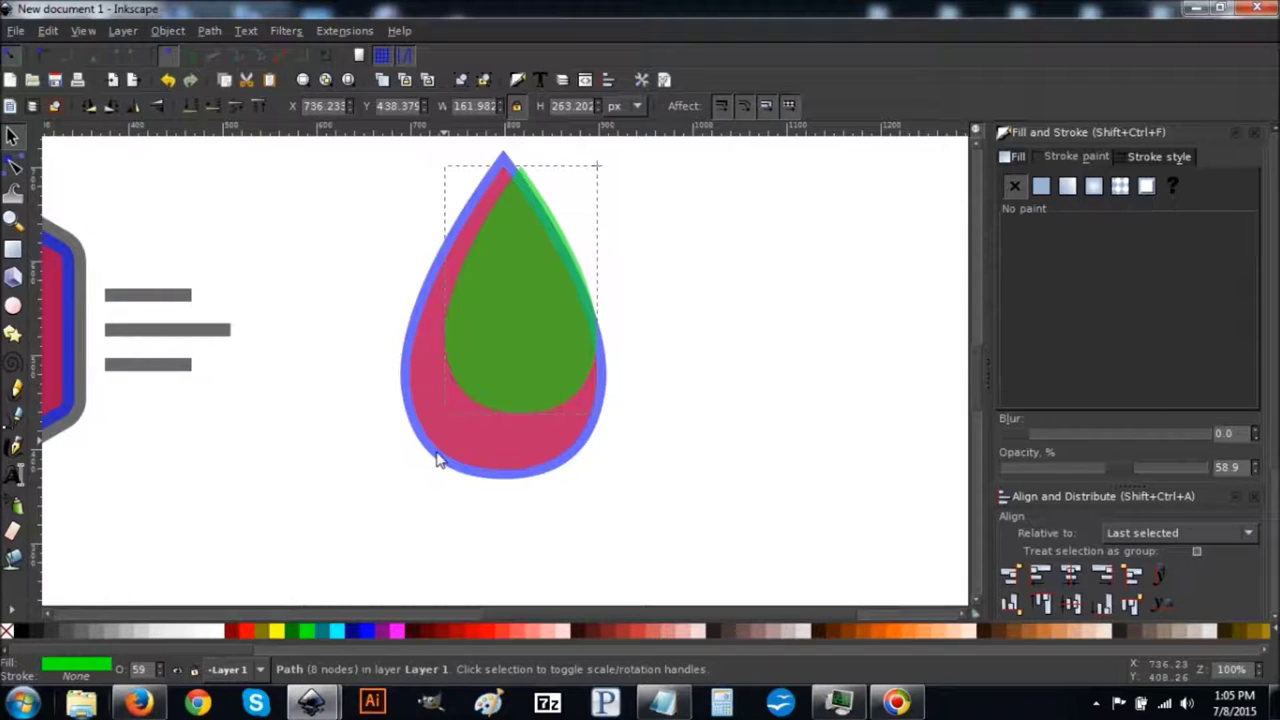
left_click_drag(437, 460, 437, 460)
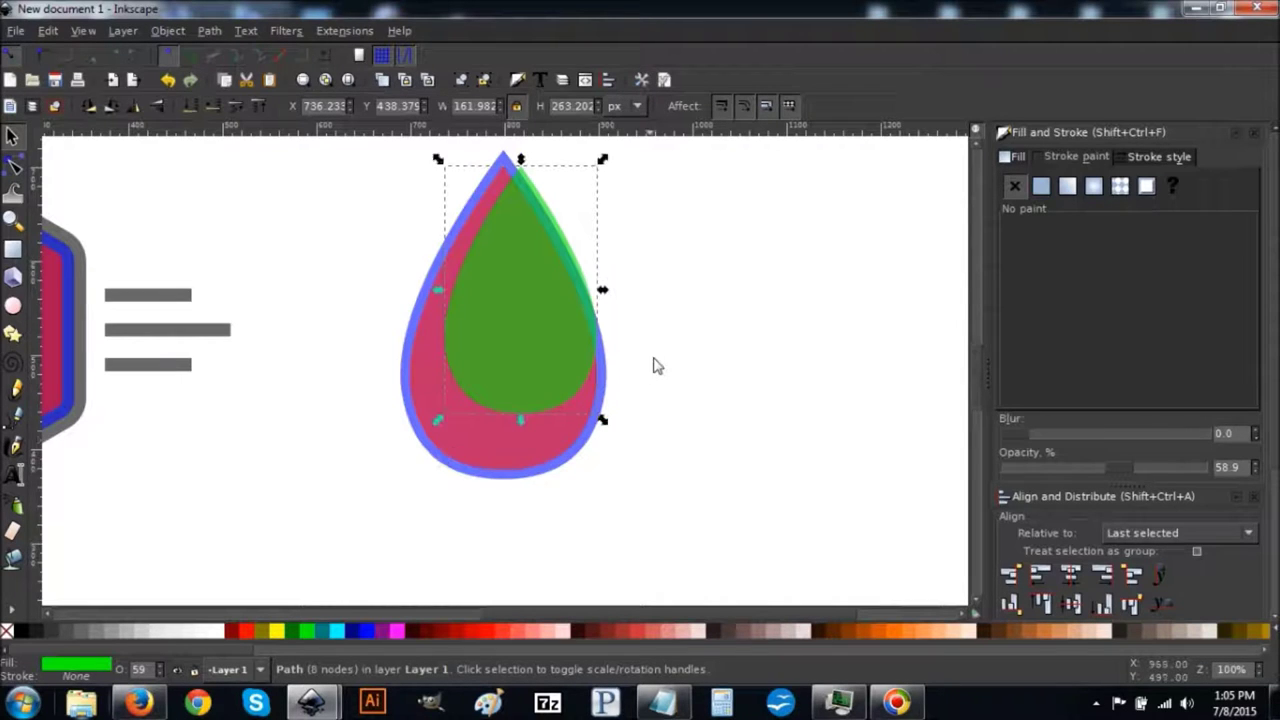
scroll(646, 369, "up", 1)
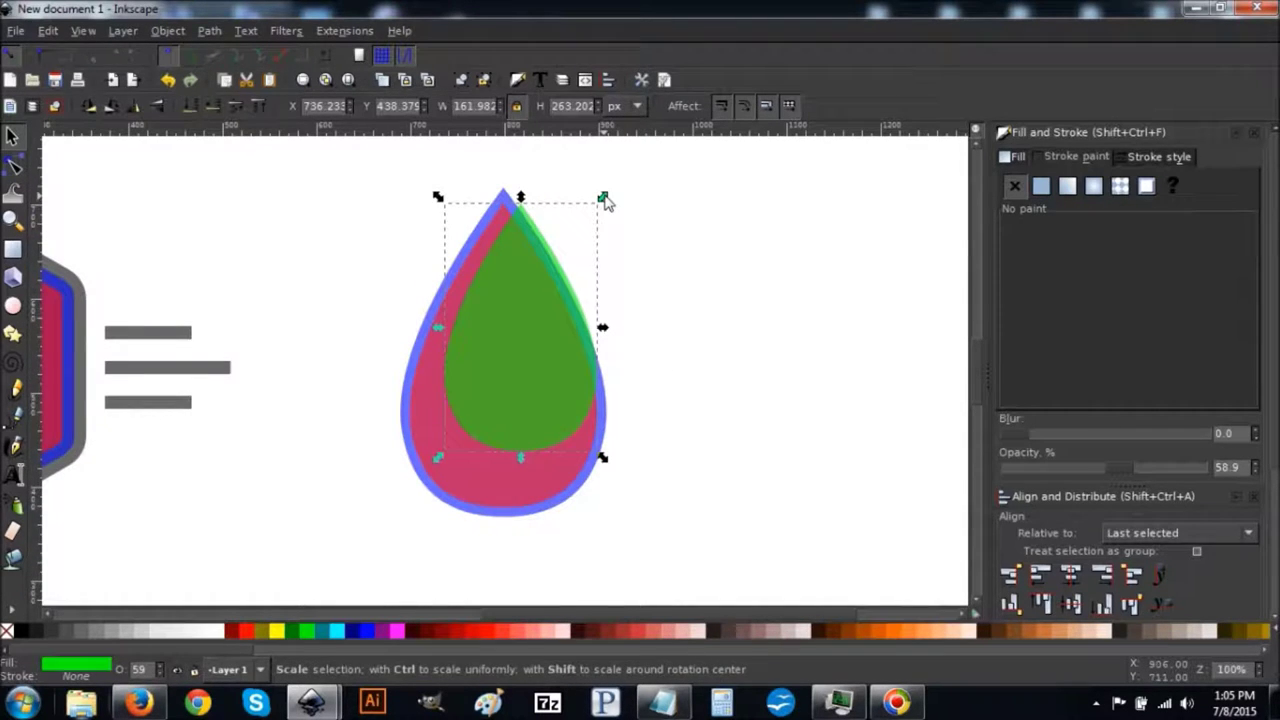
scroll(620, 225, "up", 1)
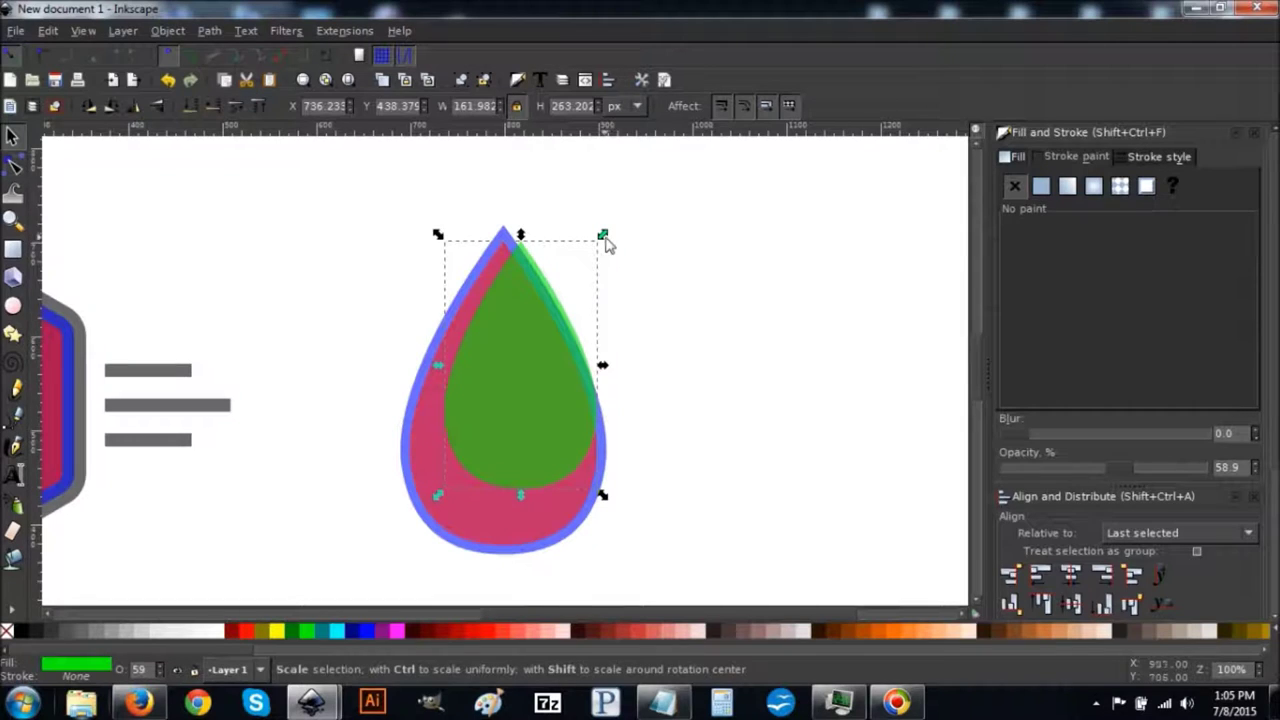
left_click_drag(601, 237, 647, 164)
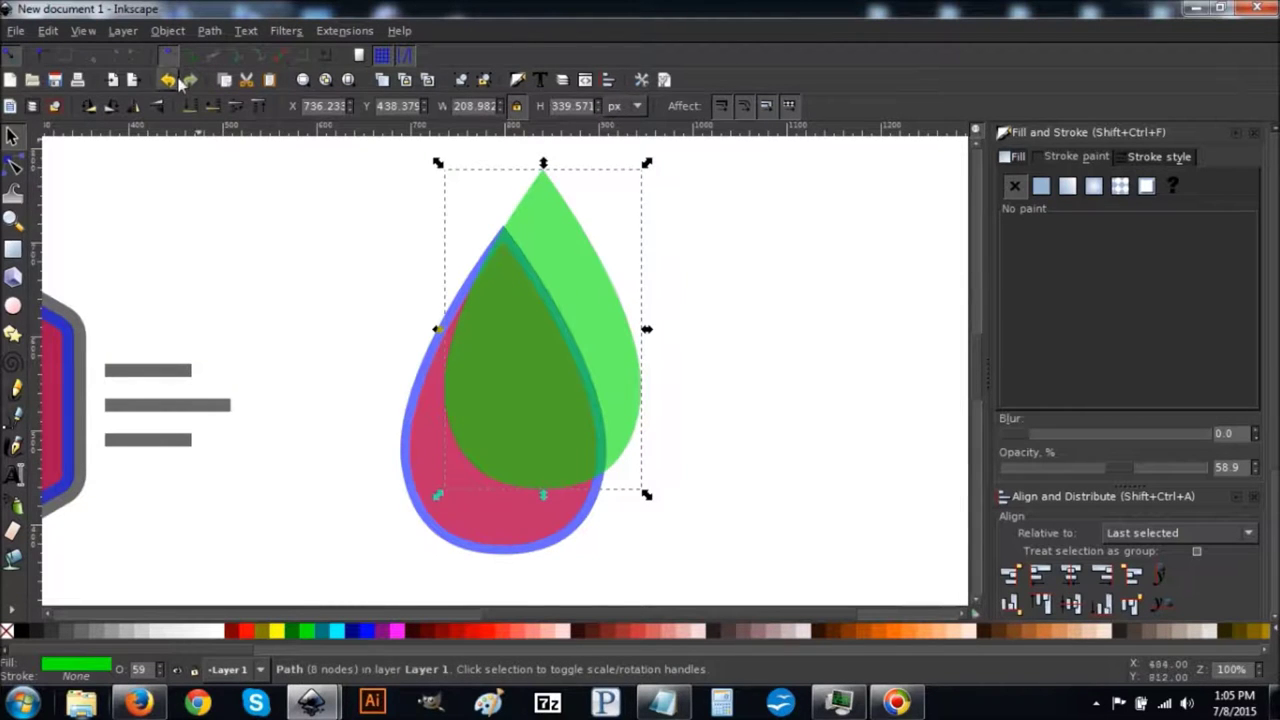
left_click(170, 81)
Enlarge the green drop proportionally from its upper-right corner to about 204 × 332 px, keeping its lower-left corner fixed
left_click(13, 220)
left_click_drag(552, 344, 414, 220)
left_click(14, 140)
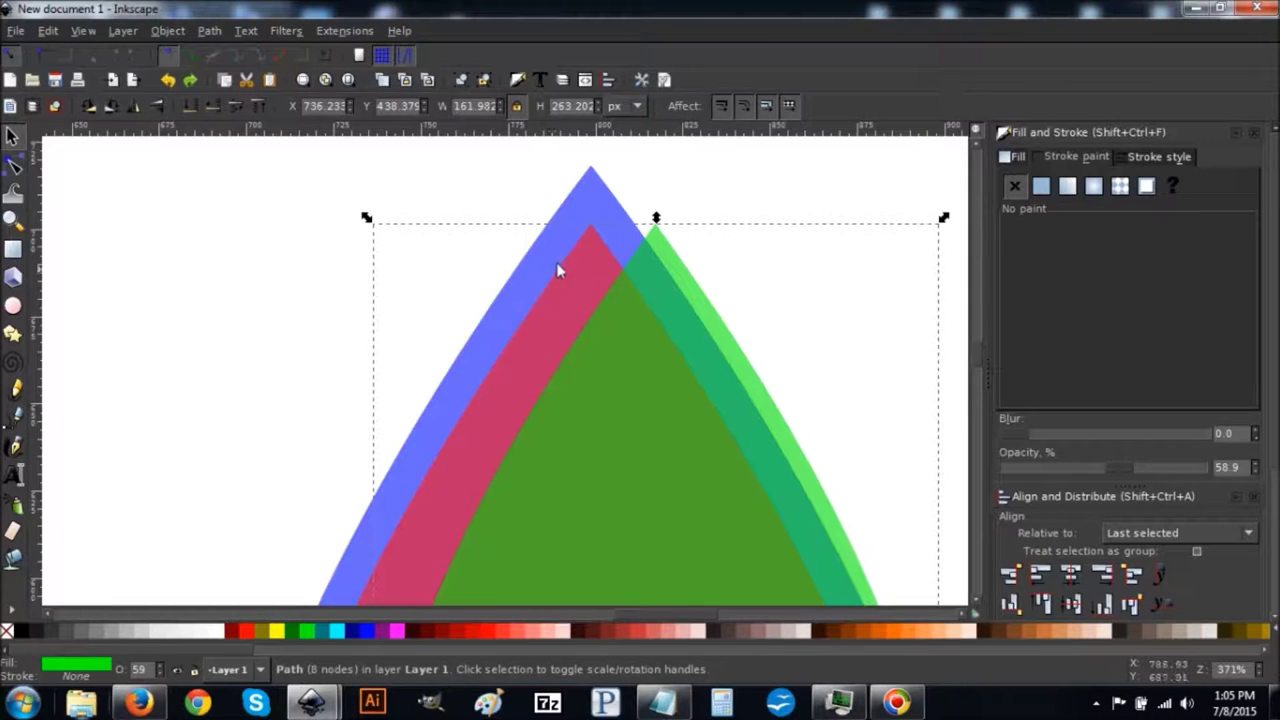
key("1")
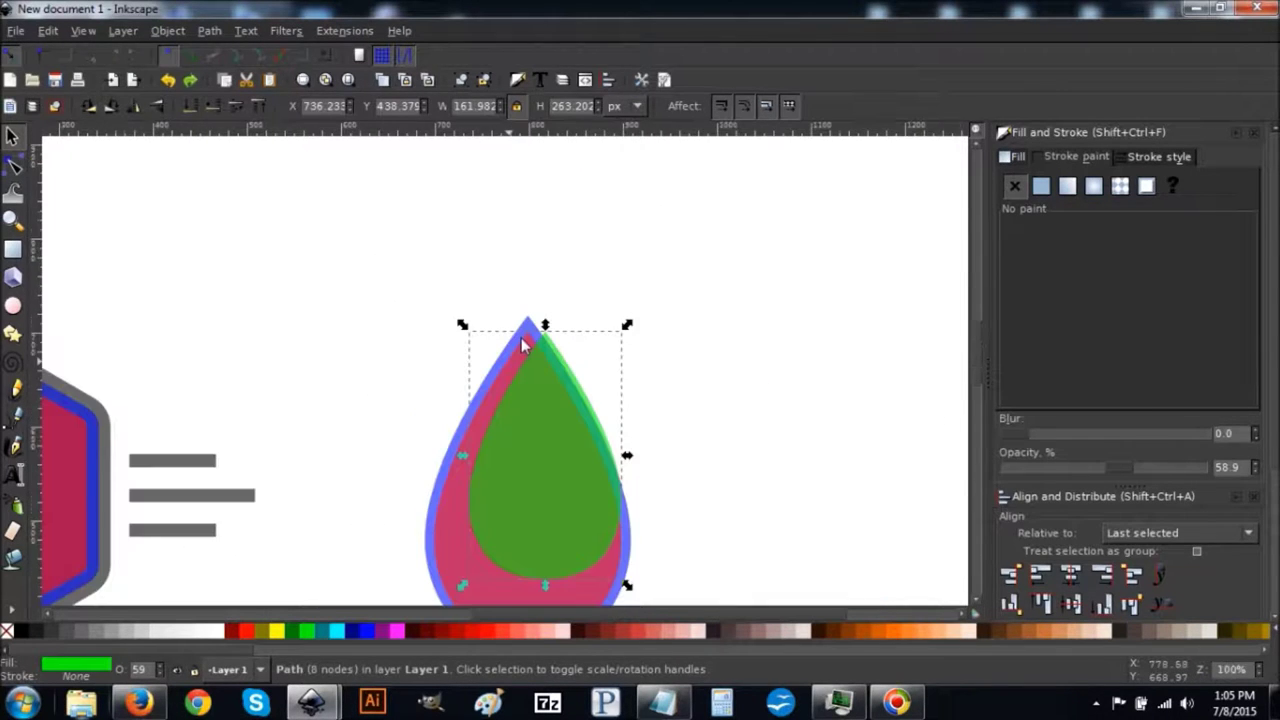
scroll(708, 388, "up", 2)
scroll(708, 388, "down", 2)
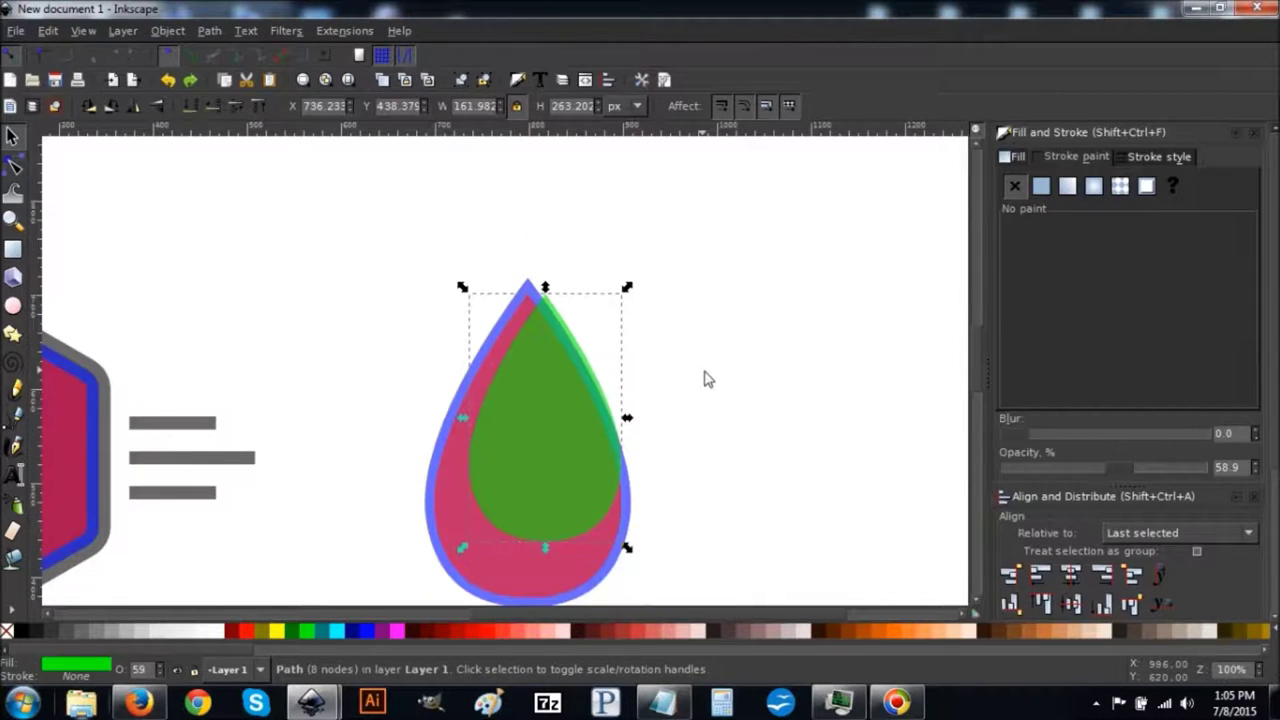
left_click_drag(627, 250, 673, 192)
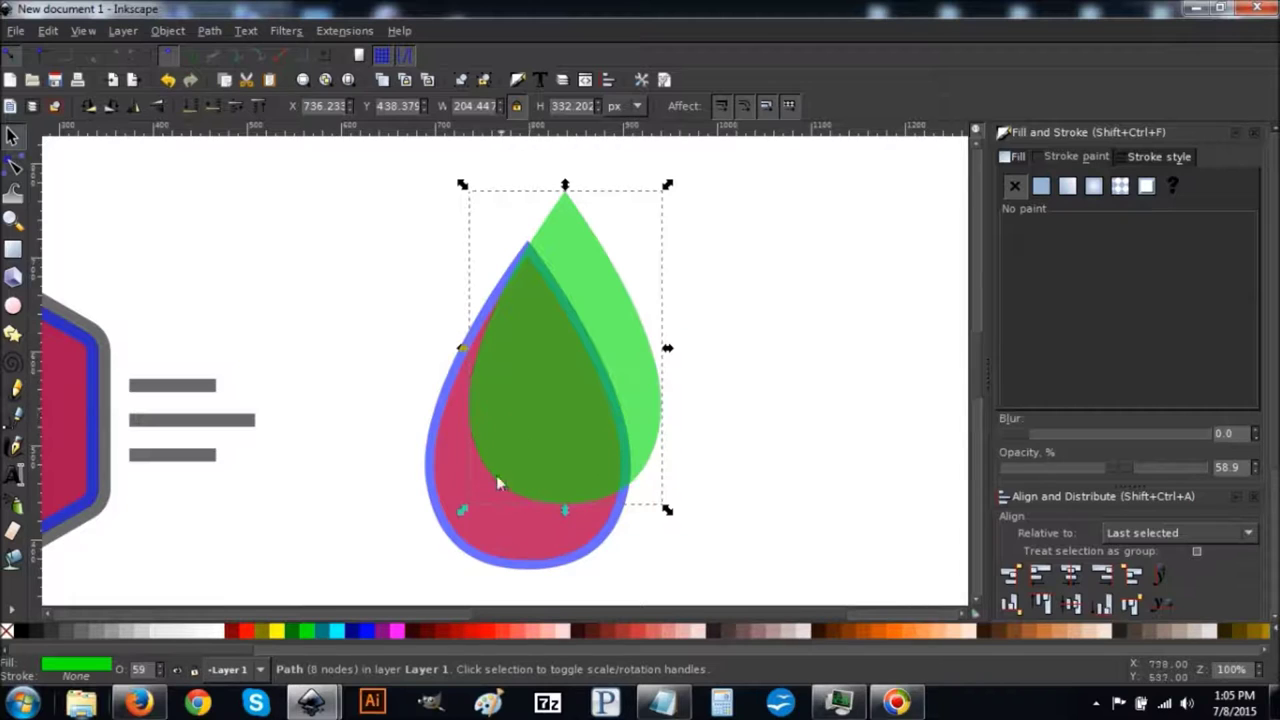
Subtract the green drop from the red drop with the Difference operation to form a crescent inside the blue drop
key("shift")
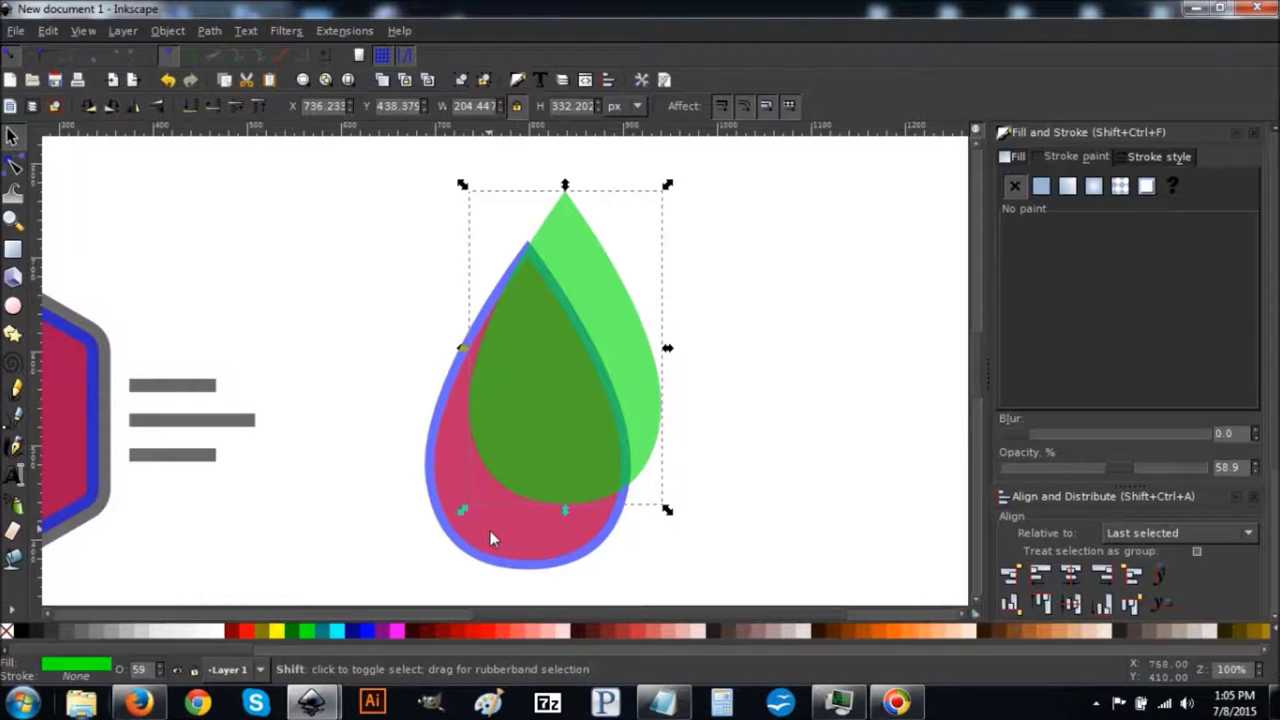
left_click(490, 538, "shift")
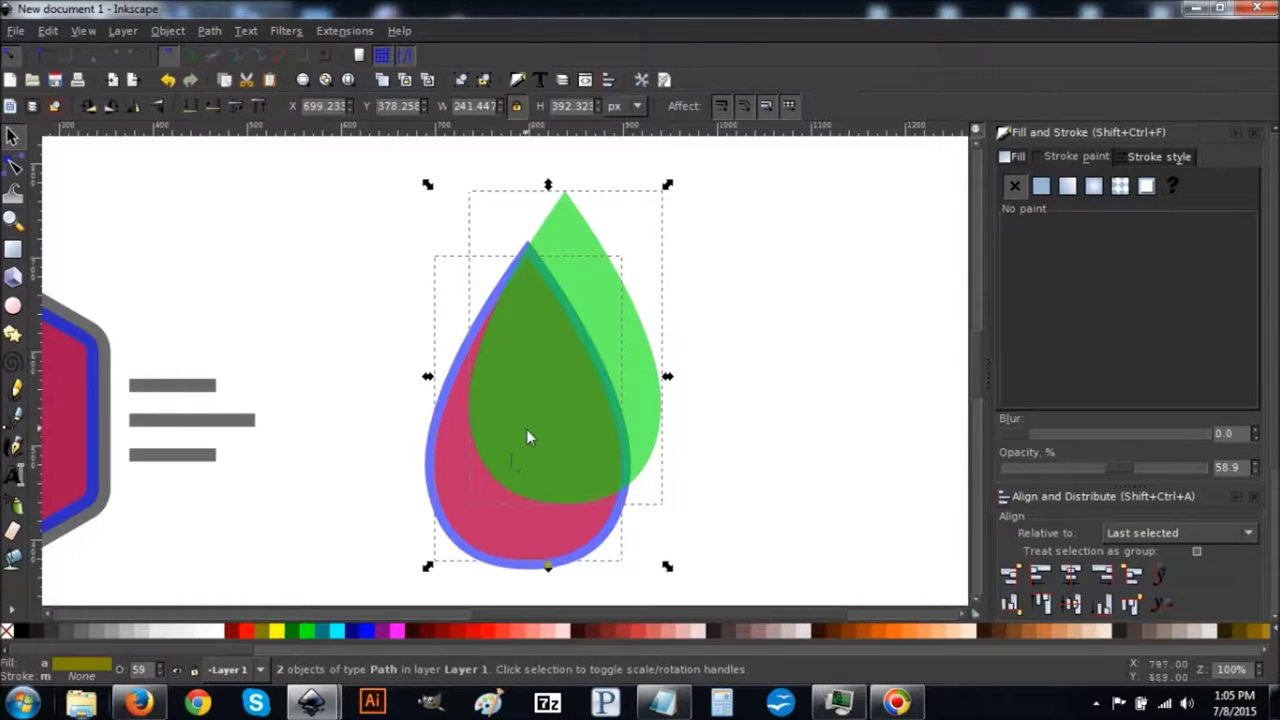
left_click(211, 31)
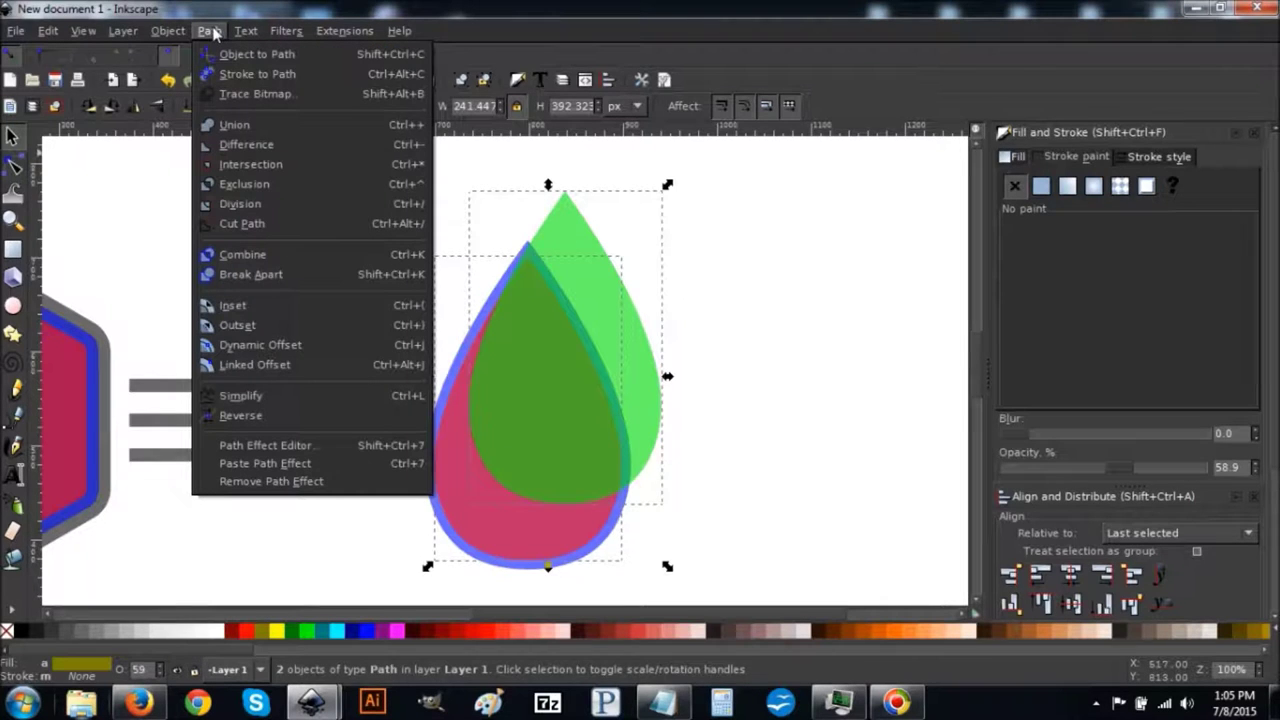
left_click(247, 147)
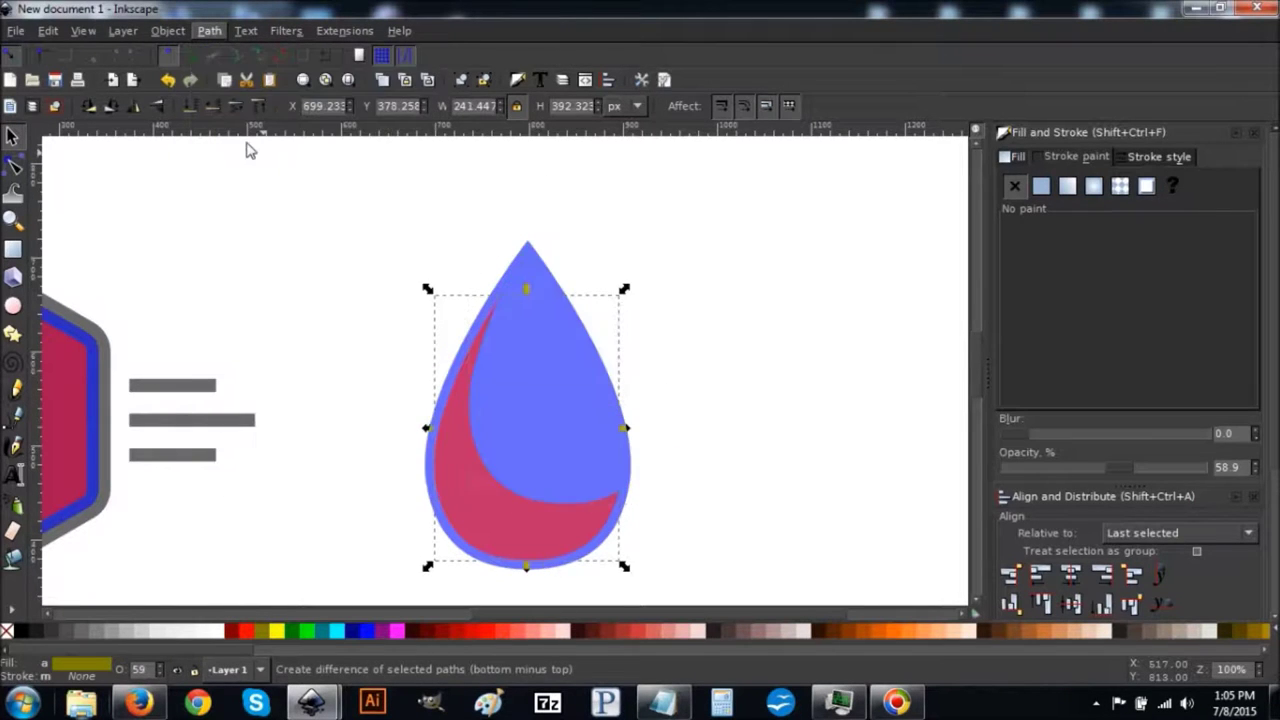
Inset the red crescent repeatedly to about 180 × 205 px and make it solid white at 100% opacity
scroll(766, 385, "down", 2)
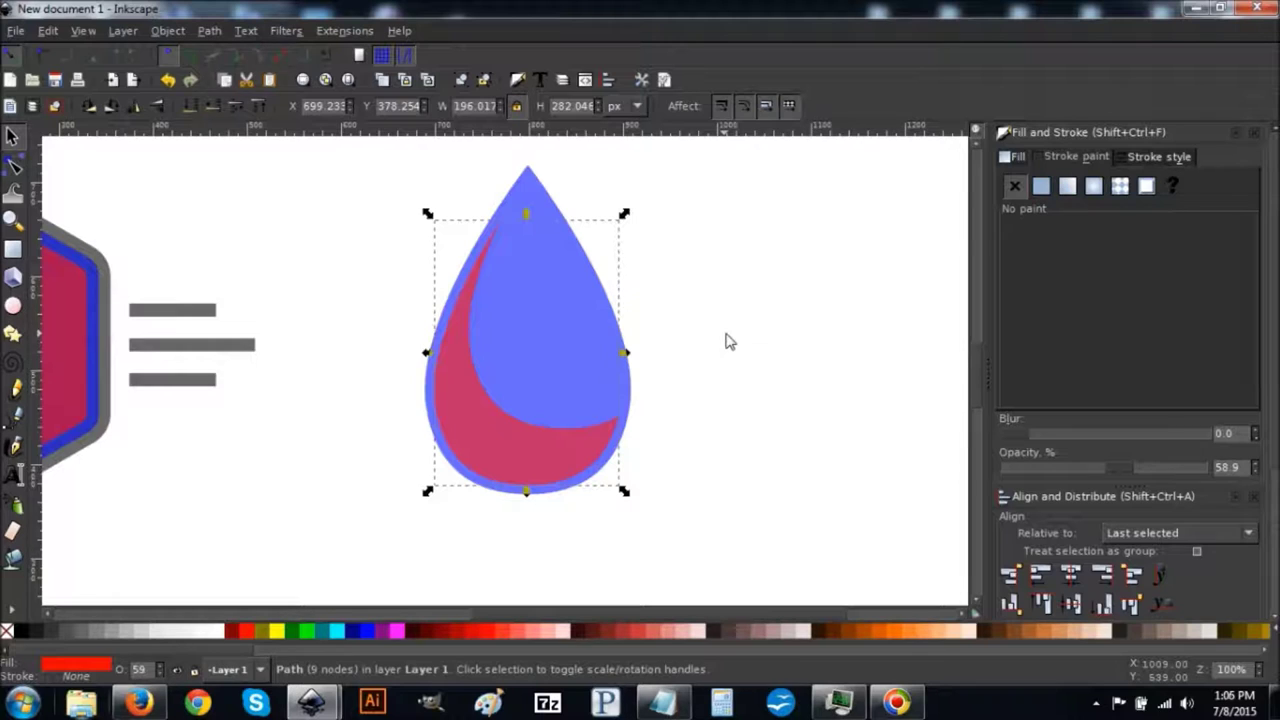
key("ctrl")
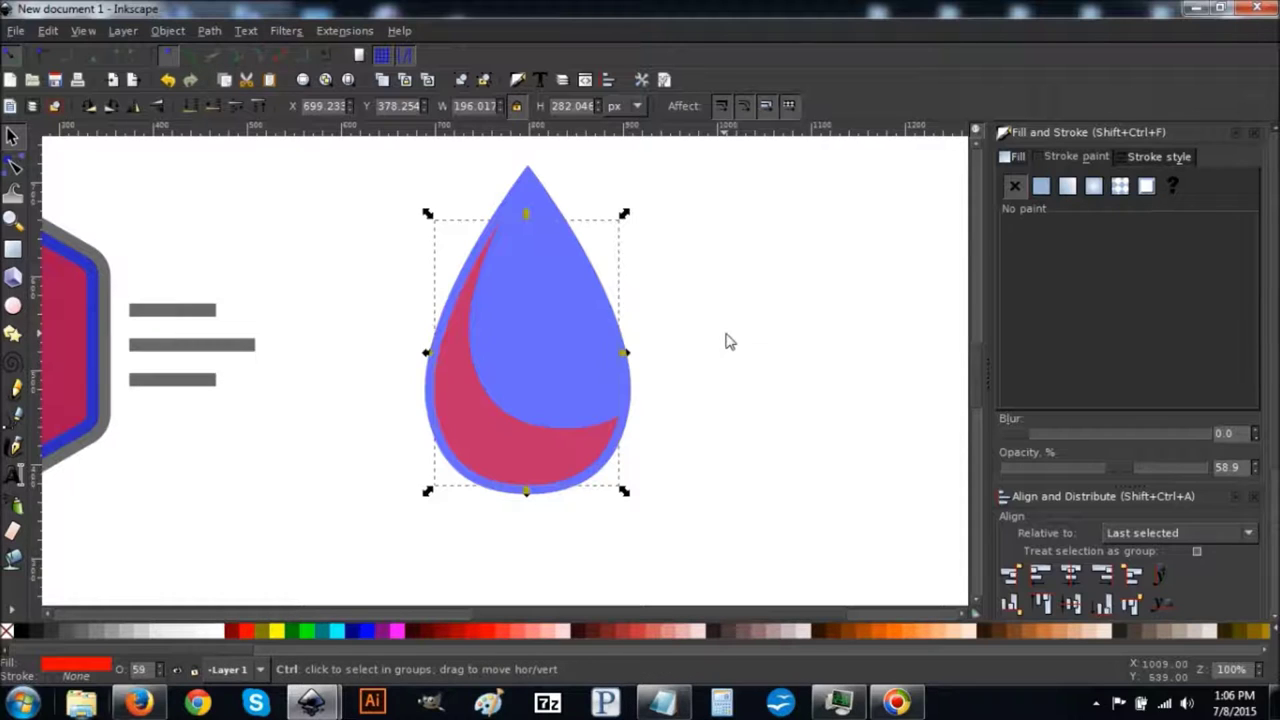
key("Tab")
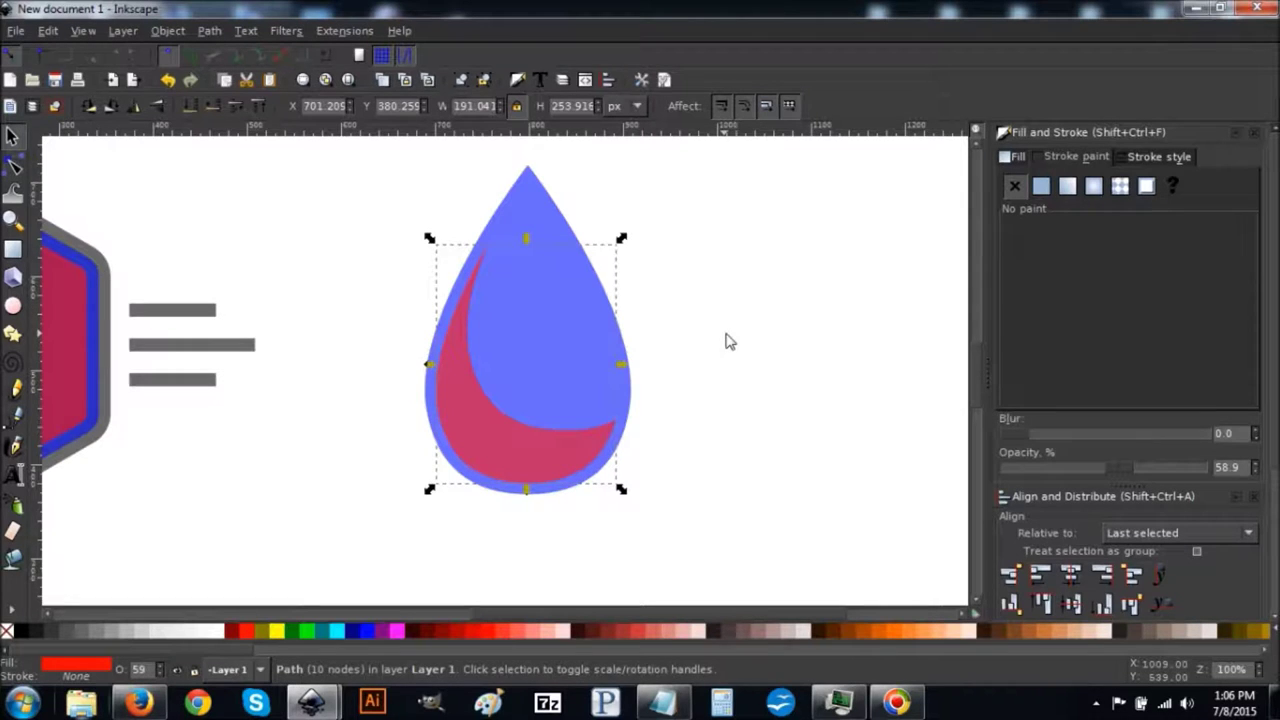
key("Tab")
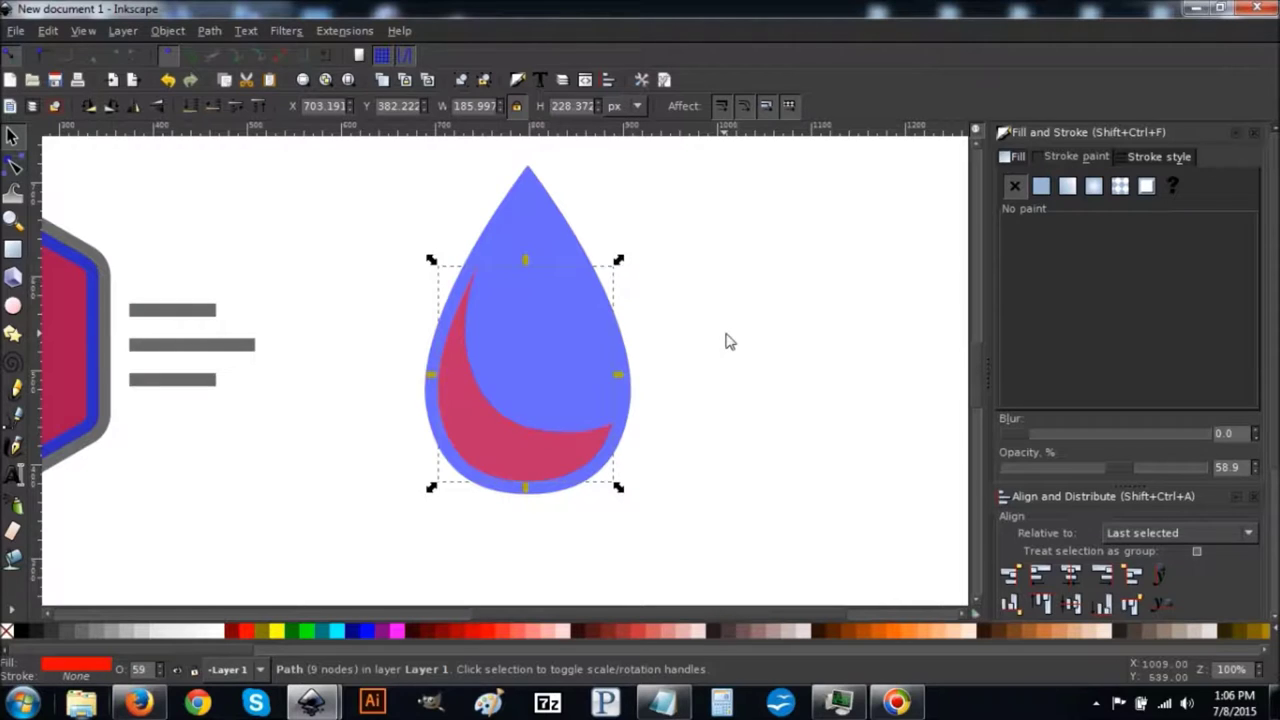
key("Tab")
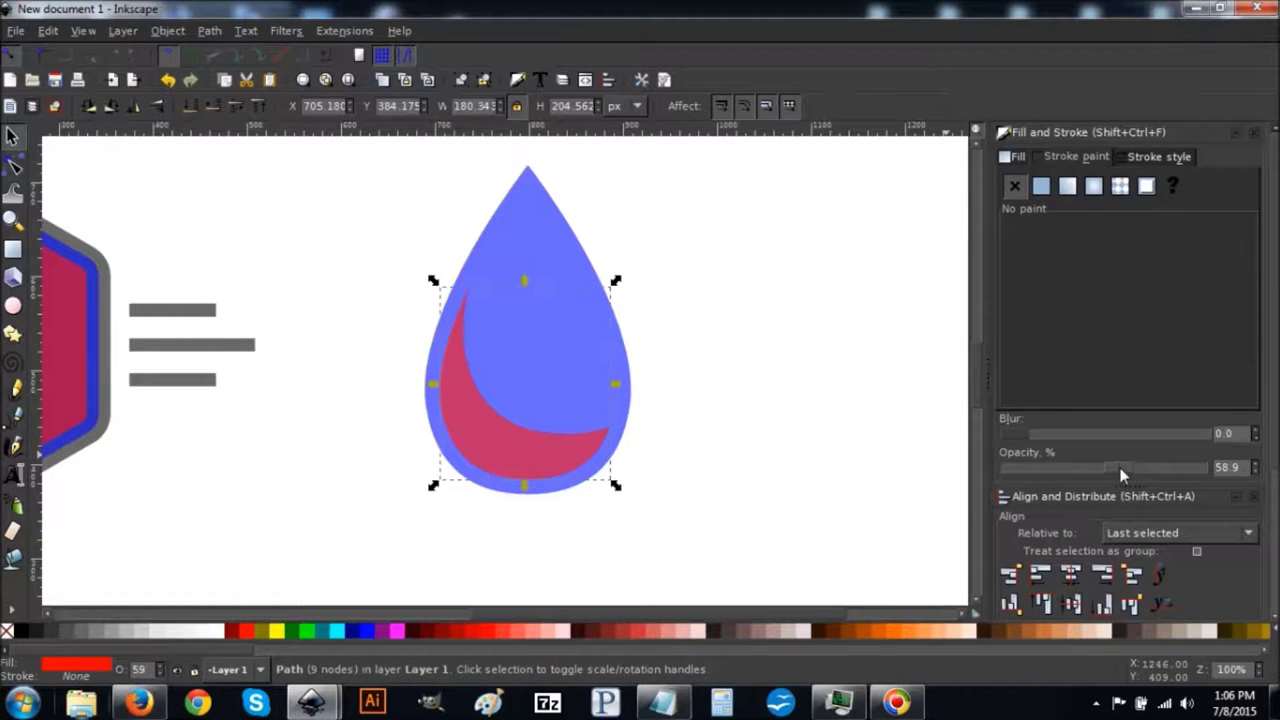
left_click_drag(1192, 465, 1212, 467)
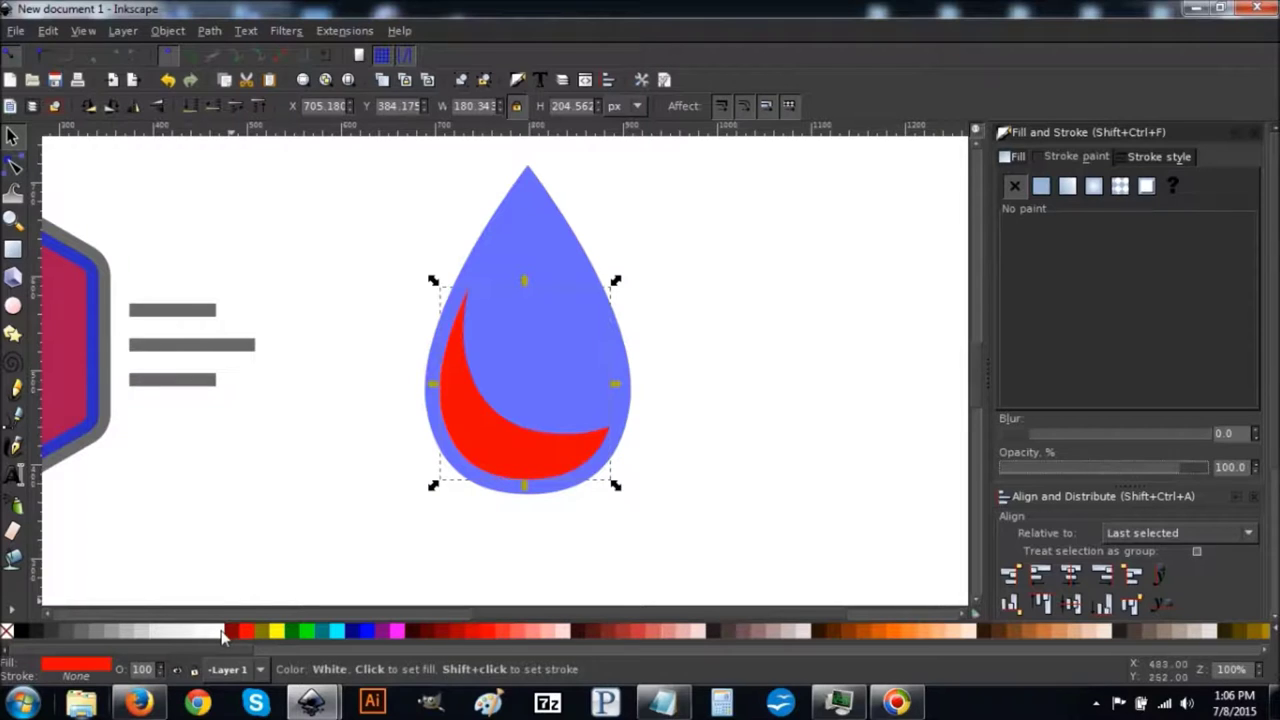
left_click(224, 630)
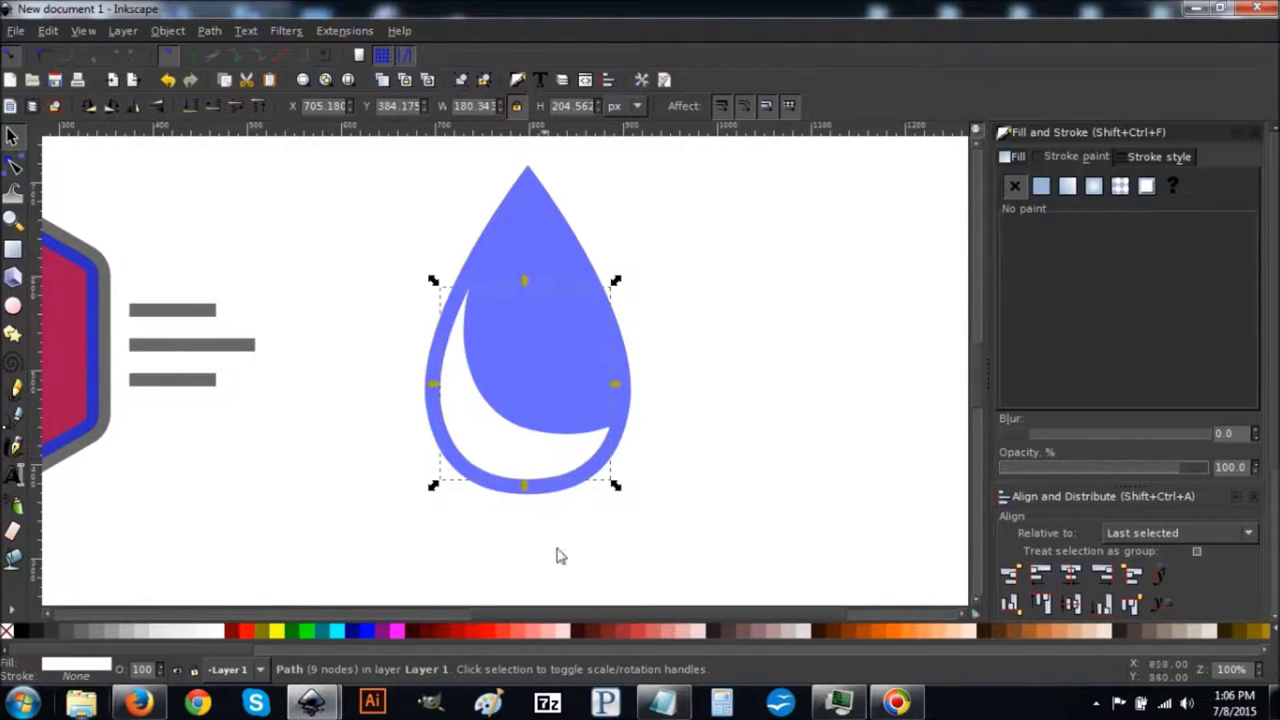
Set the large drop's opacity to 100% and fill it with light blue #37ABC8
left_click(520, 233)
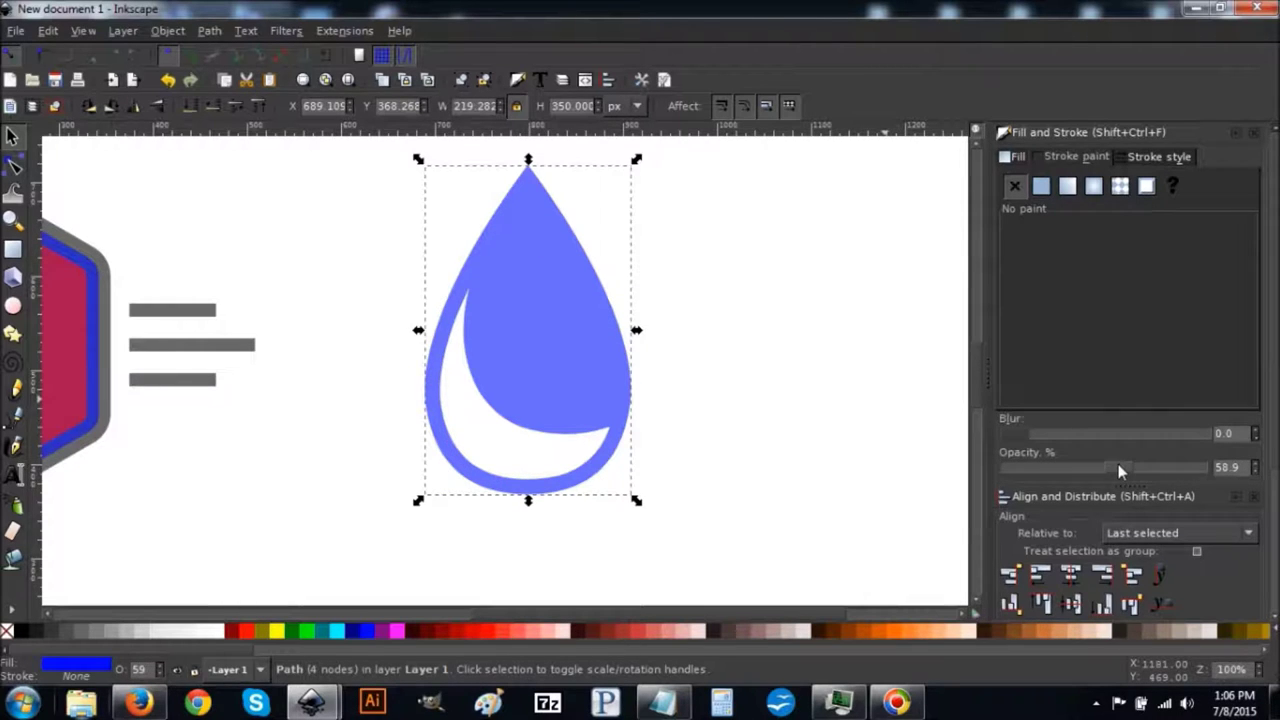
left_click_drag(1130, 463, 1210, 466)
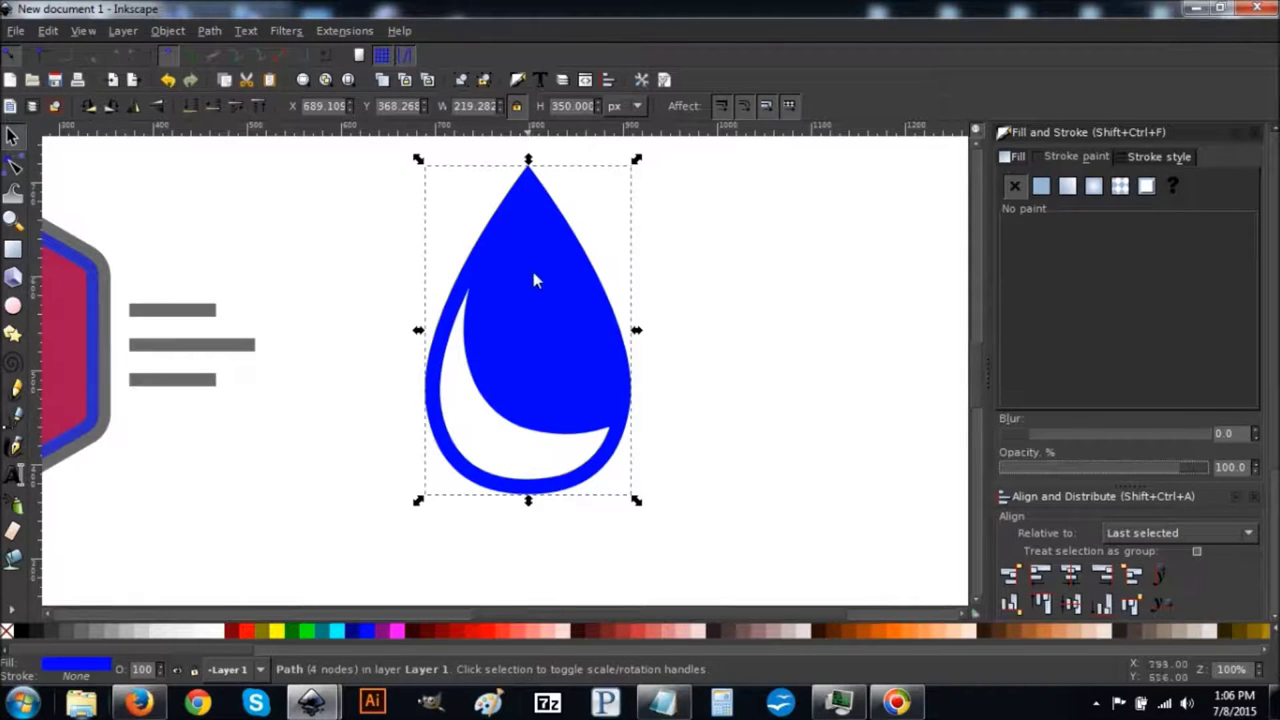
left_click_drag(103, 649, 711, 659)
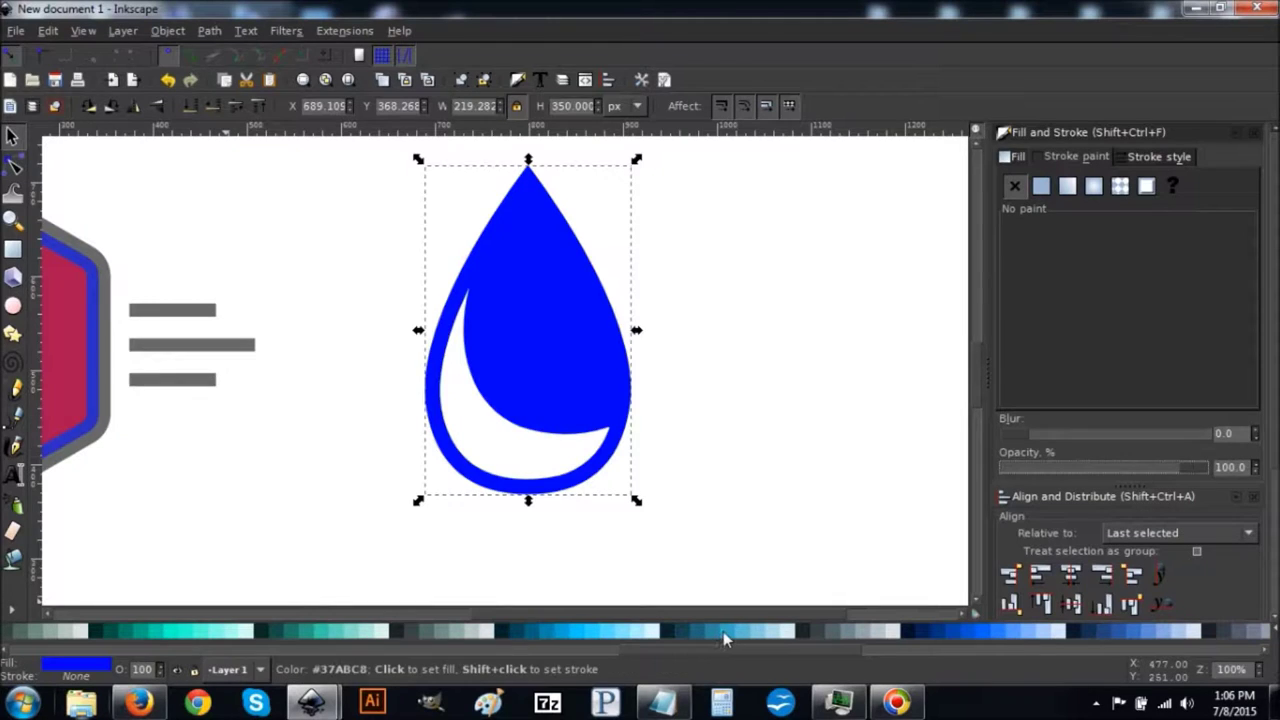
left_click(723, 631)
left_click(714, 630)
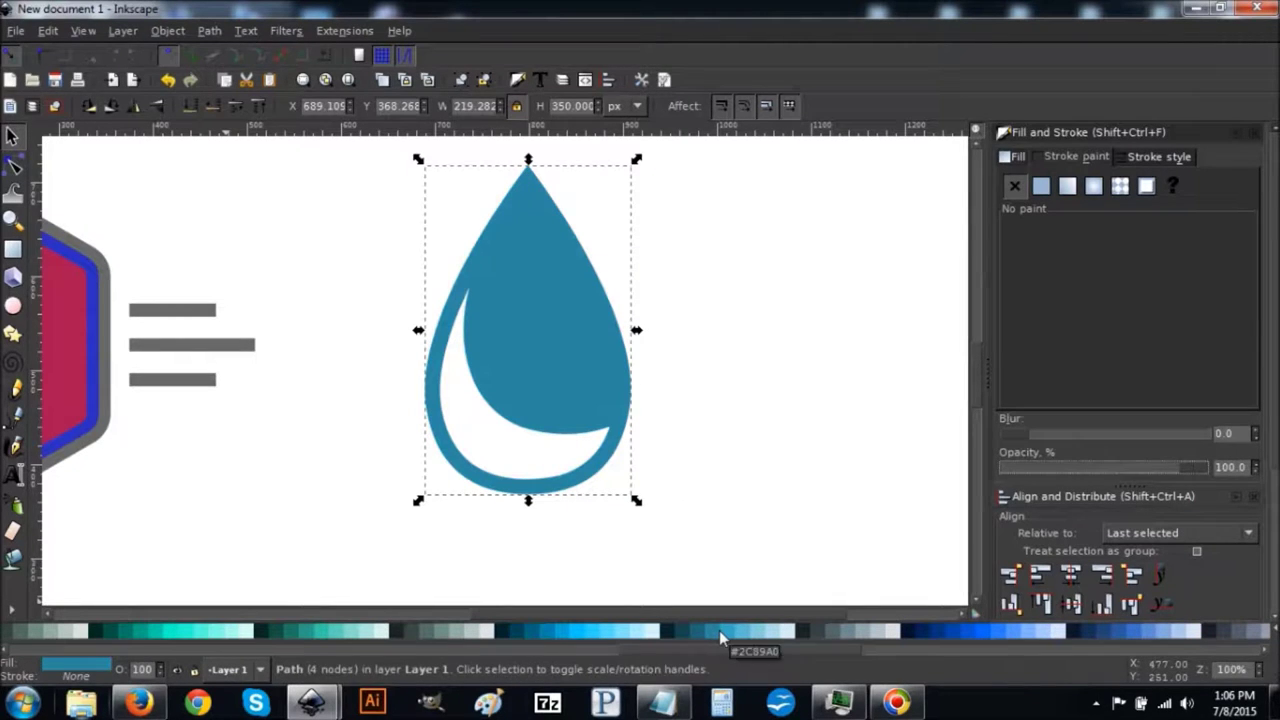
left_click(727, 632)
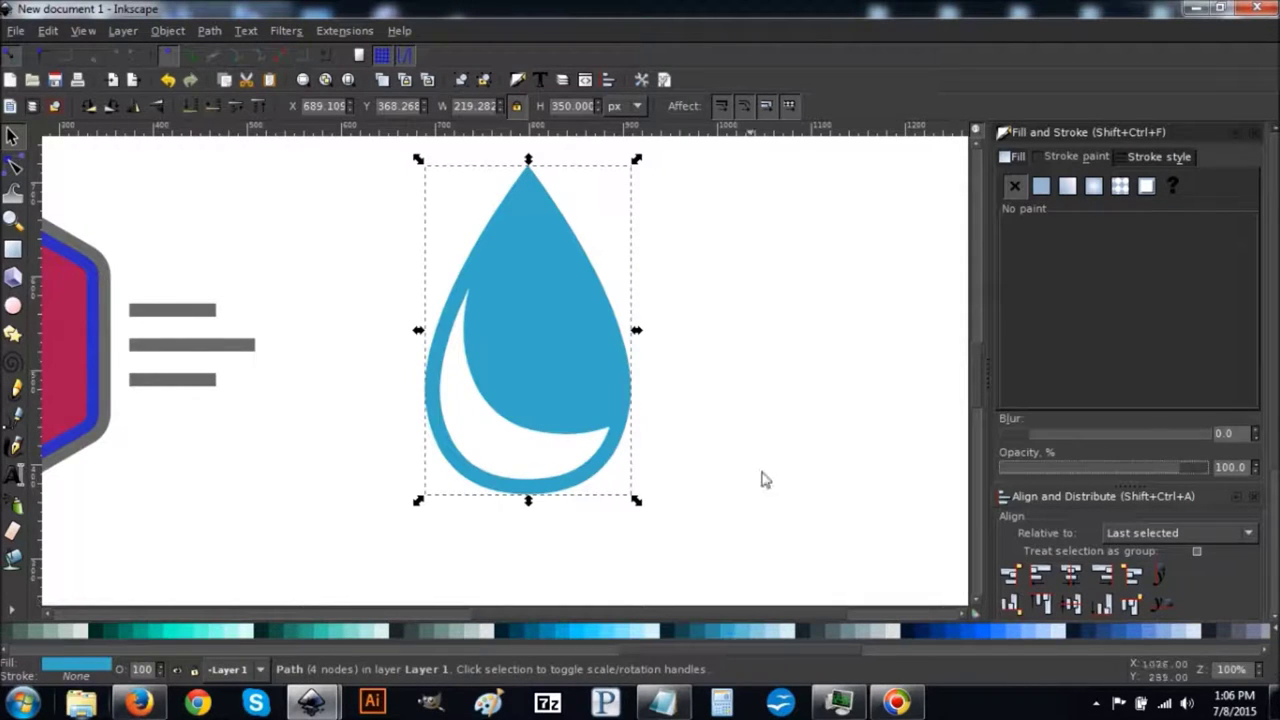
Group the blue drop with its white crescent highlight
scroll(815, 370, "up", 1)
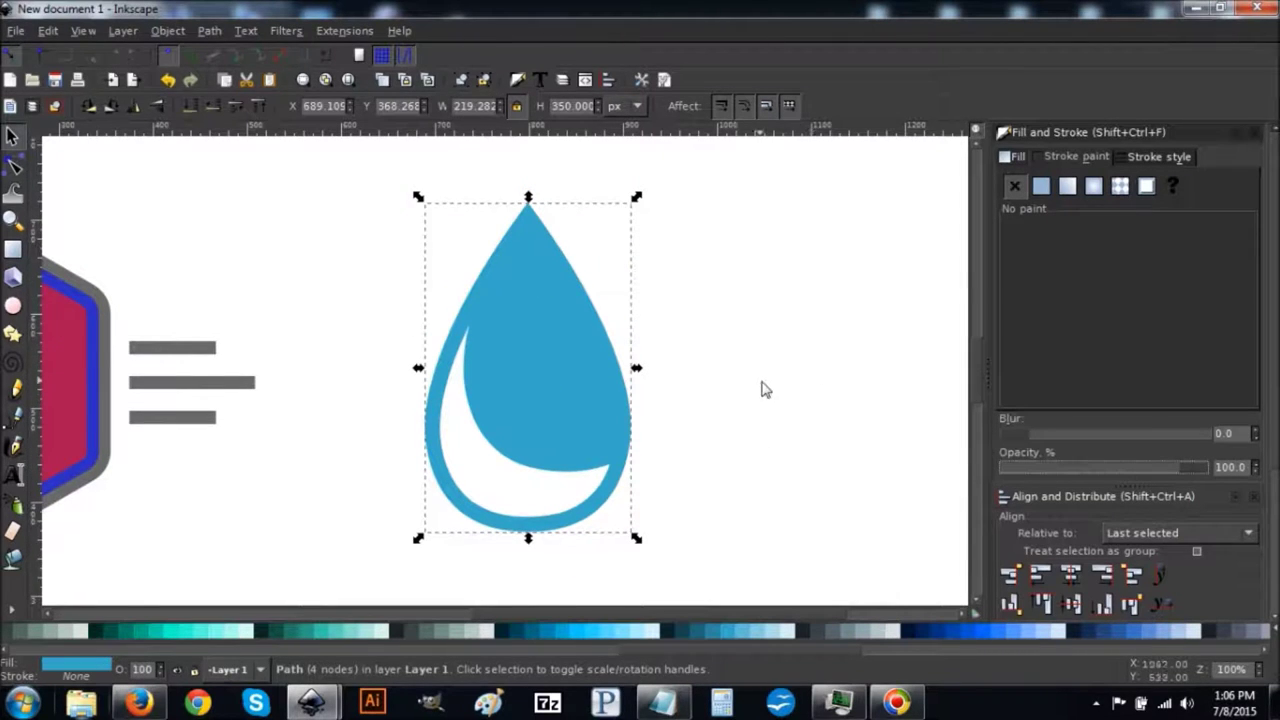
left_click(743, 554)
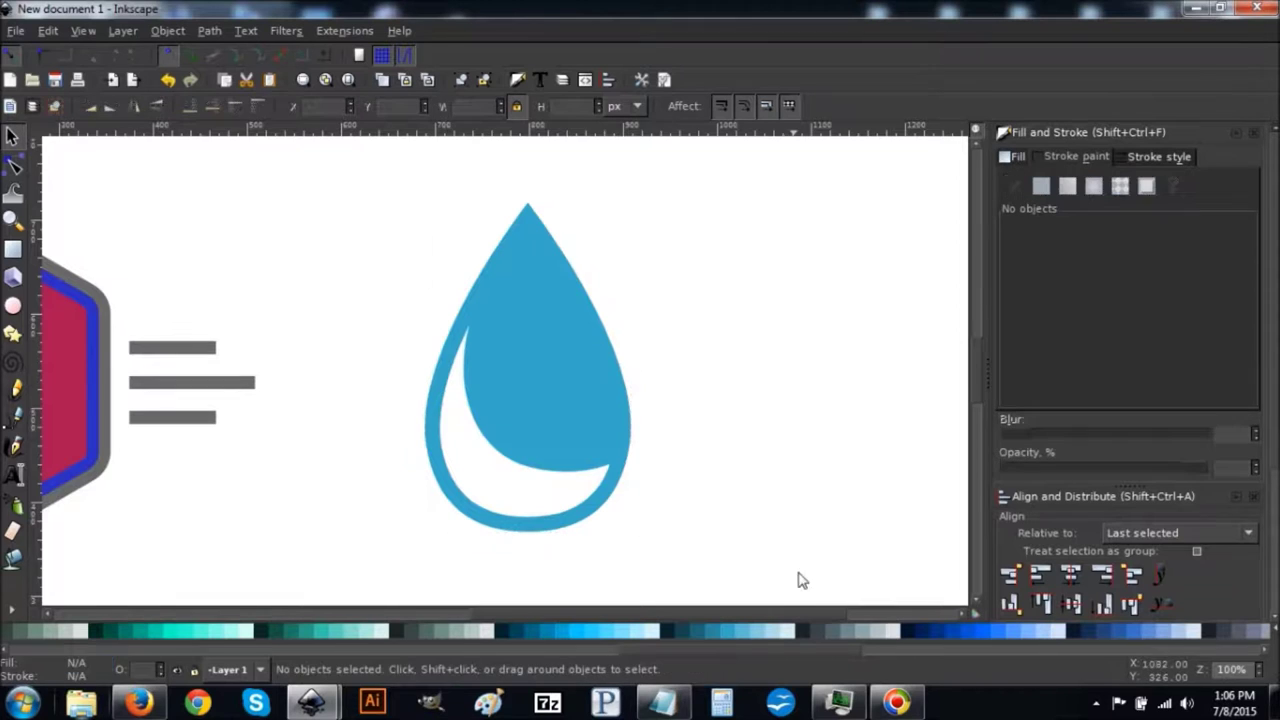
left_click_drag(704, 539, 341, 168)
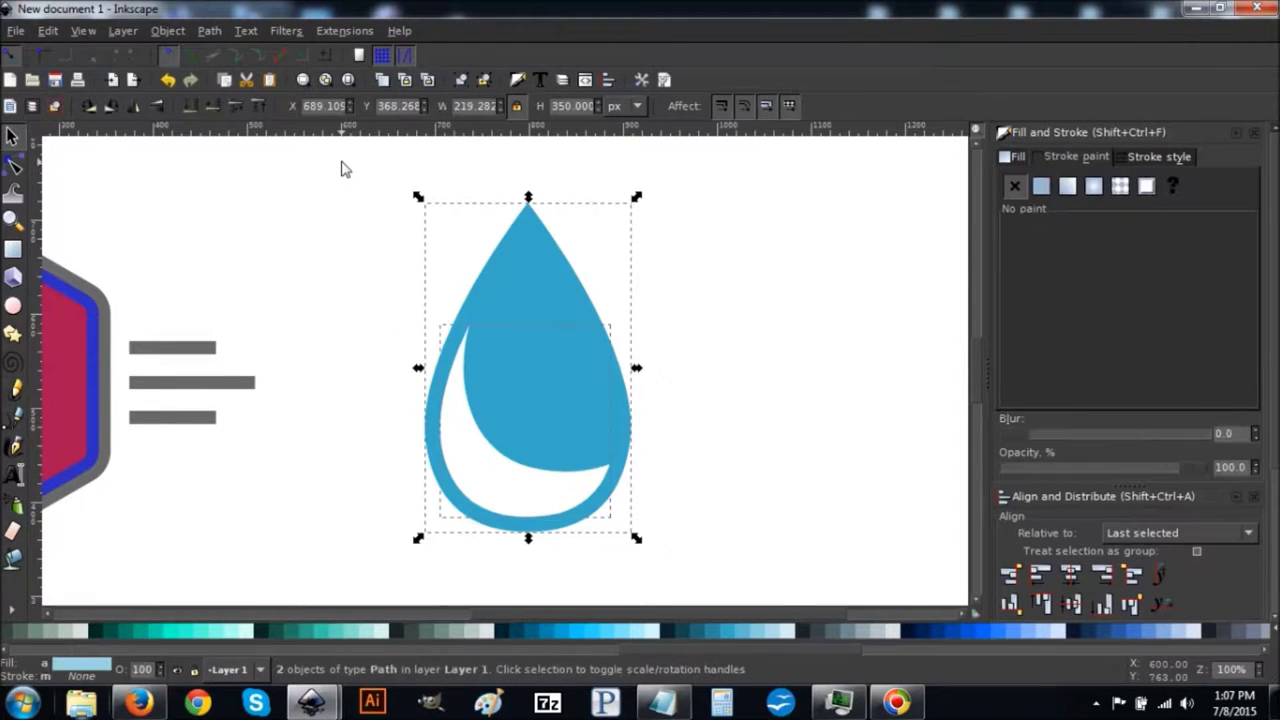
left_click(462, 84)
Set the opacity of all hexagon layers and side bars to 100%
left_click_drag(803, 615, 597, 603)
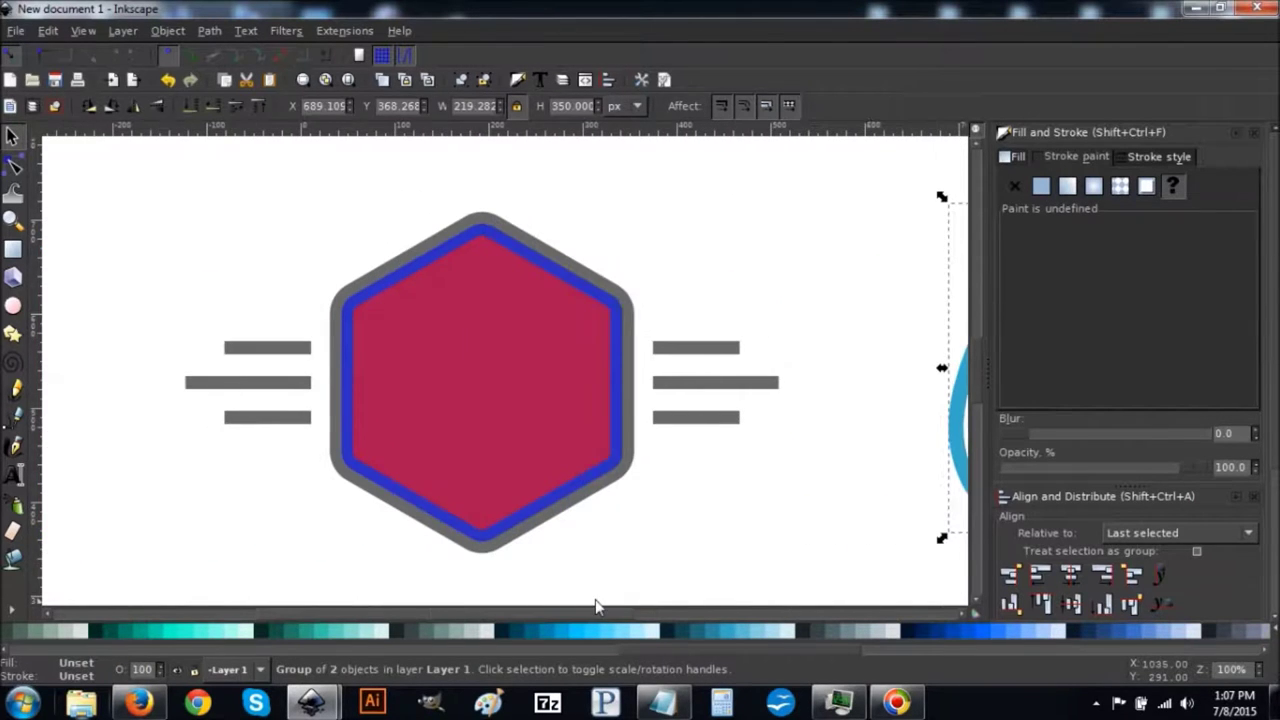
left_click_drag(851, 589, 123, 143)
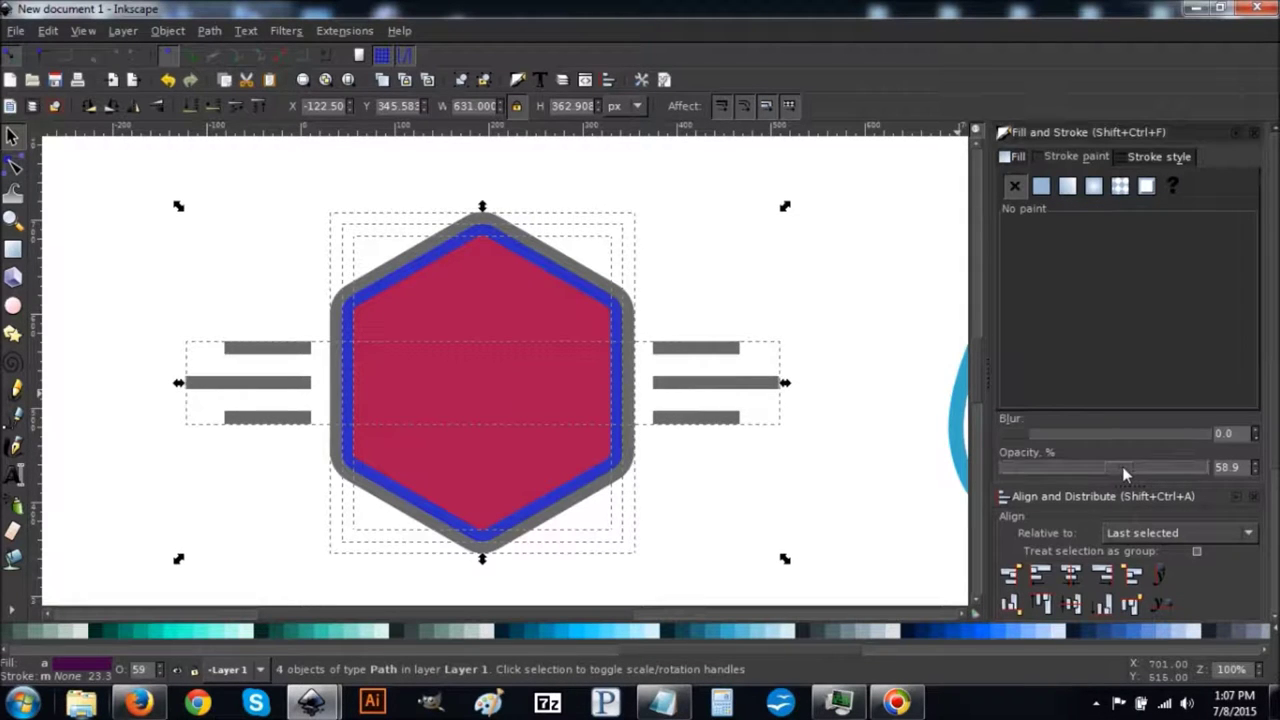
left_click_drag(1168, 466, 1242, 472)
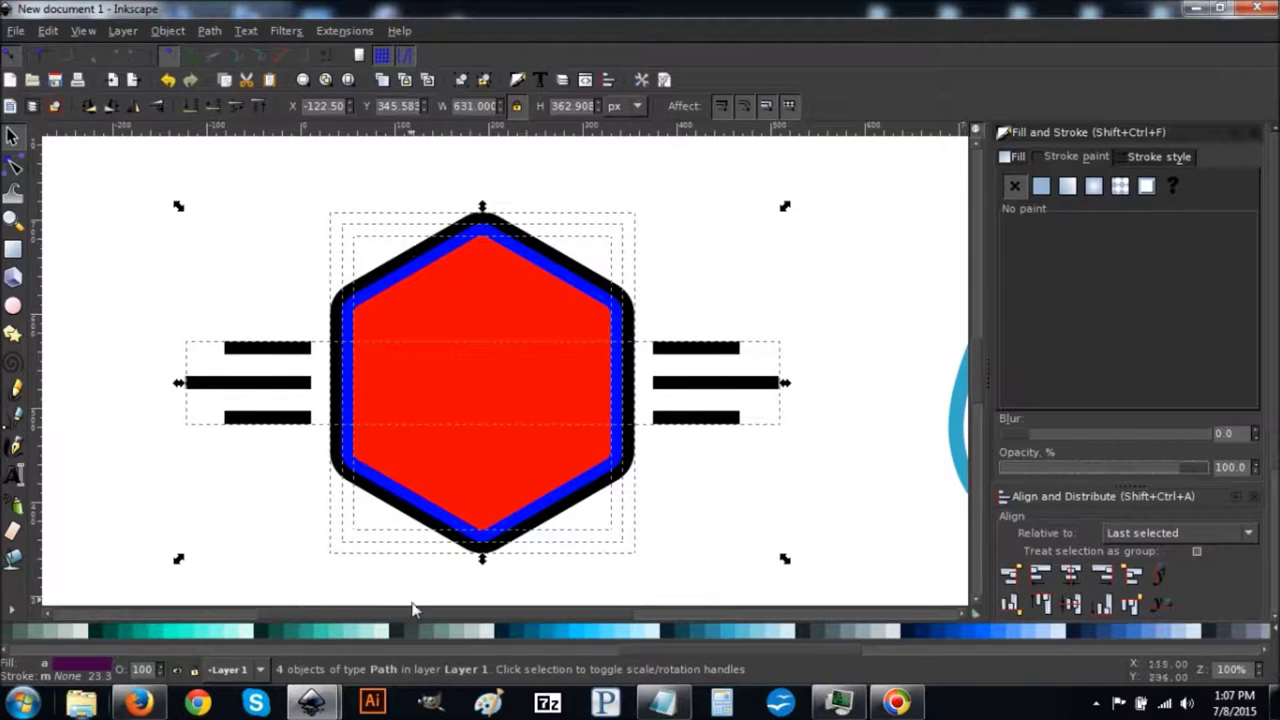
left_click(55, 108)
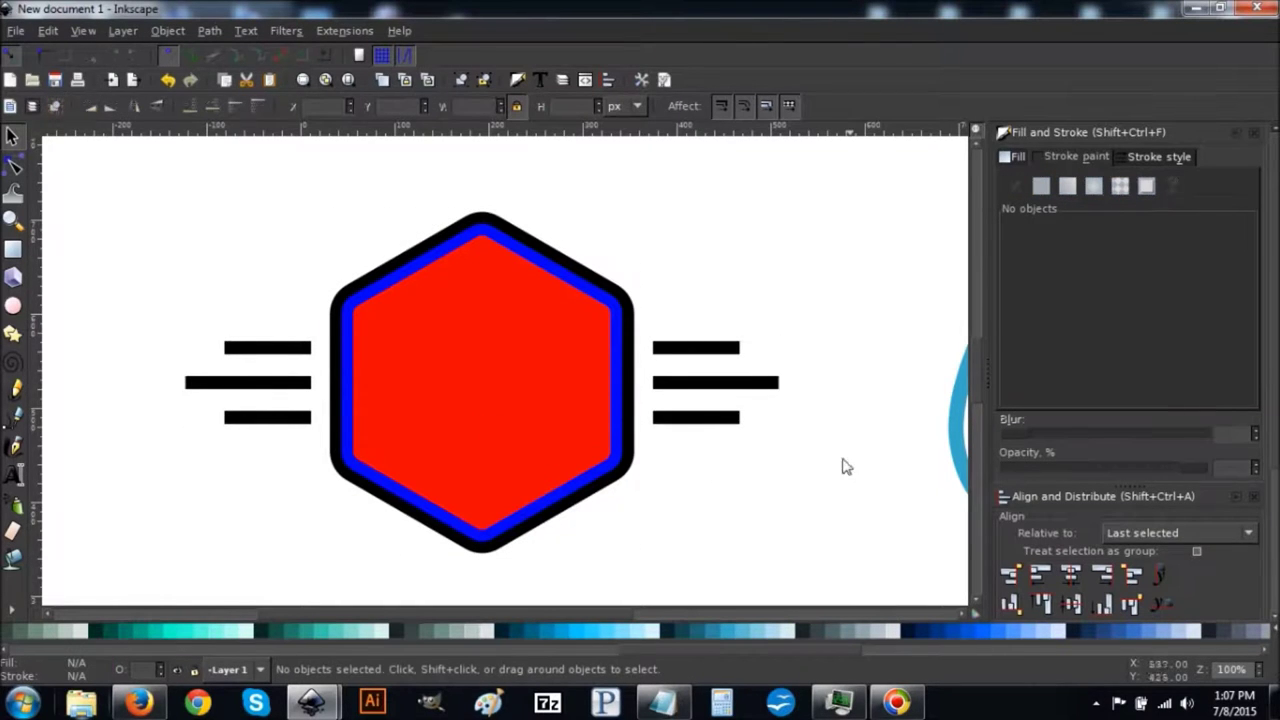
Fill the side bars, outer hexagon and innermost hexagon with the drop's light blue using the Dropper tool
left_click(736, 388)
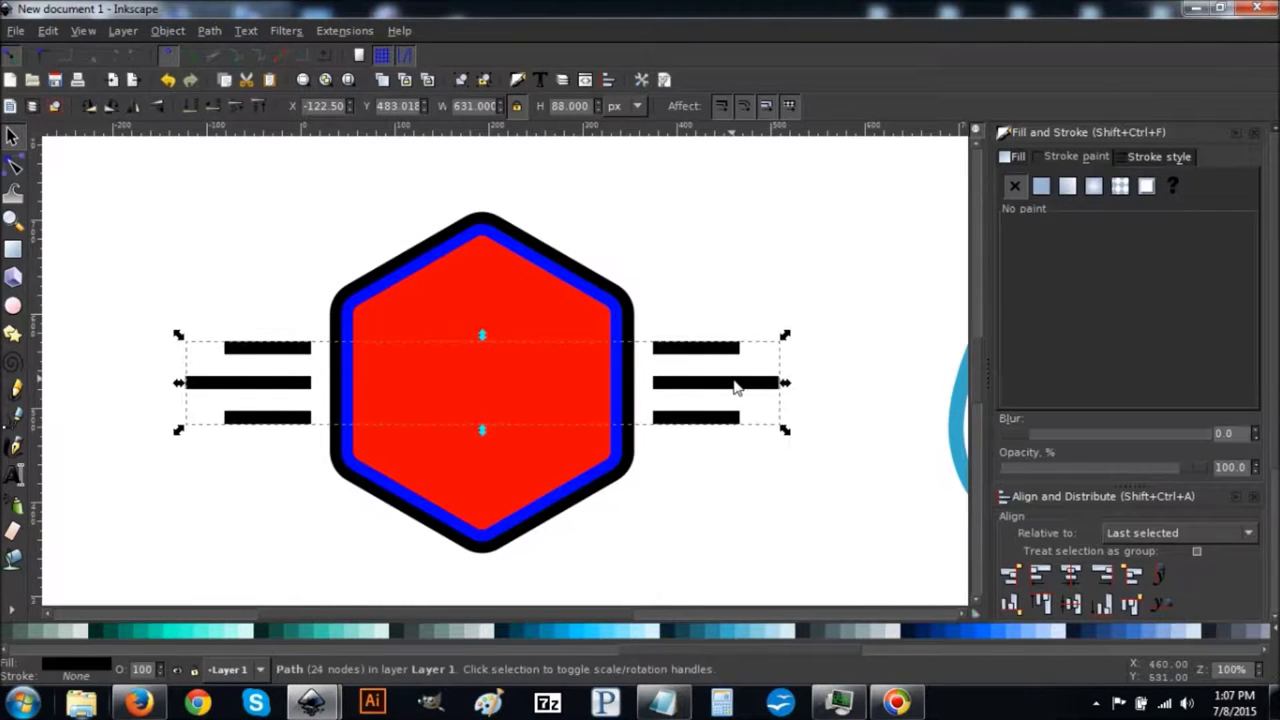
key("shift")
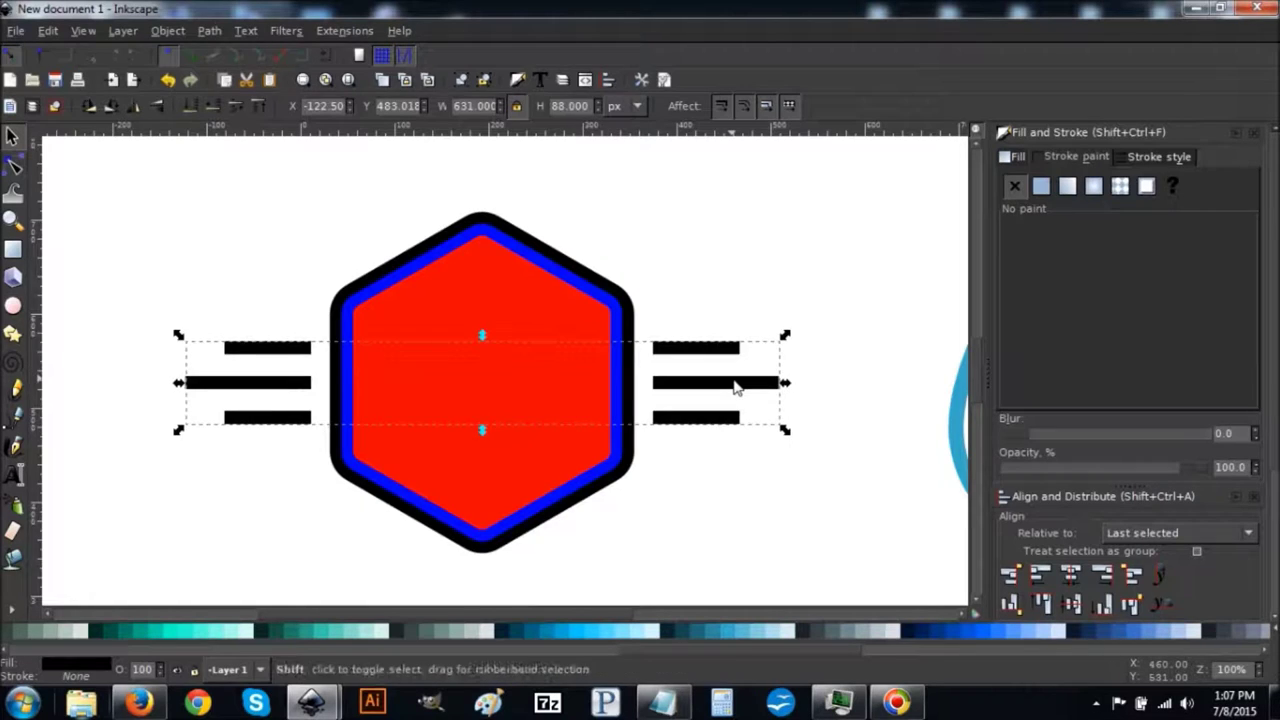
left_click(330, 313, "shift")
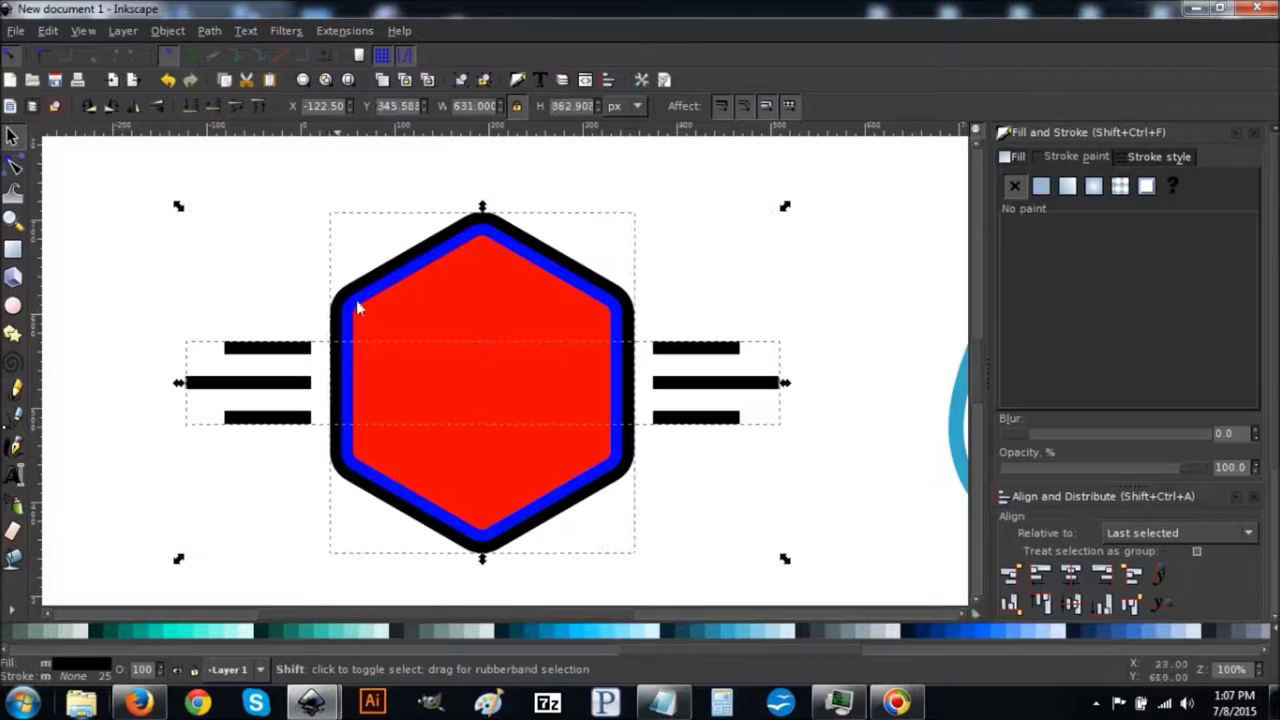
left_click(468, 287, "shift")
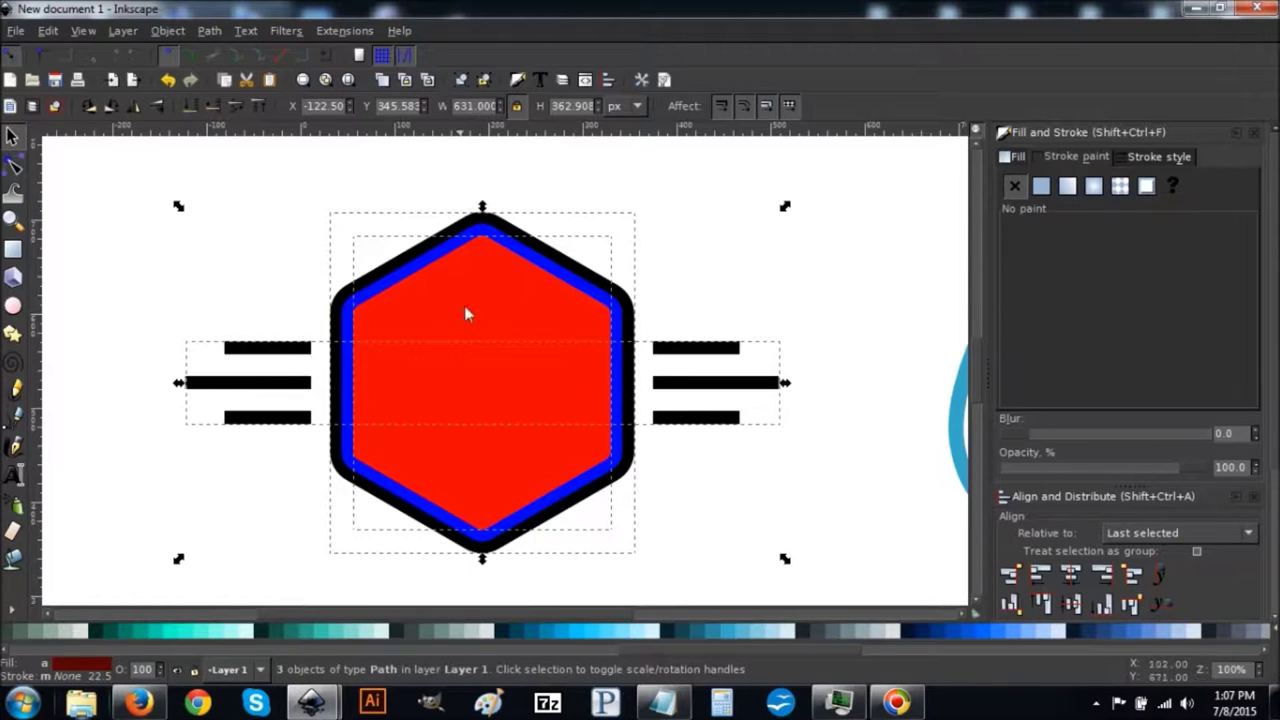
left_click_drag(598, 614, 758, 611)
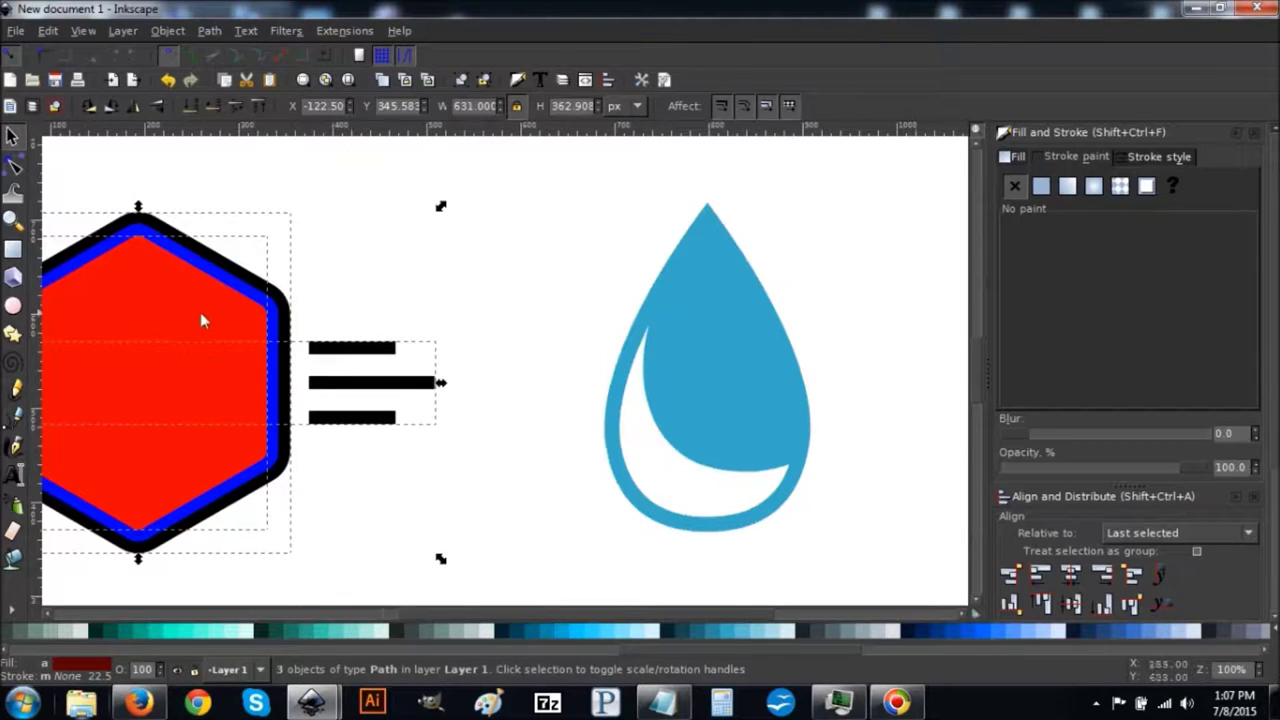
left_click(13, 610)
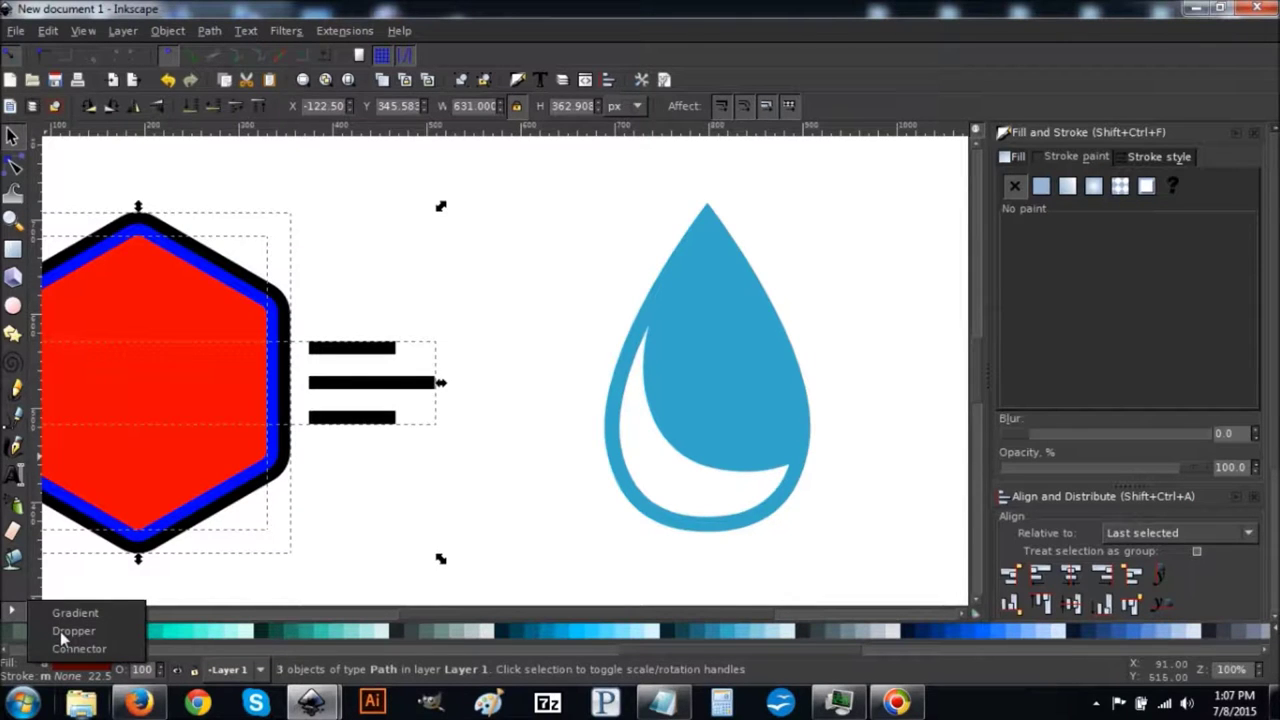
left_click(60, 631)
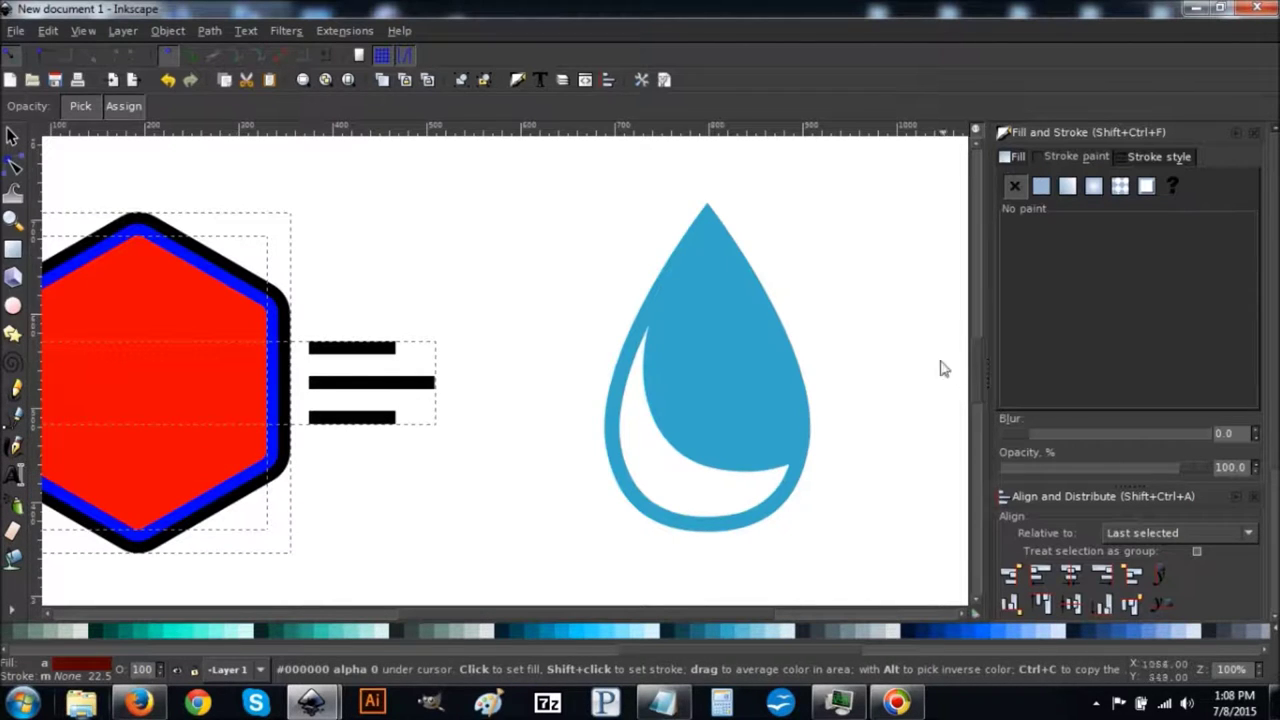
left_click(707, 303)
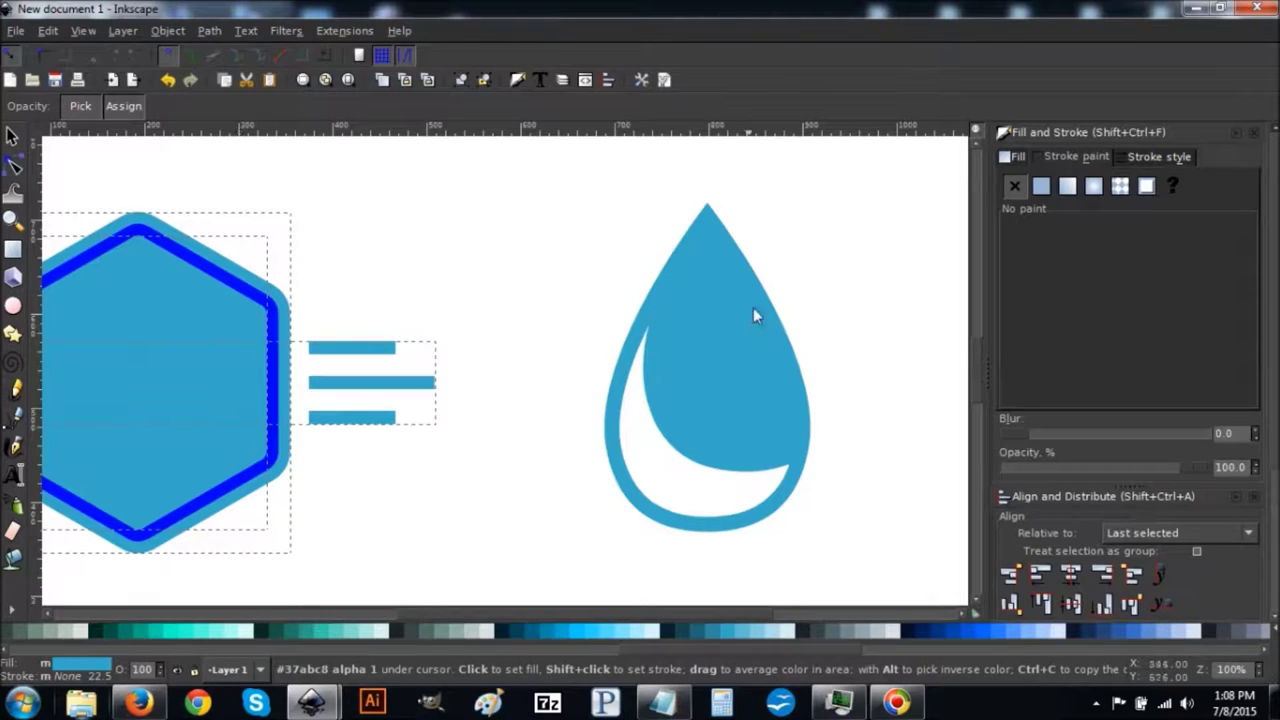
Darken the innermost hexagon's fill to dark teal #133B46 by lowering its HSL lightness to 45
left_click_drag(791, 619, 649, 619)
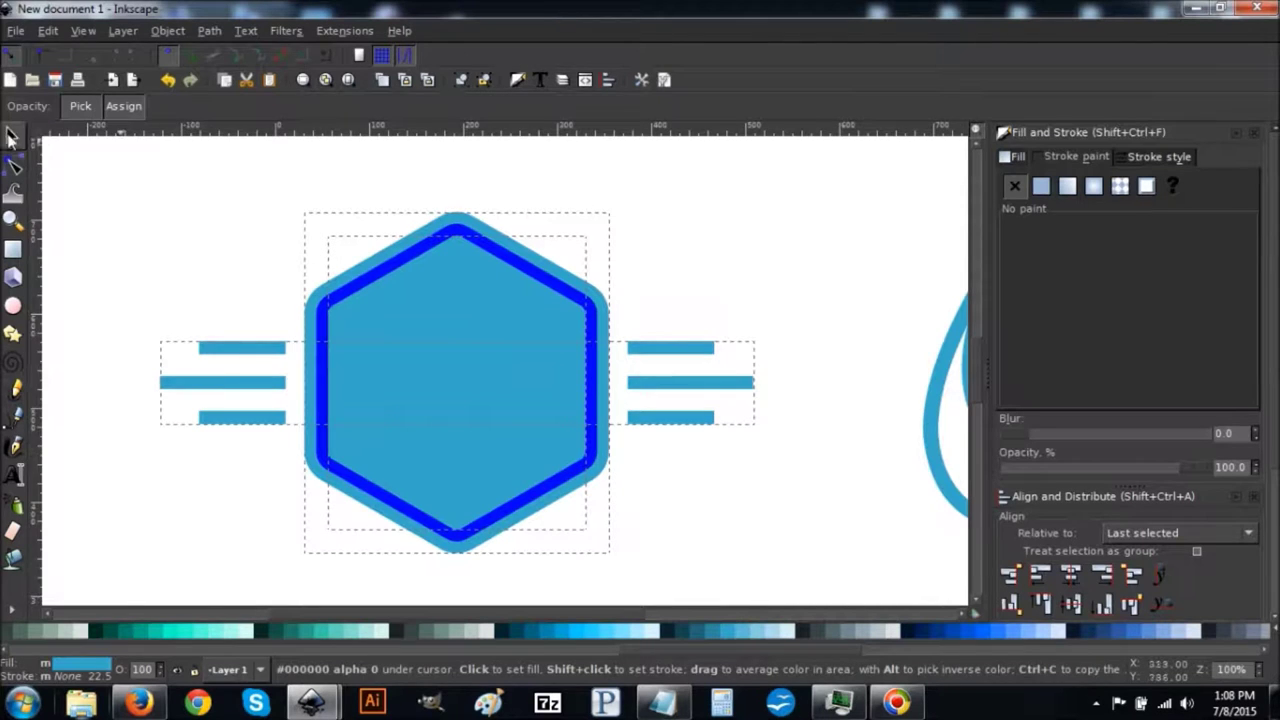
left_click(12, 138)
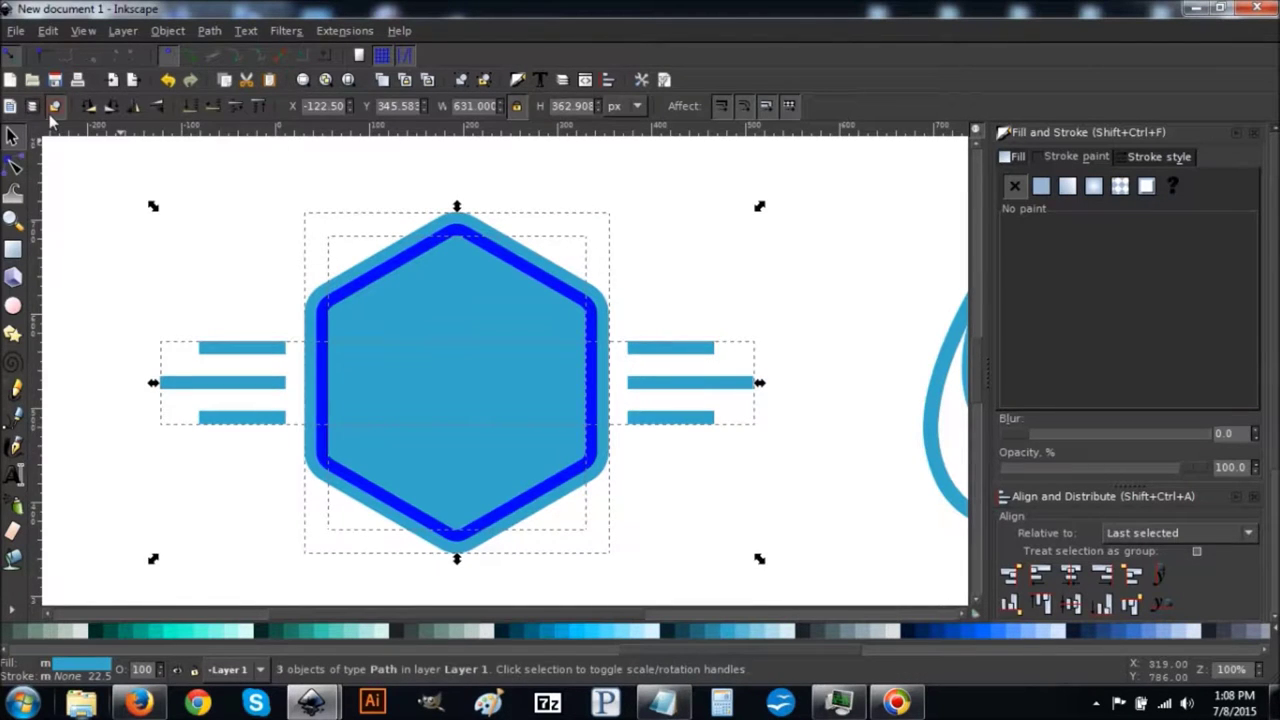
key("Escape")
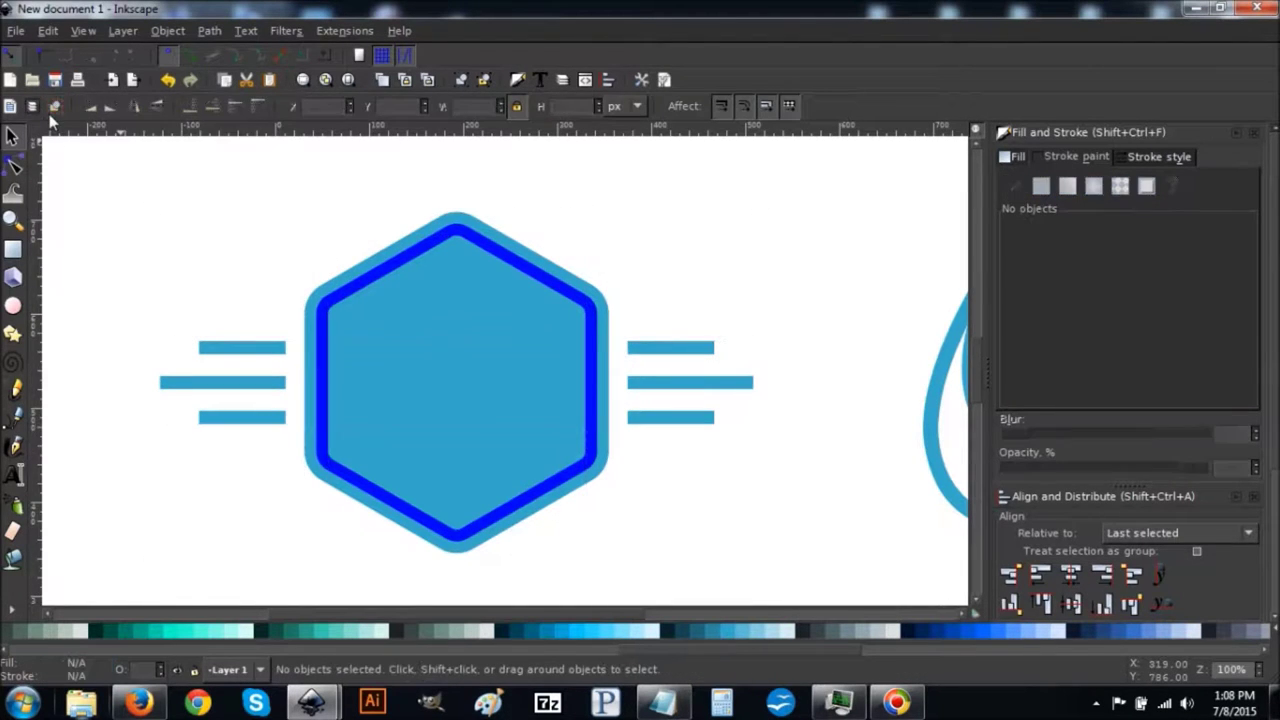
left_click(457, 312)
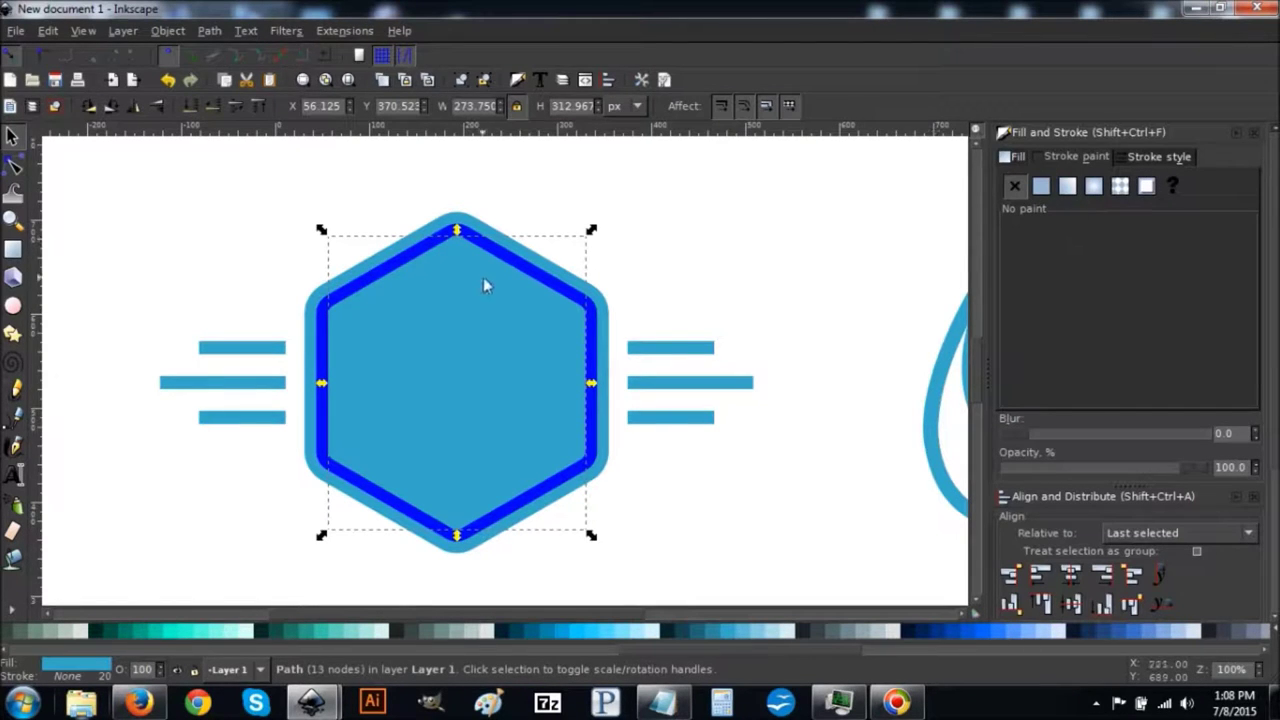
left_click(1018, 157)
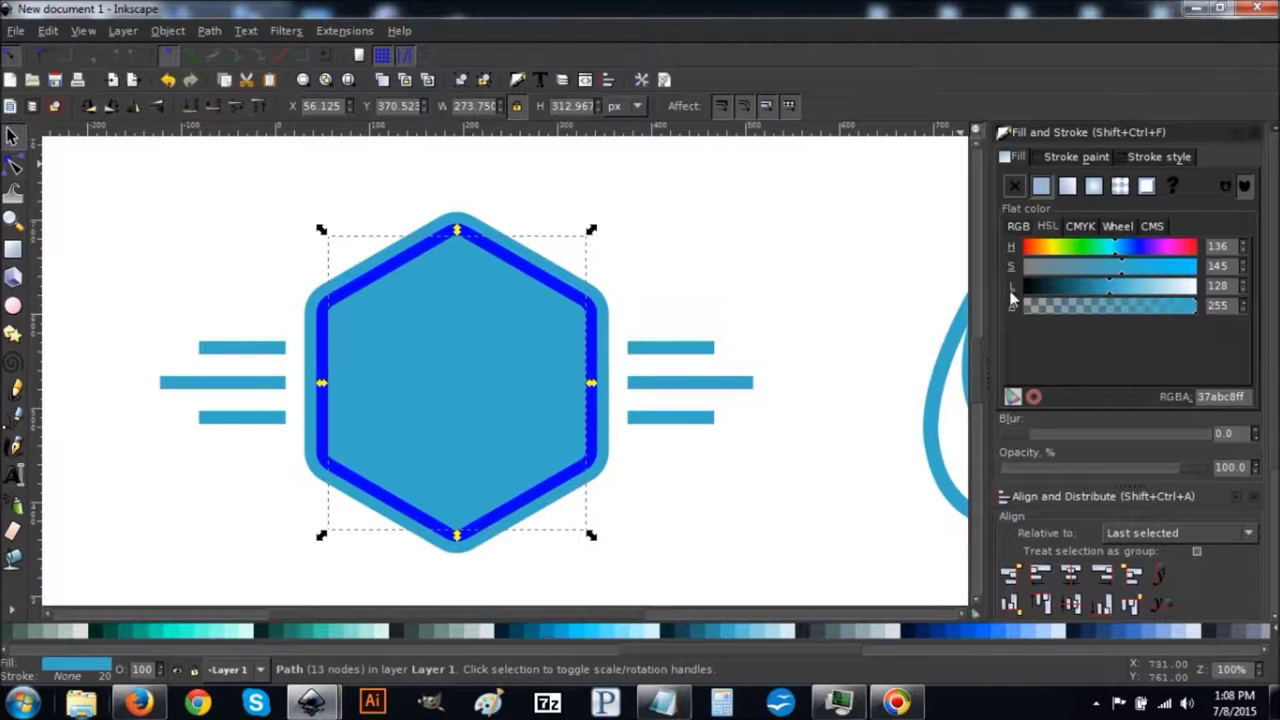
left_click(1108, 286)
left_click_drag(1107, 284, 1053, 286)
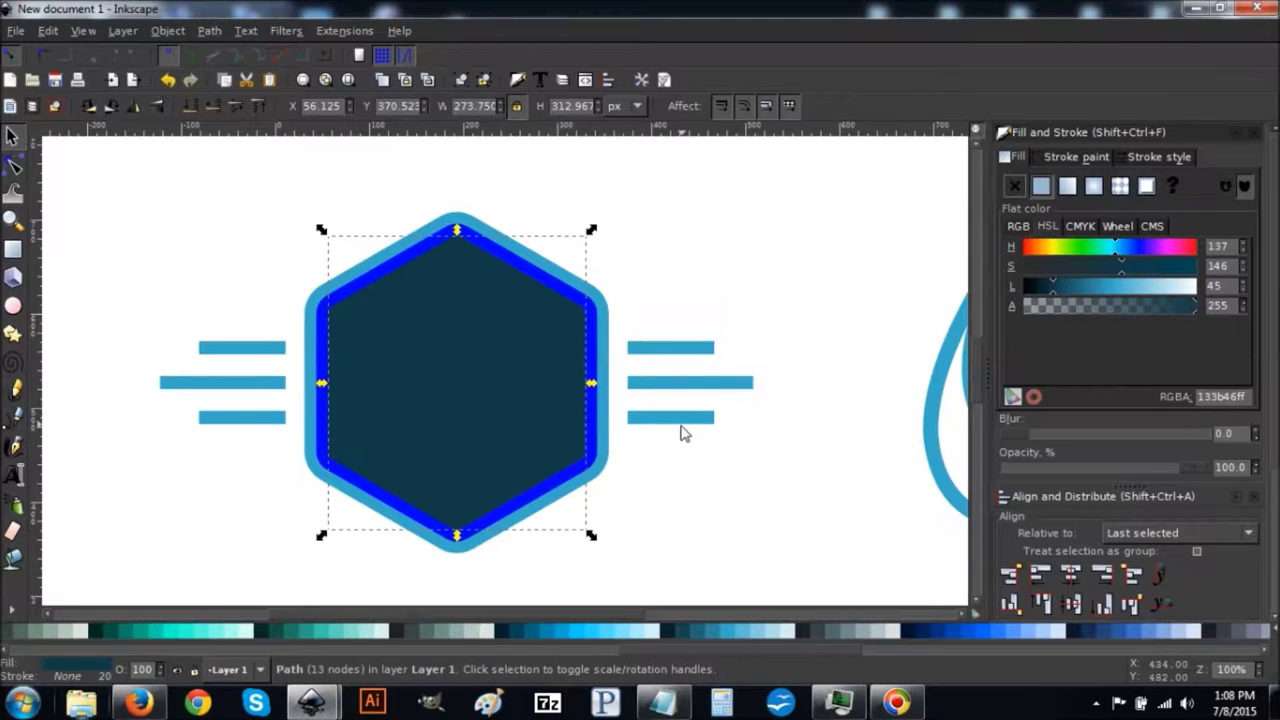
Fill the bright blue middle hexagon layer with white
left_click(316, 345)
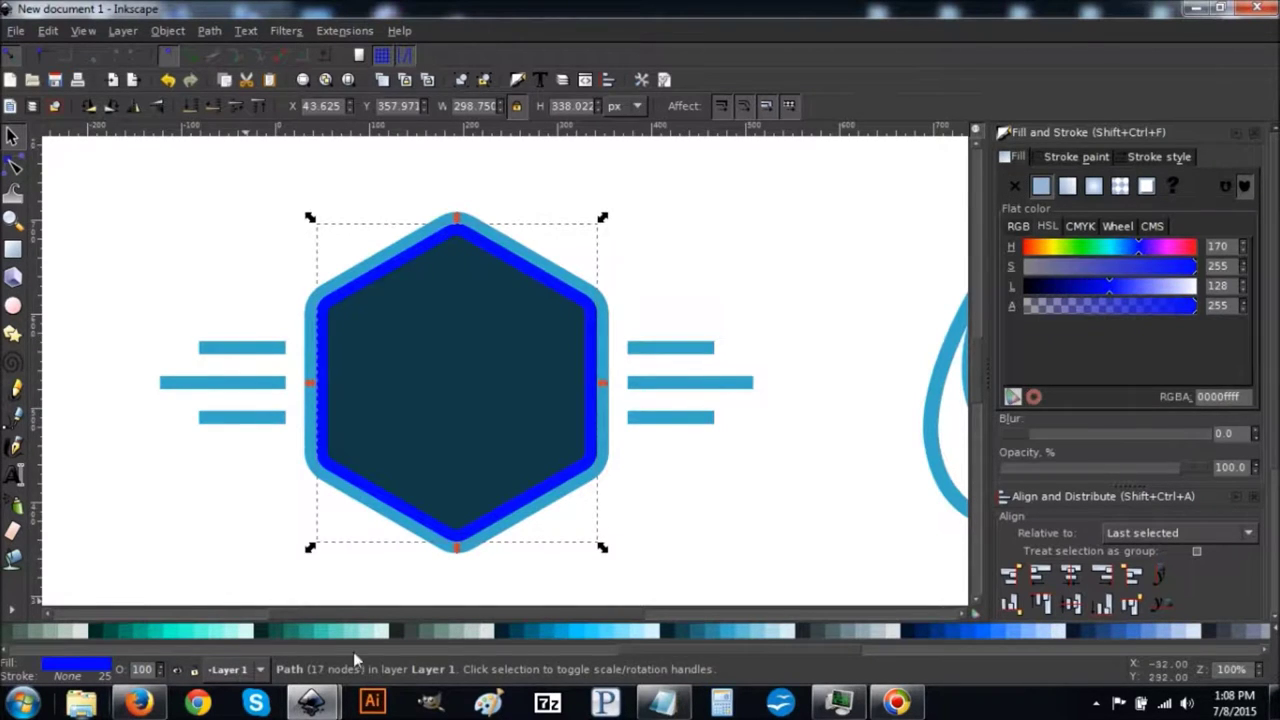
left_click_drag(480, 645, 70, 634)
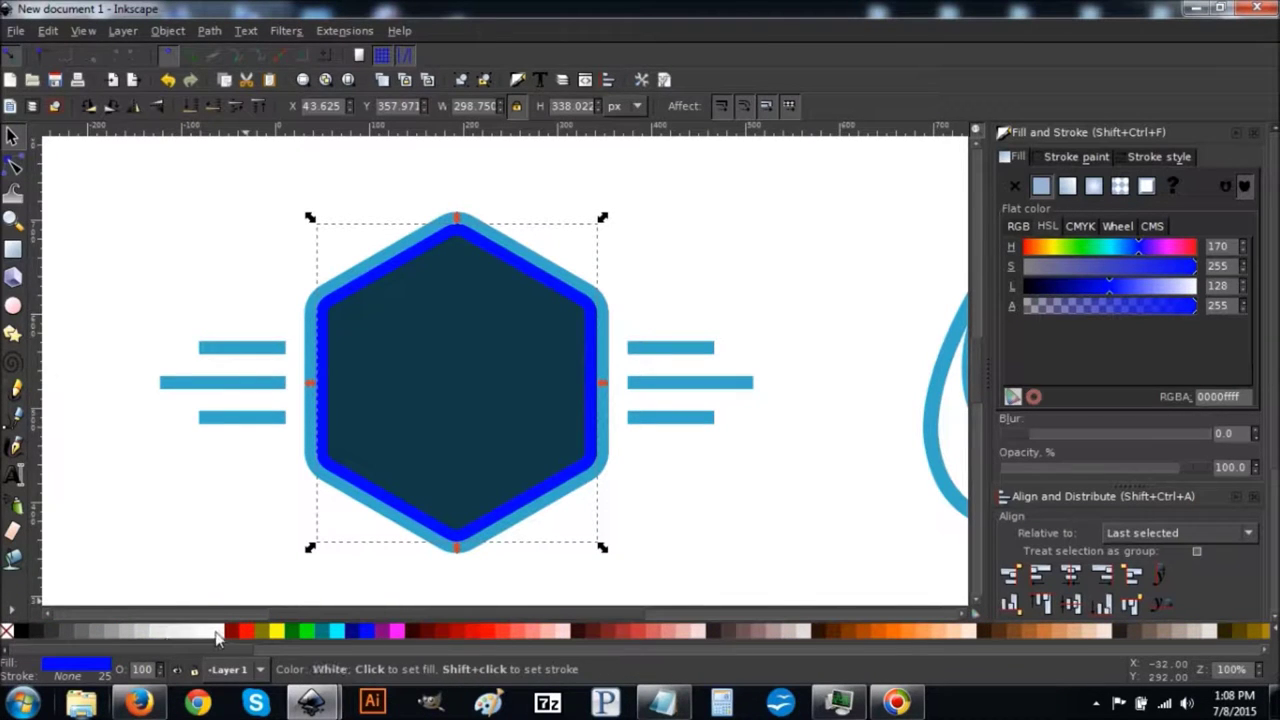
left_click(216, 636)
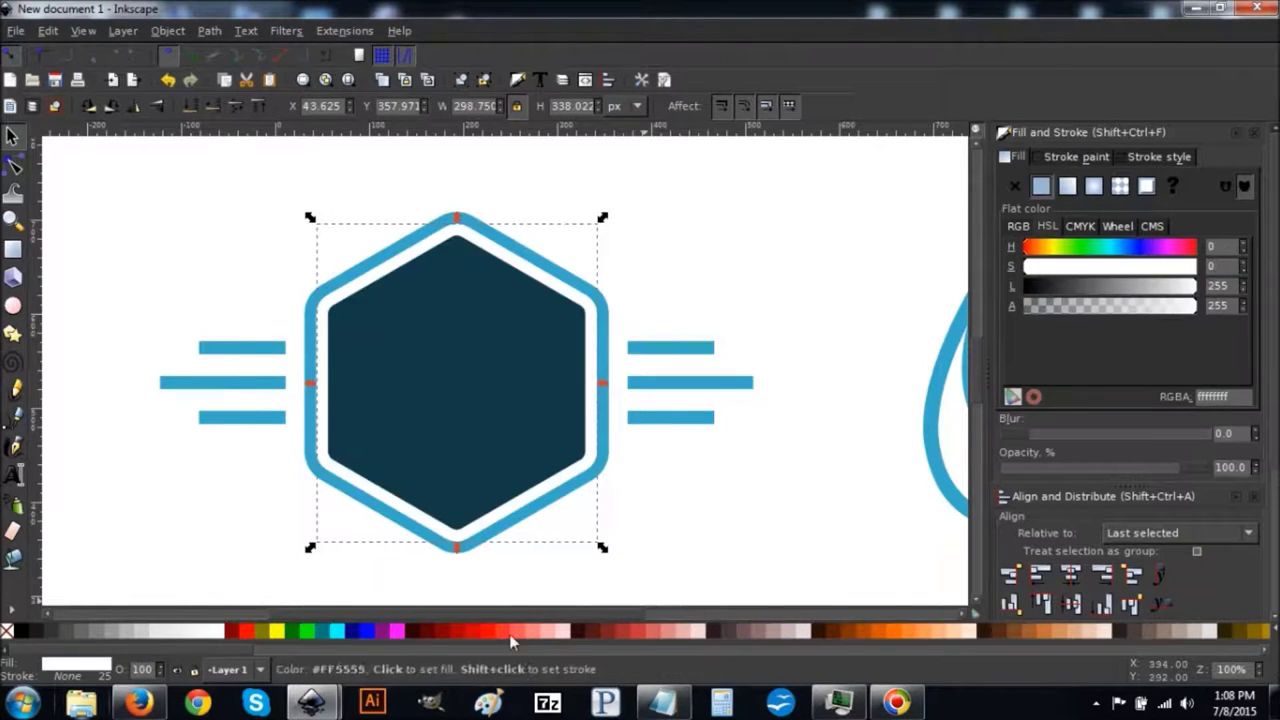
Draw a flat ellipse about 493 × 139 px over the drop's base, filled red at about 57% opacity
left_click_drag(520, 619, 743, 620)
scroll(660, 370, "down", 2)
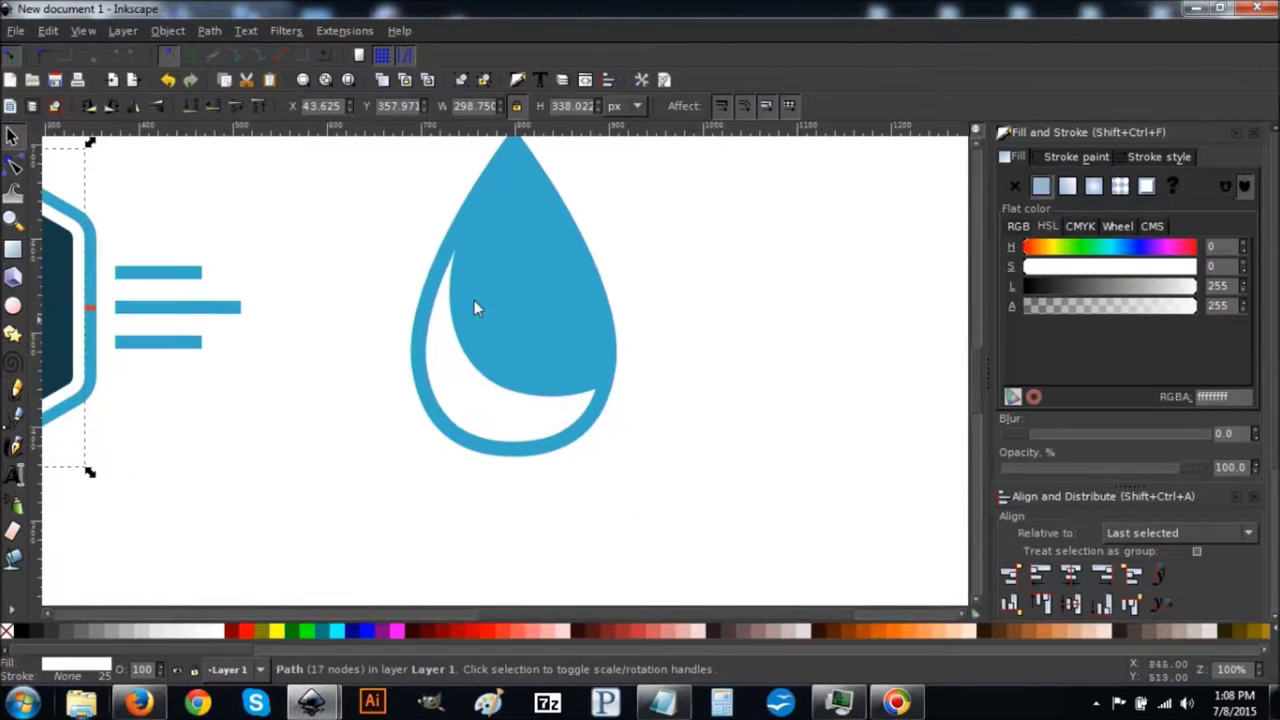
left_click(14, 307)
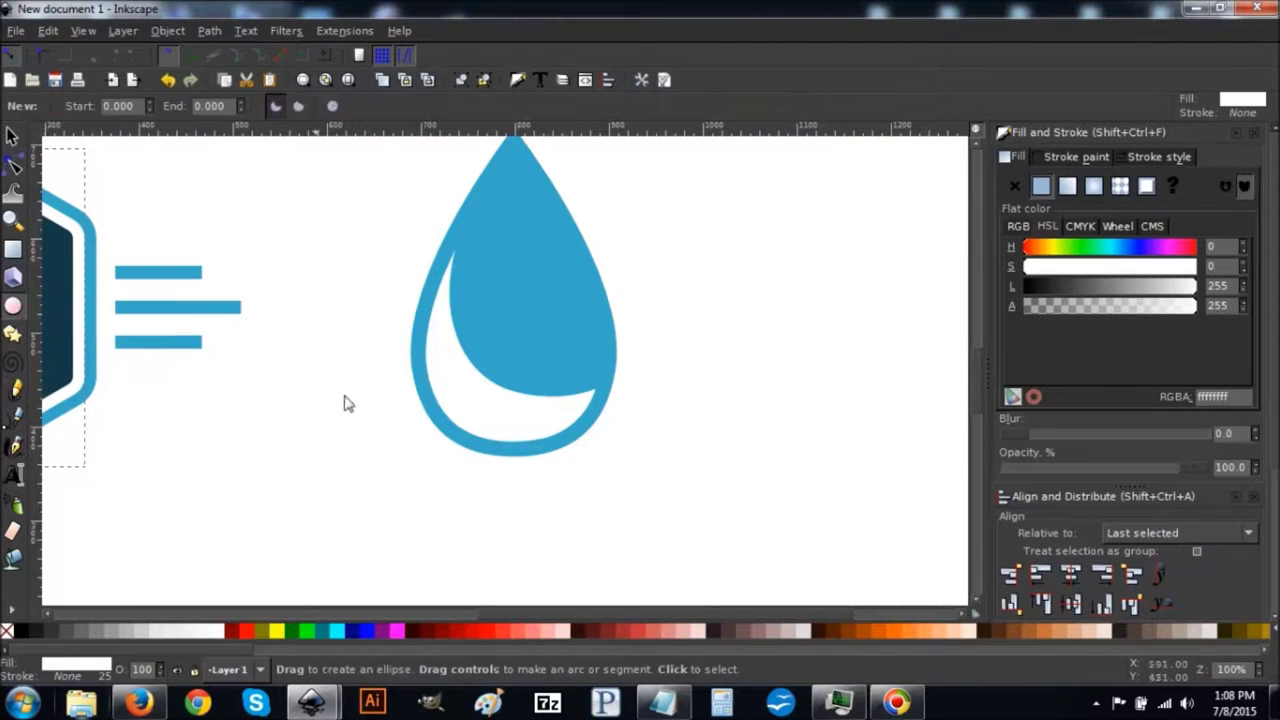
left_click_drag(316, 371, 779, 506)
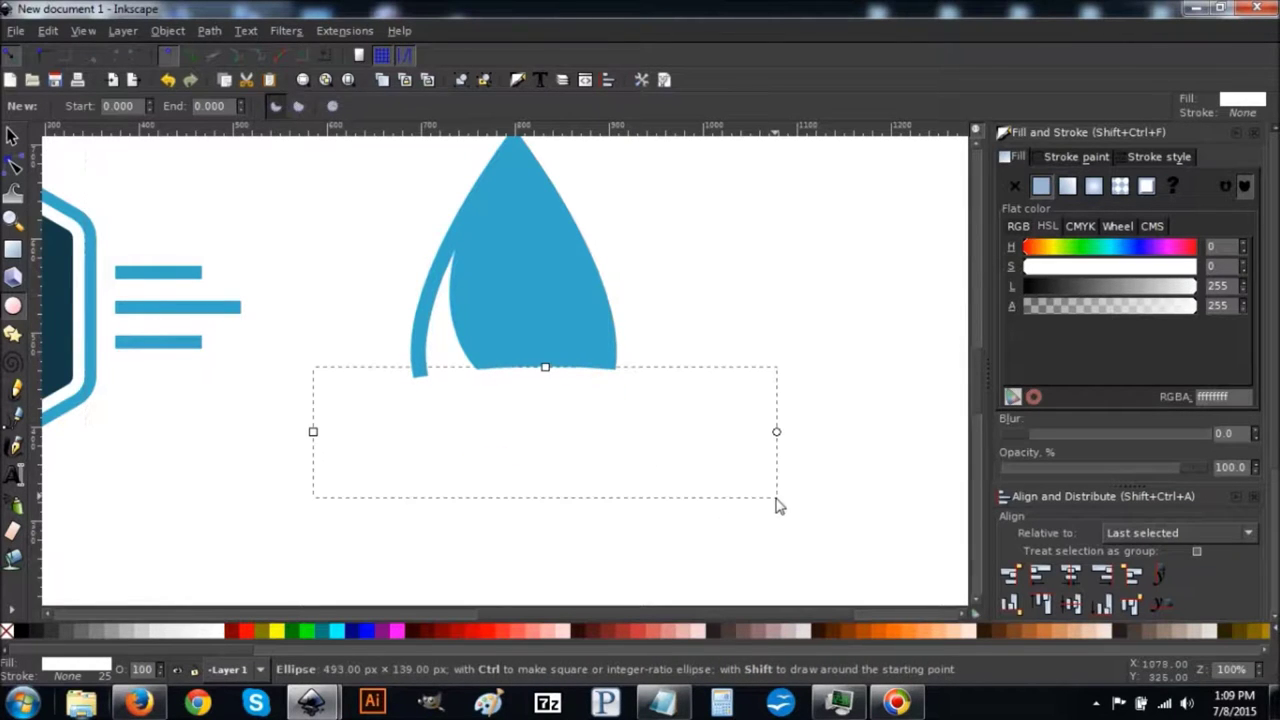
left_click(246, 632)
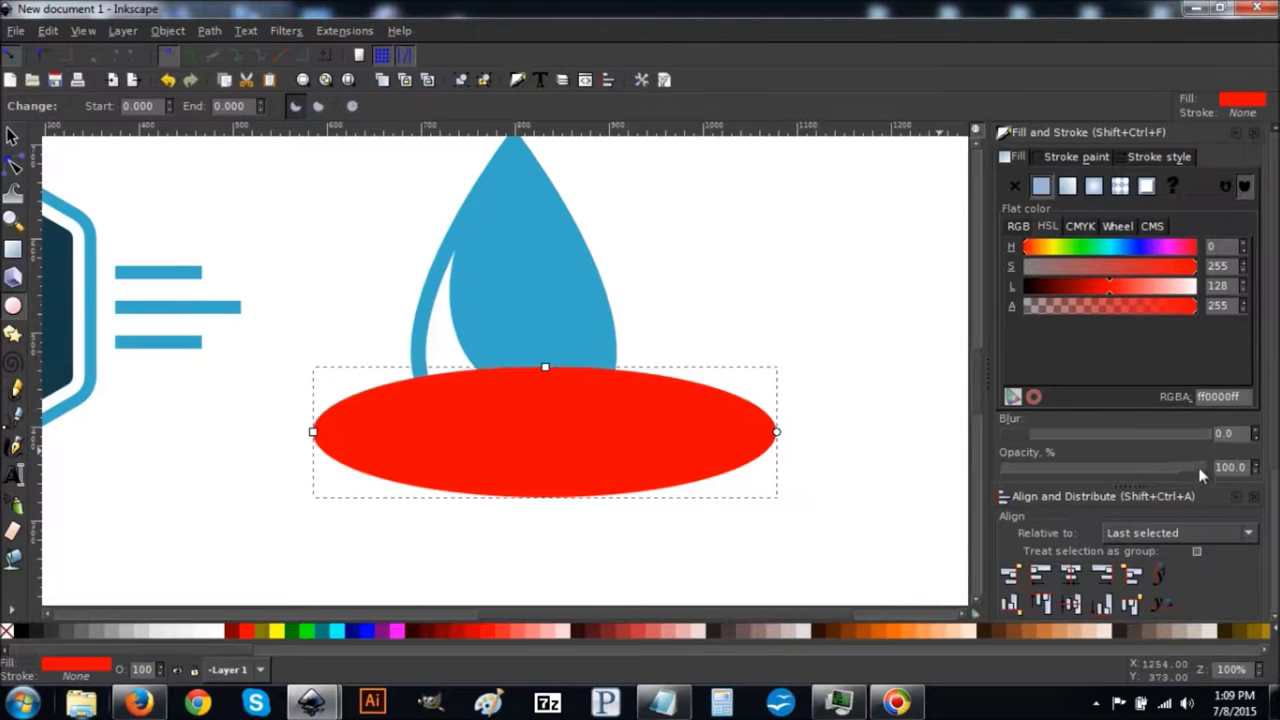
left_click_drag(1201, 476, 1119, 472)
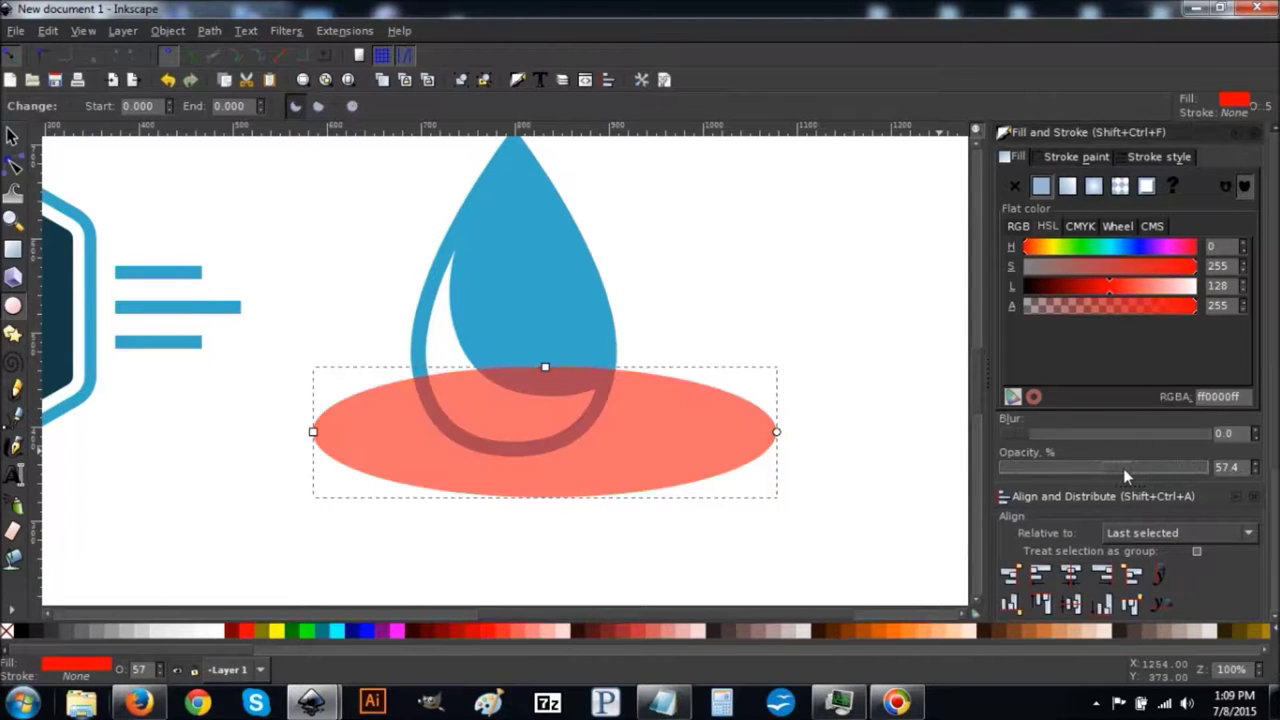
Resize the red ellipse to about 390 × 163 px and move it slightly lower over the drop's base
left_click(13, 136)
left_click_drag(545, 362, 545, 342)
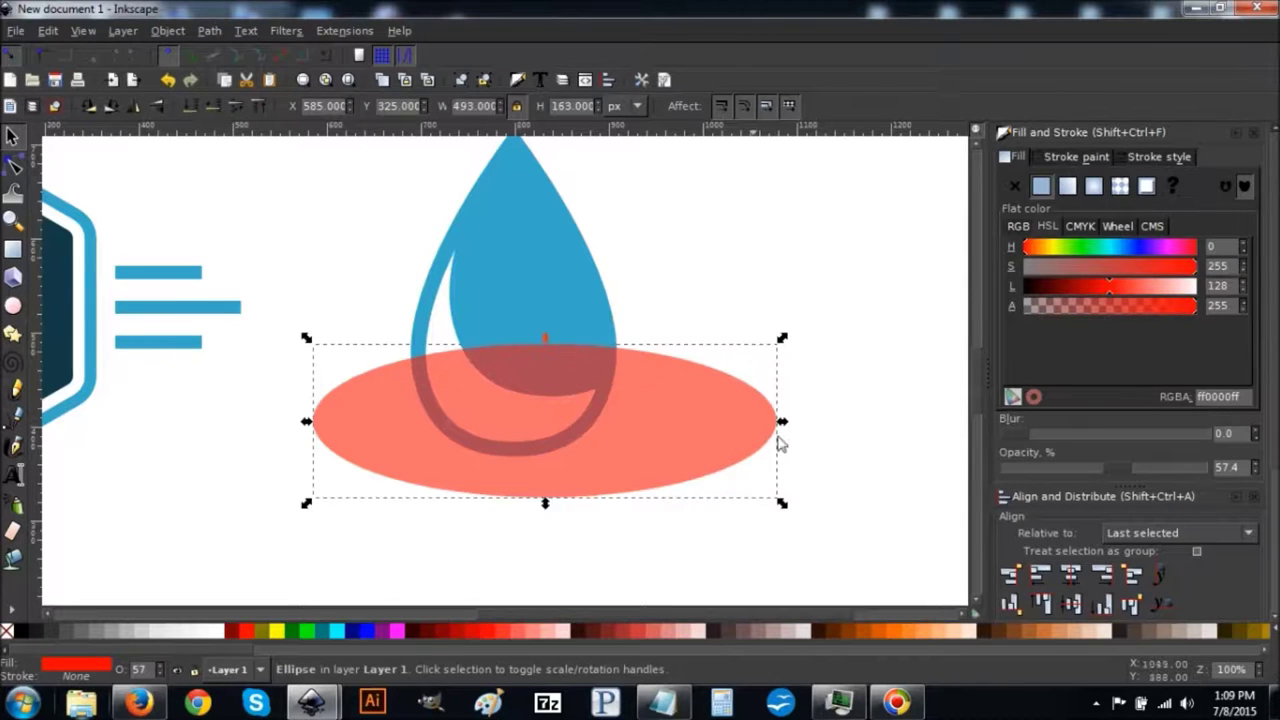
left_click_drag(775, 428, 712, 428)
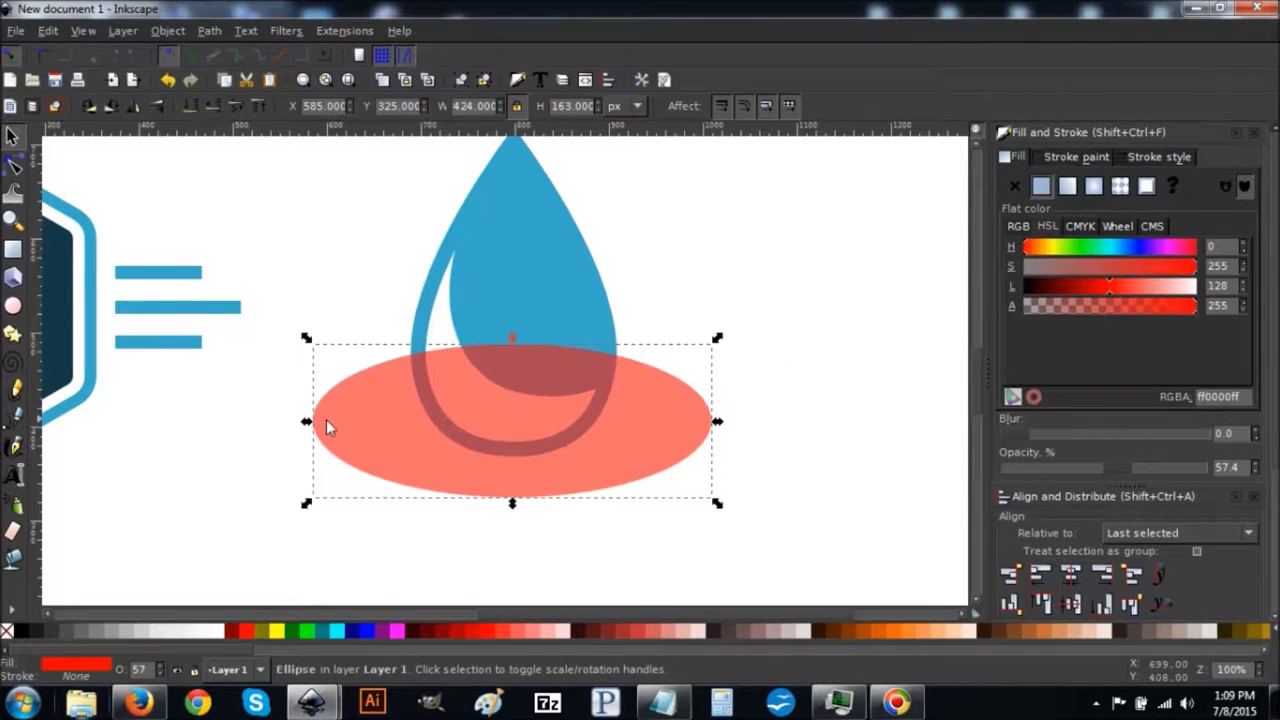
left_click_drag(313, 425, 340, 423)
left_click(537, 451)
left_click_drag(537, 452, 534, 469)
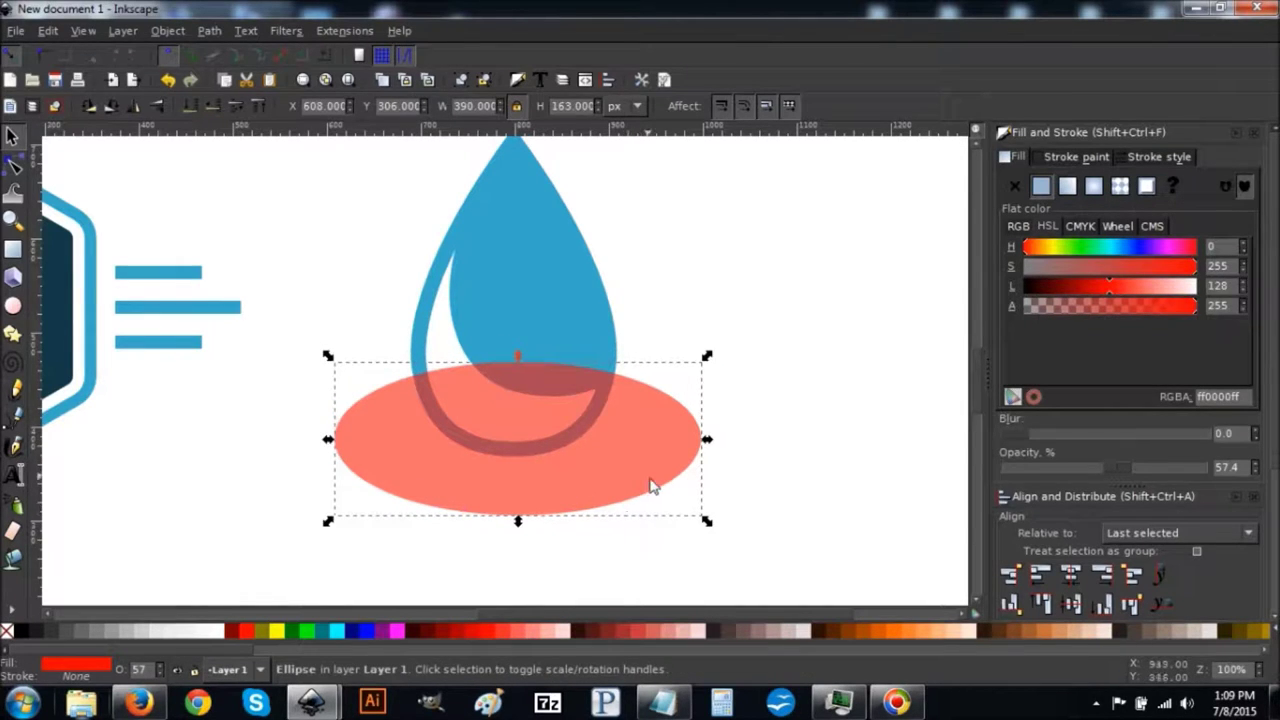
Center the red ellipse horizontally on the drop group
left_click(523, 241, "shift")
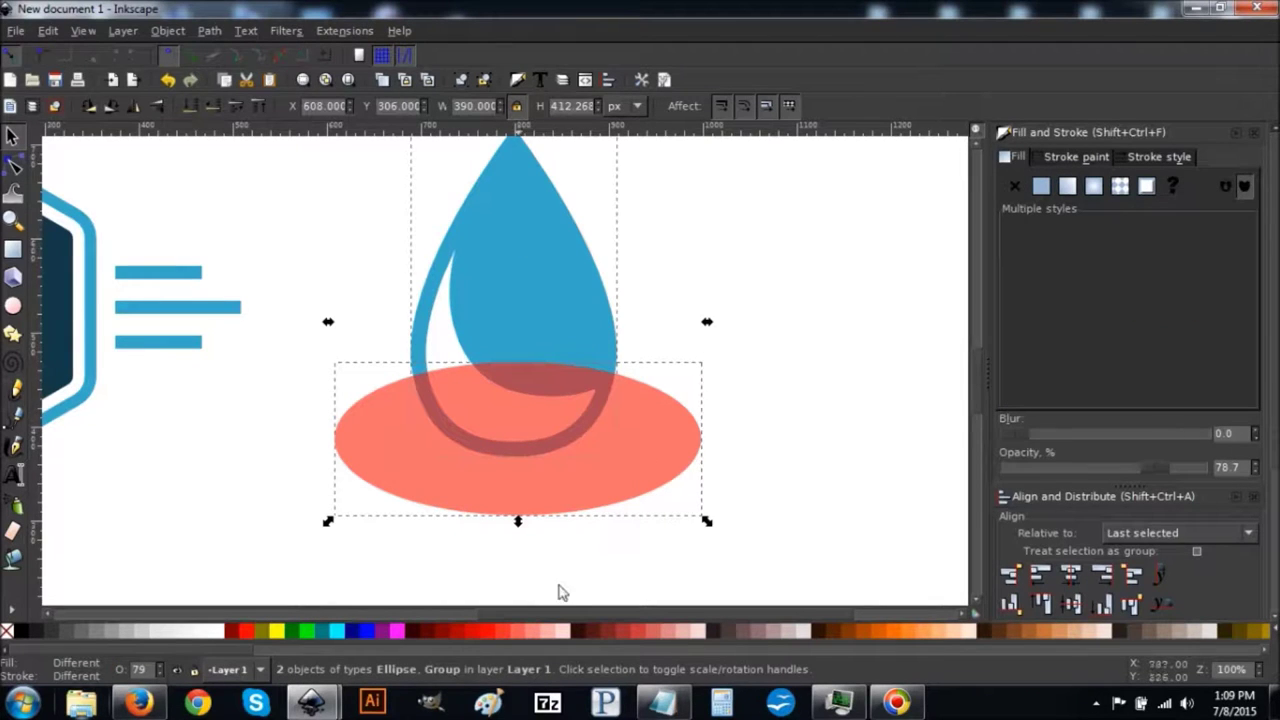
left_click(1071, 576)
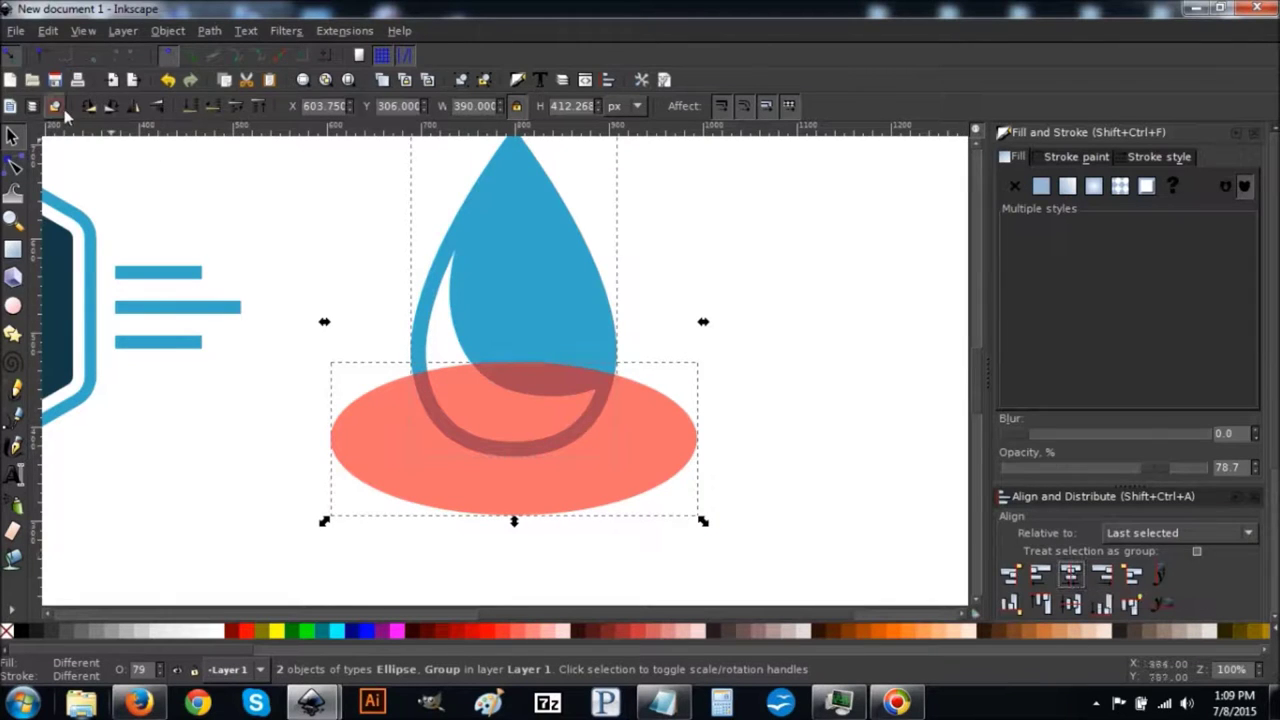
left_click(143, 160)
Duplicate the red ellipse, fill the copy blue and scale it proportionally to about 323 × 135 px from its top edge
left_click(597, 490)
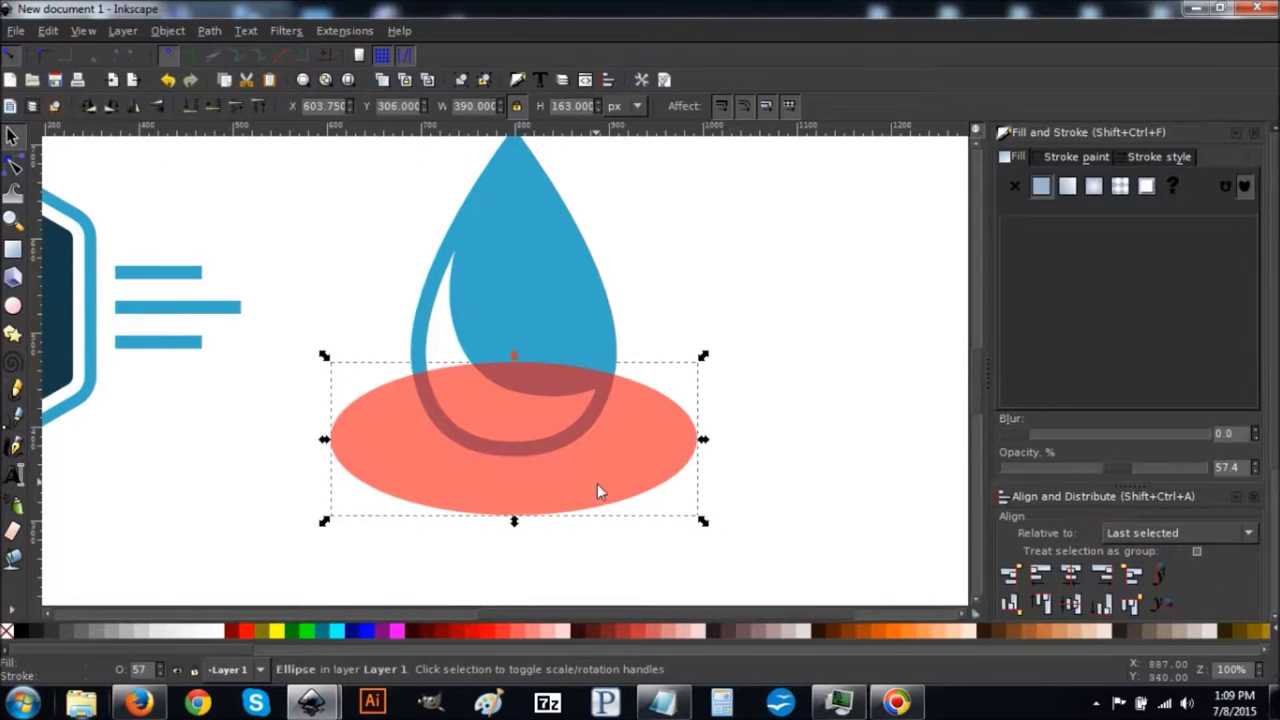
right_click(597, 483)
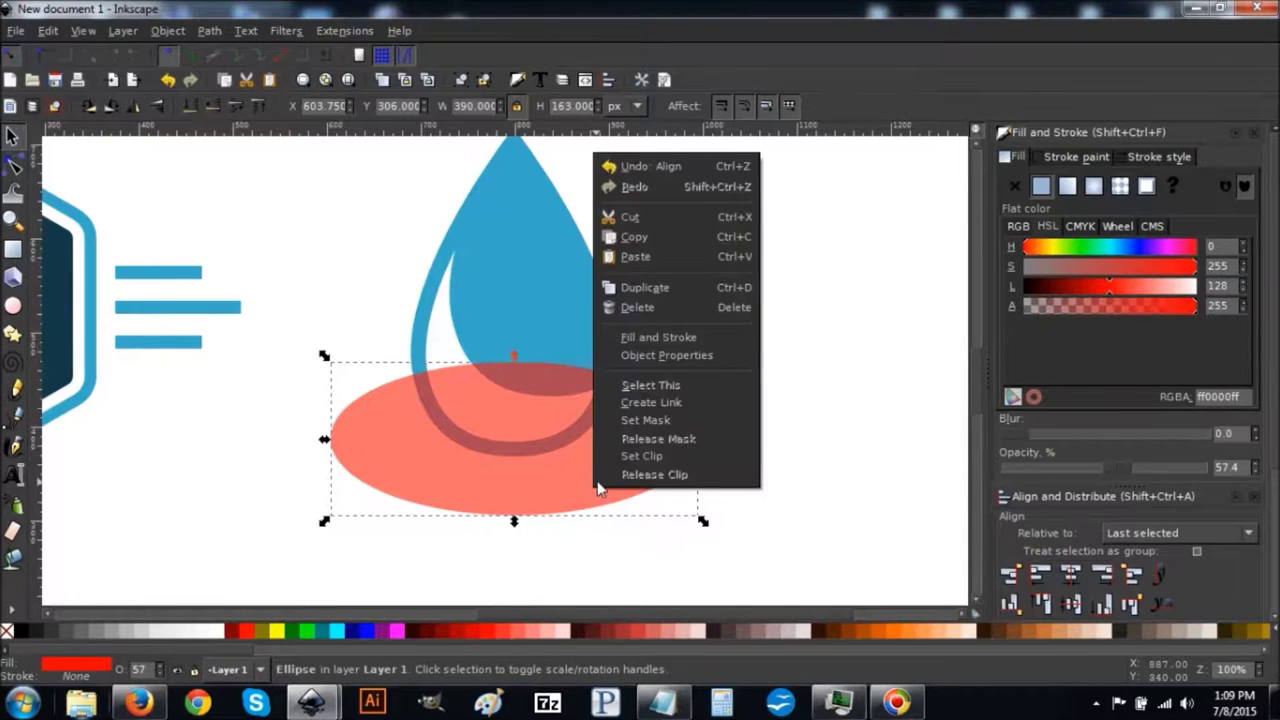
left_click(622, 288)
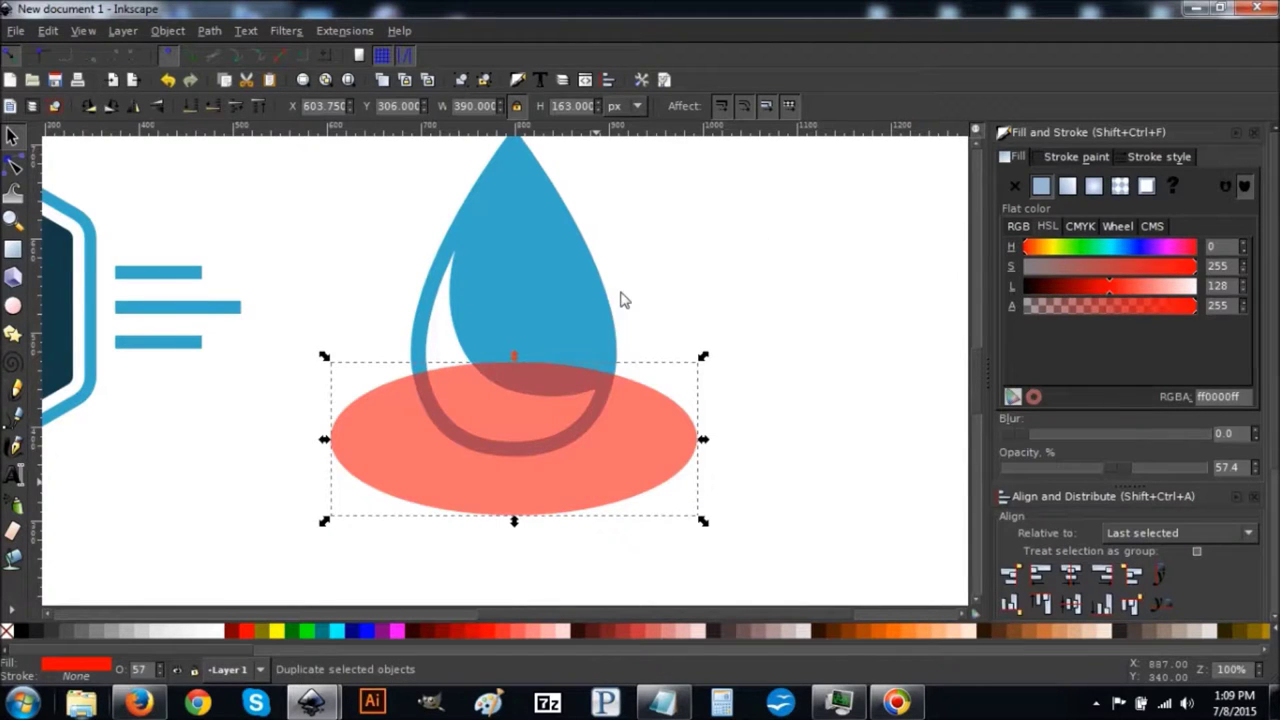
left_click(368, 641)
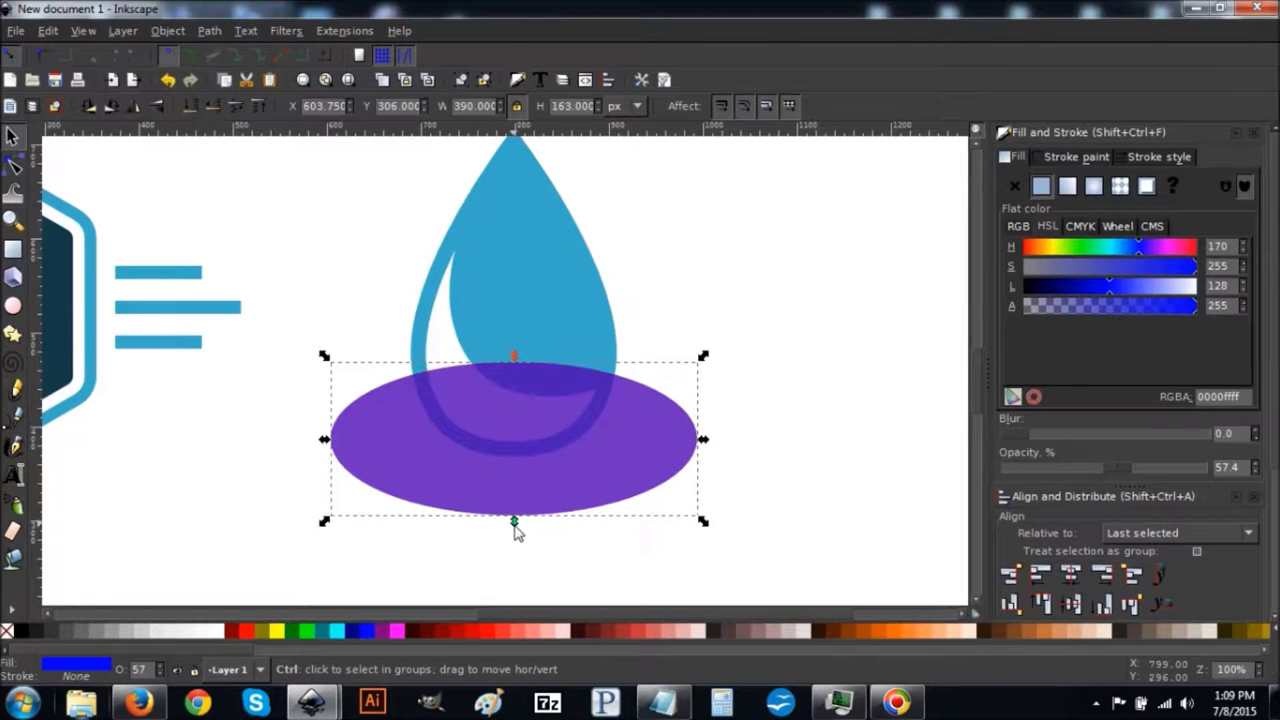
left_click_drag(514, 524, 543, 506)
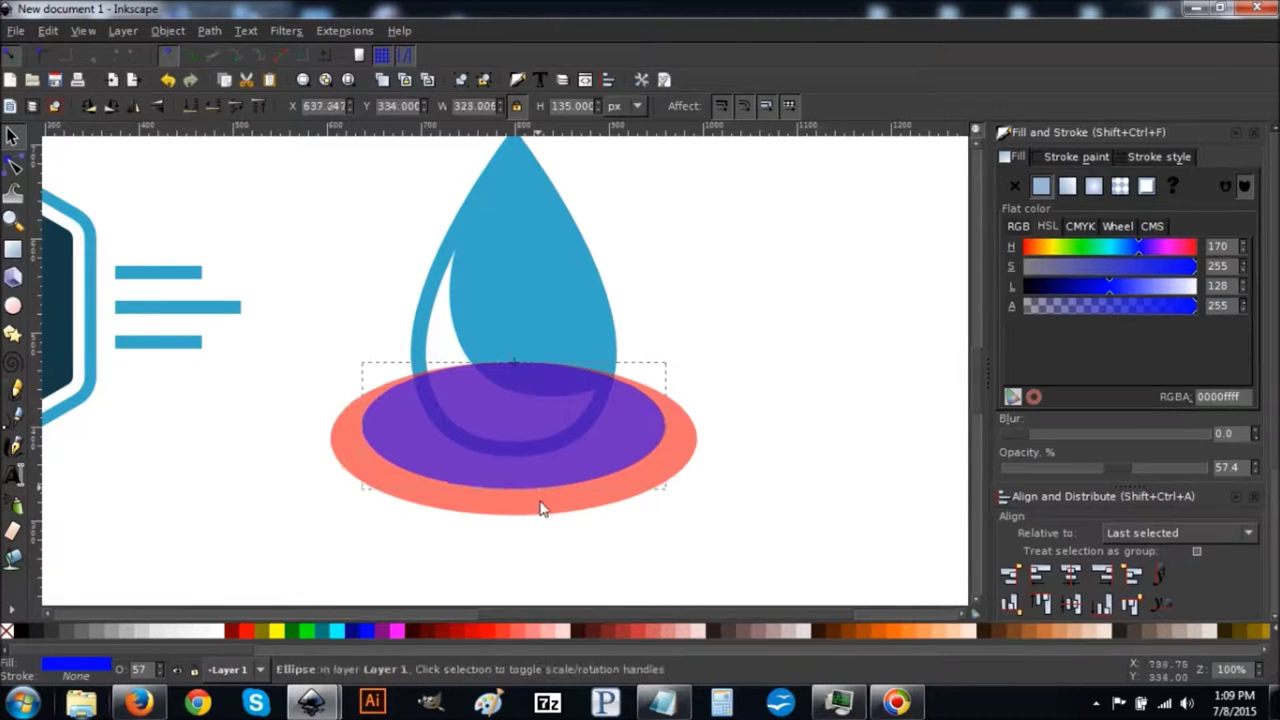
Subtract the smaller blue ellipse from the red ellipse with Difference to form a ripple ring
left_click(474, 514, "shift")
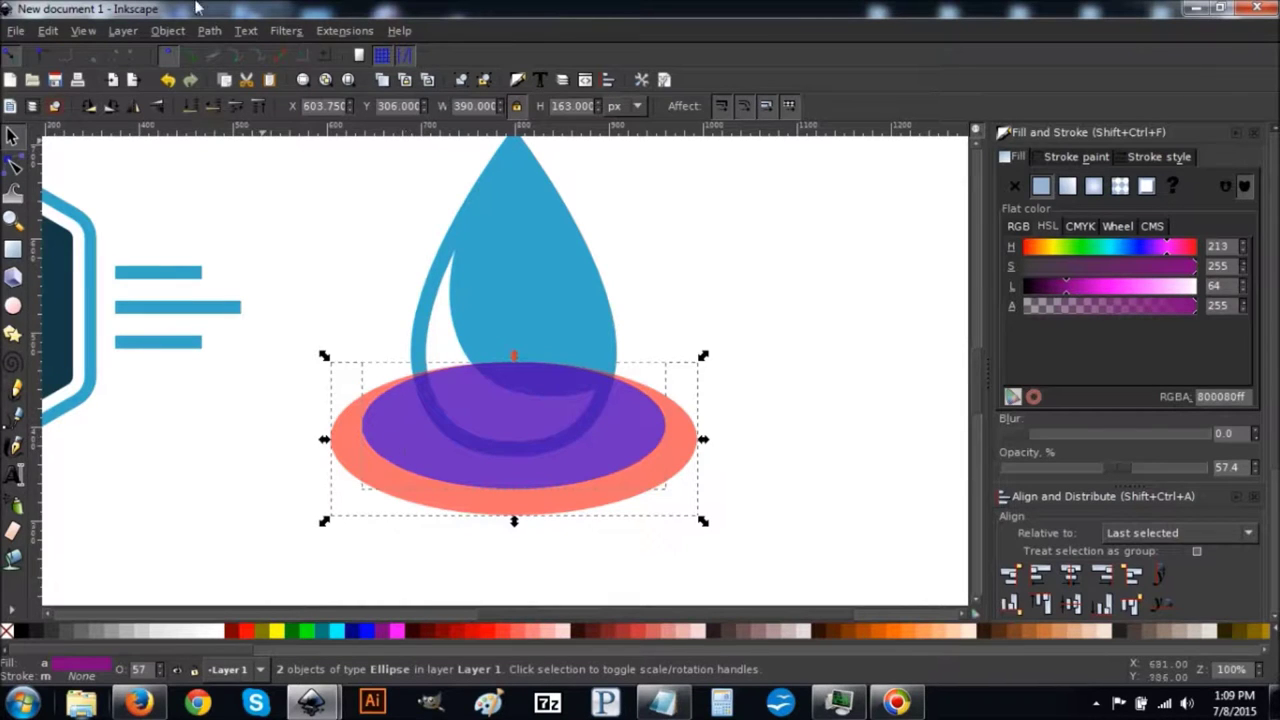
left_click(212, 30)
left_click(251, 144)
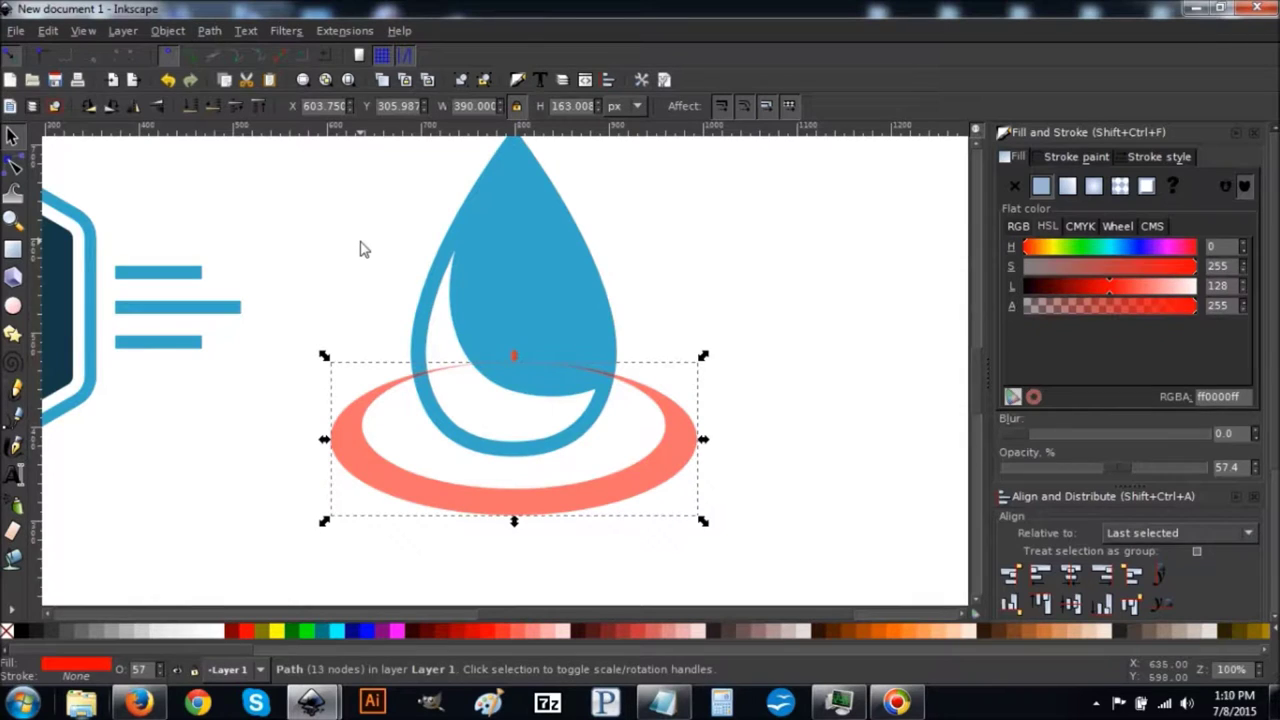
Duplicate the ripple ring, scale the copy to about 275 × 115 px from its top edge, and move the drop up slightly
right_click(568, 506)
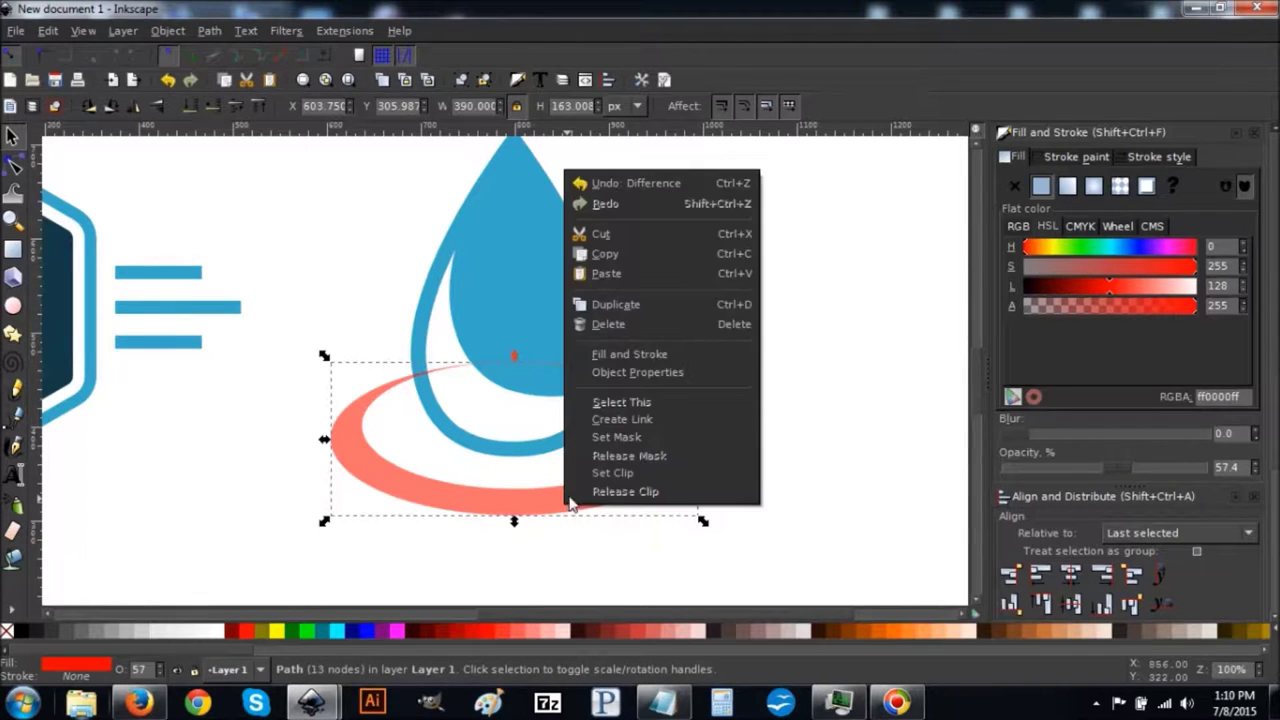
left_click(608, 305)
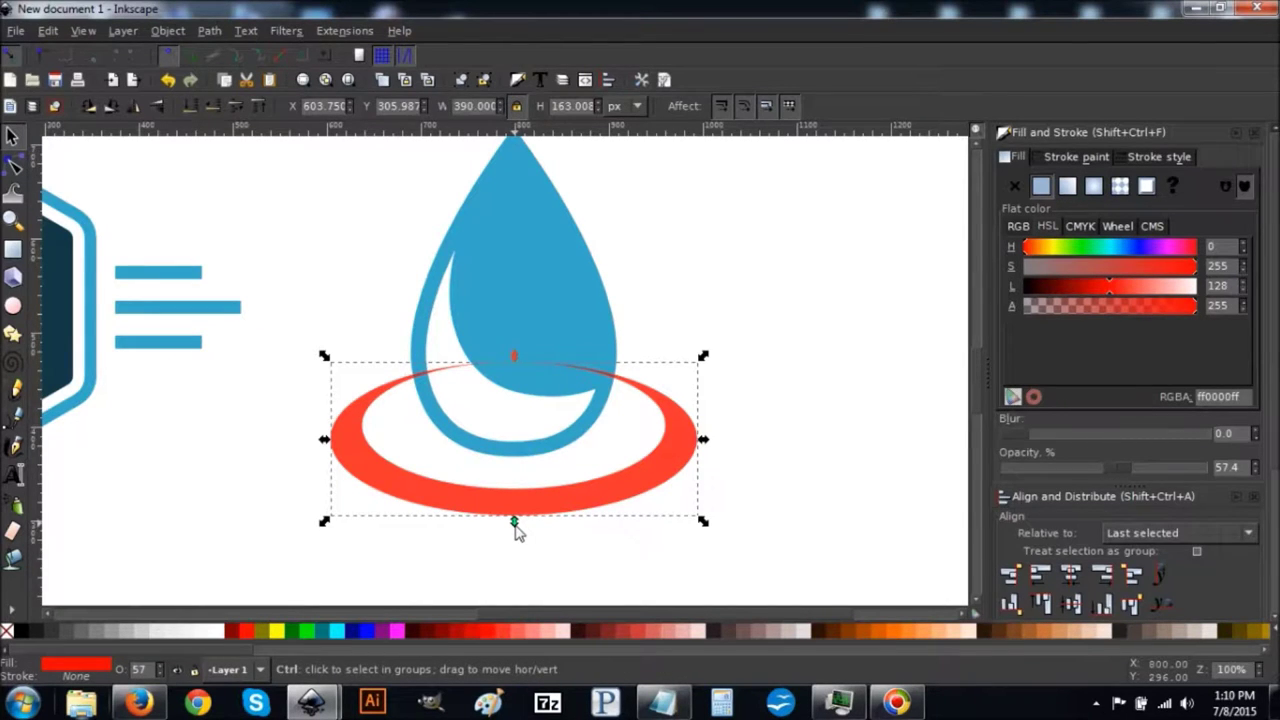
left_click_drag(515, 527, 521, 495)
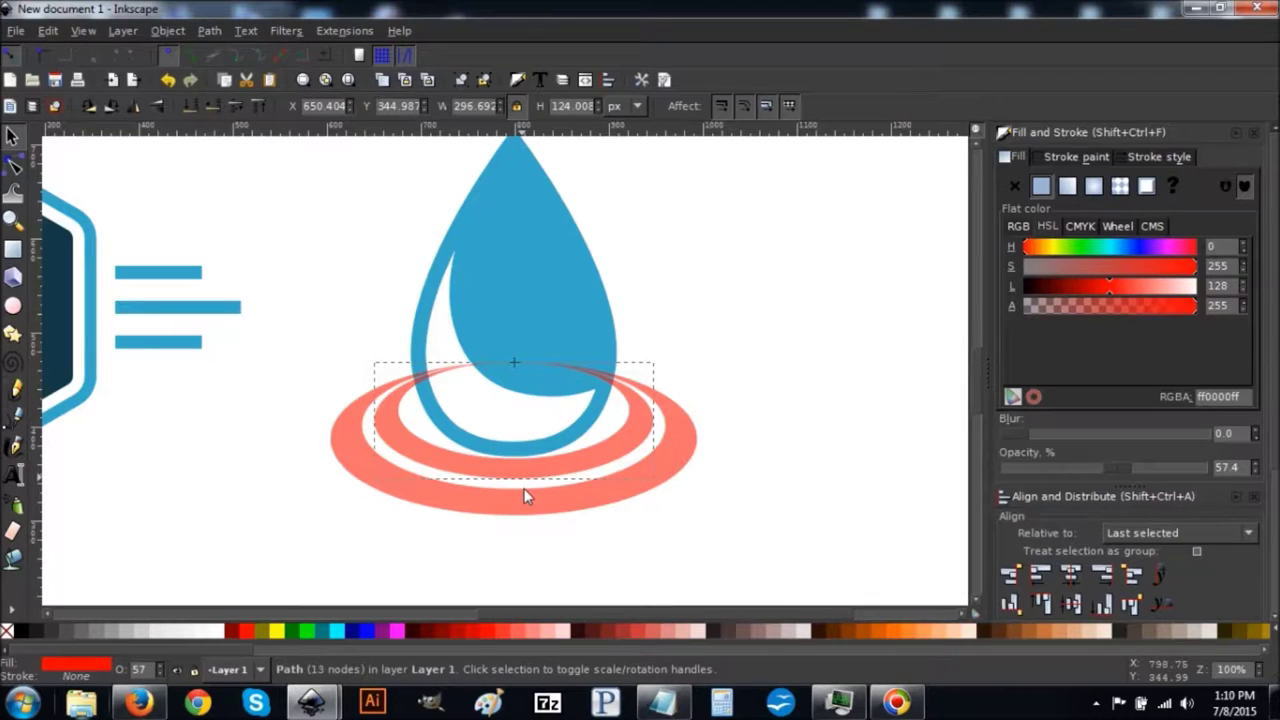
left_click_drag(528, 485, 535, 480)
key("less")
key("less")
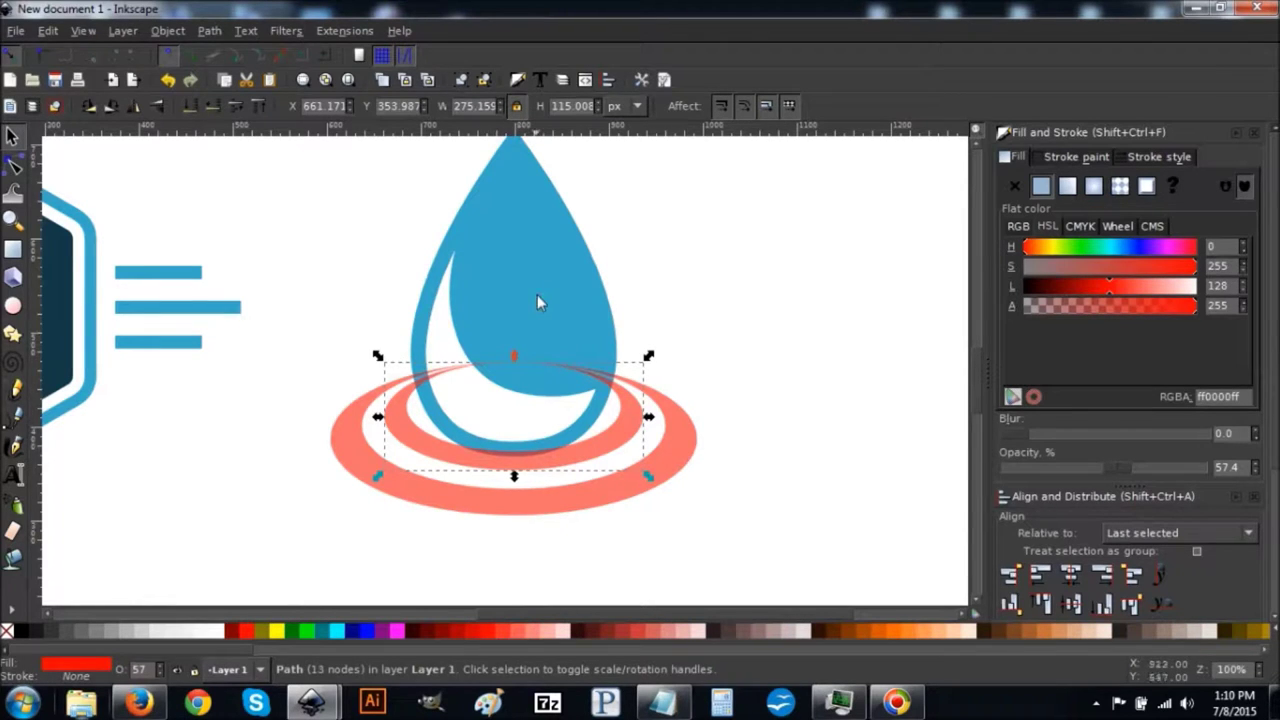
mouse_move(541, 299)
left_mouse_down()
mouse_move(544, 274)
mouse_move(549, 289)
left_mouse_up()
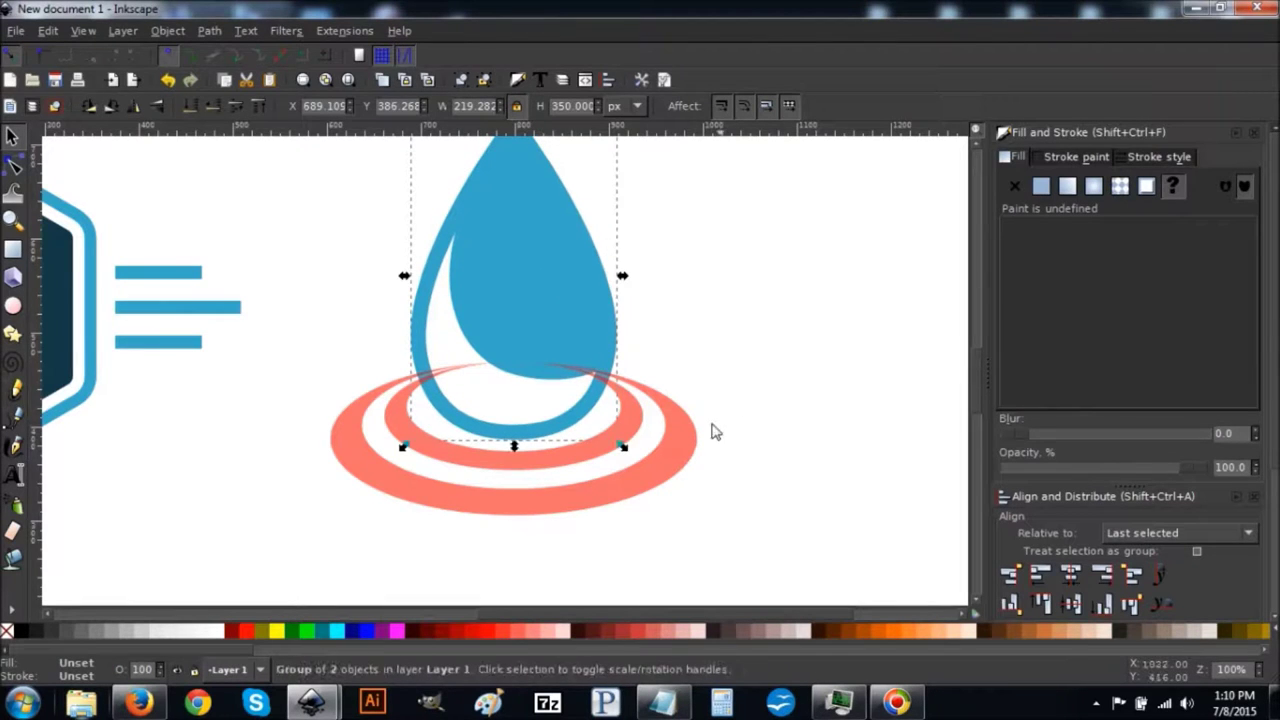
Combine the two ripple rings with Union and lower the result to the bottom, behind the drop
left_click(462, 510)
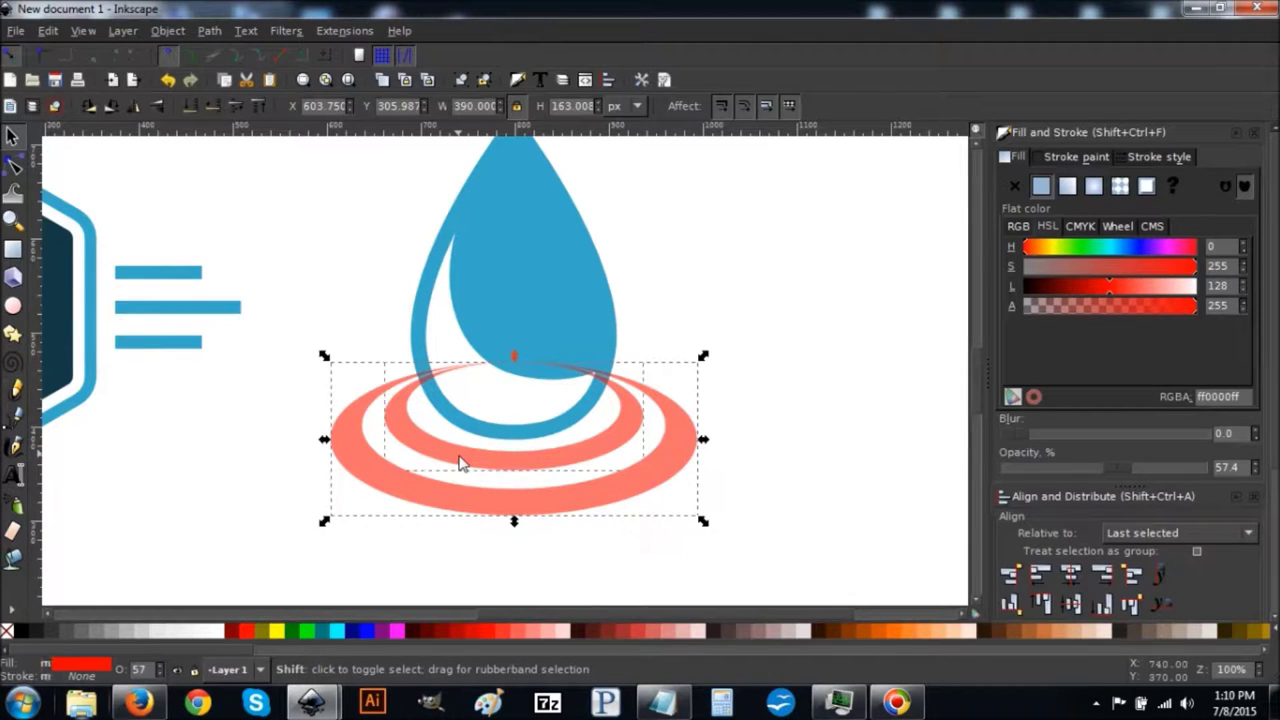
left_click(460, 462, "shift")
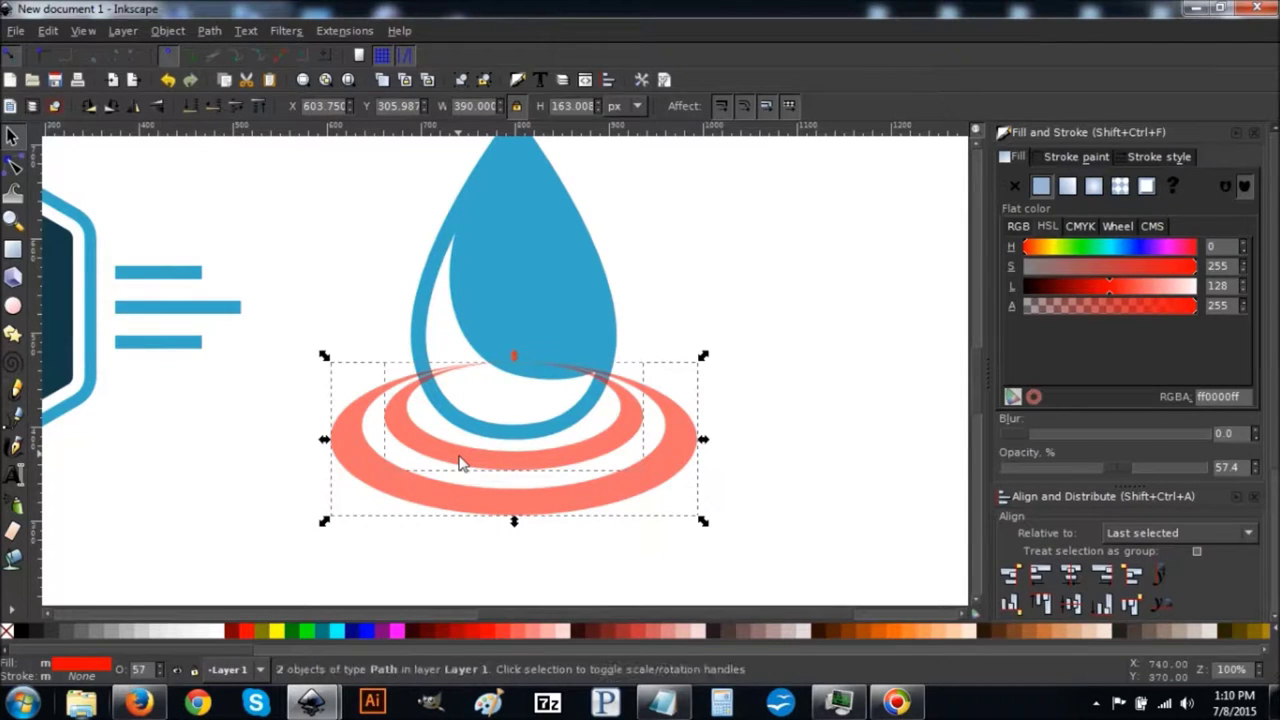
left_click(211, 32)
left_click(235, 123)
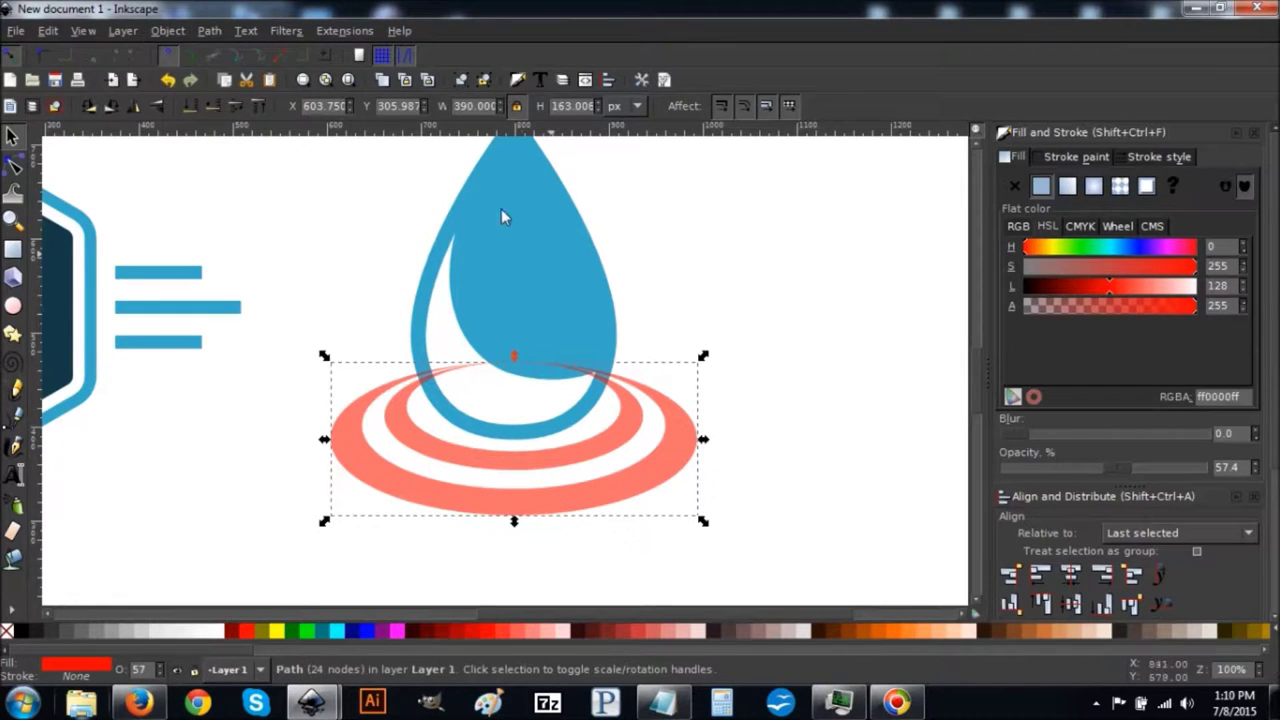
left_click(193, 108)
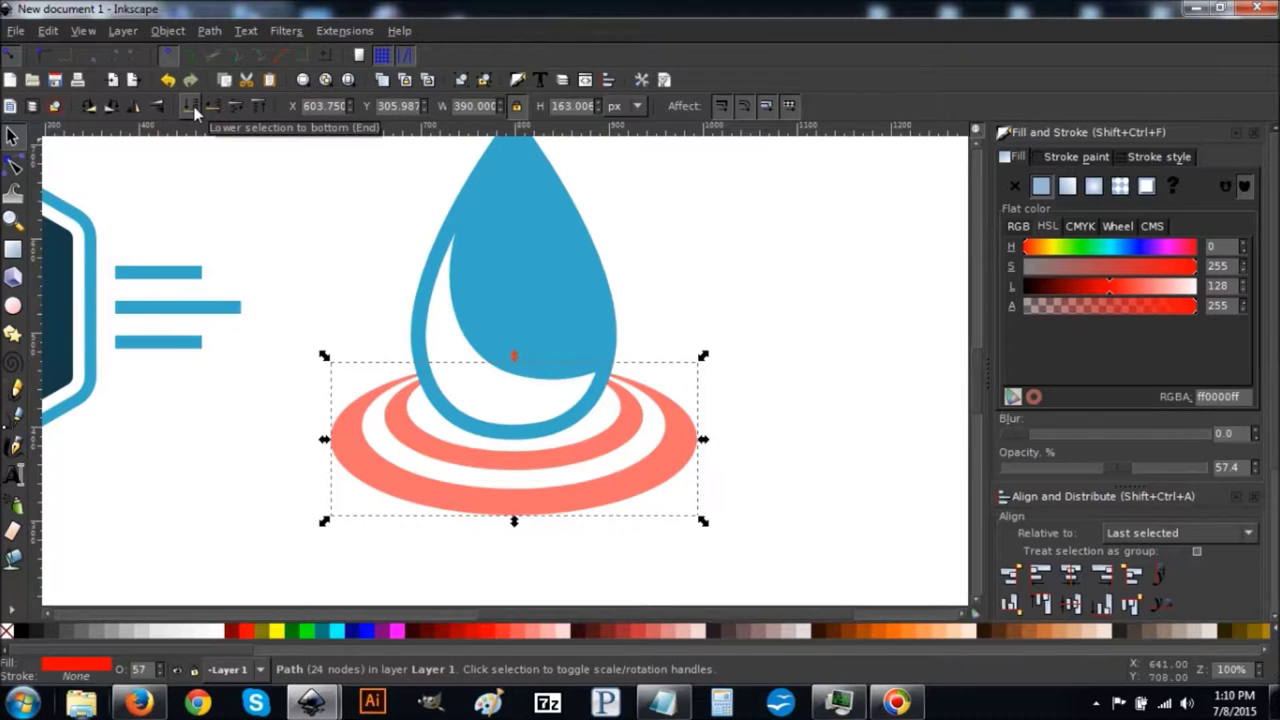
Group the water drop with the ripple rings and move the group over to the hexagon badge
left_click(560, 283, "shift")
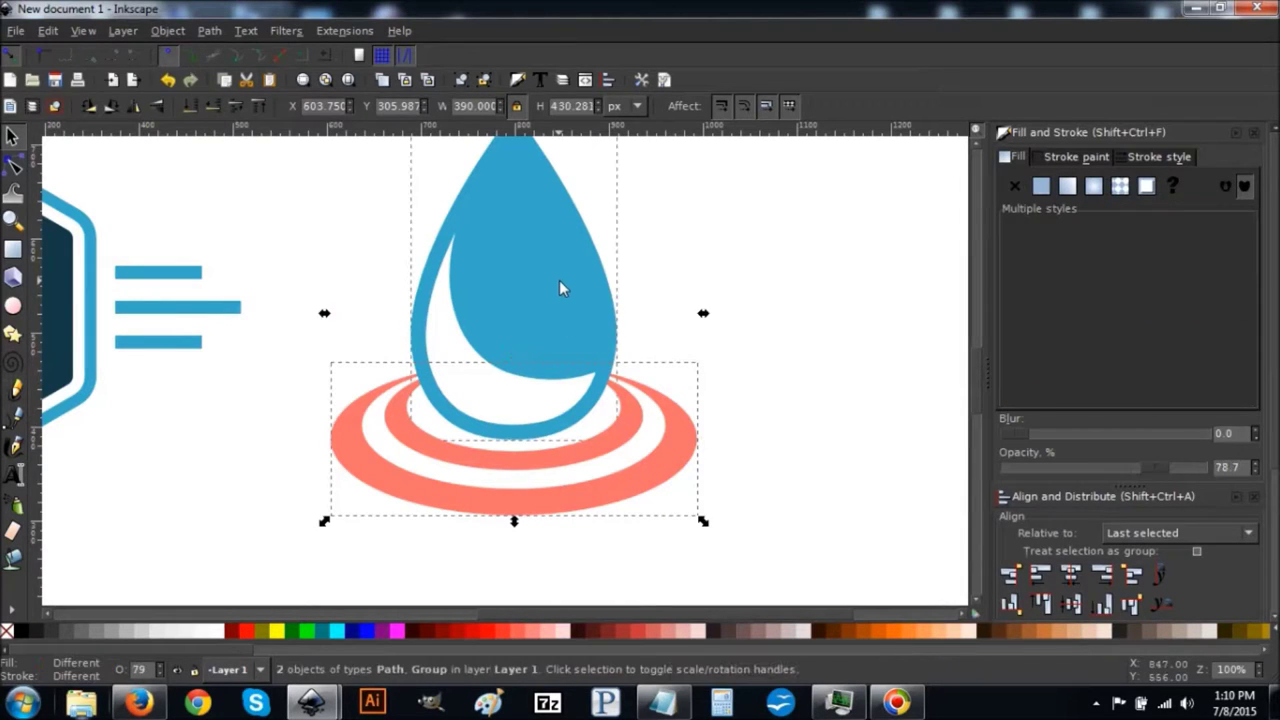
scroll(876, 375, "up", 1)
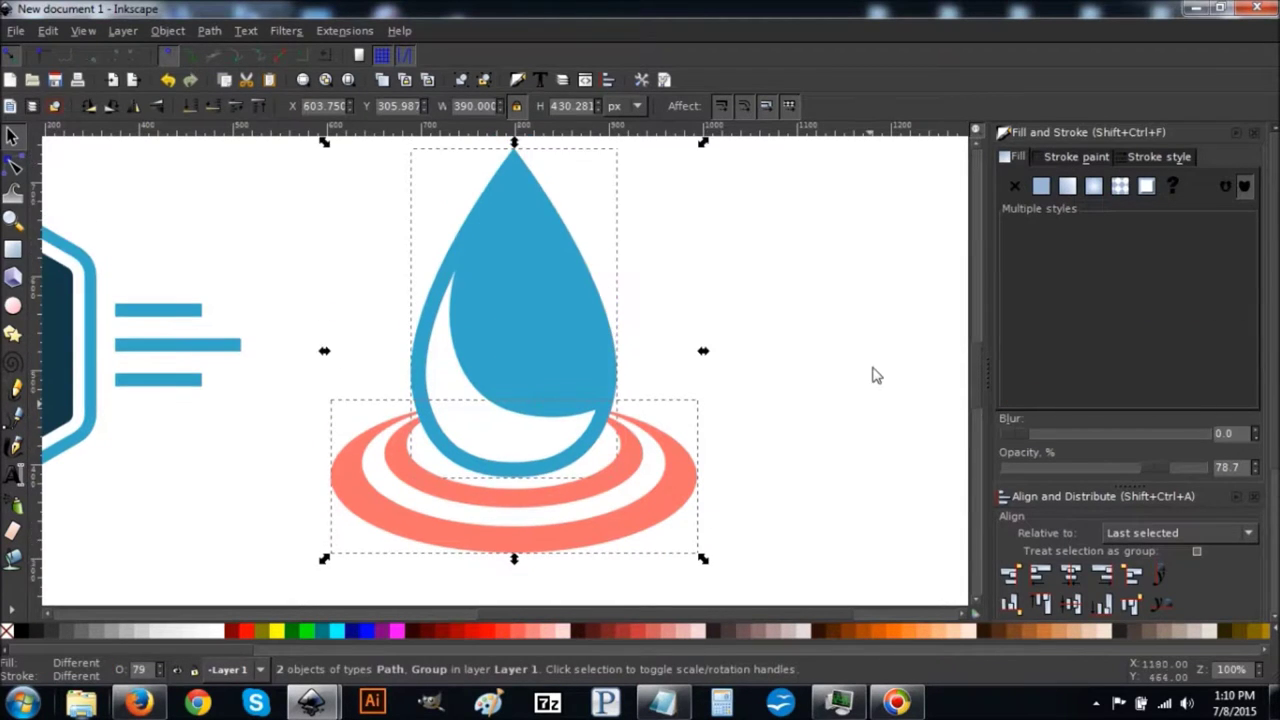
left_click(462, 86)
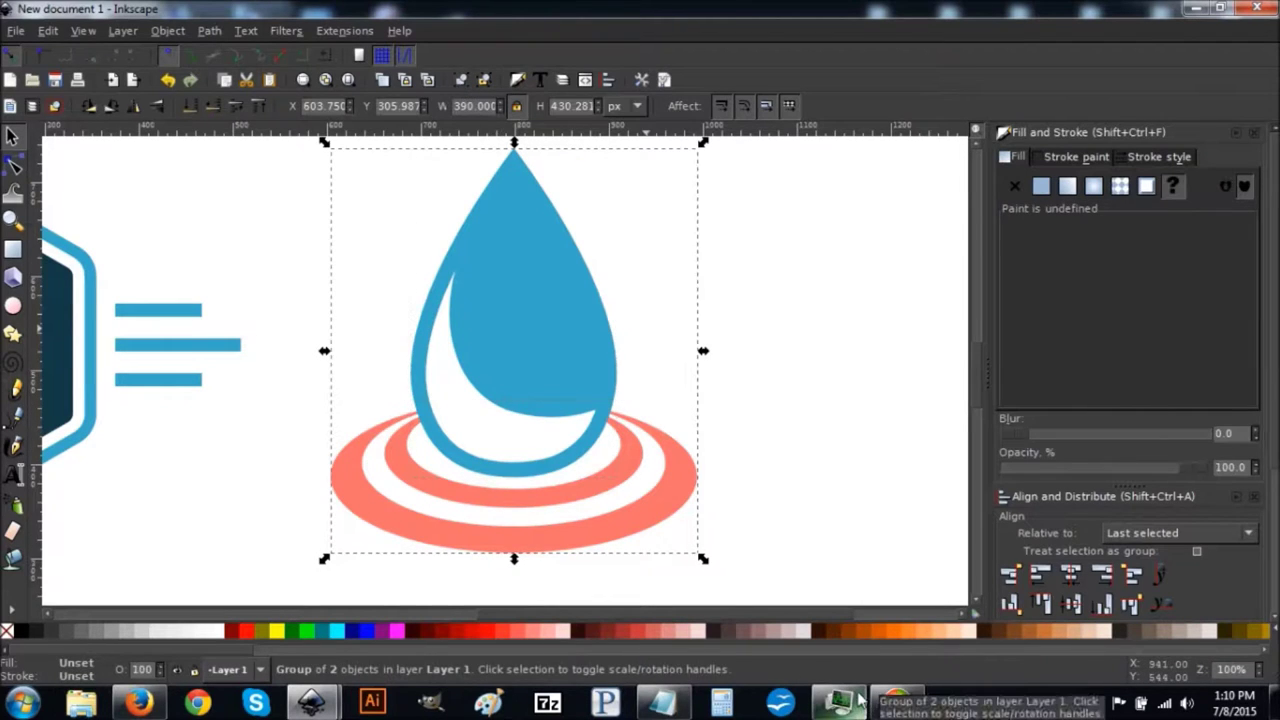
left_click_drag(566, 355, 586, 234)
left_click_drag(592, 343, 838, 255)
left_click_drag(837, 200, 949, 308)
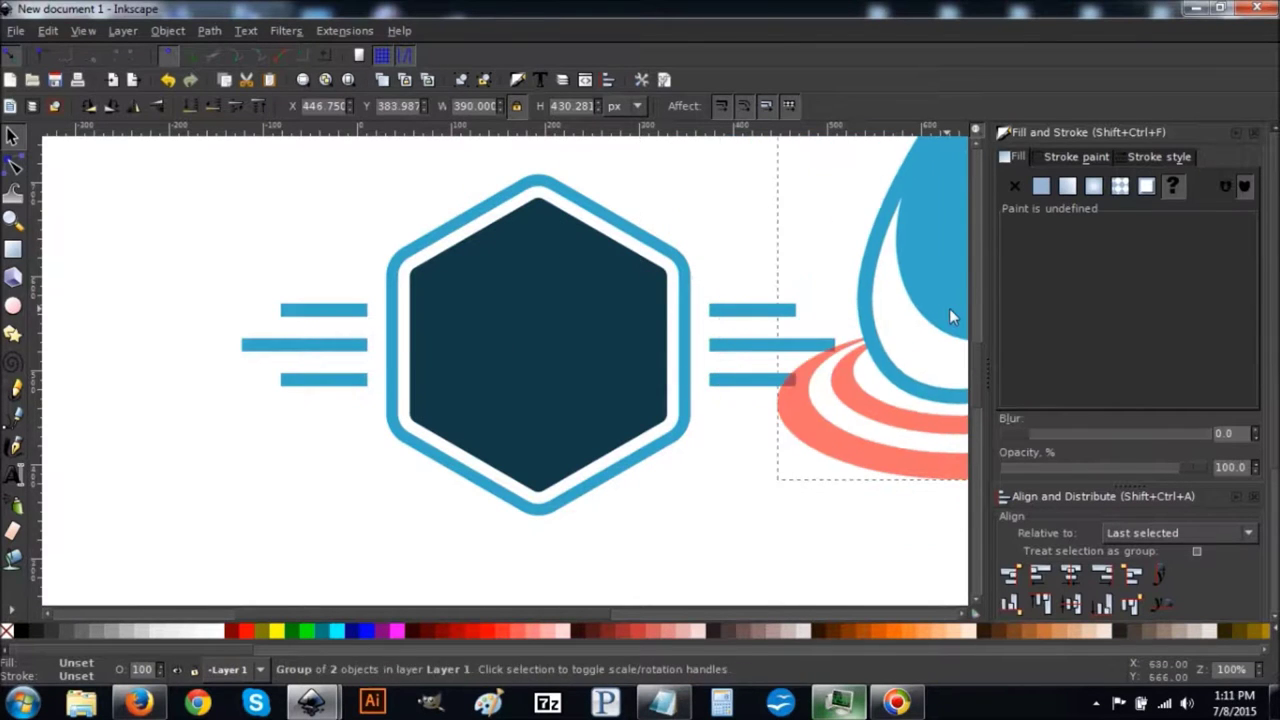
Centre the drop group on the dark hexagon's vertical axis and clear the selection
left_click(528, 277, "shift")
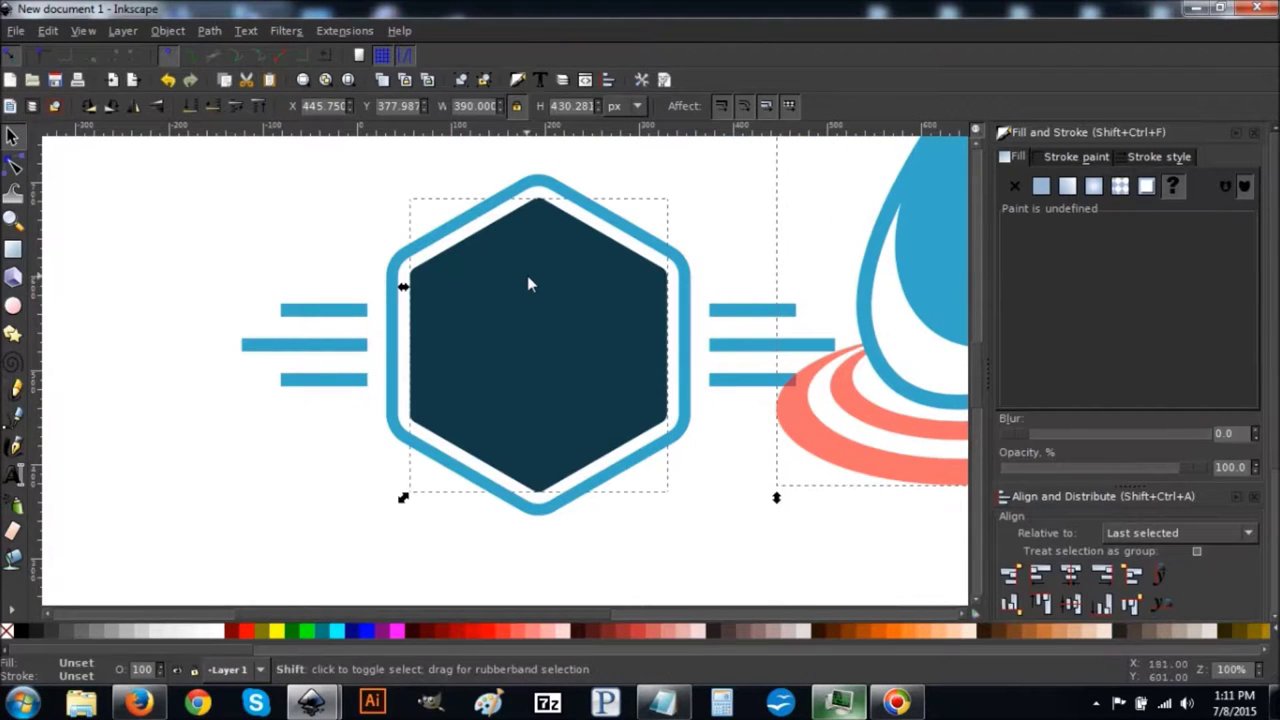
left_click(1075, 573)
scroll(874, 461, "up", 2)
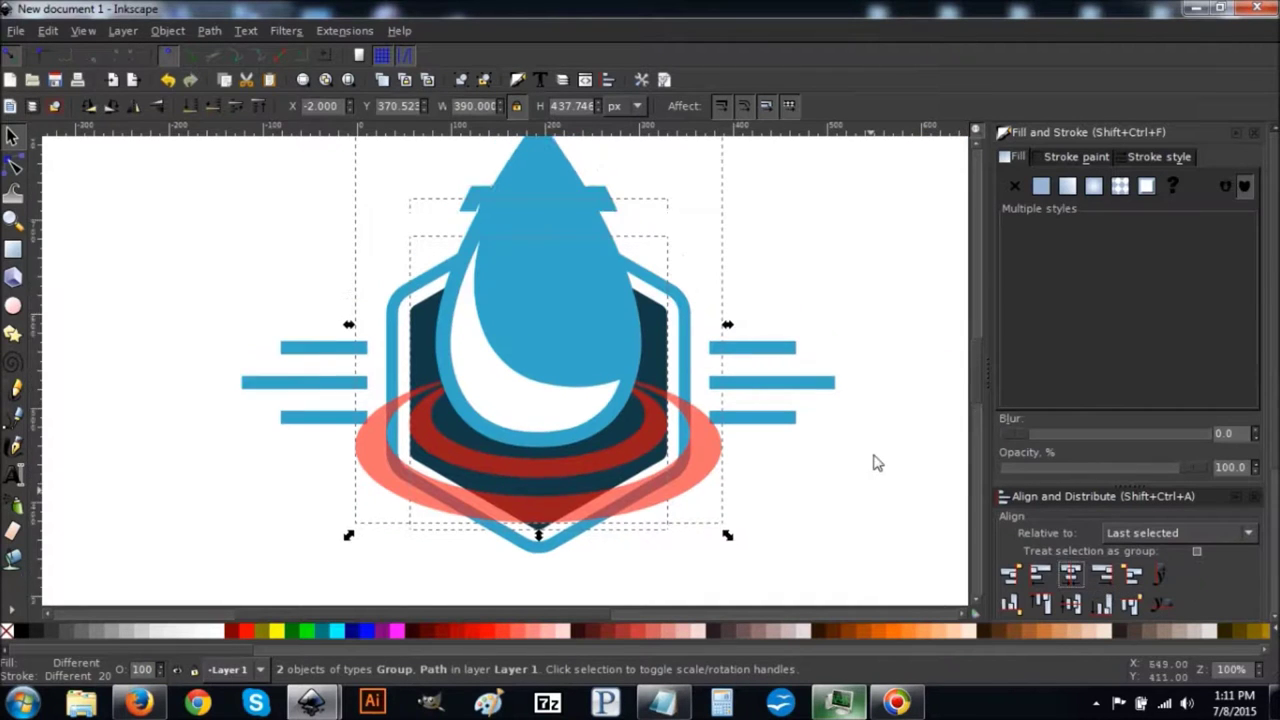
left_click(60, 107)
Raise the drop group over the badge and scale it proportionally to about 251 × 277 px so the rings fit inside the dark hexagon
left_click(590, 438)
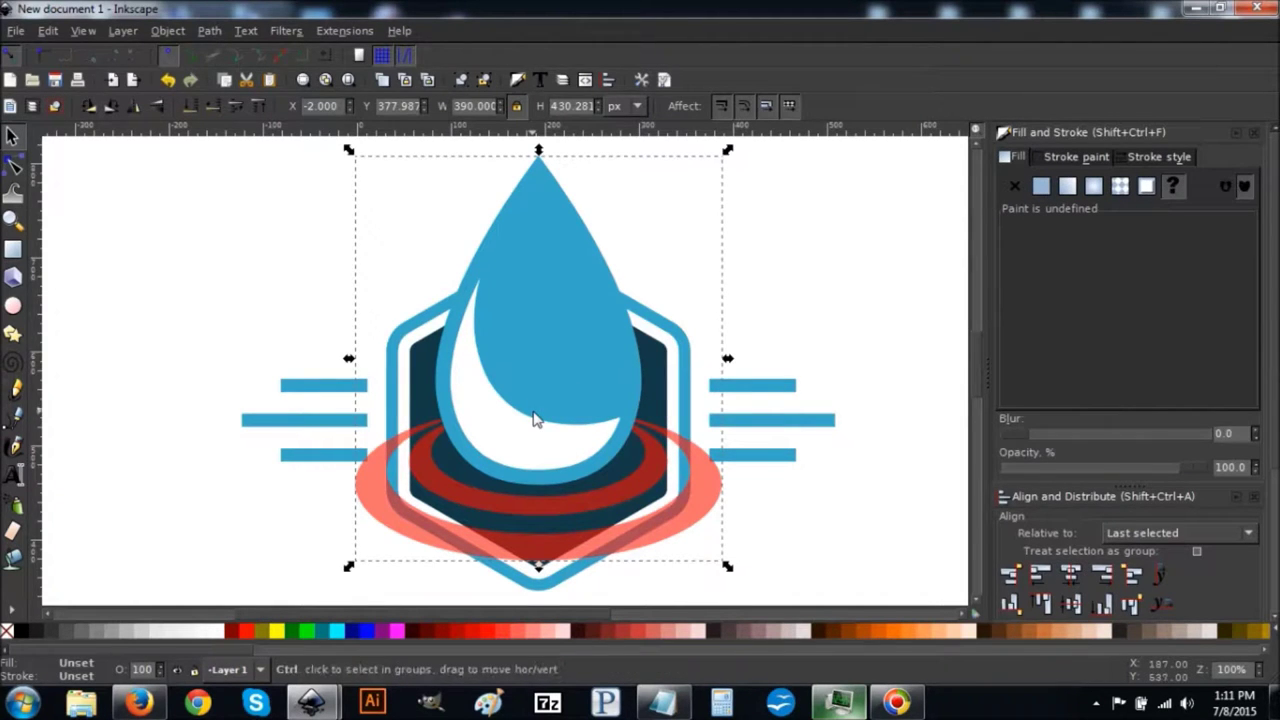
left_click_drag(532, 397, 543, 334)
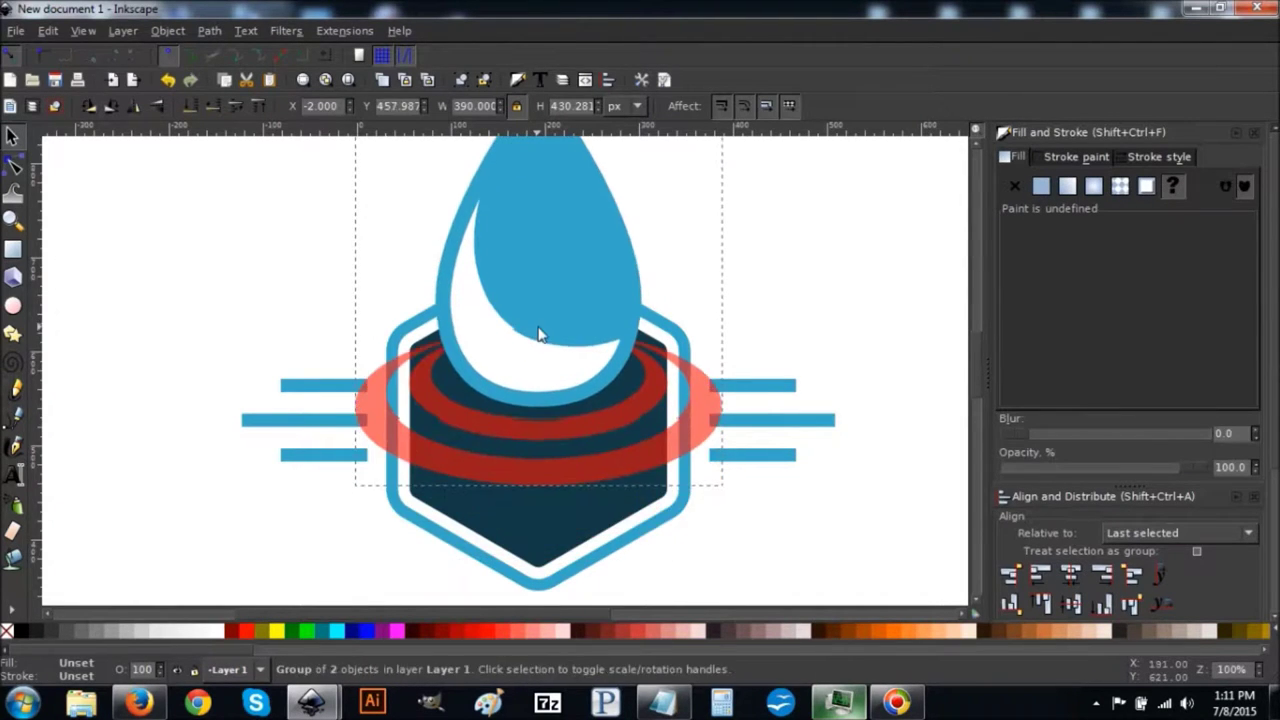
scroll(563, 354, "up", 3)
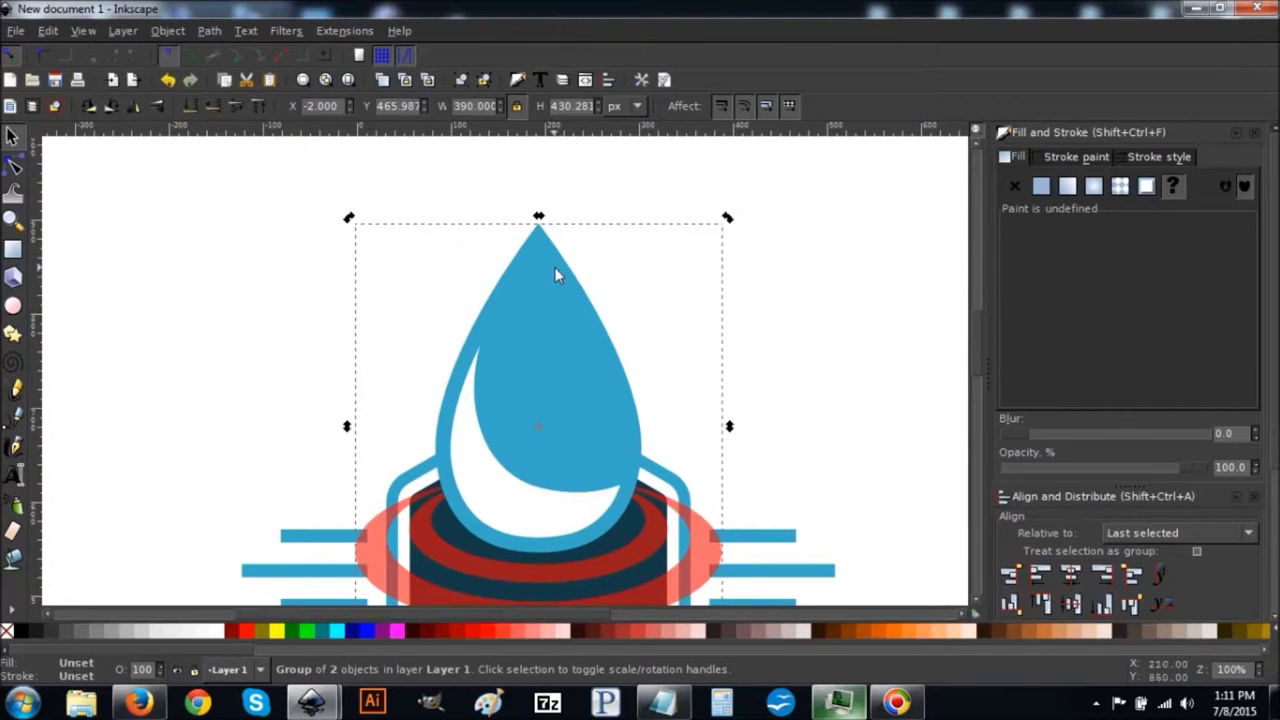
mouse_move(538, 216)
left_mouse_down()
mouse_move(540, 392)
mouse_move(562, 428)
left_mouse_up()
scroll(706, 420, "down", 3)
left_click_drag(538, 252, 541, 243)
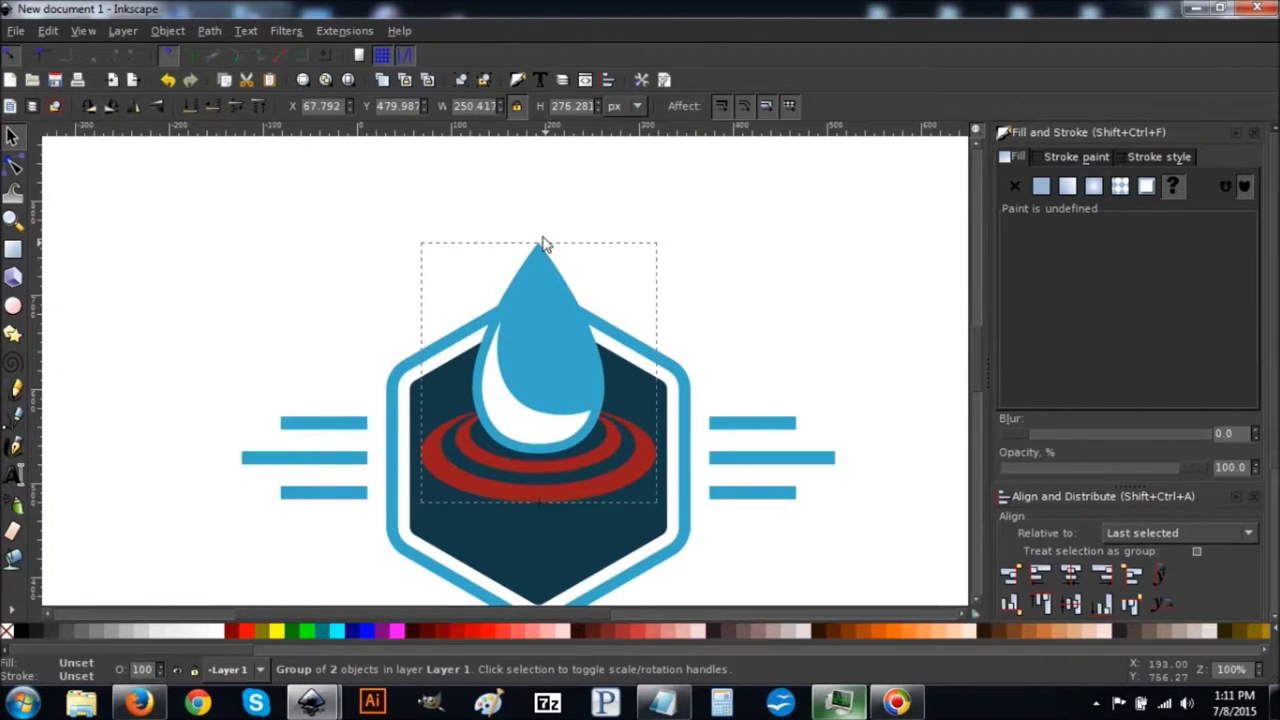
scroll(735, 377, "down", 1)
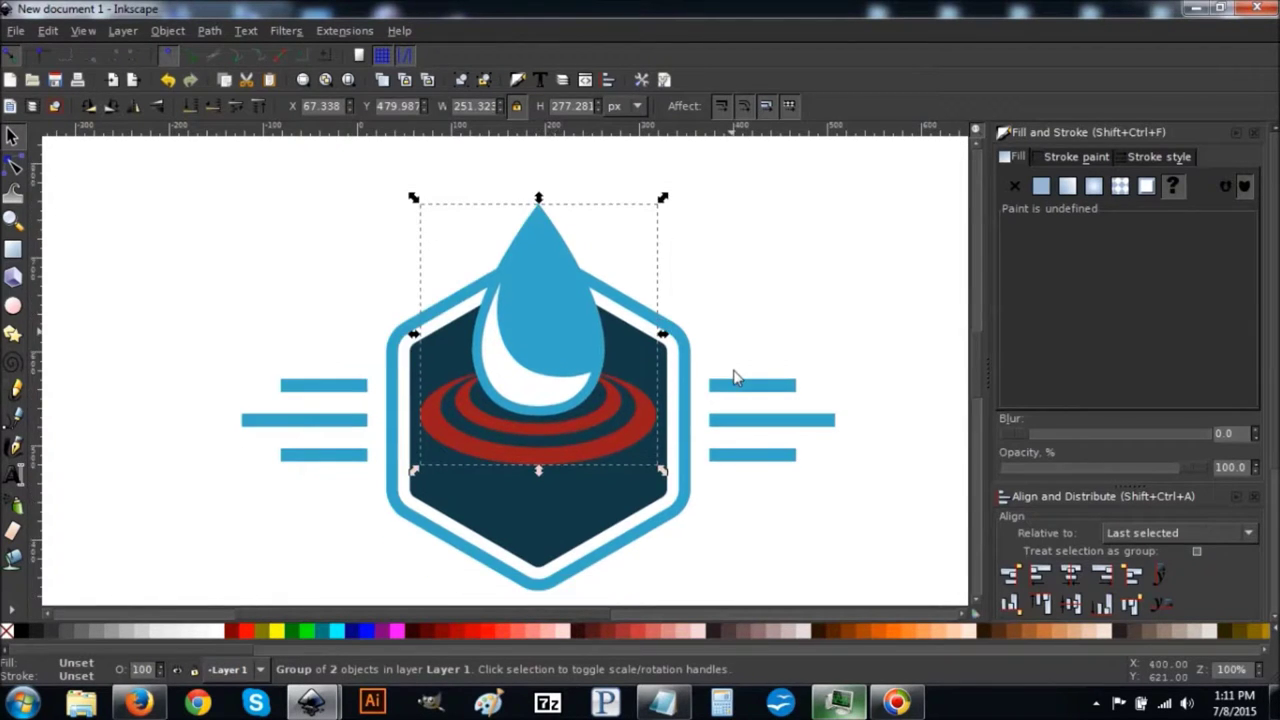
Ungroup the drop from the ripple rings, set the rings to 100% opacity and fill them white
left_click(485, 80)
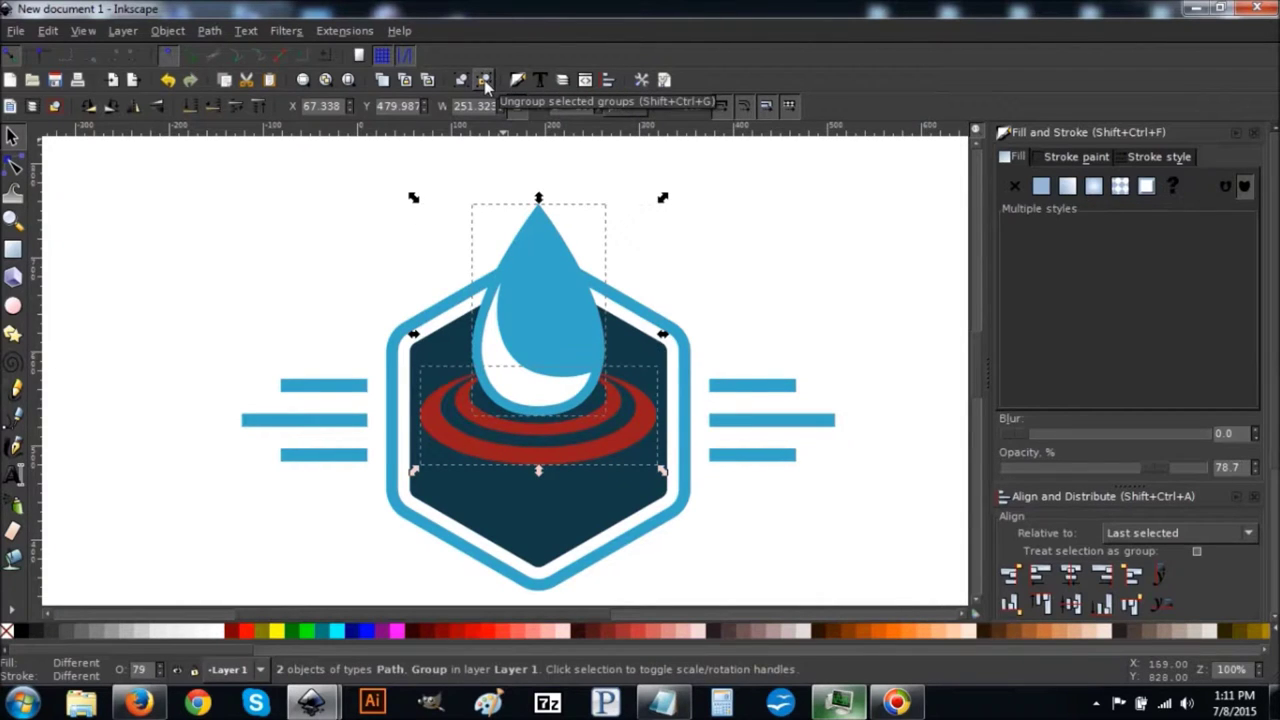
key("Escape")
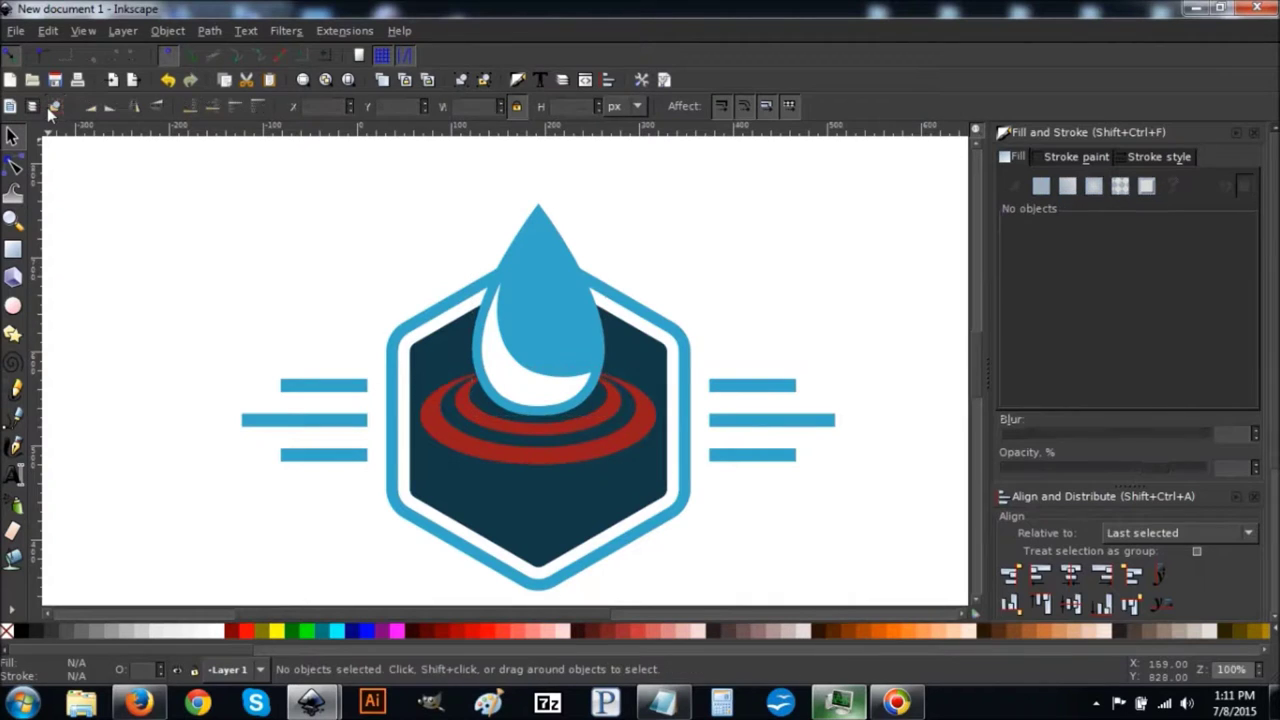
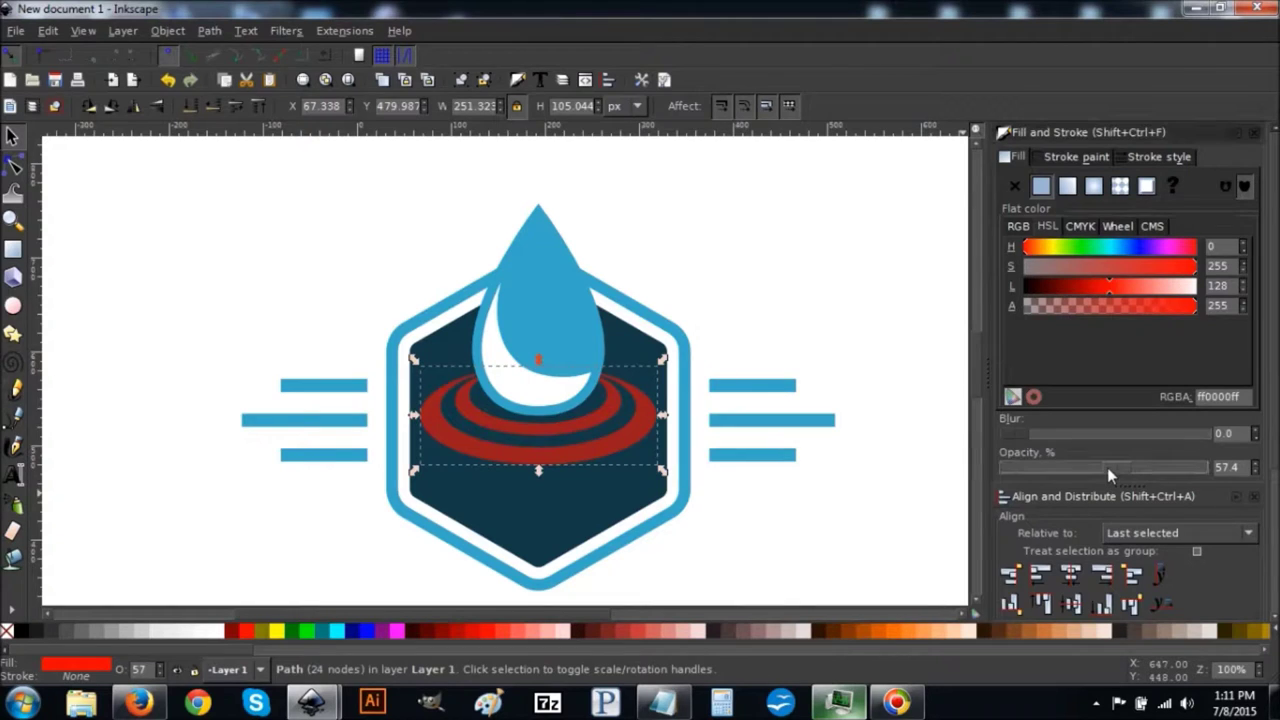
left_click(1245, 463)
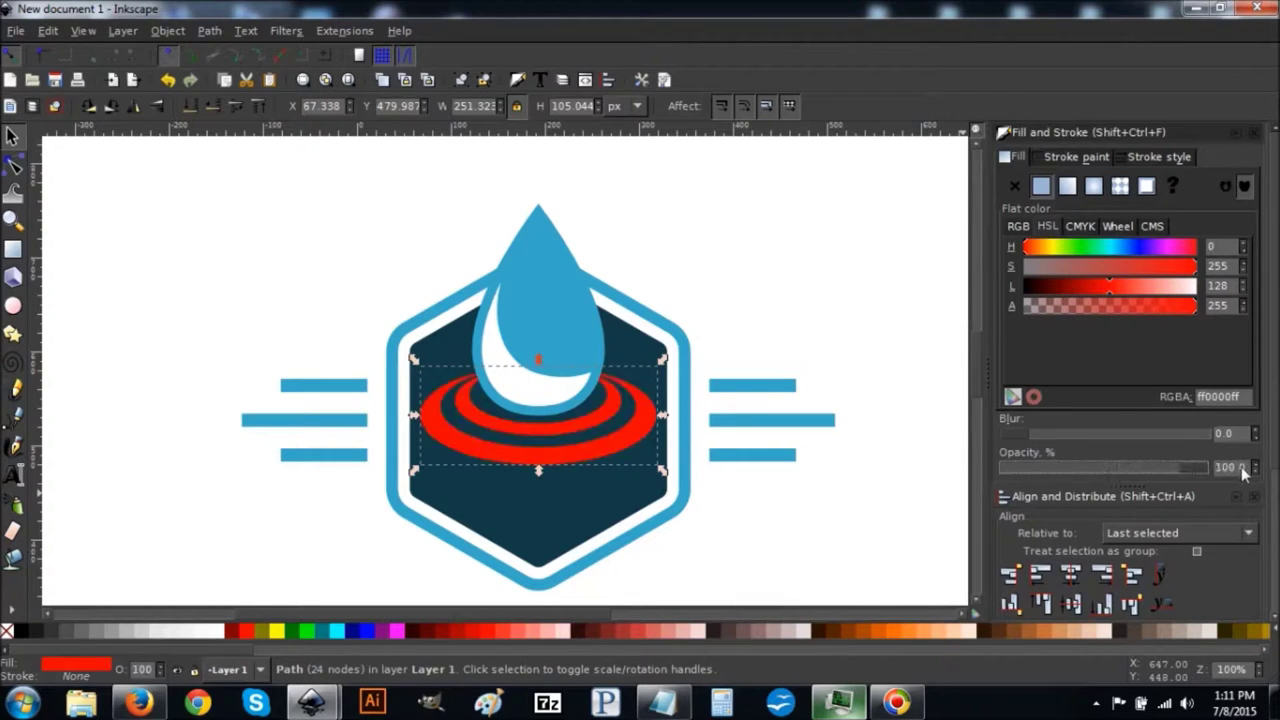
left_click(221, 631)
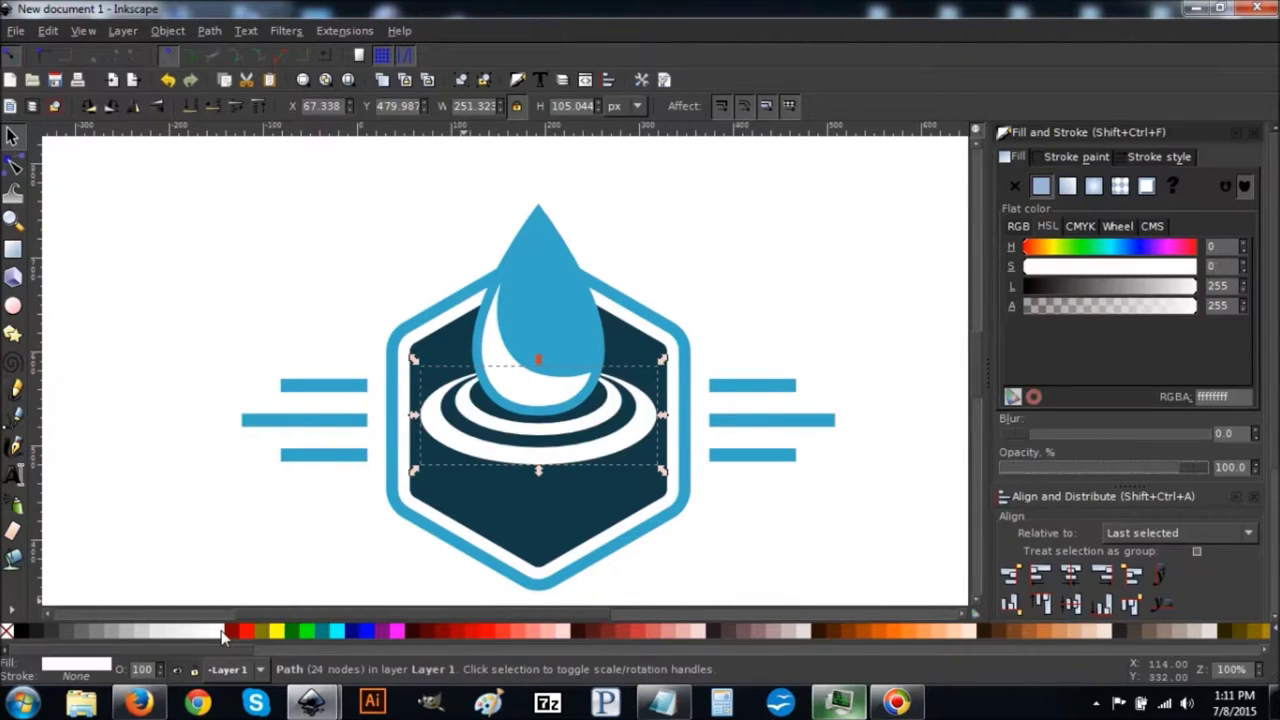
Duplicate the water drop, ungroup the copy and merge its parts with Union into one solid drop
left_click(550, 276)
right_click(547, 274)
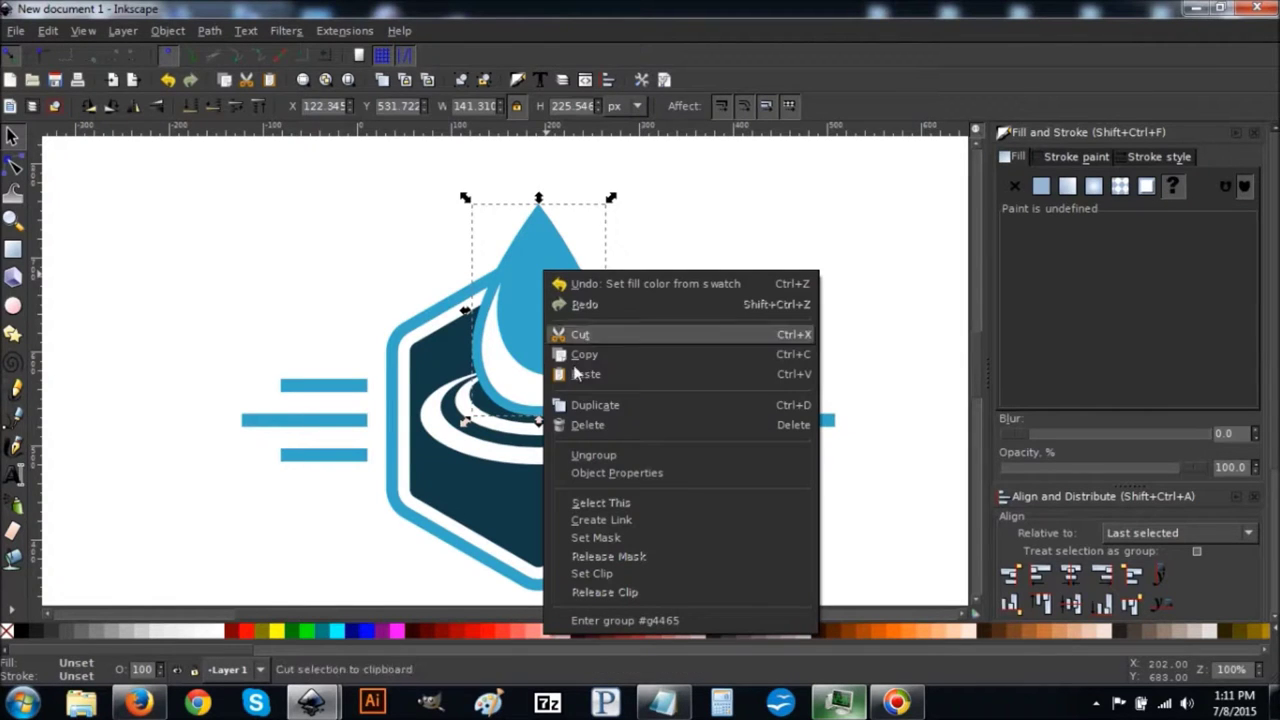
left_click(592, 408)
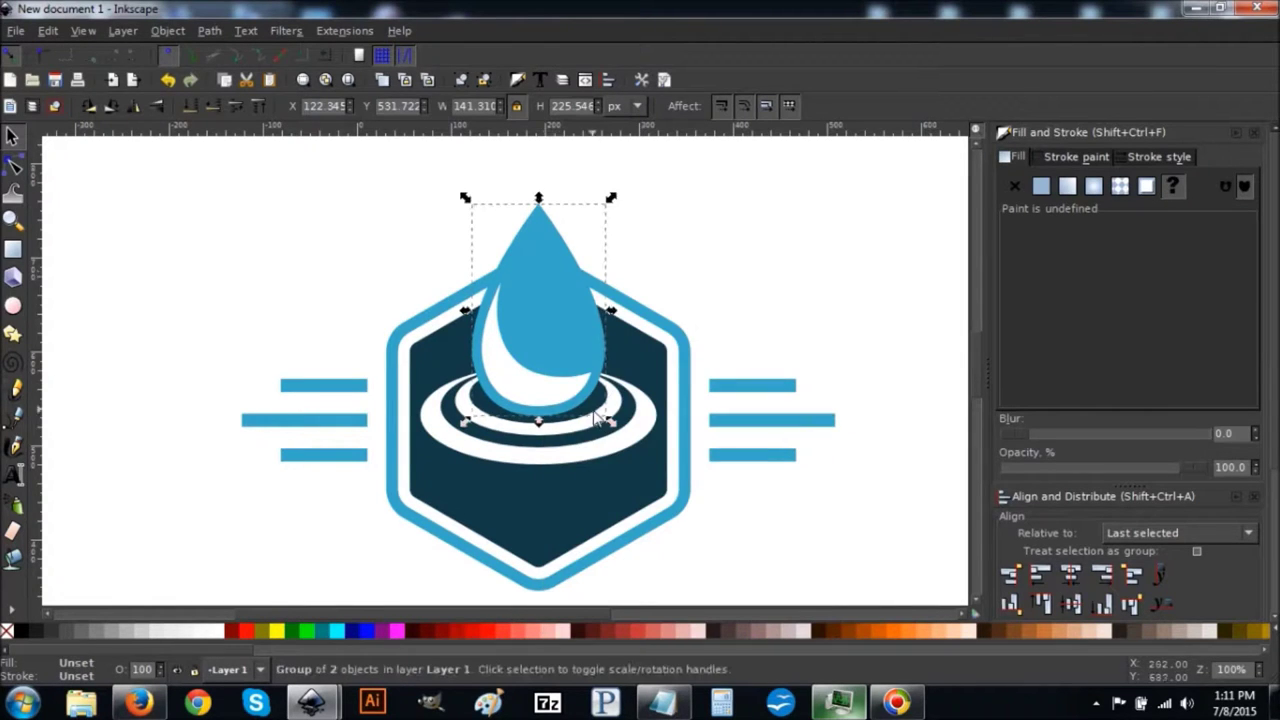
left_click(485, 81)
left_click(215, 32)
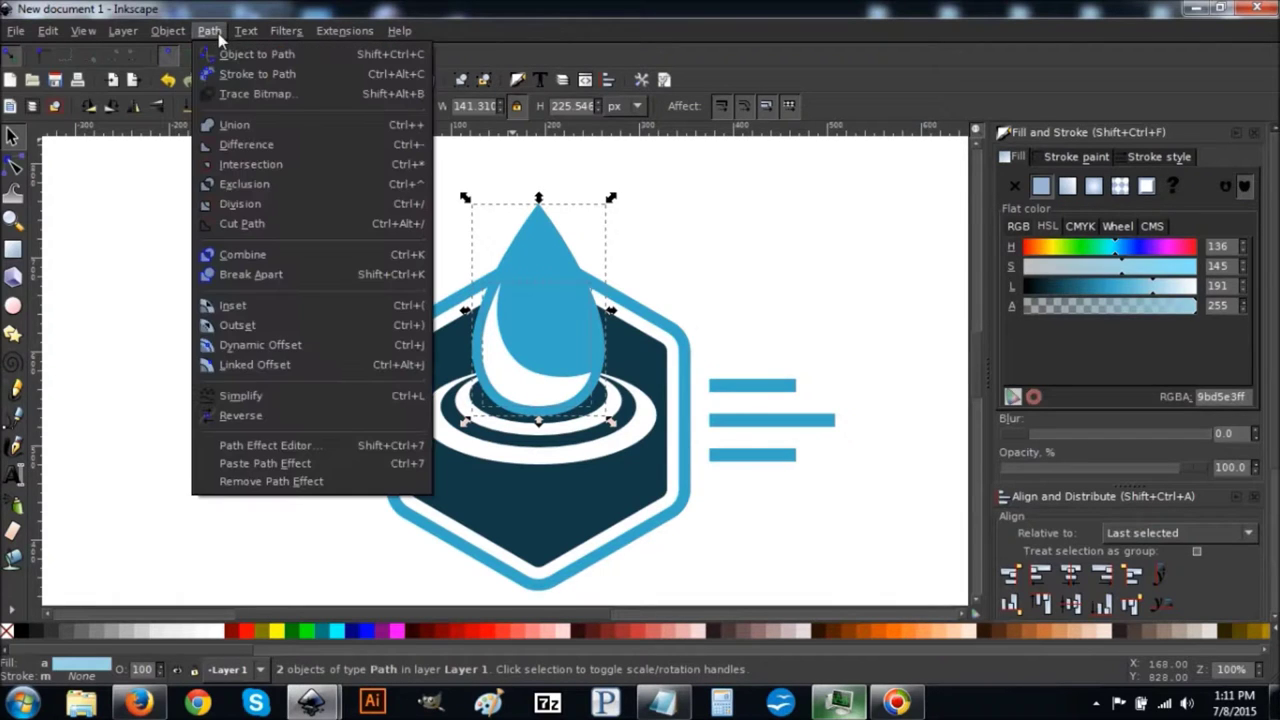
left_click(235, 124)
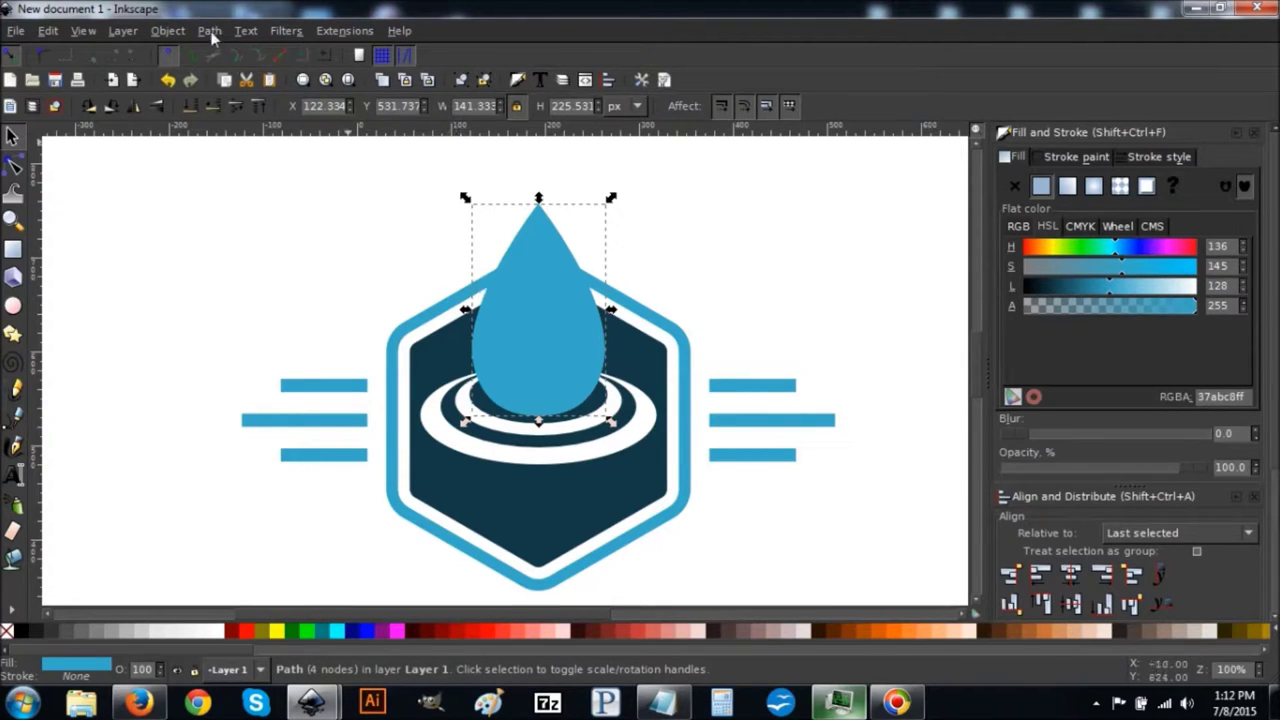
Fill the merged drop copy black and lower it behind the original water drop
left_click(25, 631)
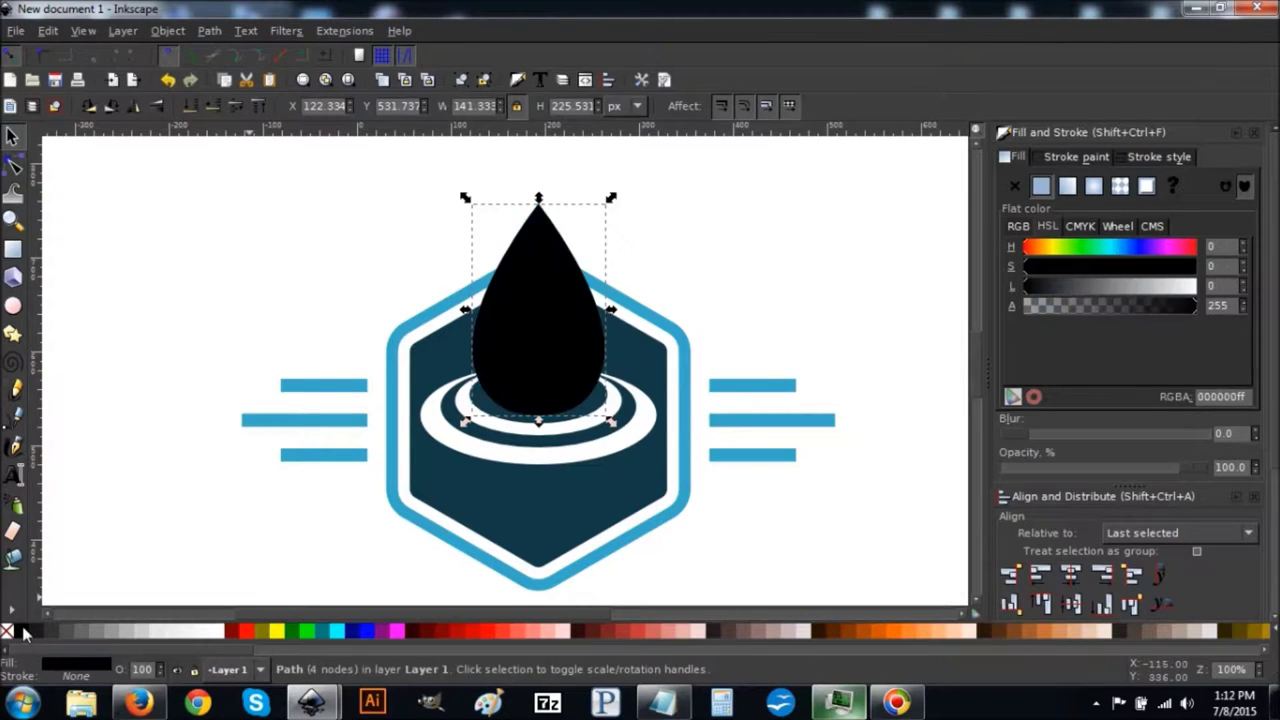
left_click(211, 109)
left_click(211, 109)
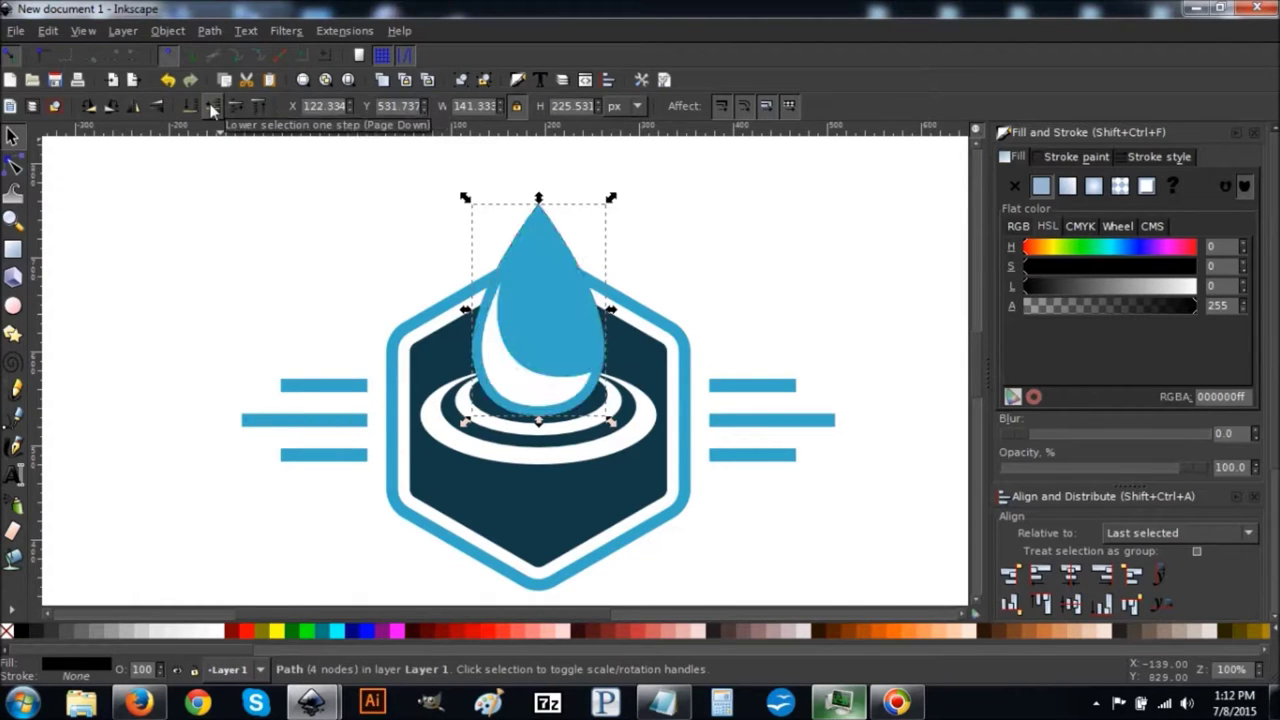
Give the black drop copy a flat black stroke 10 px wide
left_click(1072, 159)
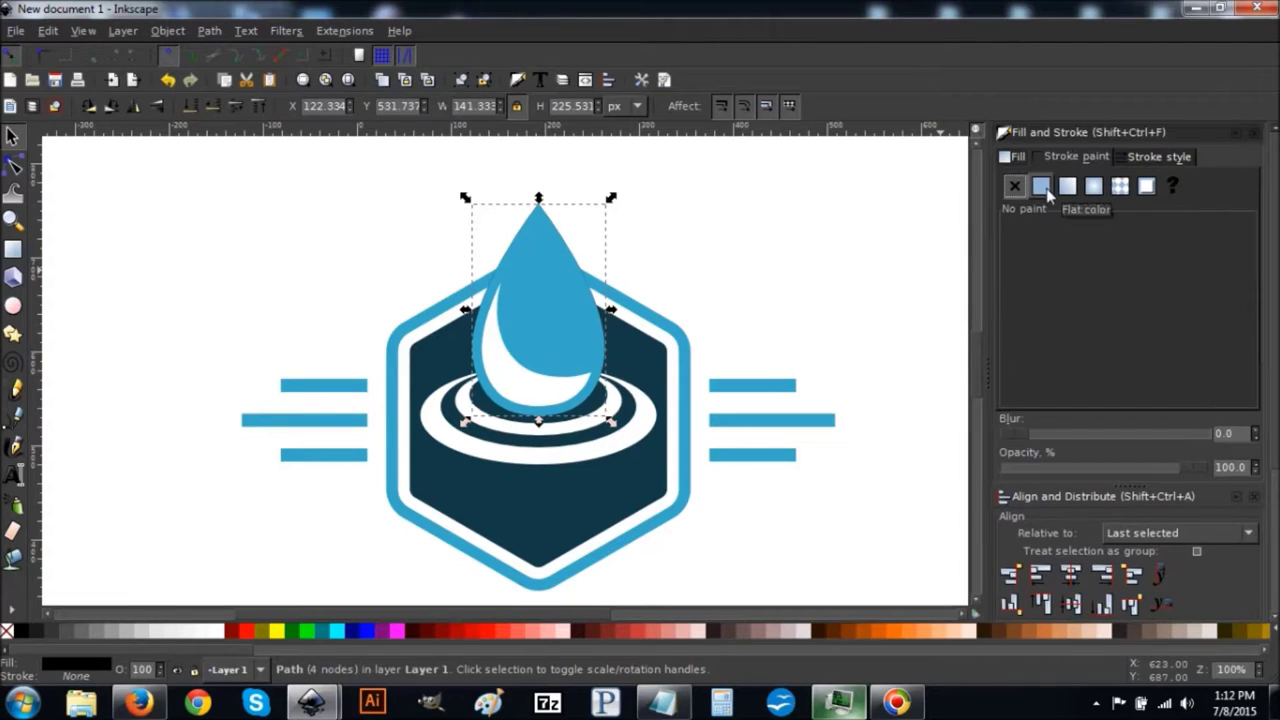
left_click(1044, 189)
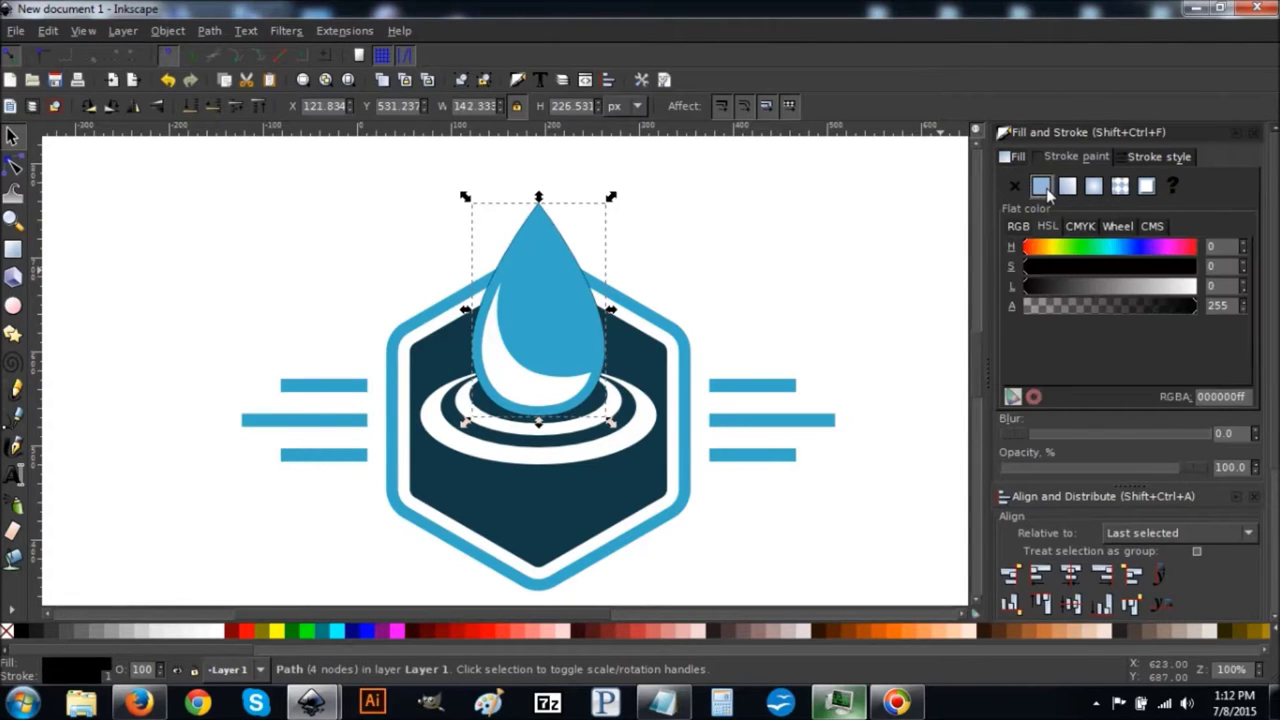
left_click(1159, 157)
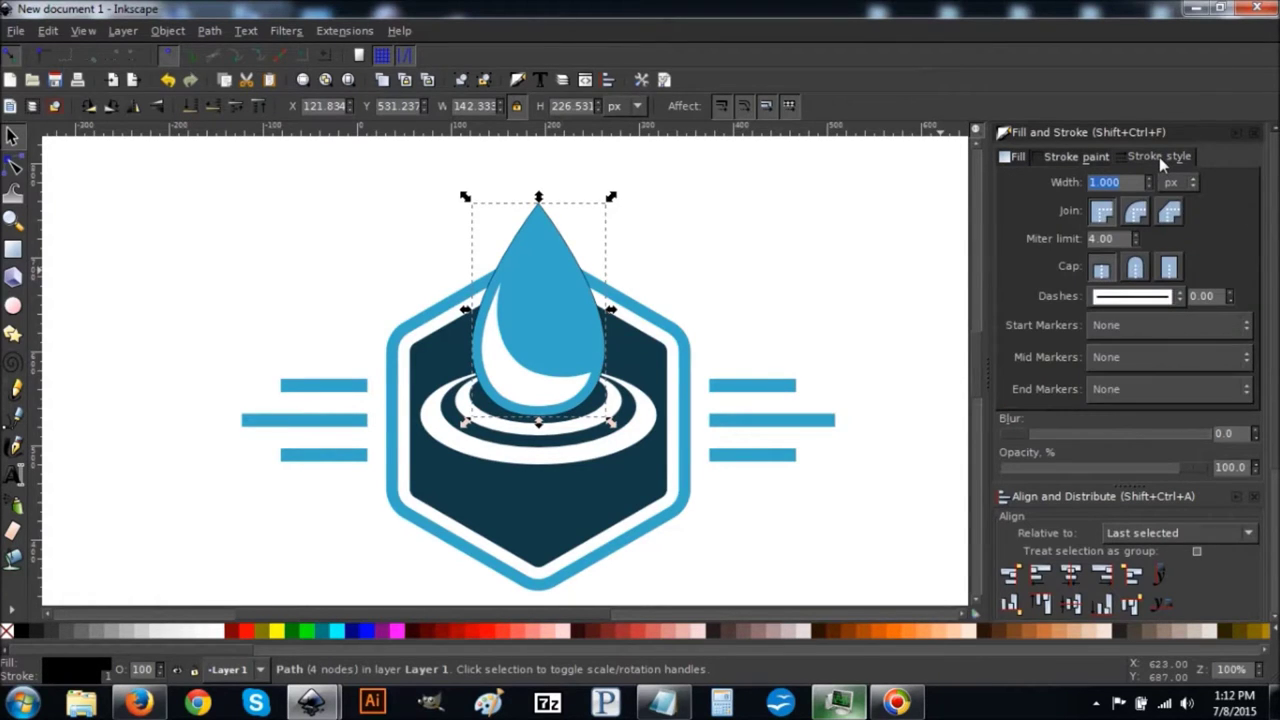
type("10")
key("Return")
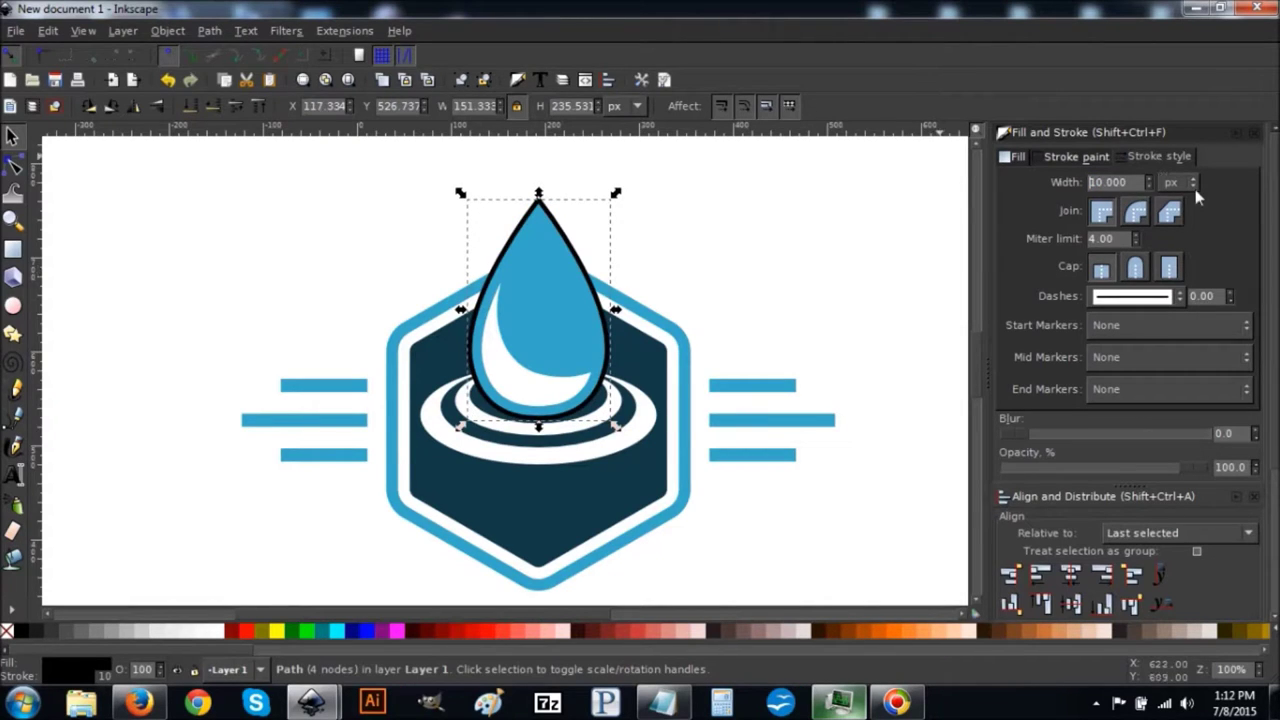
Widen the black drop's stroke to 20 px and finally to 25 px
left_click_drag(1137, 190, 1057, 190)
type("20")
key("Return")
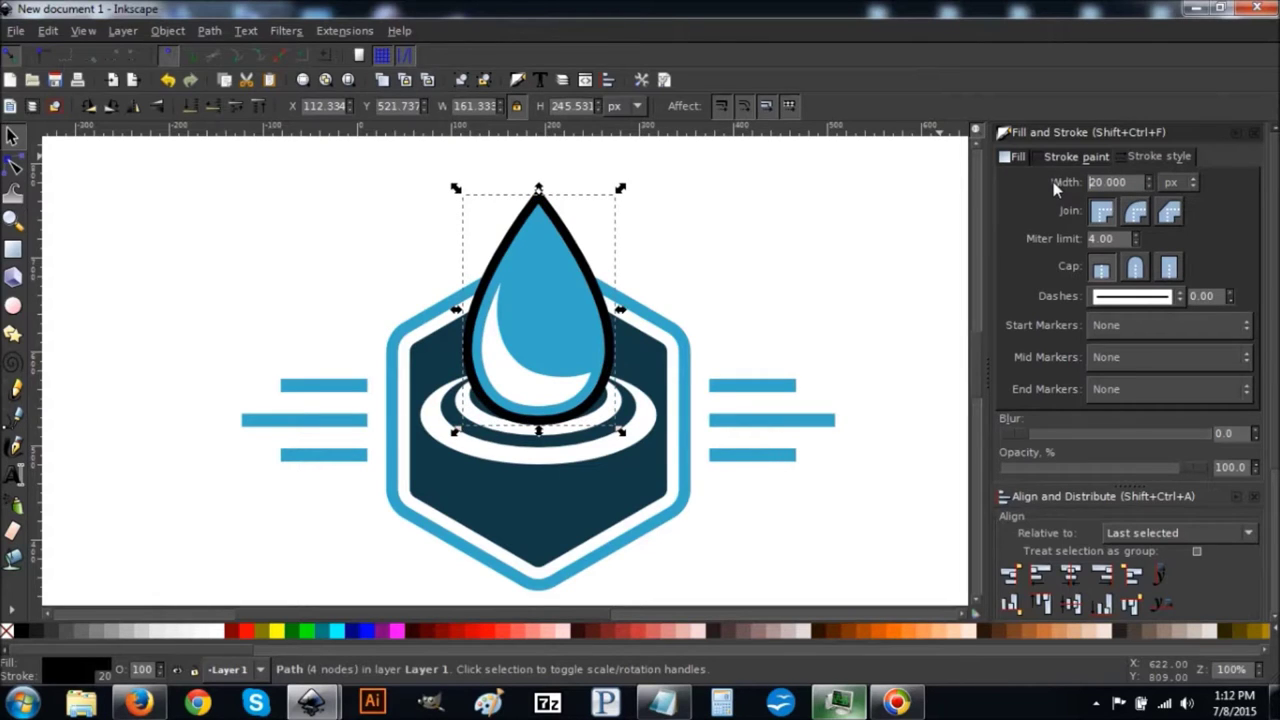
left_click_drag(1140, 187, 1084, 189)
type("25")
key("Return")
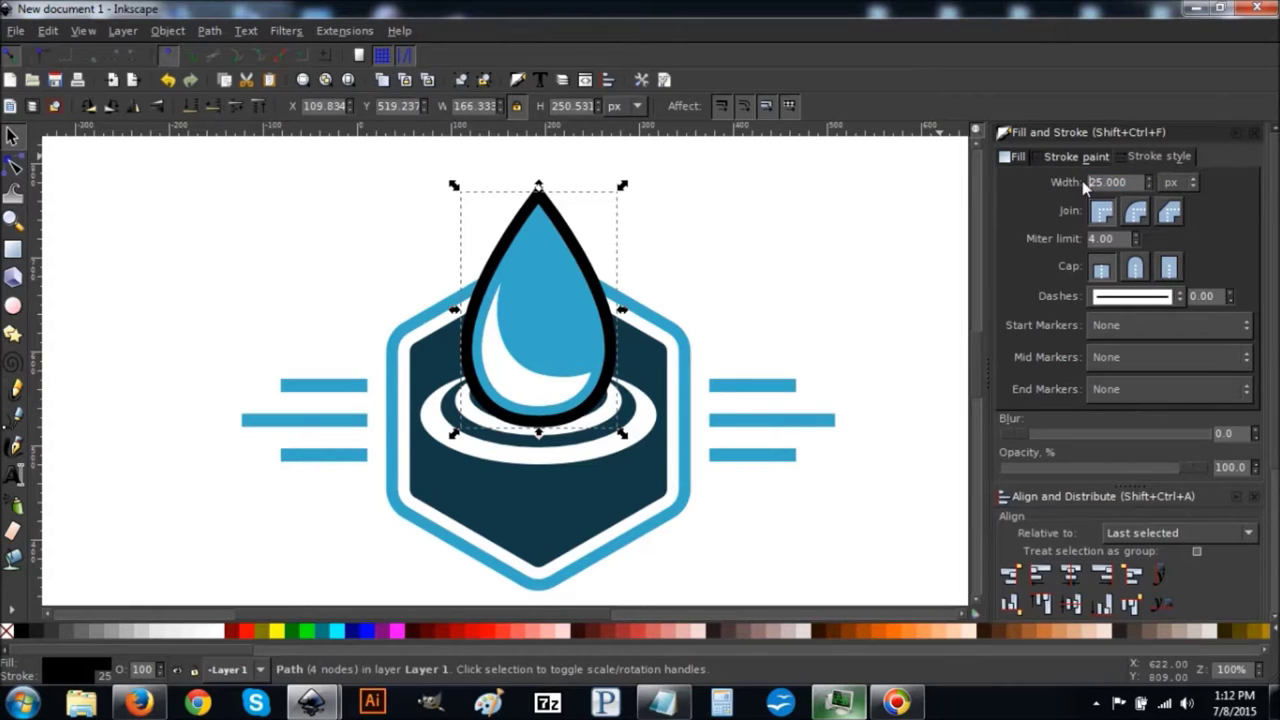
Turn the black drop's stroke into one solid drop silhouette using Stroke to Path, Break Apart and Union
left_click(209, 31)
left_click(232, 75)
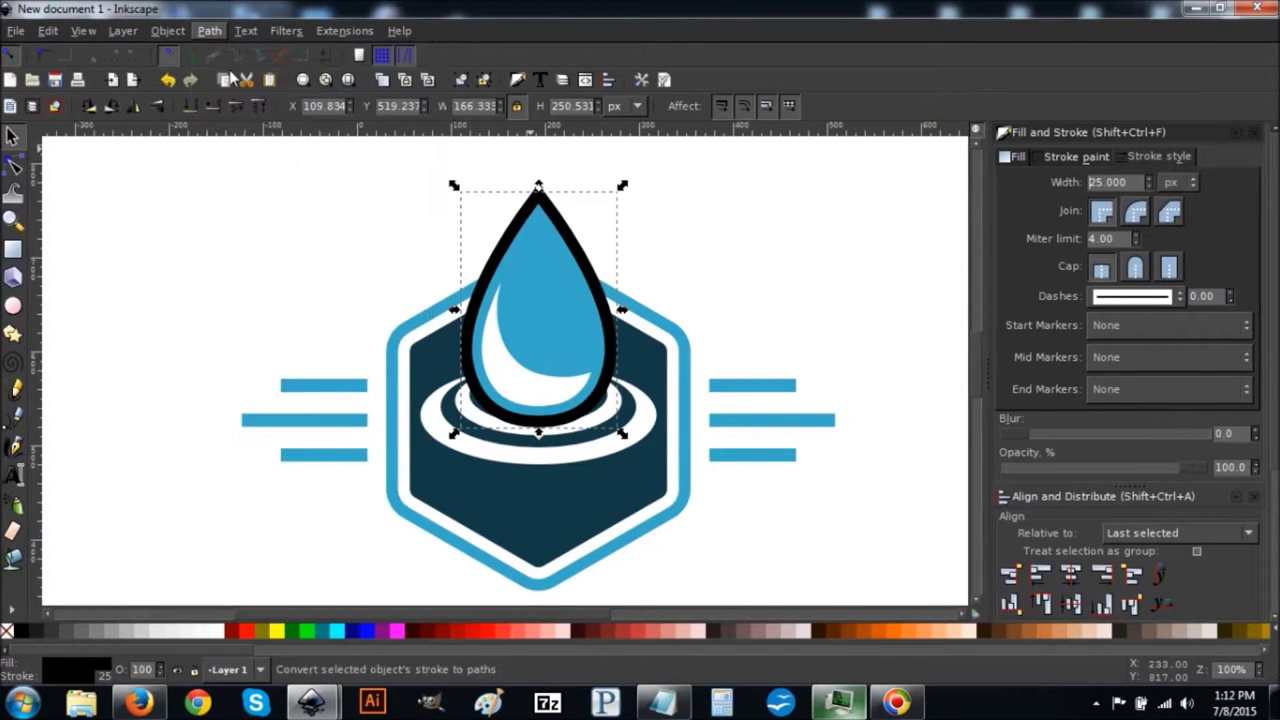
left_click(209, 31)
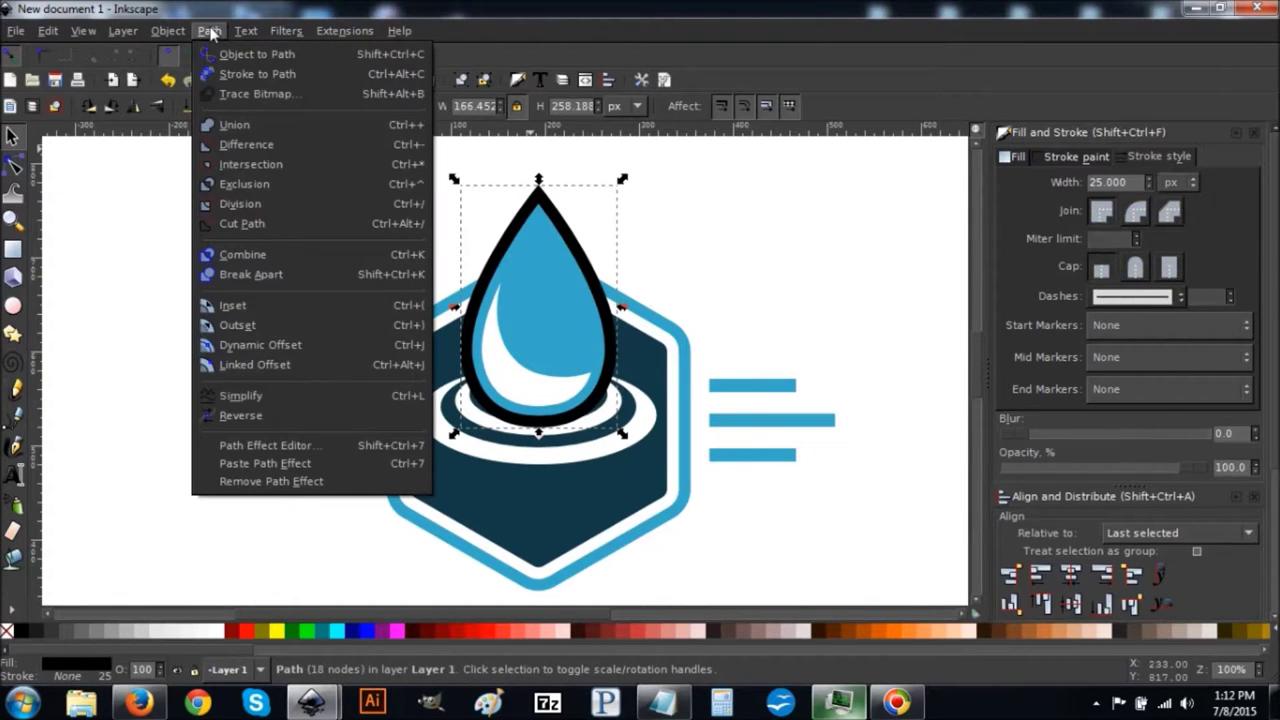
left_click(251, 274)
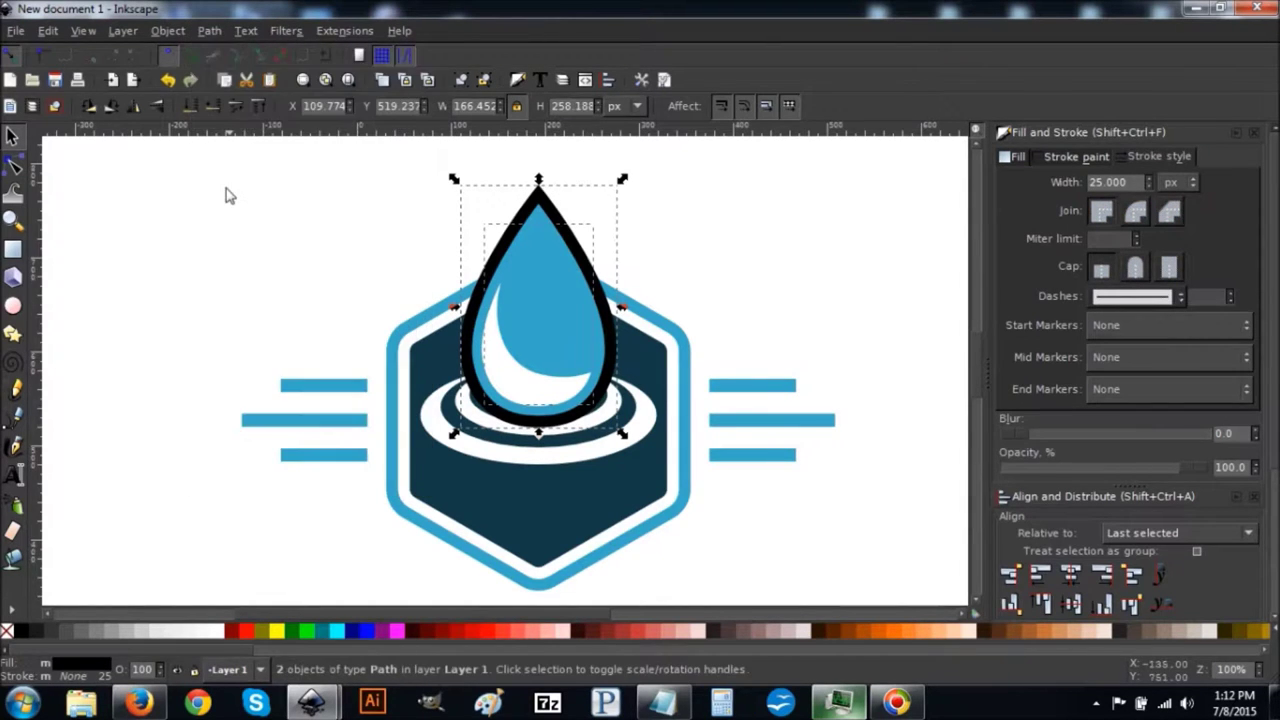
left_click(203, 31)
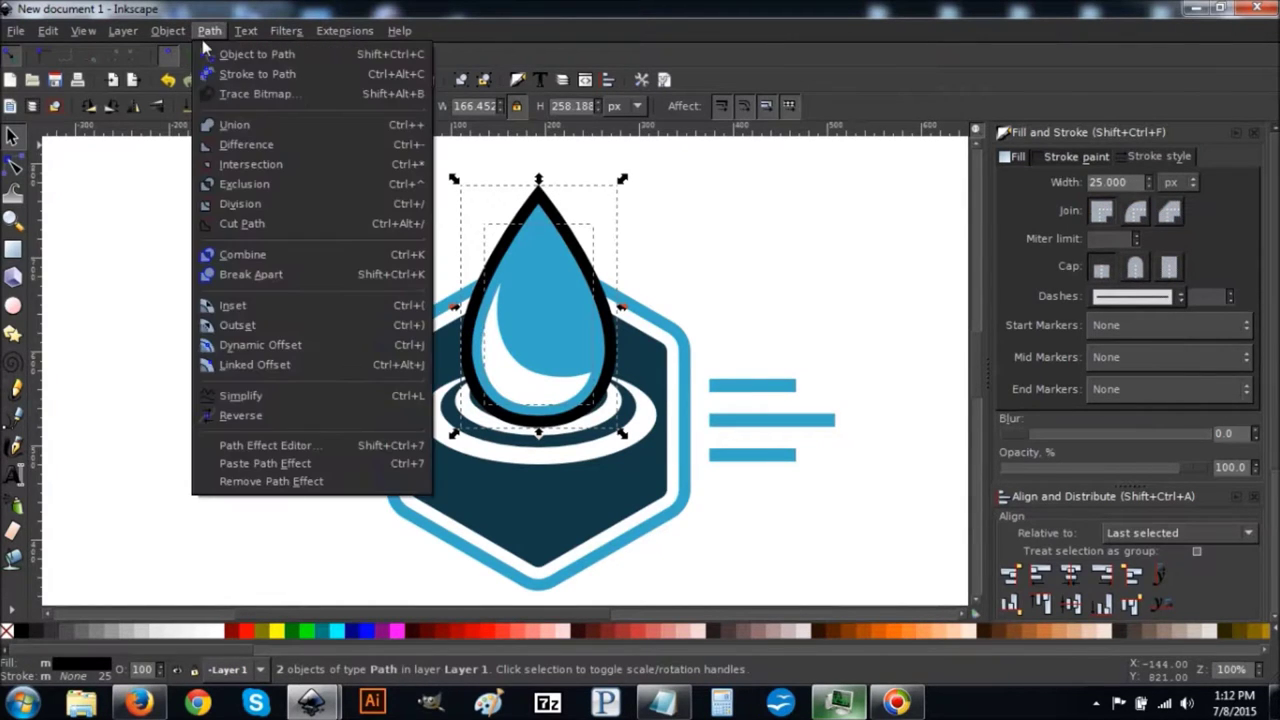
left_click(235, 124)
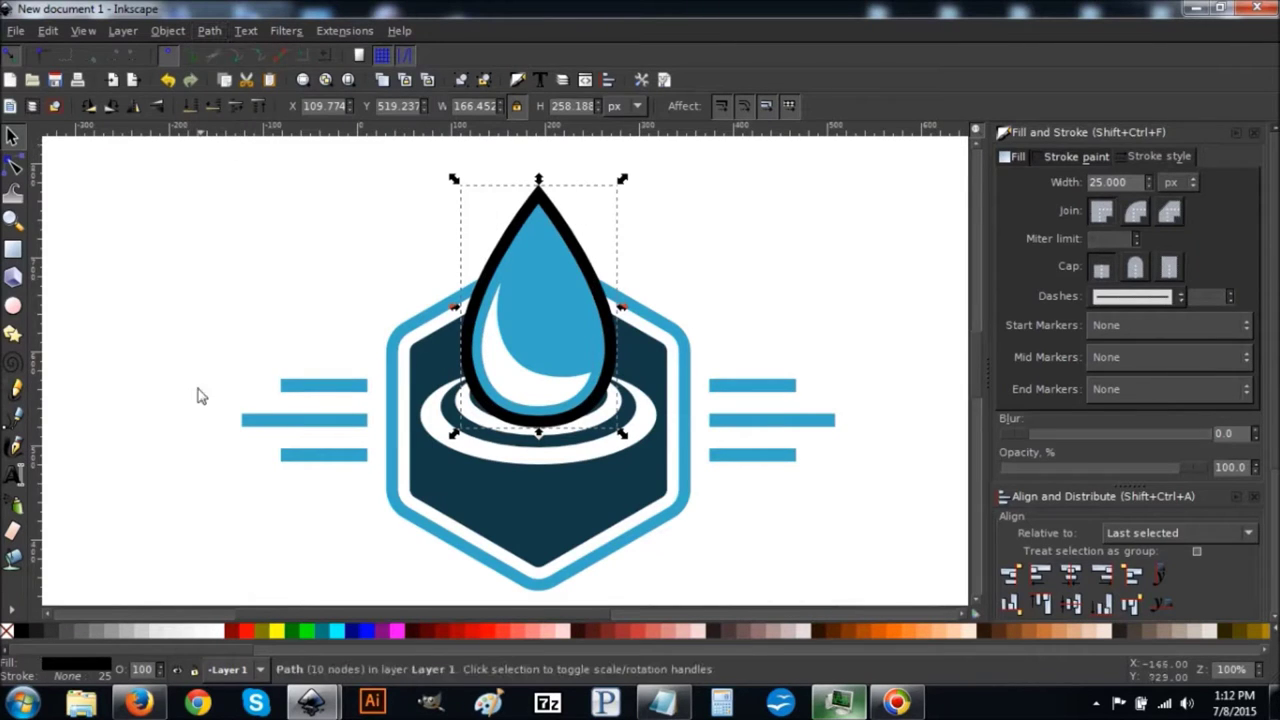
Fill the enlarged drop silhouette white and lower it behind the ripple rings and dark hexagon
left_click(220, 632)
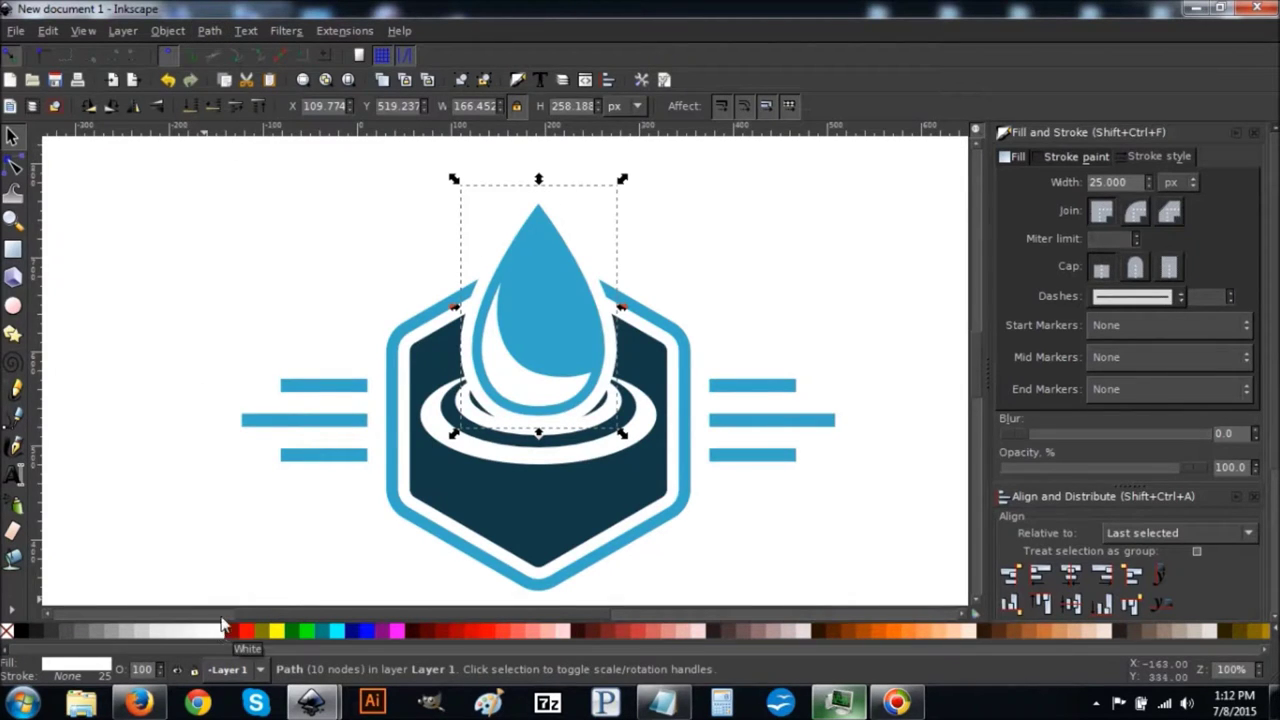
left_click(212, 108)
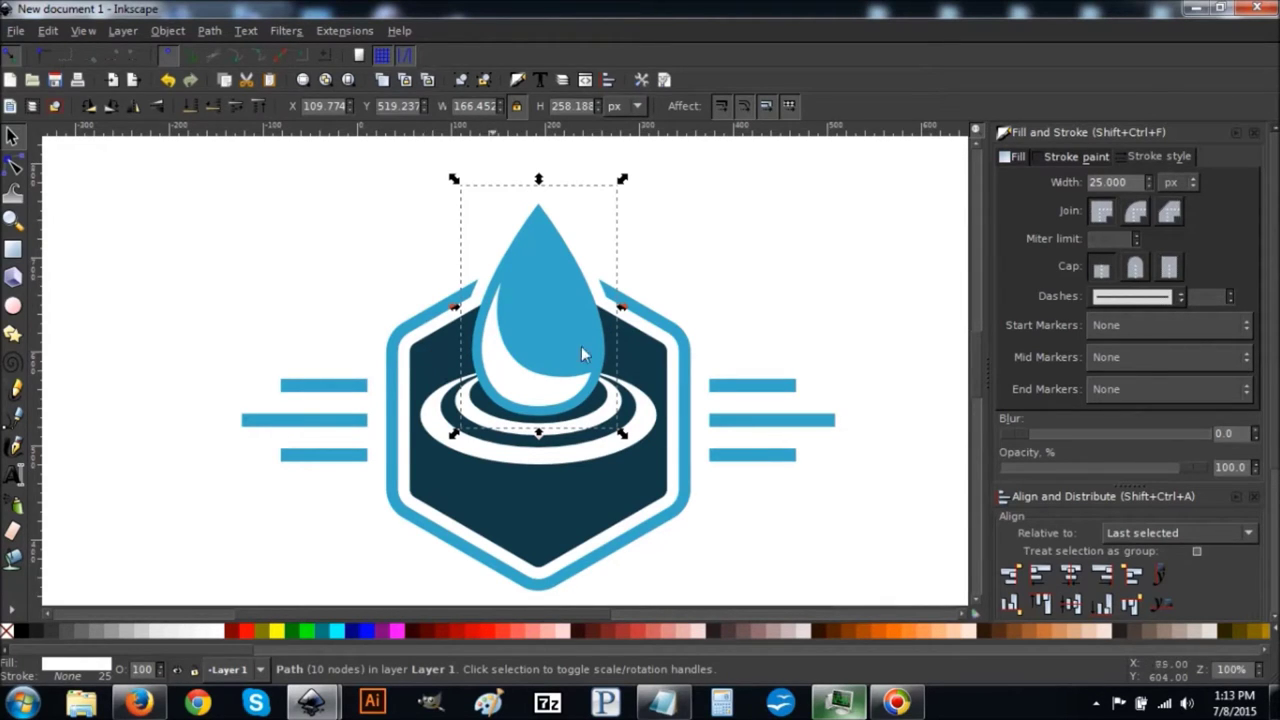
scroll(770, 300, "down", 1)
scroll(806, 291, "up", 1)
scroll(806, 291, "down", 1)
scroll(806, 291, "up", 1)
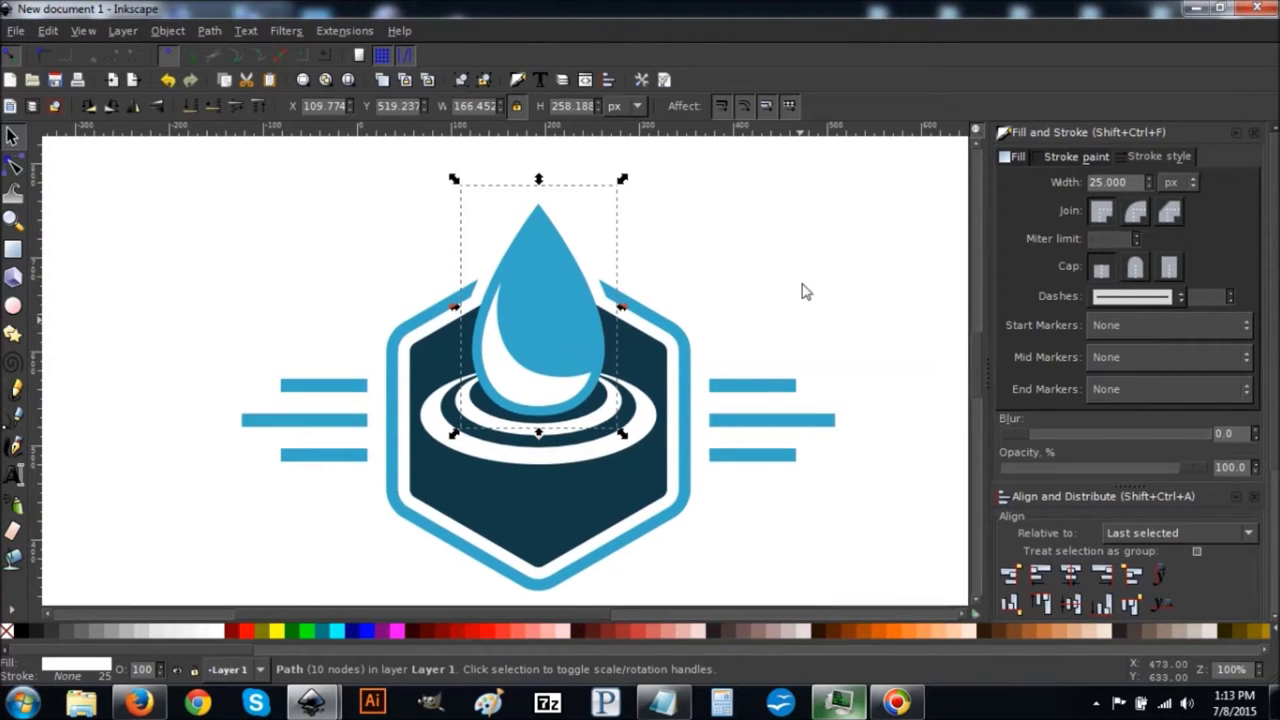
Duplicate the blue drop group, ungroup the copy and merge it with Union into a single black drop silhouette
left_click(540, 271)
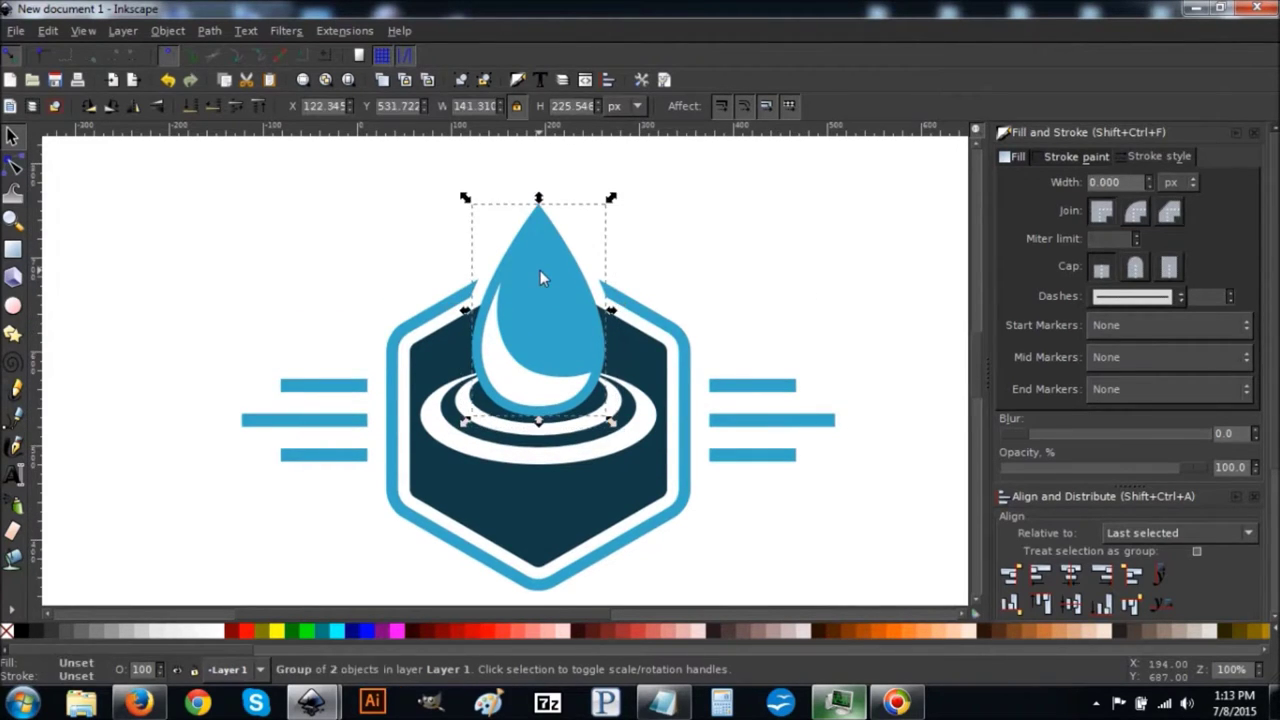
right_click(540, 270)
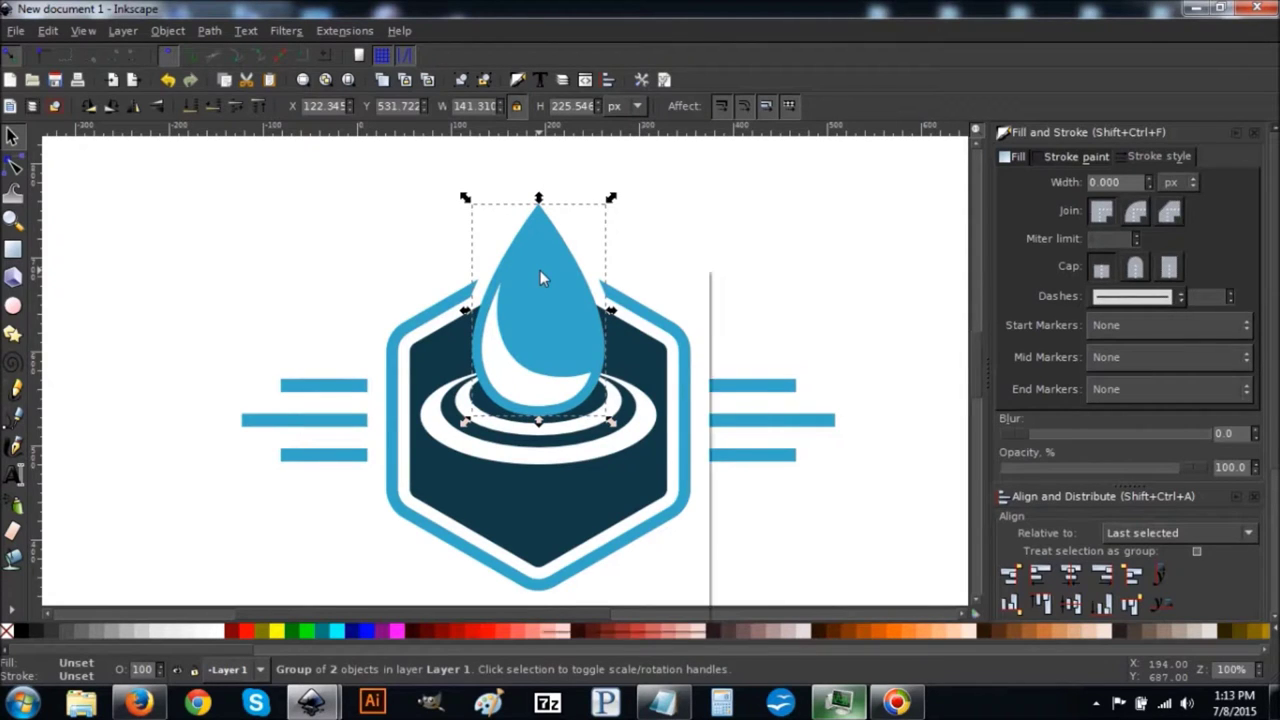
left_click(587, 398)
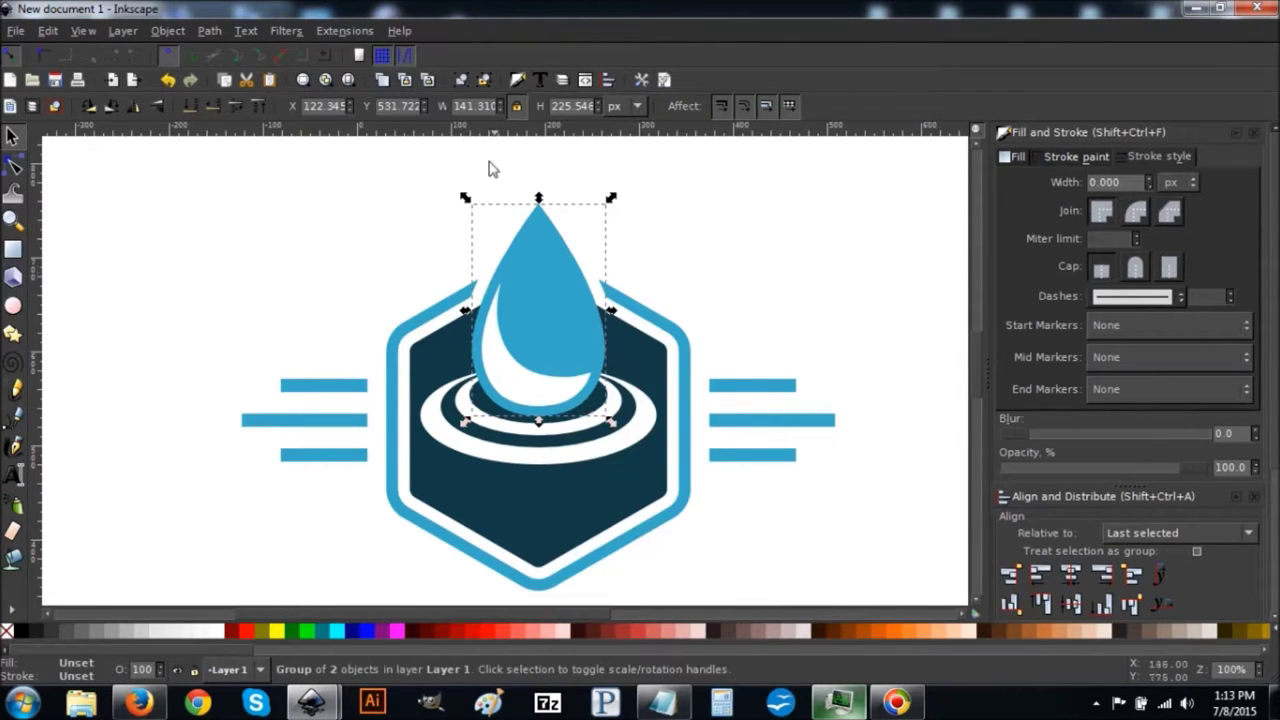
left_click(484, 82)
left_click(211, 36)
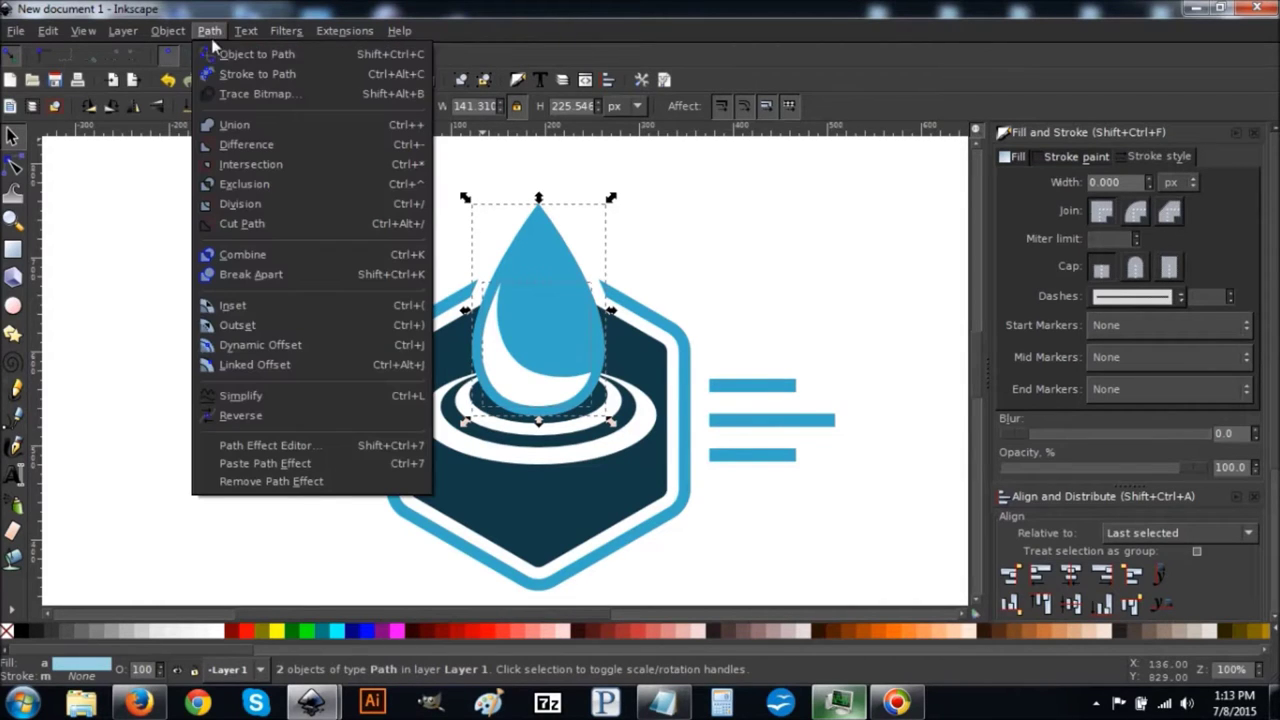
left_click(243, 127)
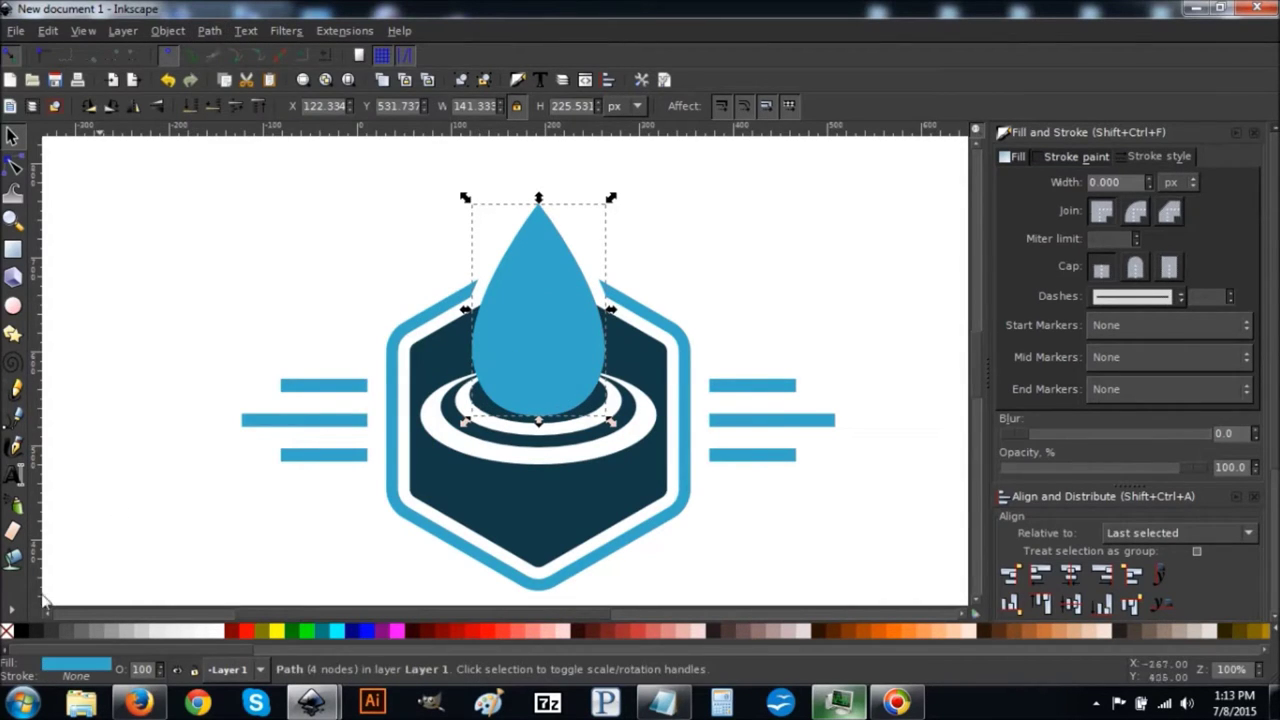
left_click(20, 633)
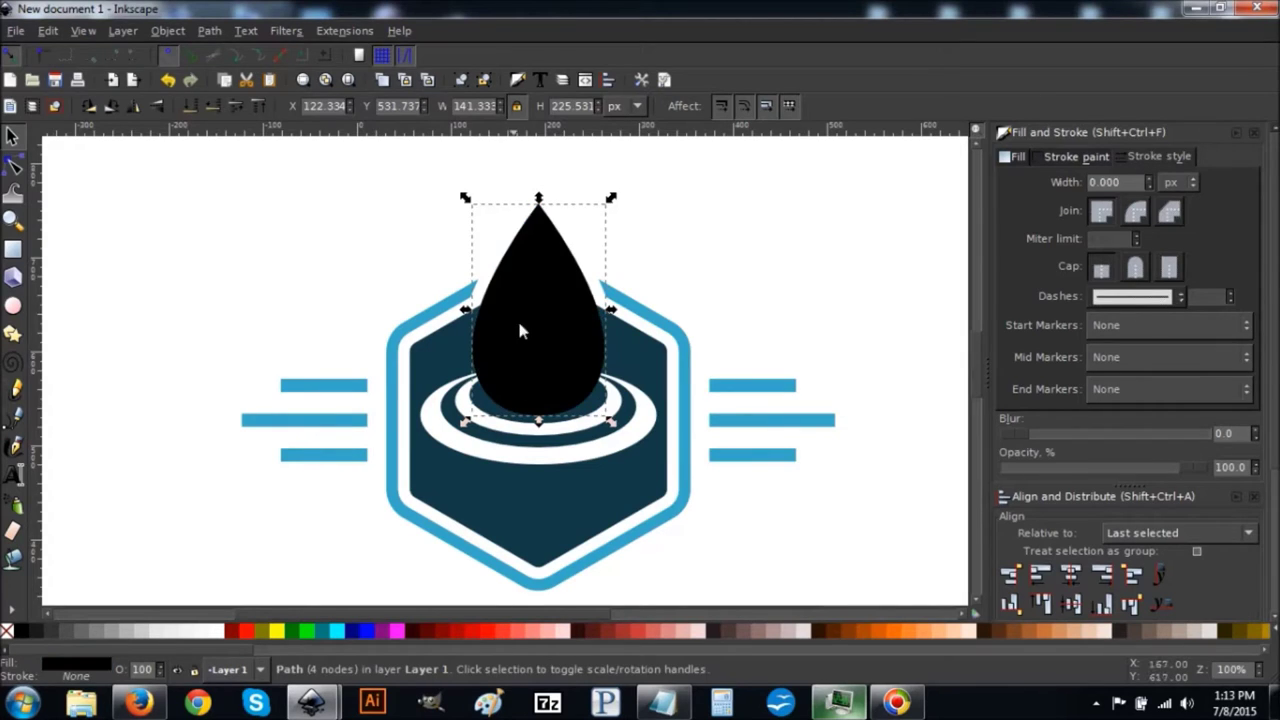
Move the black drop's rotation center to its base and squash the drop from the tip to about 187.5 px high
left_click(546, 263)
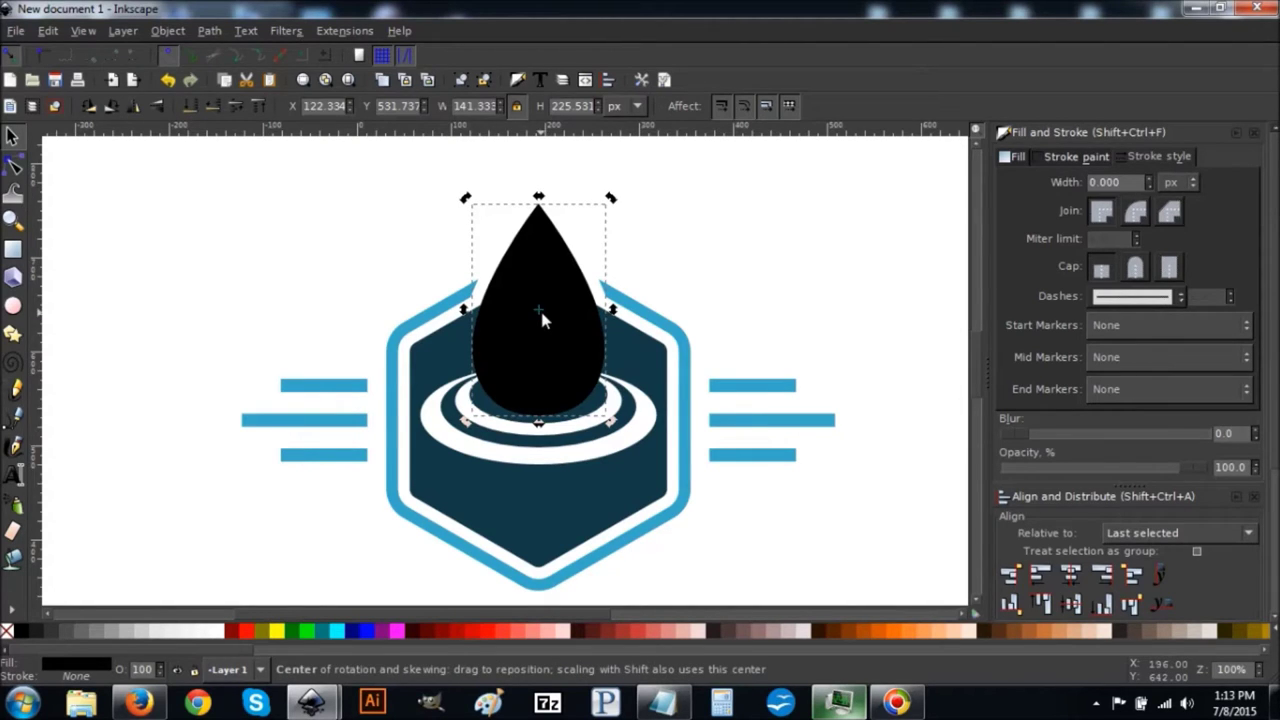
left_click_drag(540, 312, 549, 423)
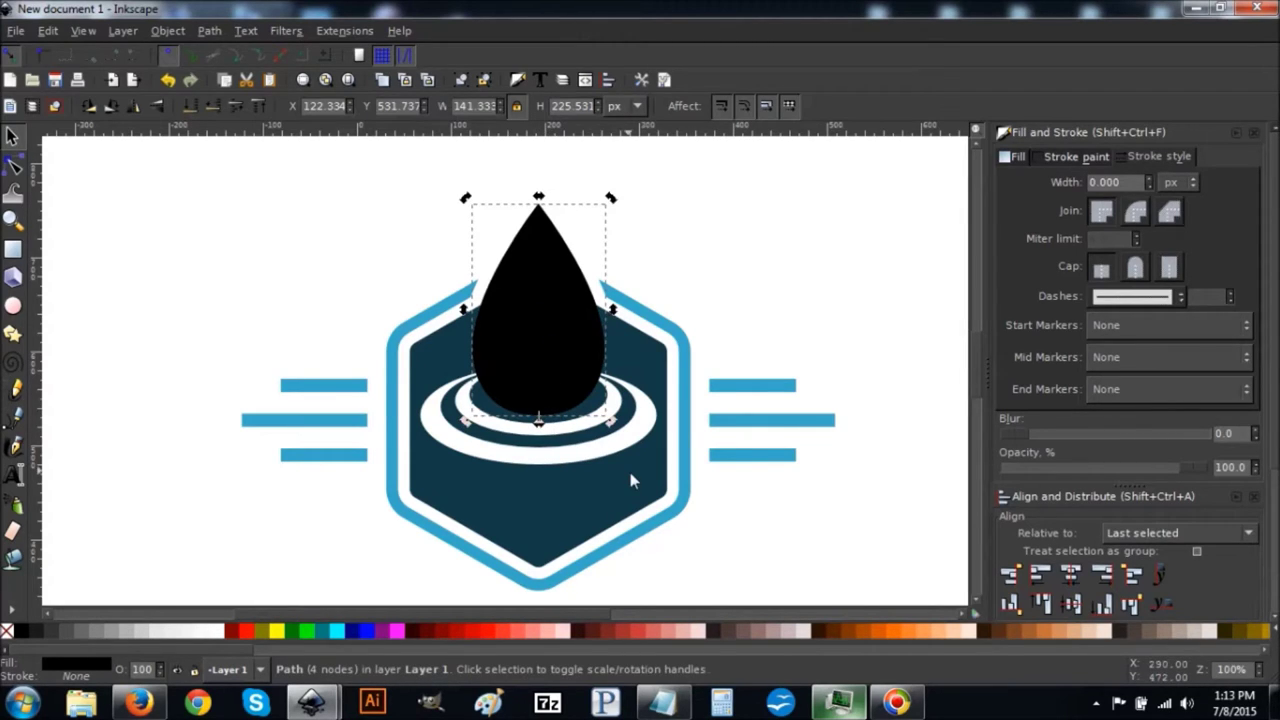
left_click(536, 250)
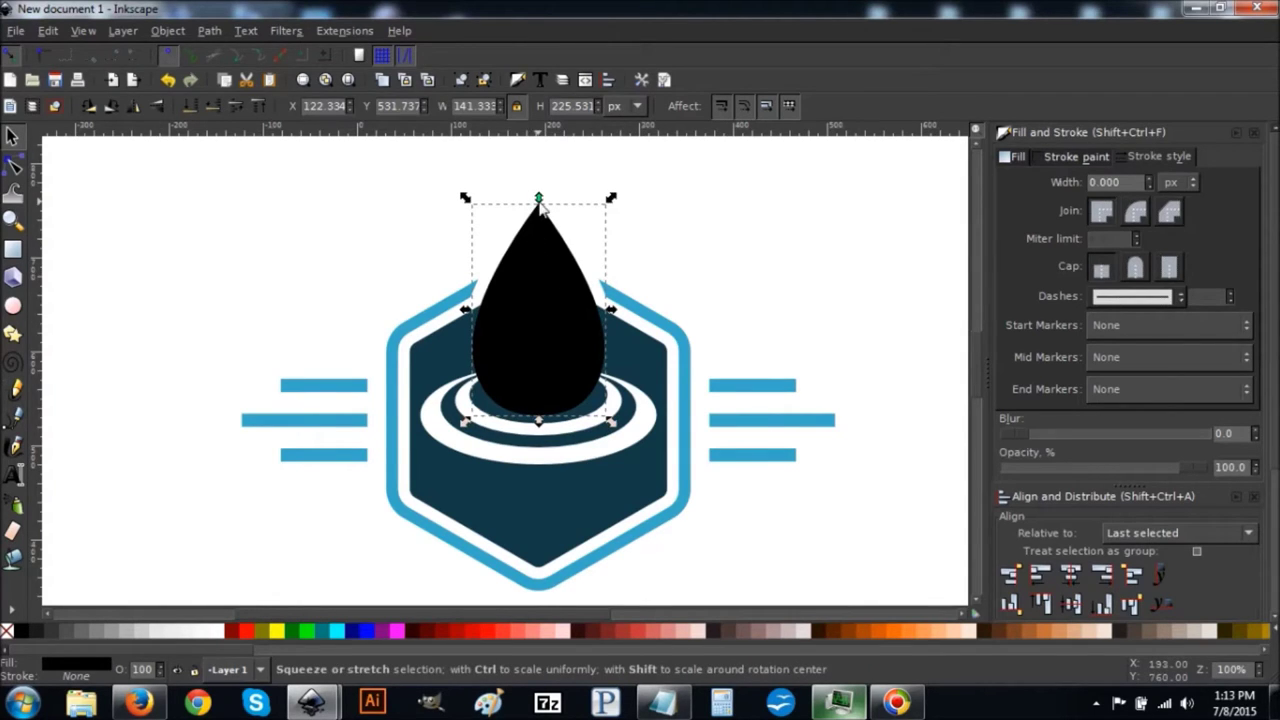
left_click_drag(538, 198, 540, 240)
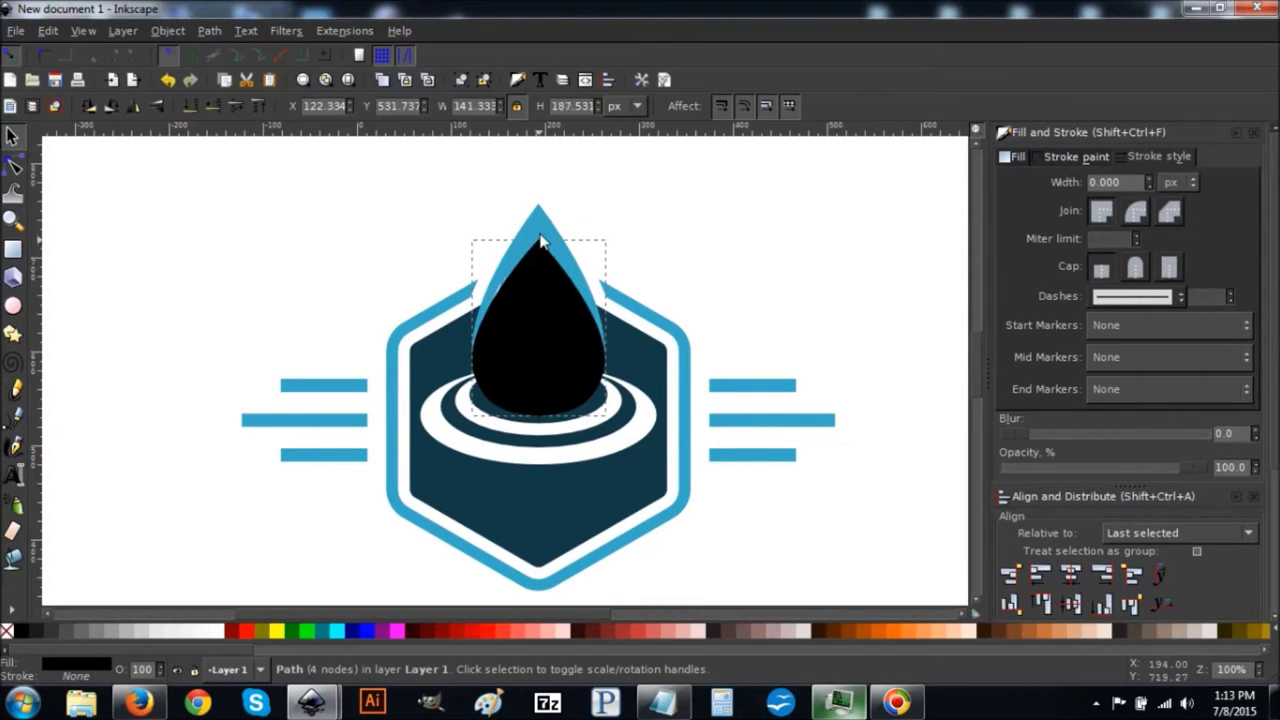
left_click_drag(540, 242, 540, 242)
Skew the black drop's tip to the right and shorten it to about 173.5 px high as a cast shadow
left_click(550, 288)
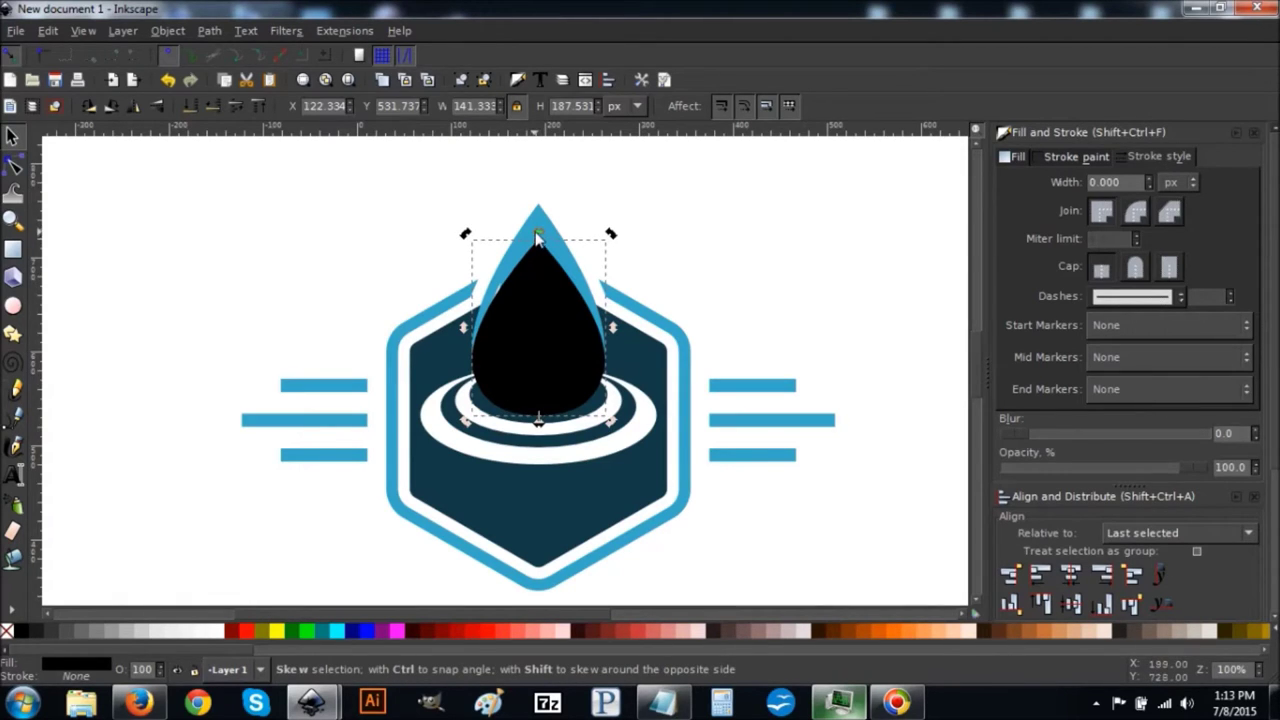
left_click_drag(537, 236, 583, 240)
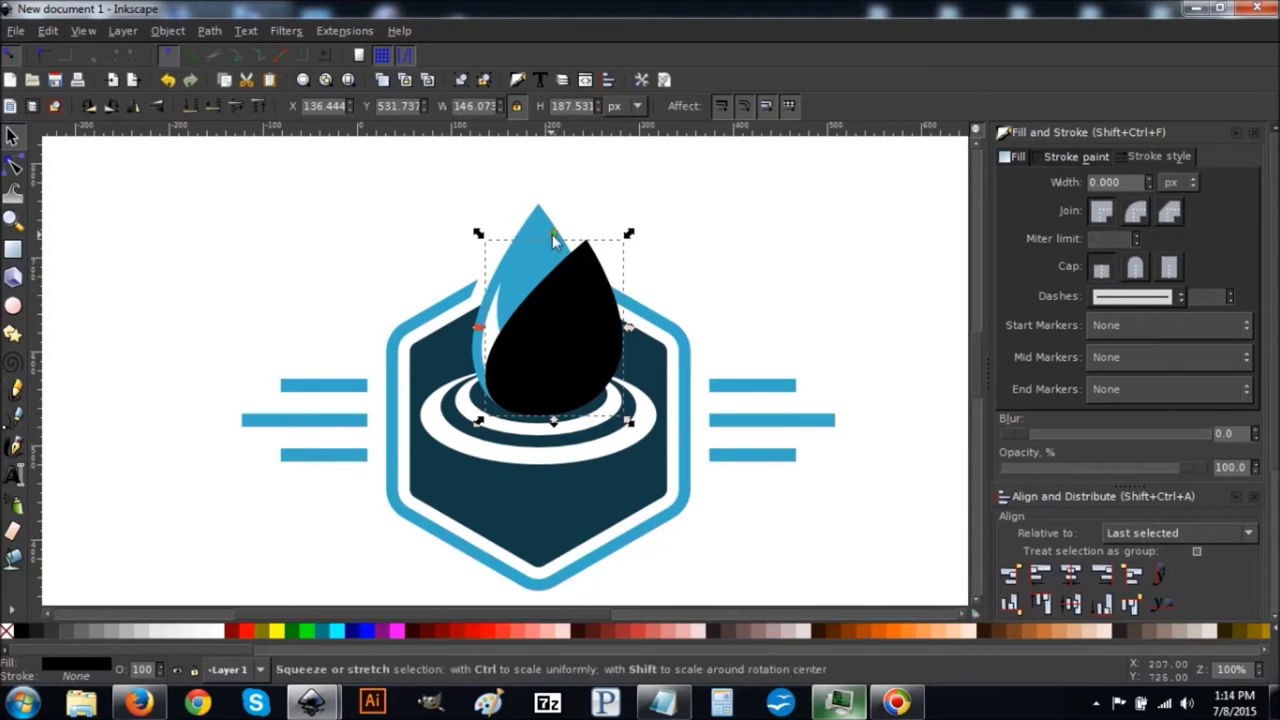
left_click_drag(553, 245, 553, 262)
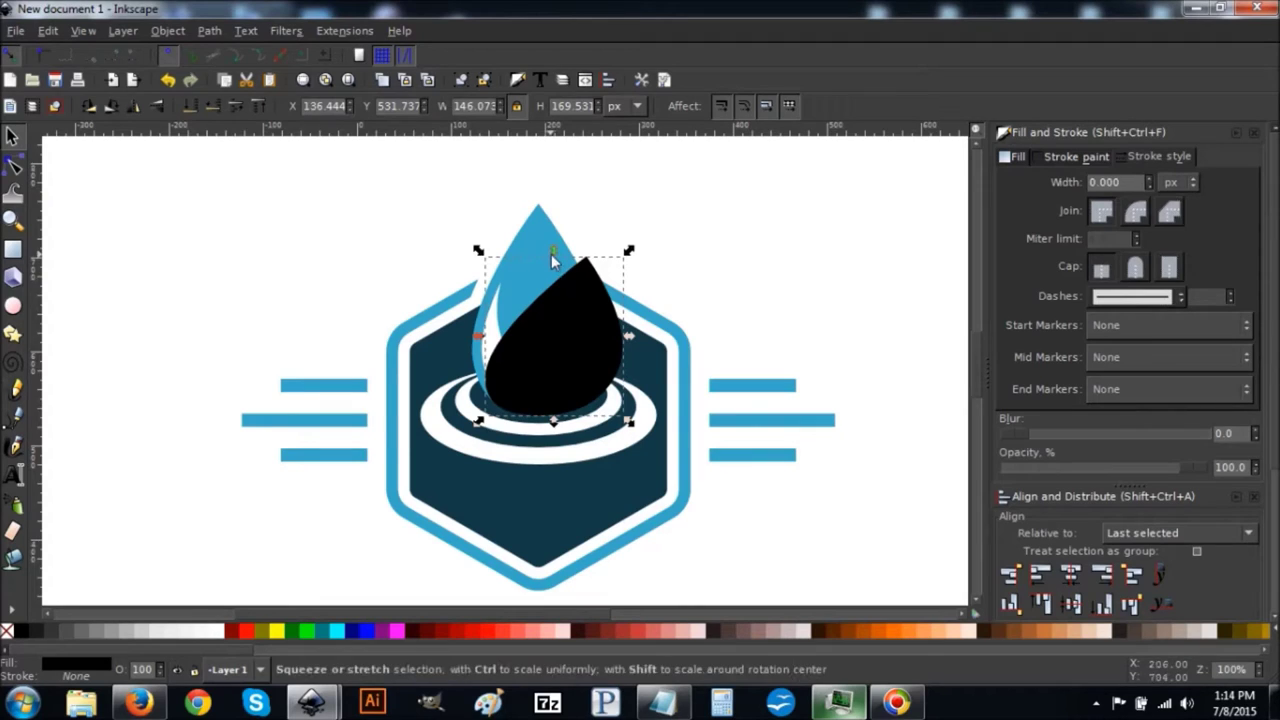
left_click_drag(552, 251, 553, 247)
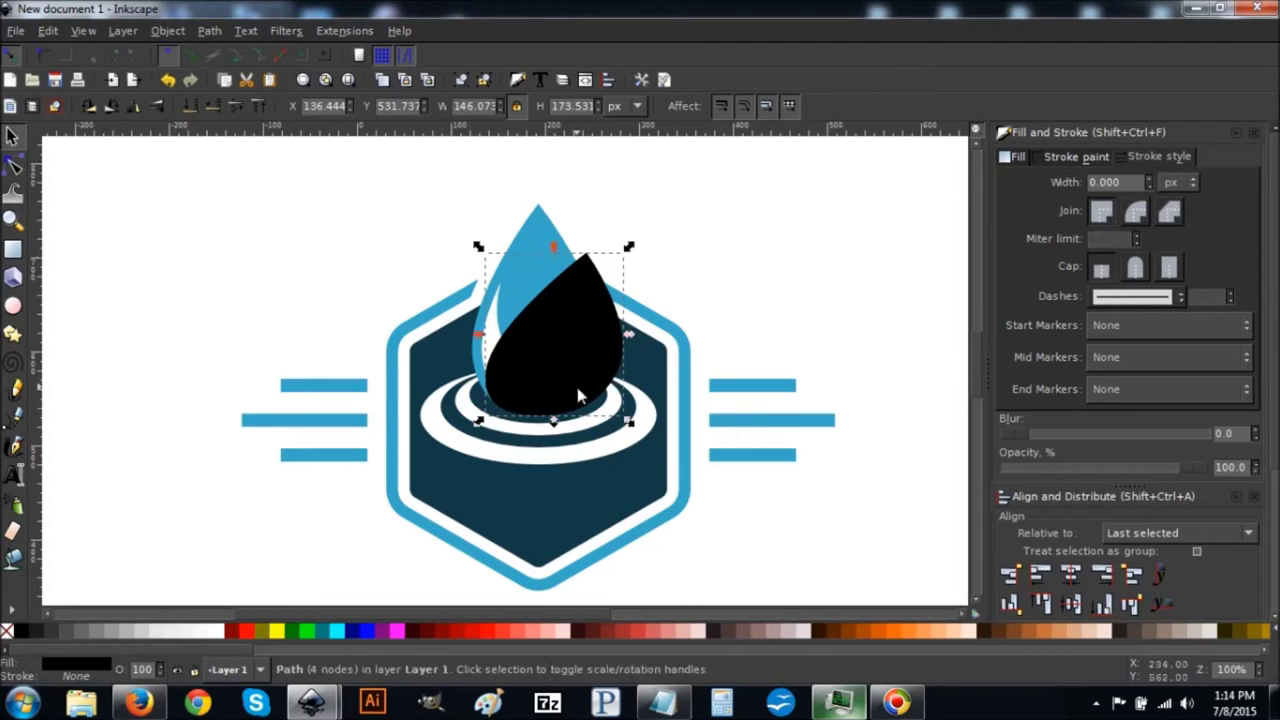
Lower the black shadow behind the blue drop and reduce its opacity to 48.9%
left_click(213, 107)
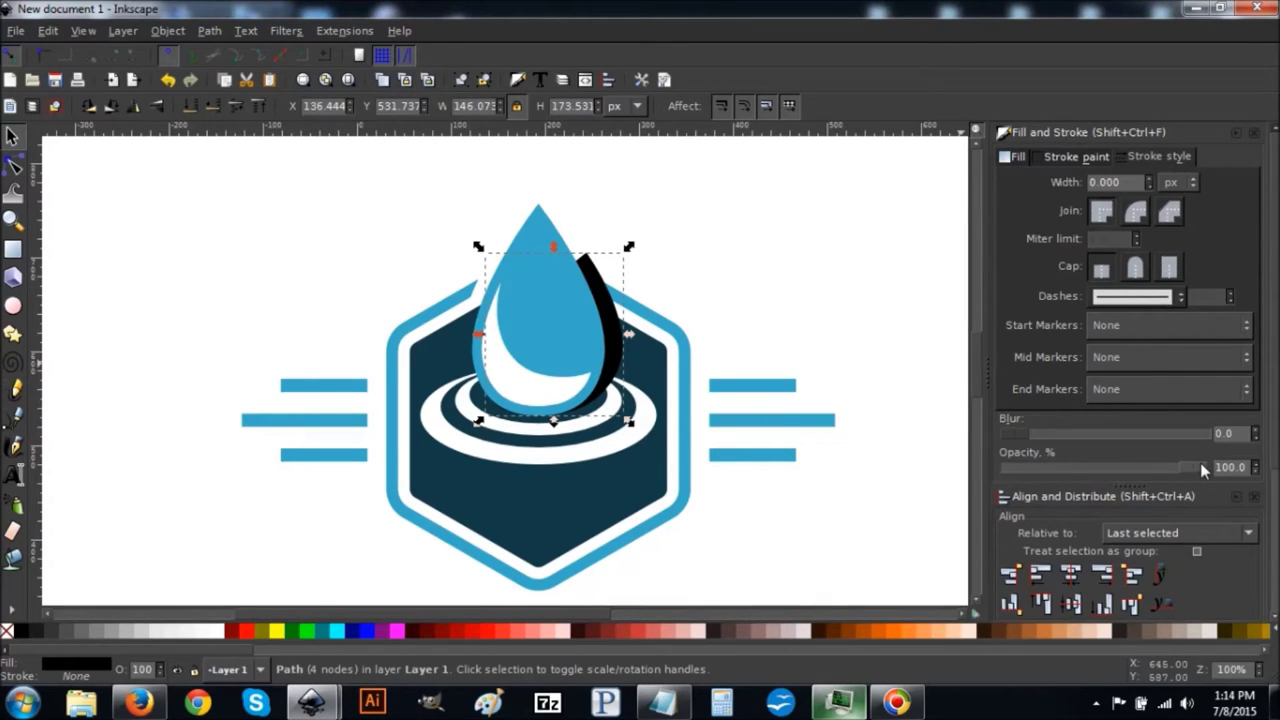
left_click_drag(1200, 462, 1177, 463)
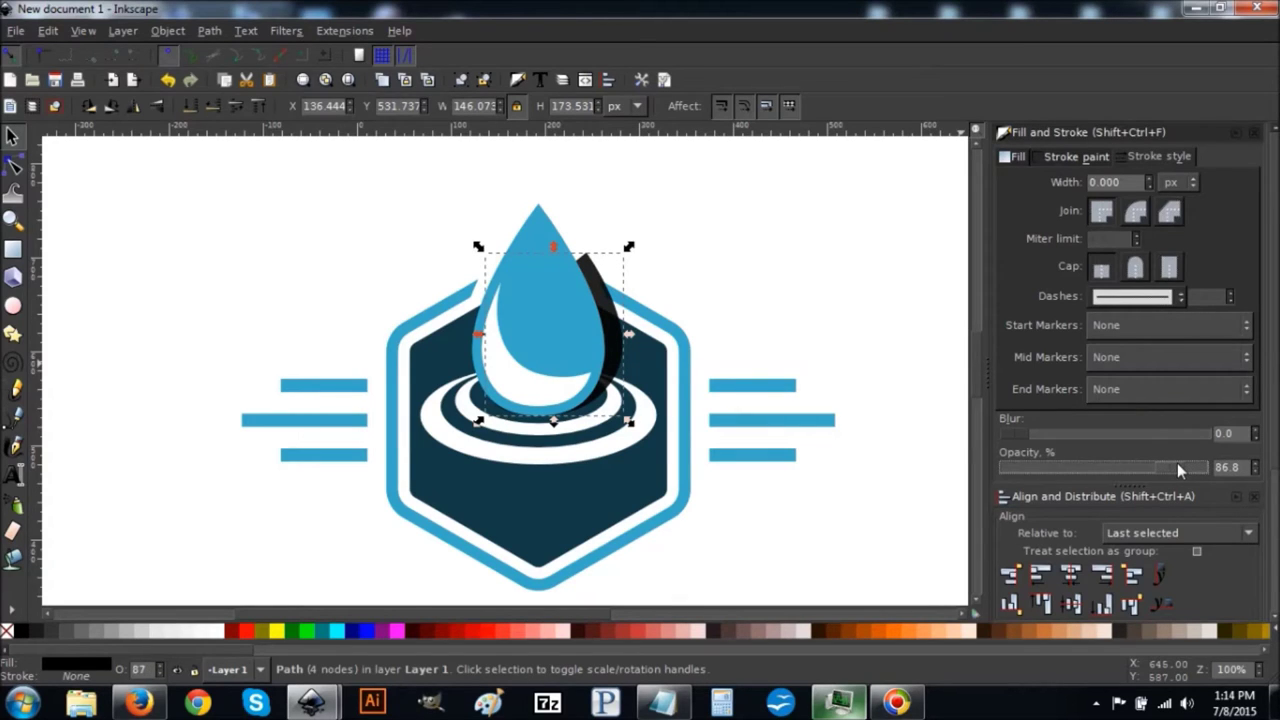
left_click_drag(1148, 465, 1123, 469)
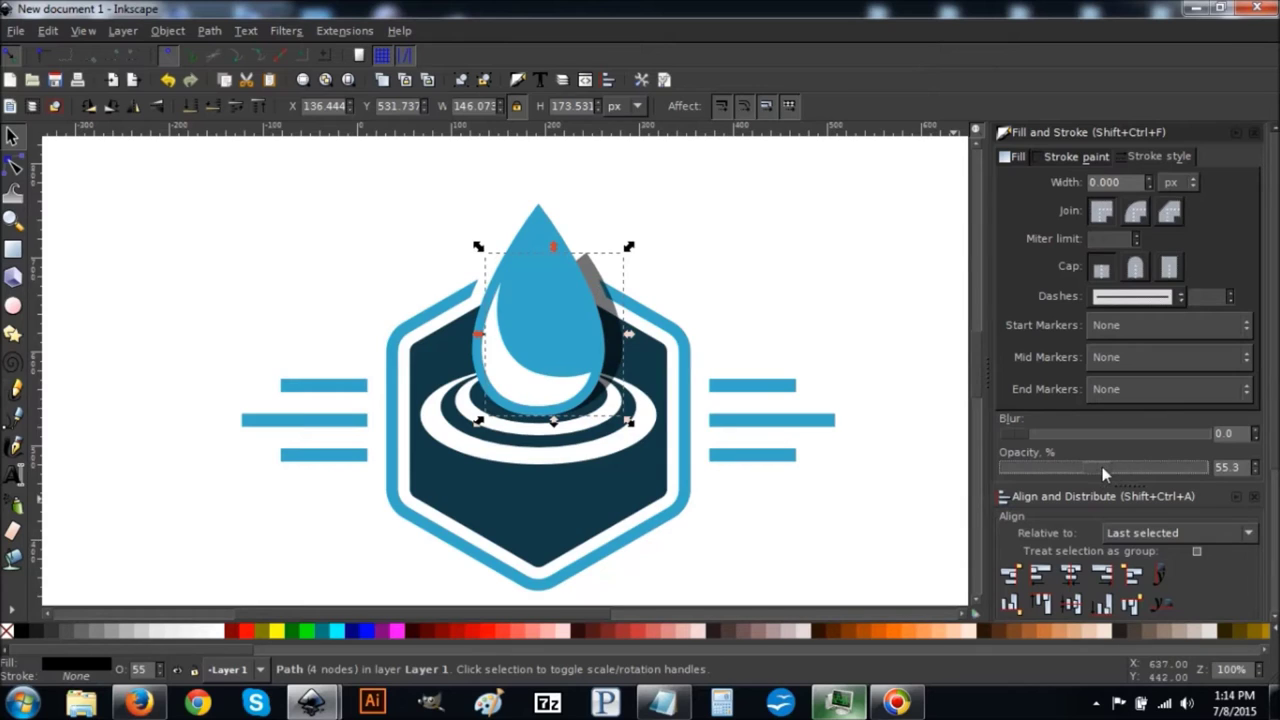
mouse_move(1117, 467)
left_mouse_down()
mouse_move(1090, 474)
mouse_move(1108, 471)
left_mouse_up()
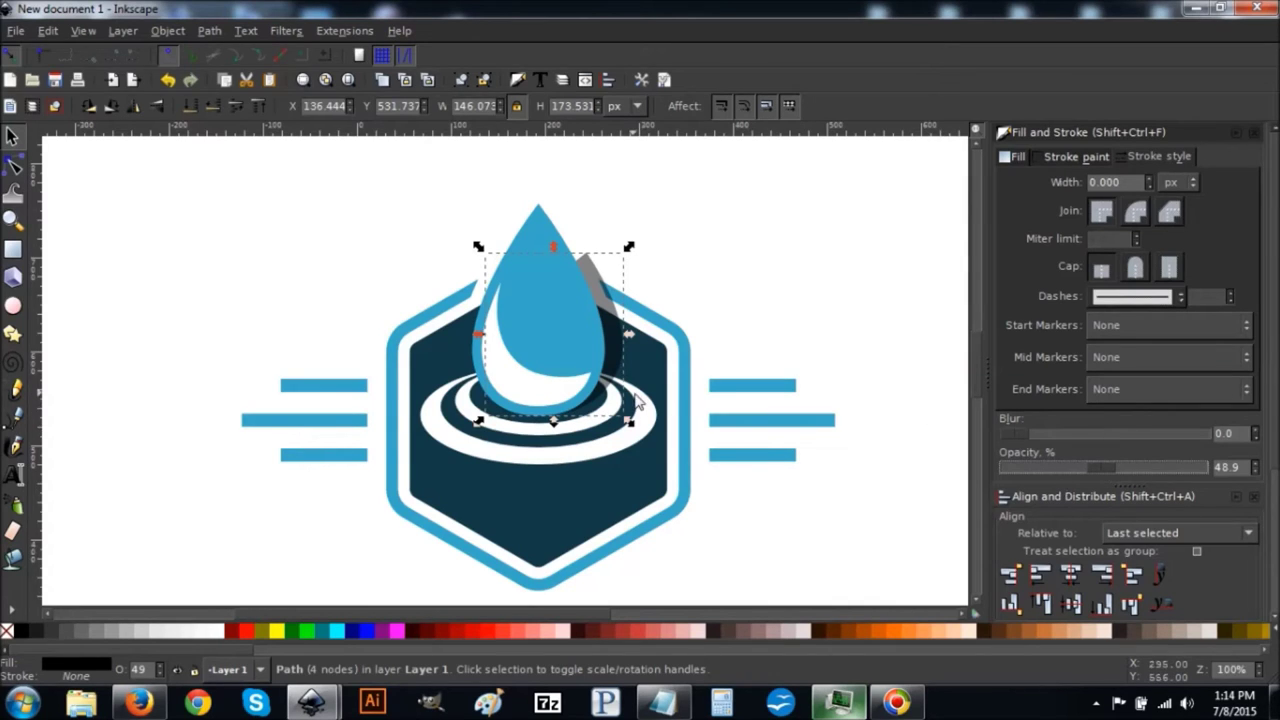
scroll(791, 329, "down", 1)
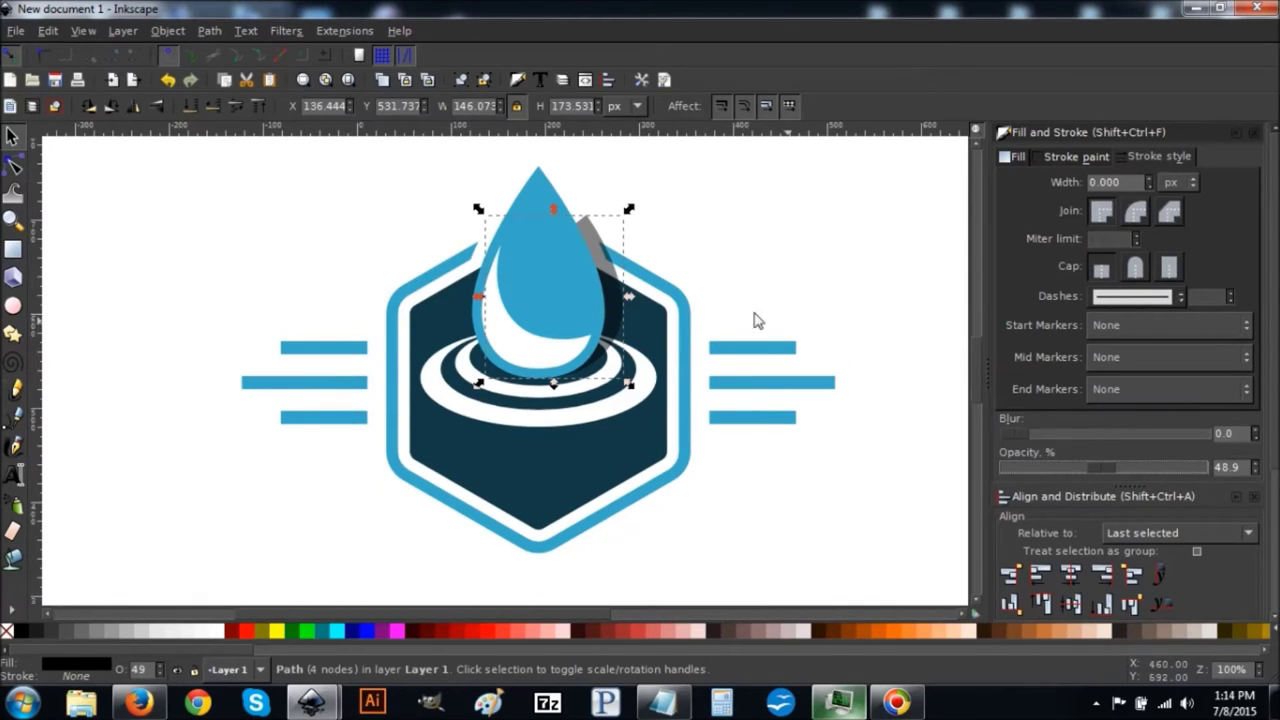
key("Escape")
Group all the logo parts and scale the group down about its center to 339 px wide
scroll(575, 330, "down", 2)
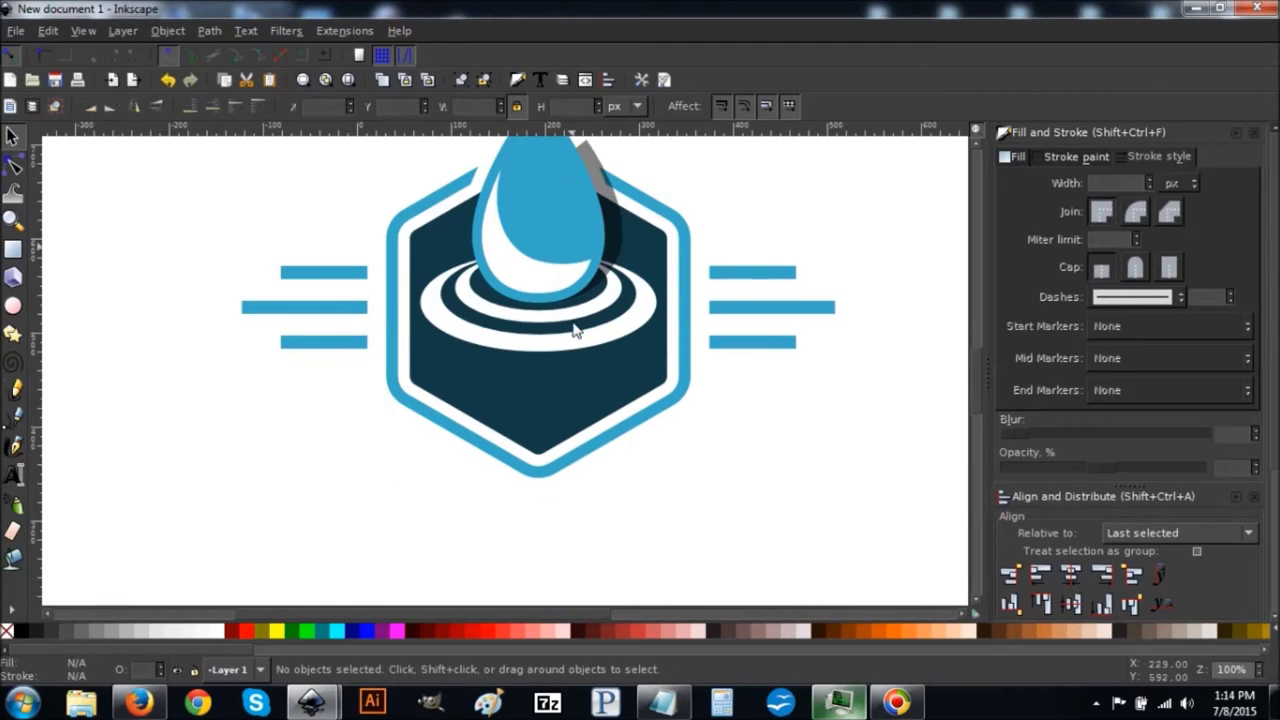
left_click_drag(928, 533, 171, 206)
scroll(214, 180, "up", 5)
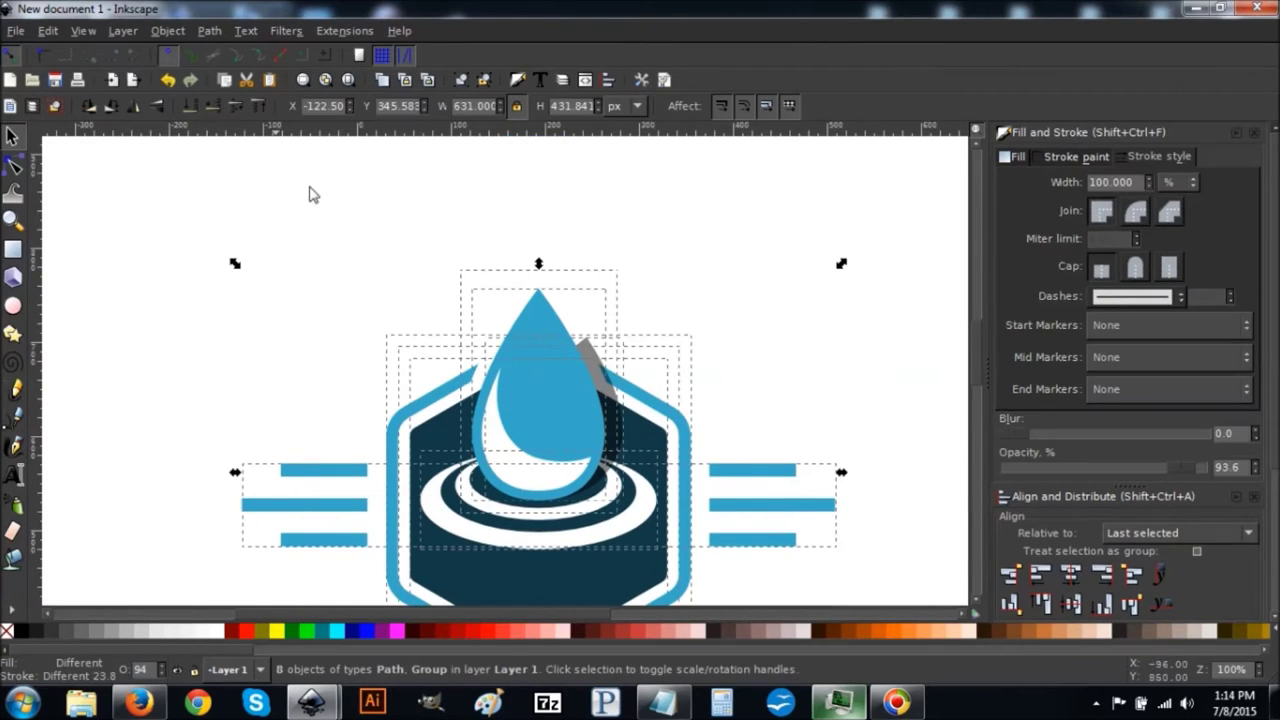
left_click(459, 79)
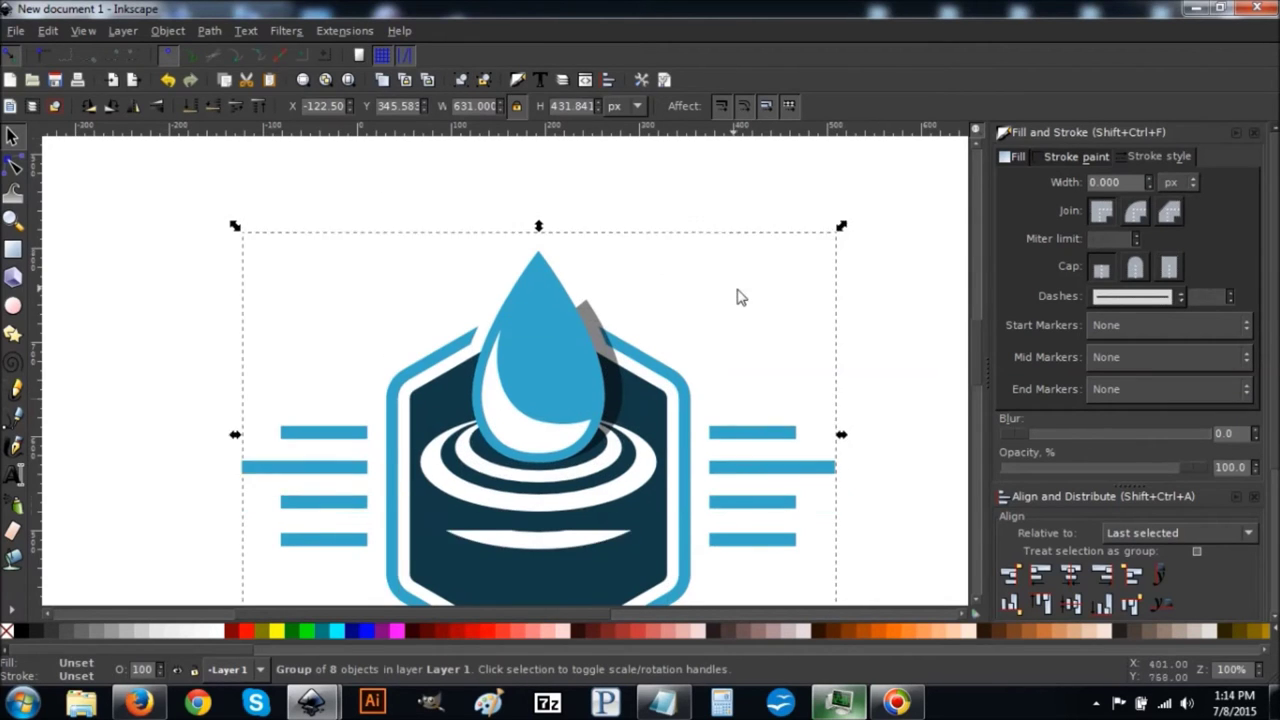
scroll(740, 297, "down", 2)
left_click_drag(843, 573, 709, 514)
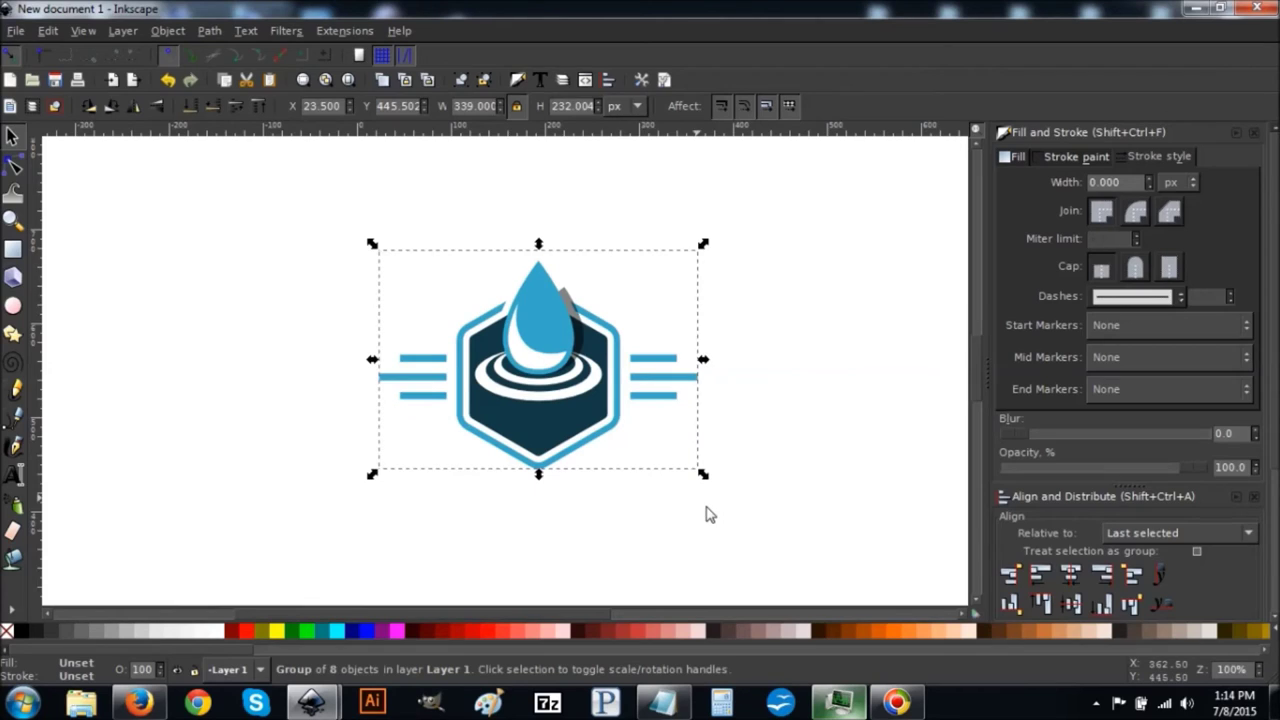
left_click(748, 397)
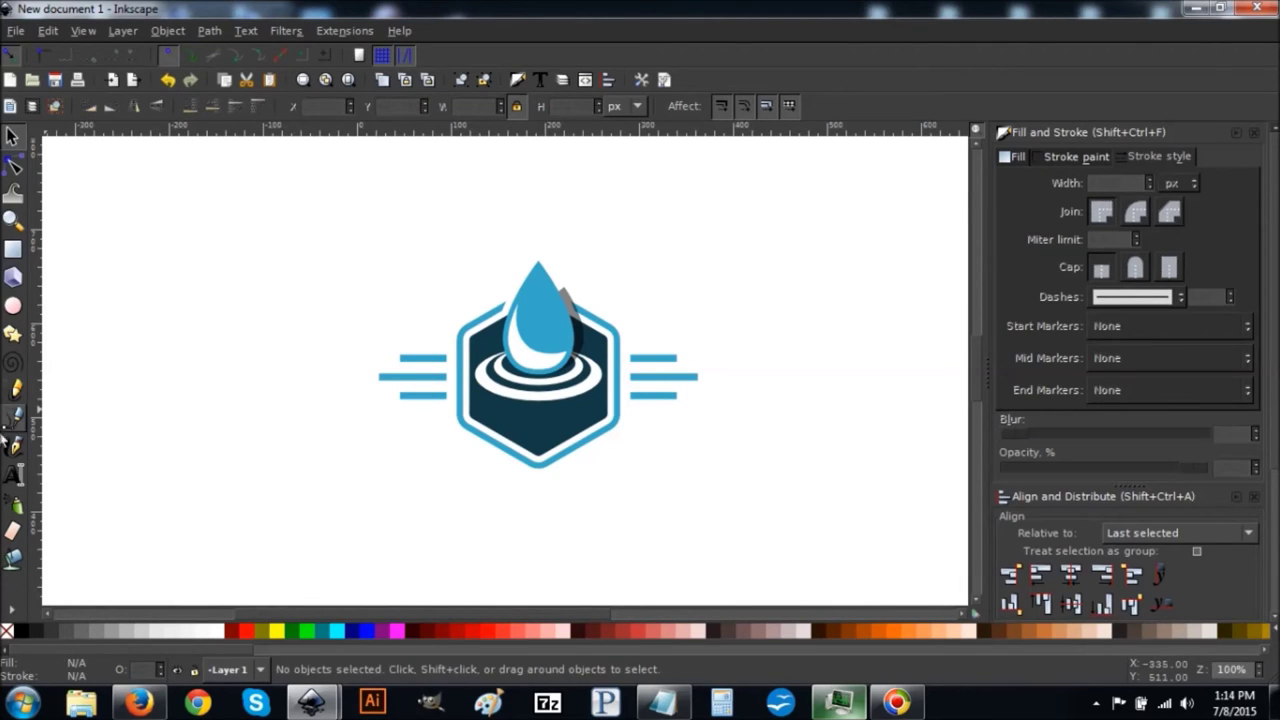
Add the text "waterdrop" below the hexagon badge
left_click(12, 476)
left_click(412, 526)
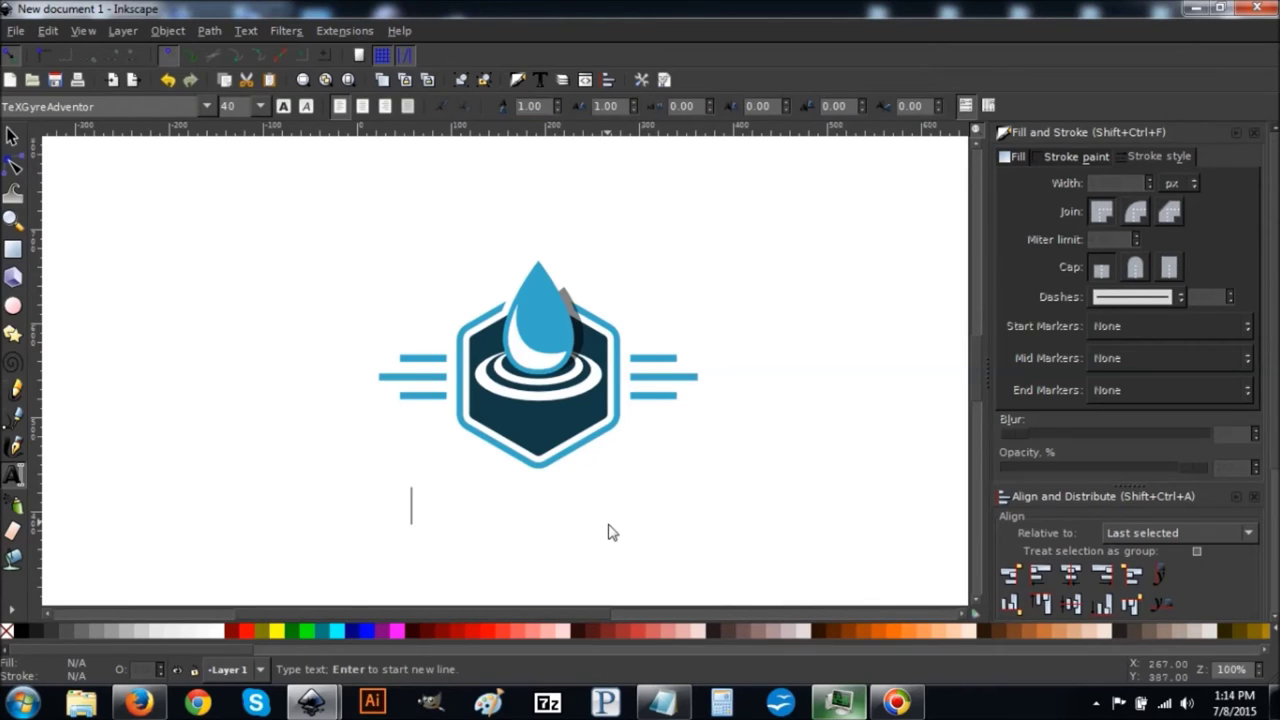
type("drop")
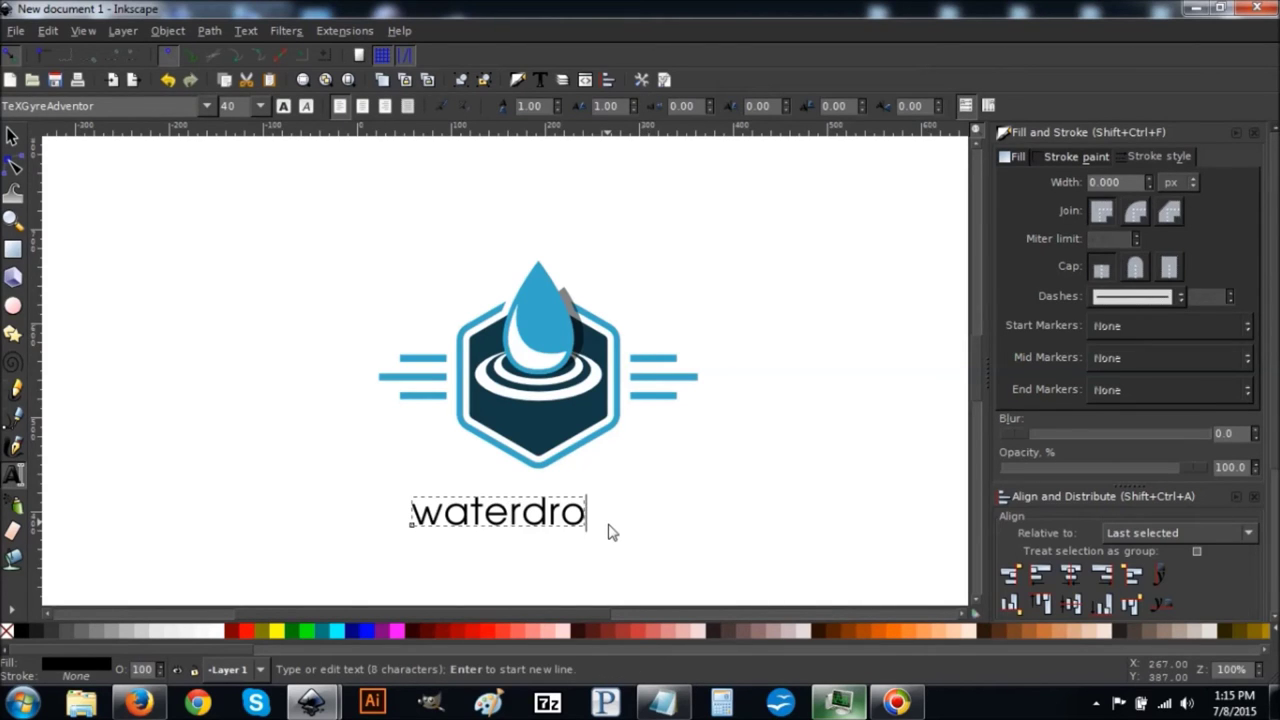
key("Escape")
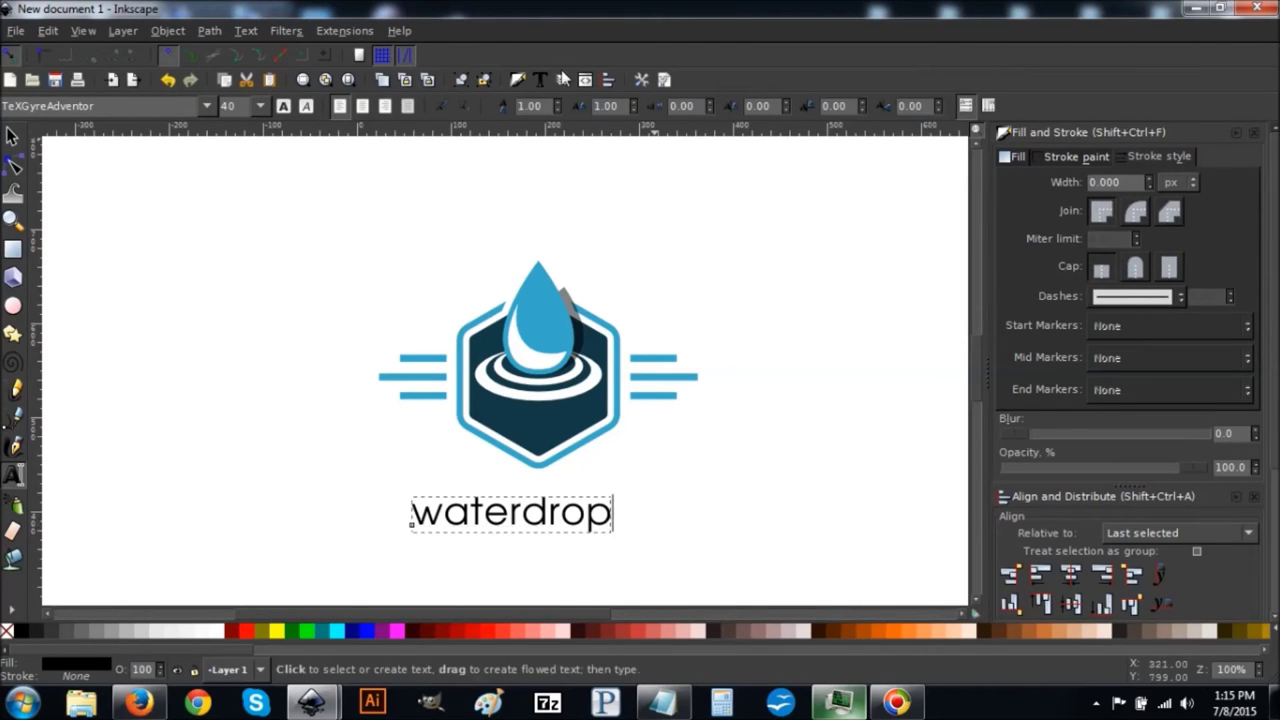
Change the font of the "waterdrop" text to abeatbyKai
key("ctrl+shift+t")
left_click(616, 272)
type("abeatbyKai")
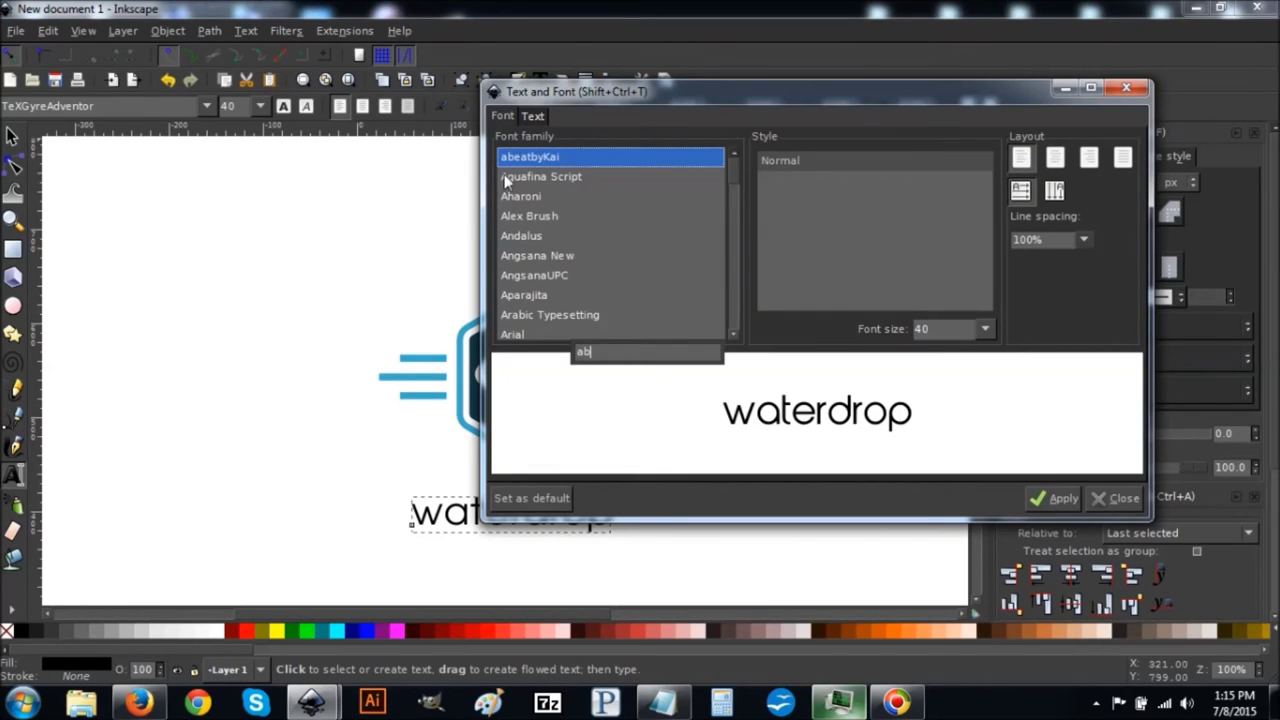
left_click(1056, 498)
left_click(1127, 89)
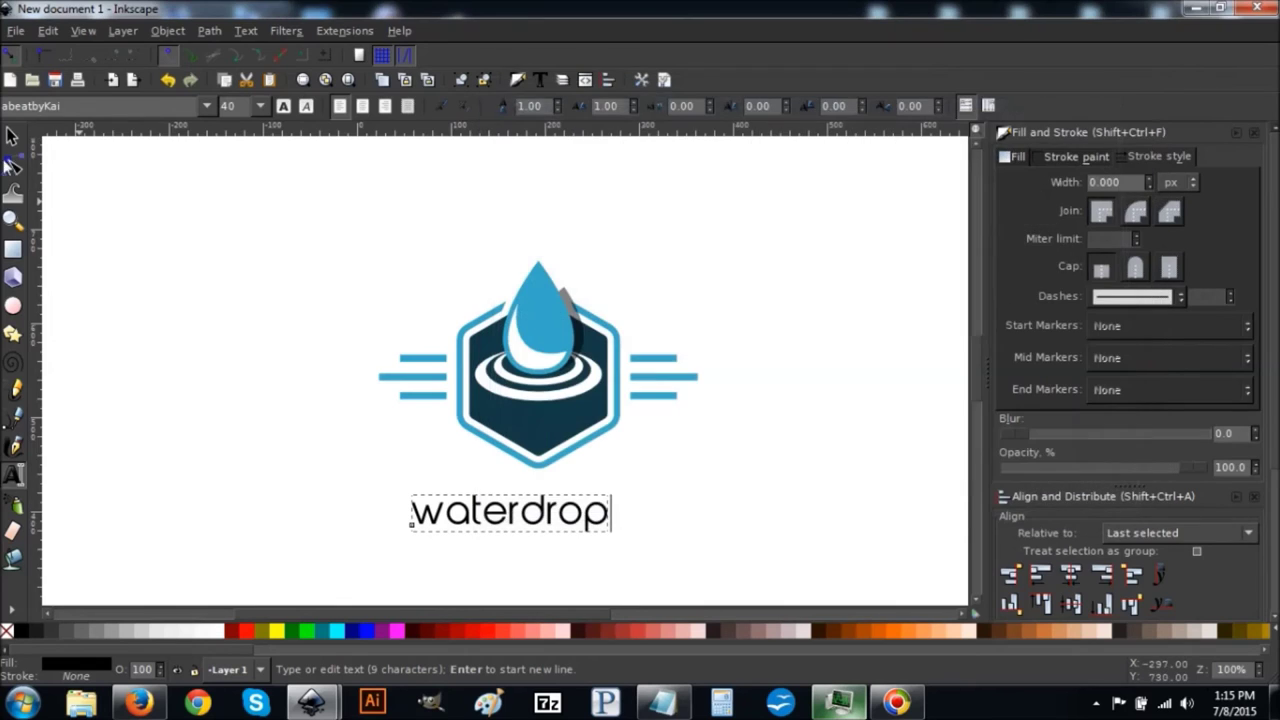
Center the "waterdrop" text horizontally on the logo and move it up to just below the hexagon's bottom point
left_click(13, 136)
left_click(497, 387, "shift")
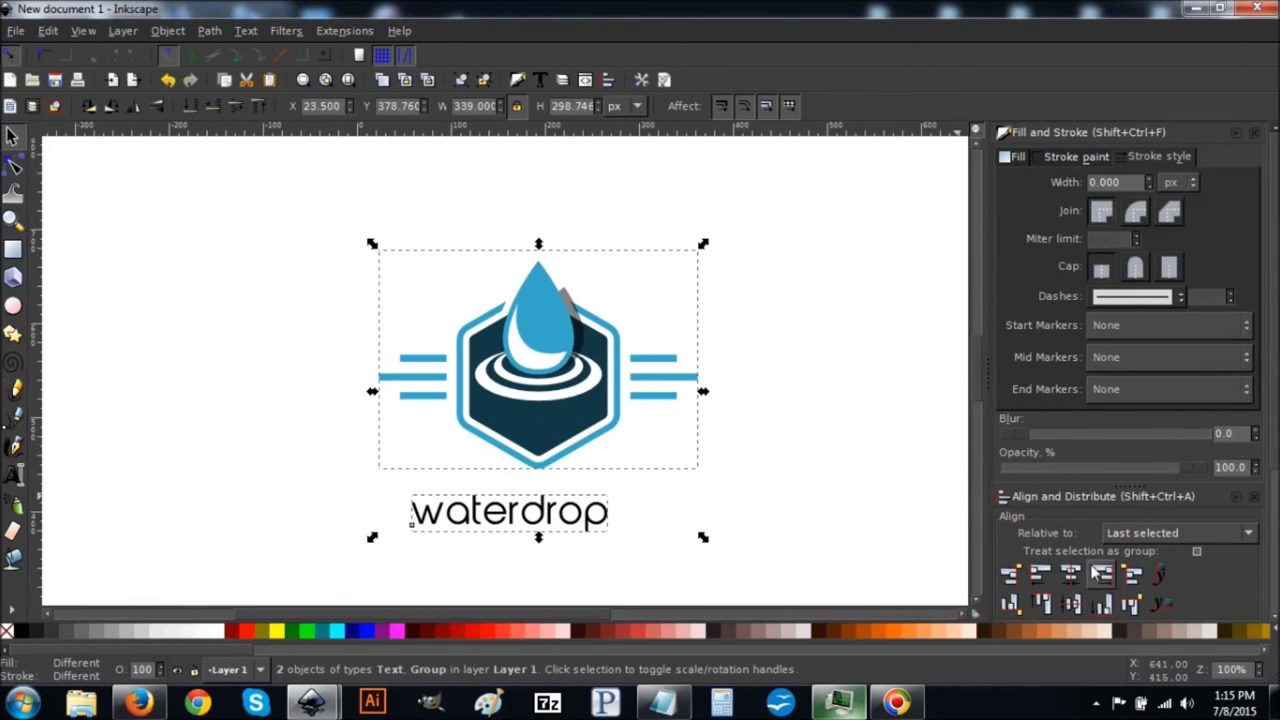
left_click(1070, 574)
left_click(689, 543)
left_click_drag(615, 510, 612, 504)
Recolor the "waterdrop" text with the dark navy sampled from the inner hexagon using the Dropper tool
left_click(15, 613)
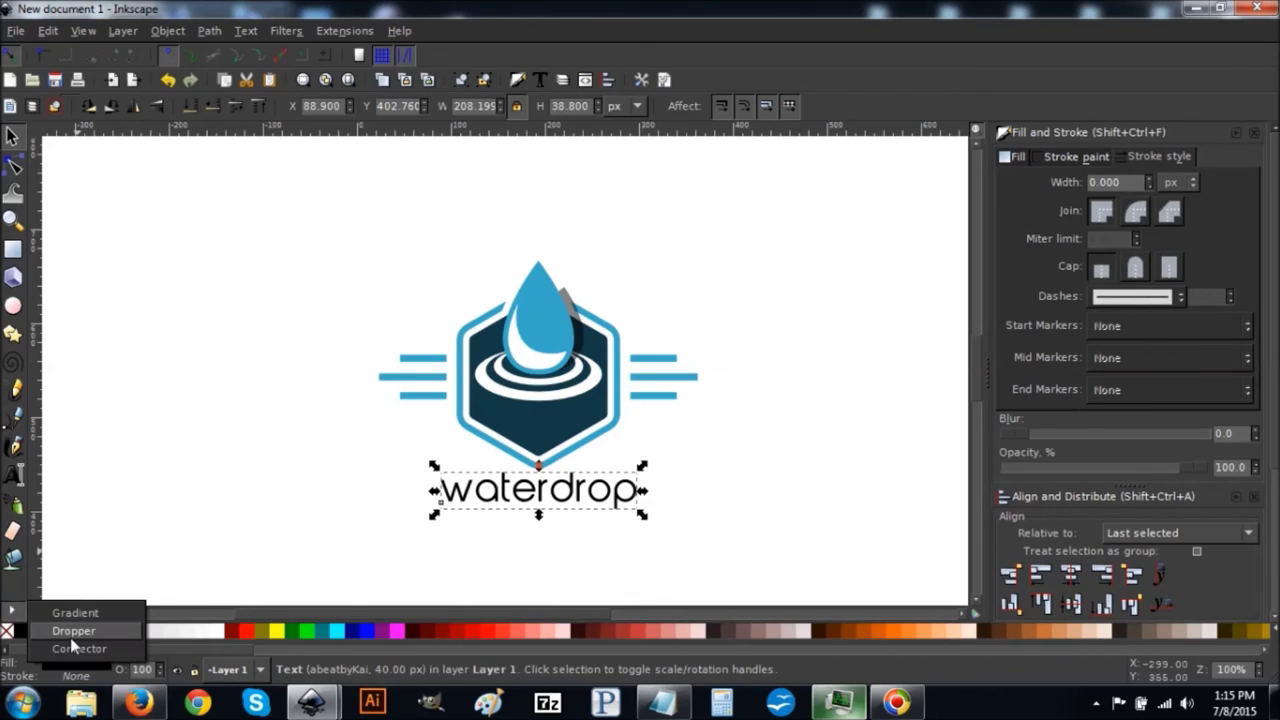
left_click(70, 635)
left_click(528, 311)
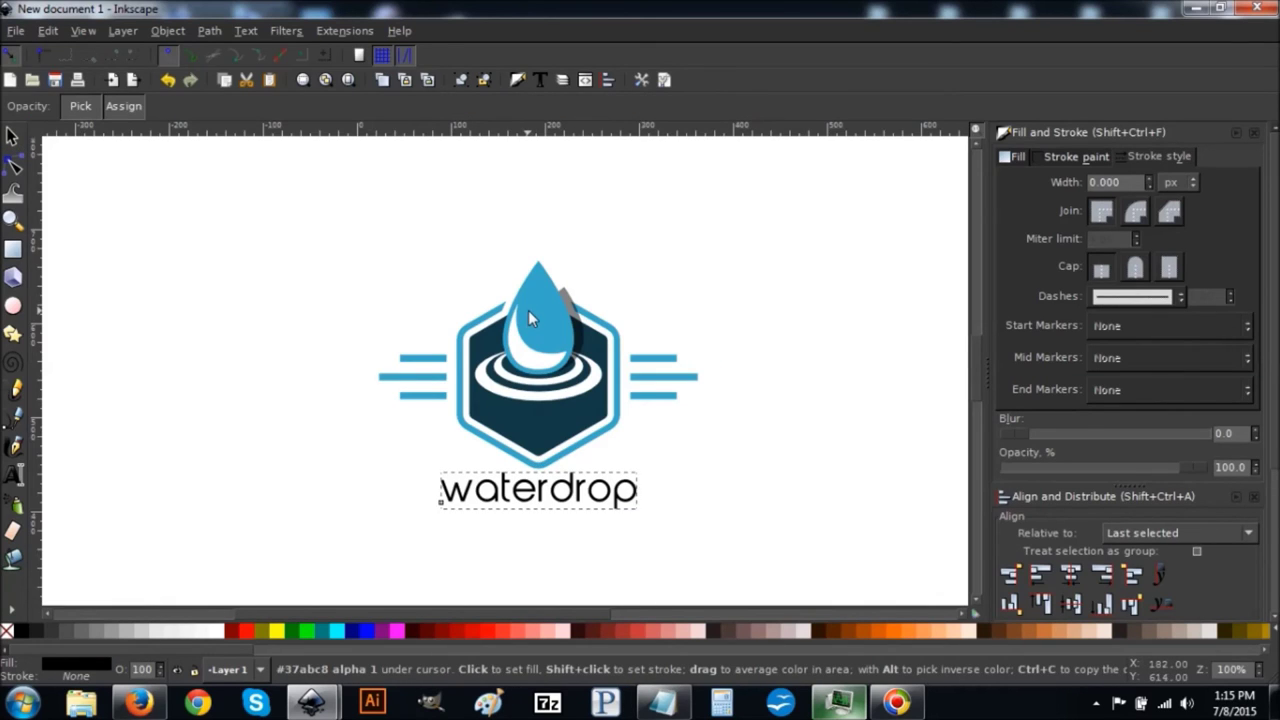
left_click(530, 438)
left_click(12, 140)
left_click(108, 380)
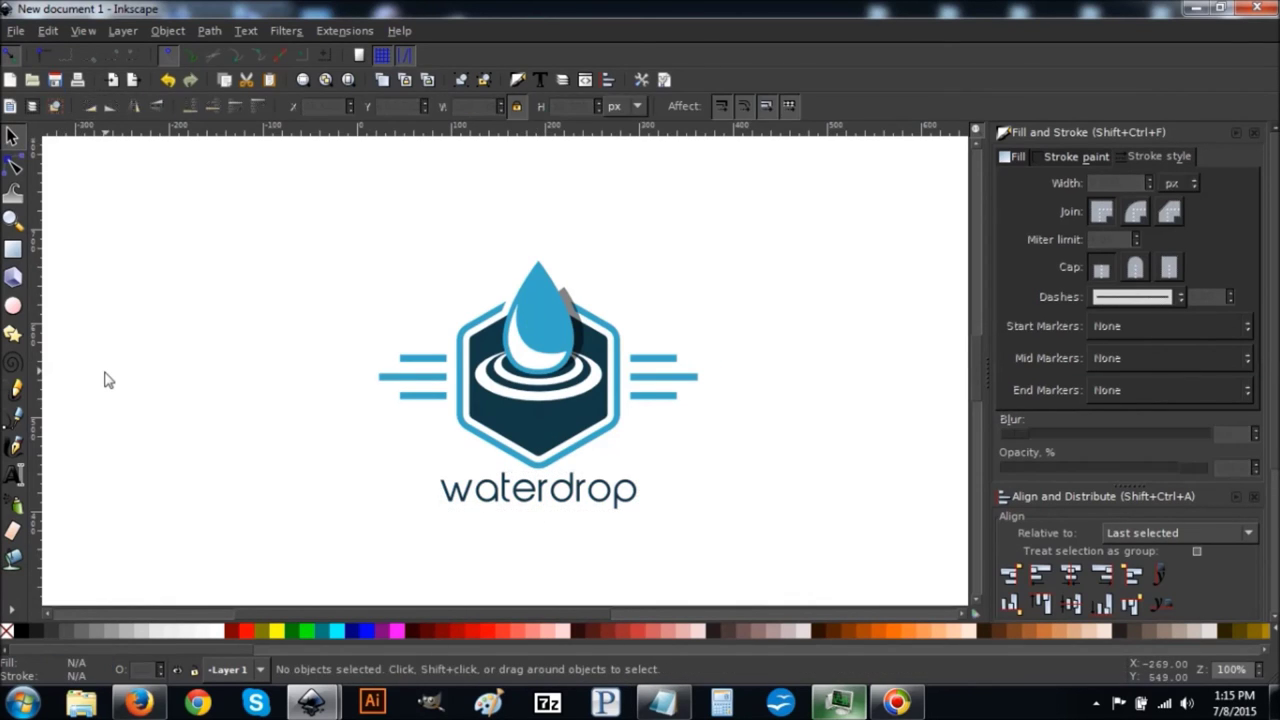